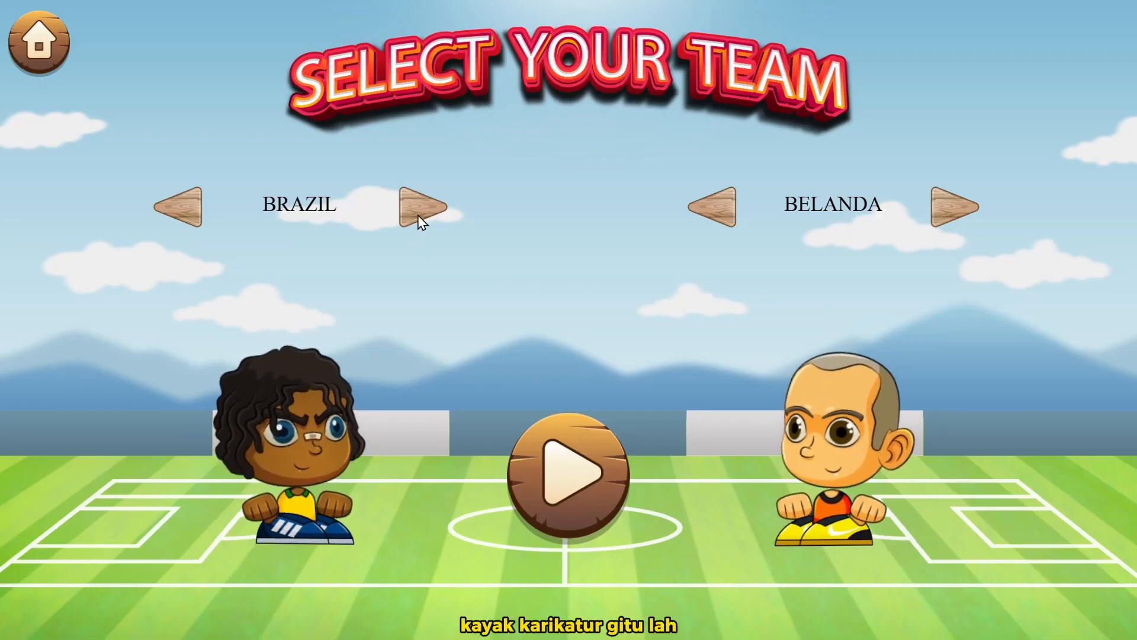
# Choose Portugal as the first team and Brazil as the second team, and start the match
pyautogui.click(421, 222)
pyautogui.click(429, 222)
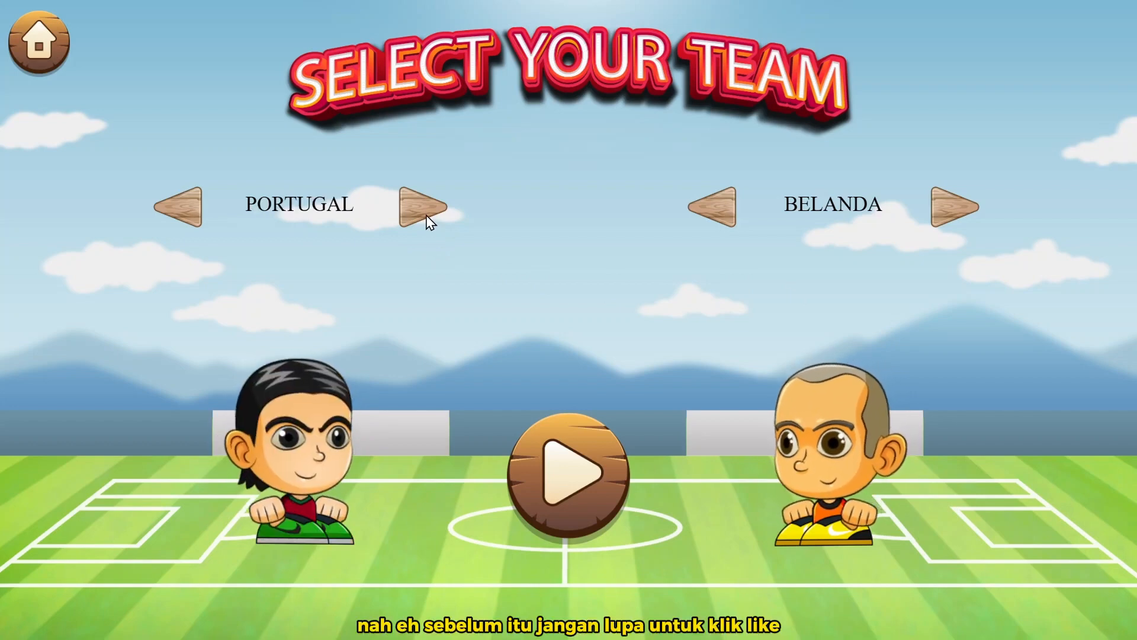
pyautogui.click(738, 220)
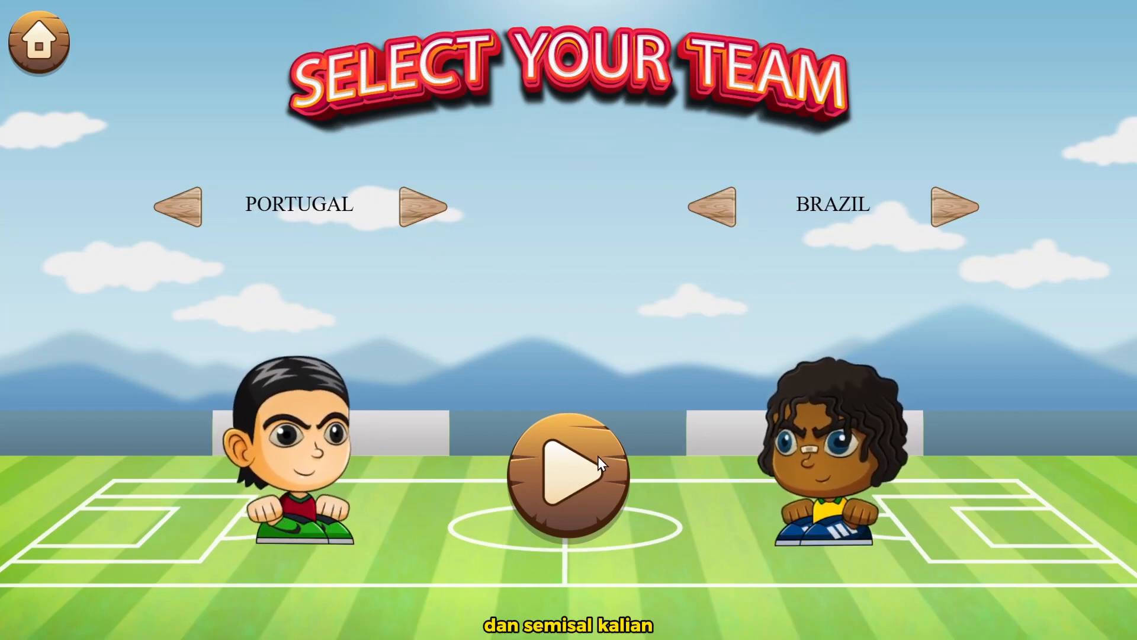
pyautogui.click(577, 496)
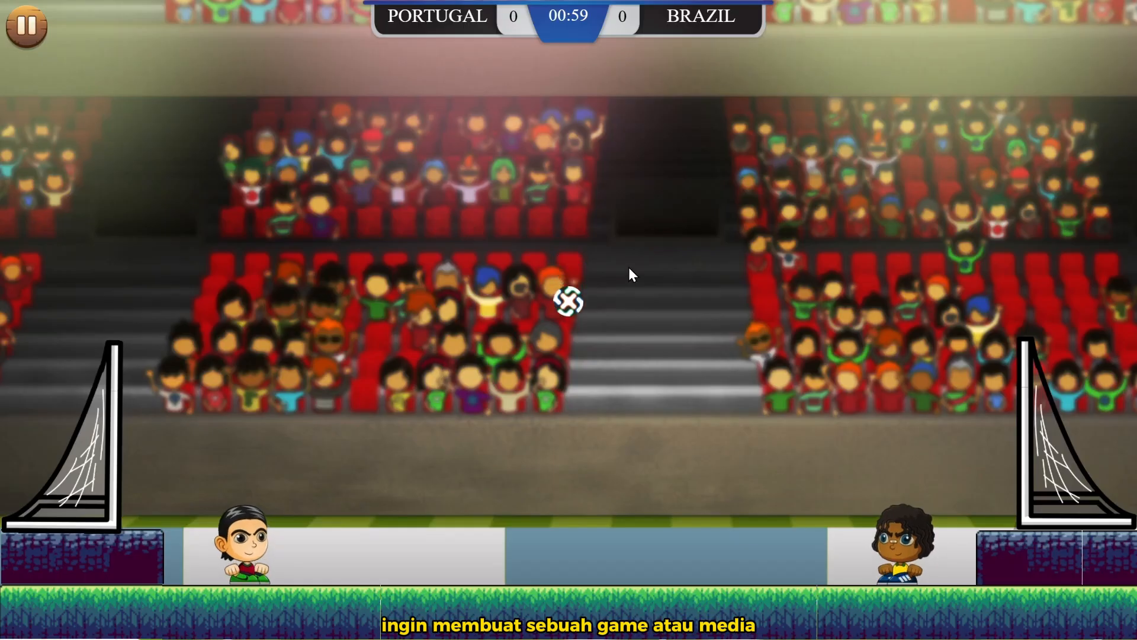
# Play the match against Brazil, moving the Portugal player back and forth and jumping to hit the ball
pyautogui.press('Right')
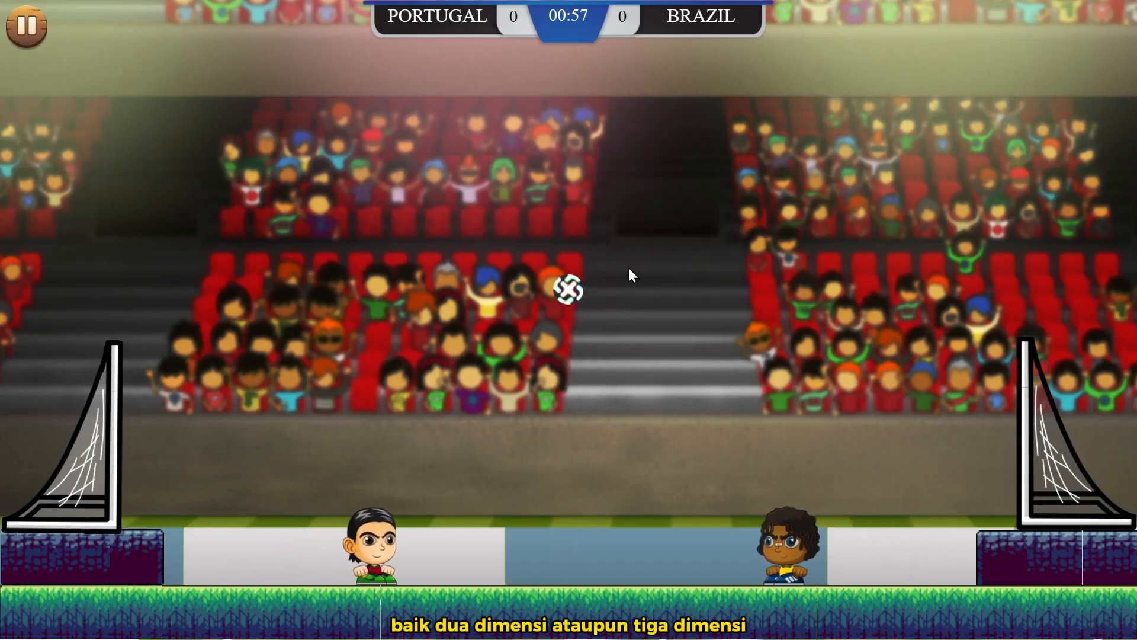
pyautogui.press('Right')
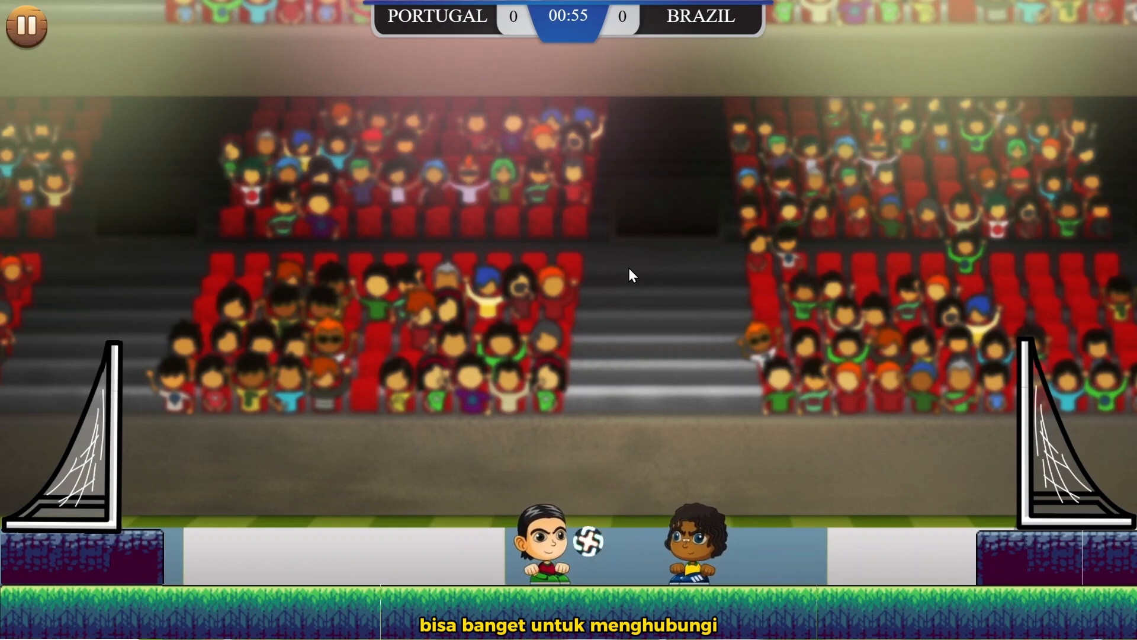
pyautogui.press('Up')
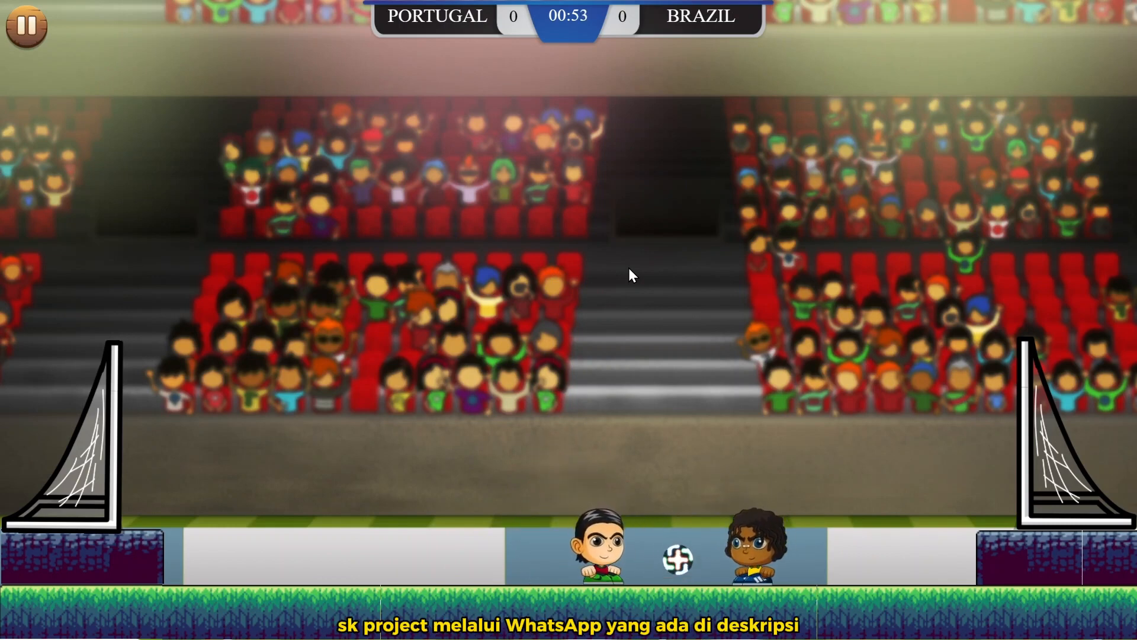
pyautogui.press('Up')
pyautogui.press('Left')
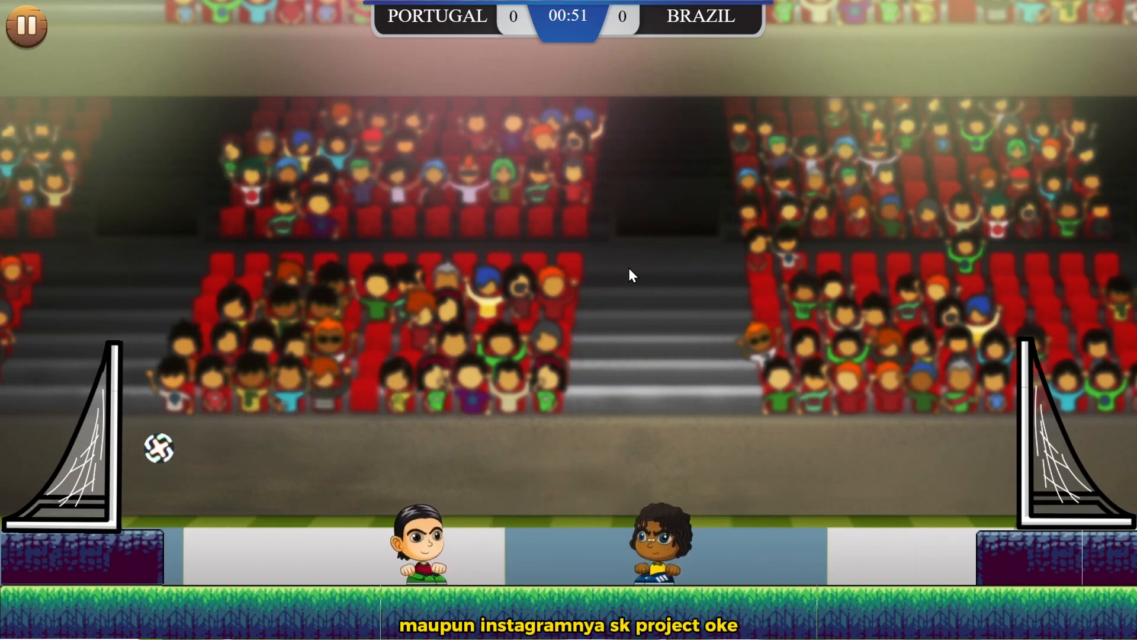
pyautogui.press('Right')
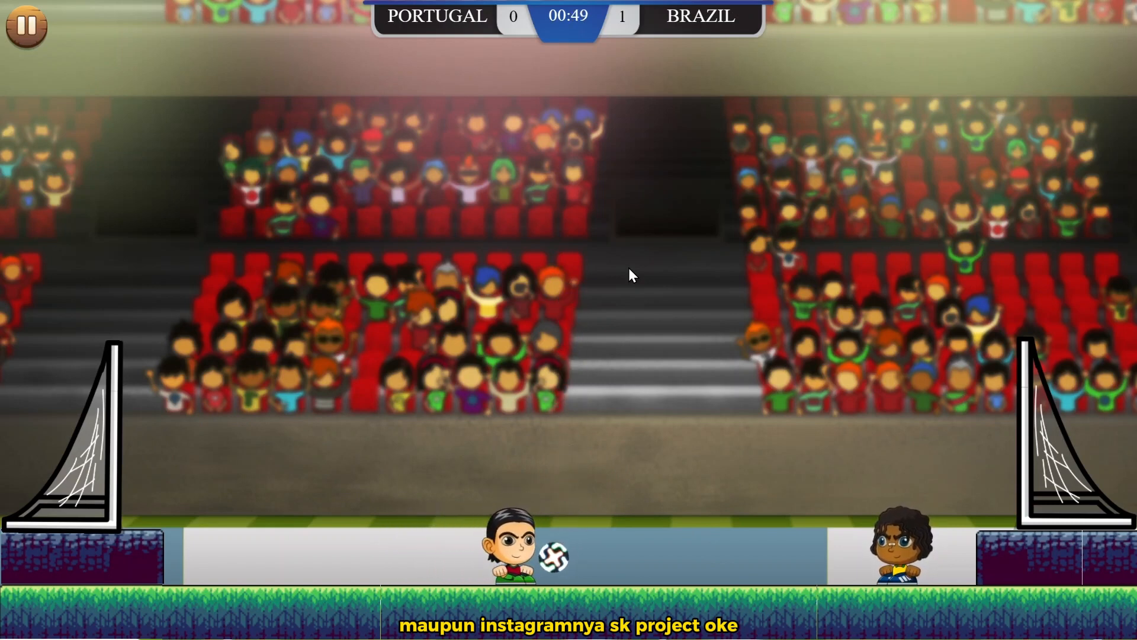
pyautogui.press('Left')
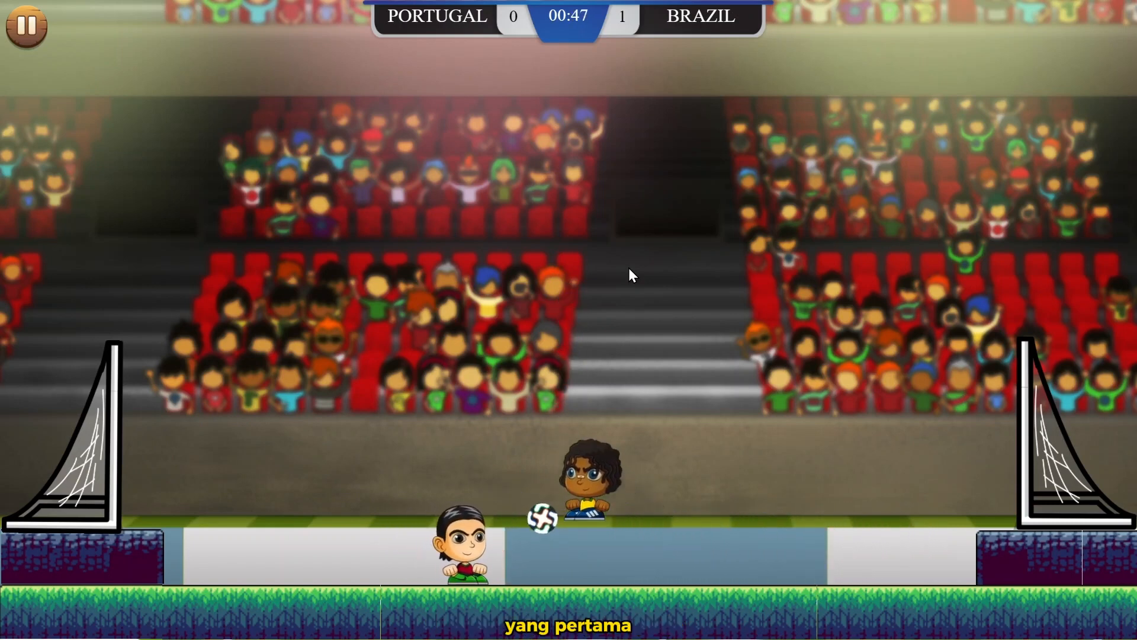
pyautogui.press('Up')
pyautogui.press('Right')
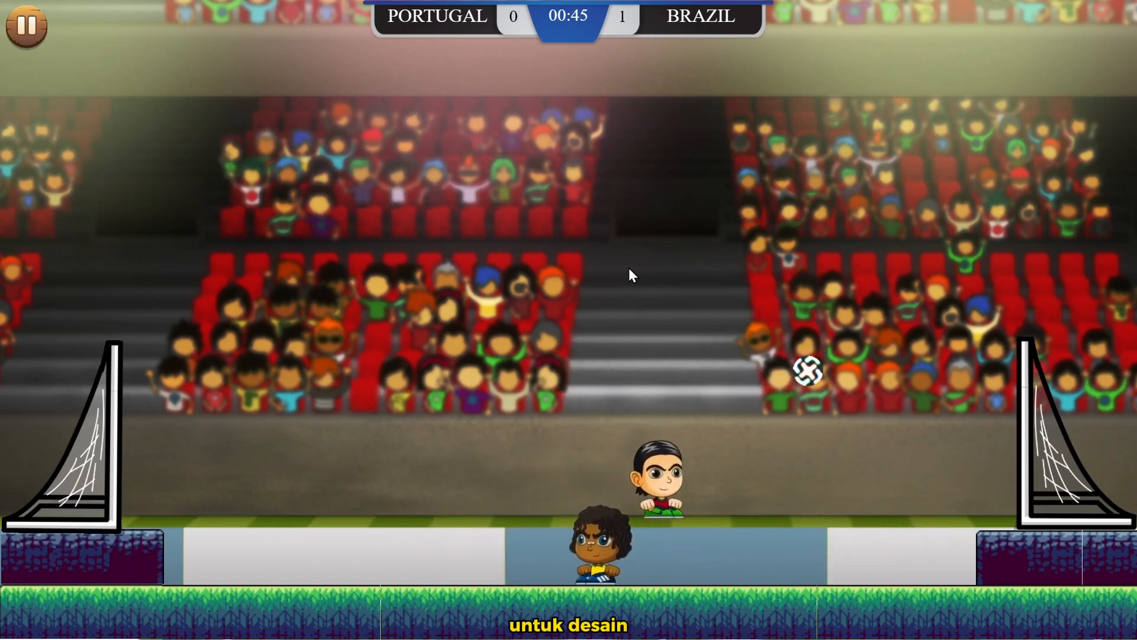
pyautogui.press('Right')
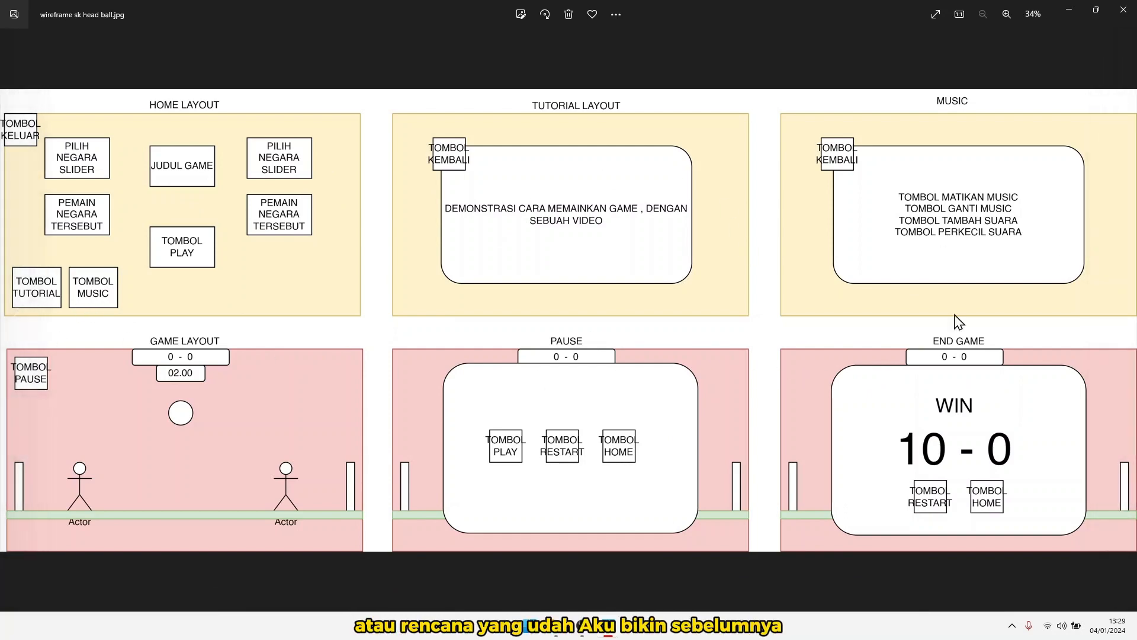
# Page through the head ball layout mockup images and return to the wireframe image
pyautogui.click(16, 320)
pyautogui.click(17, 320)
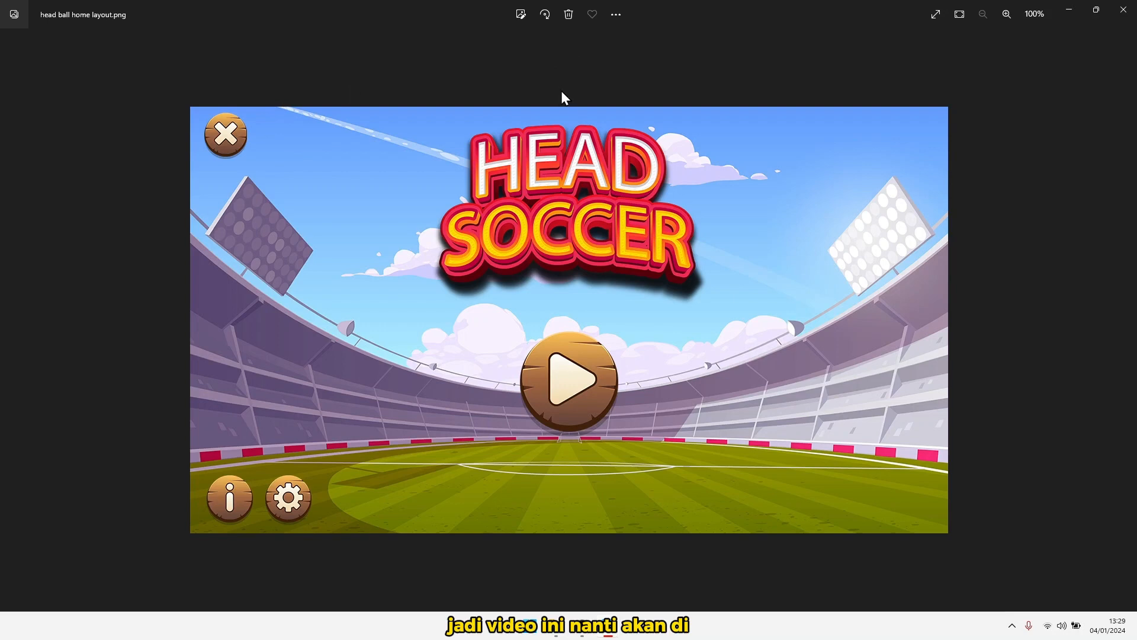
pyautogui.click(1121, 314)
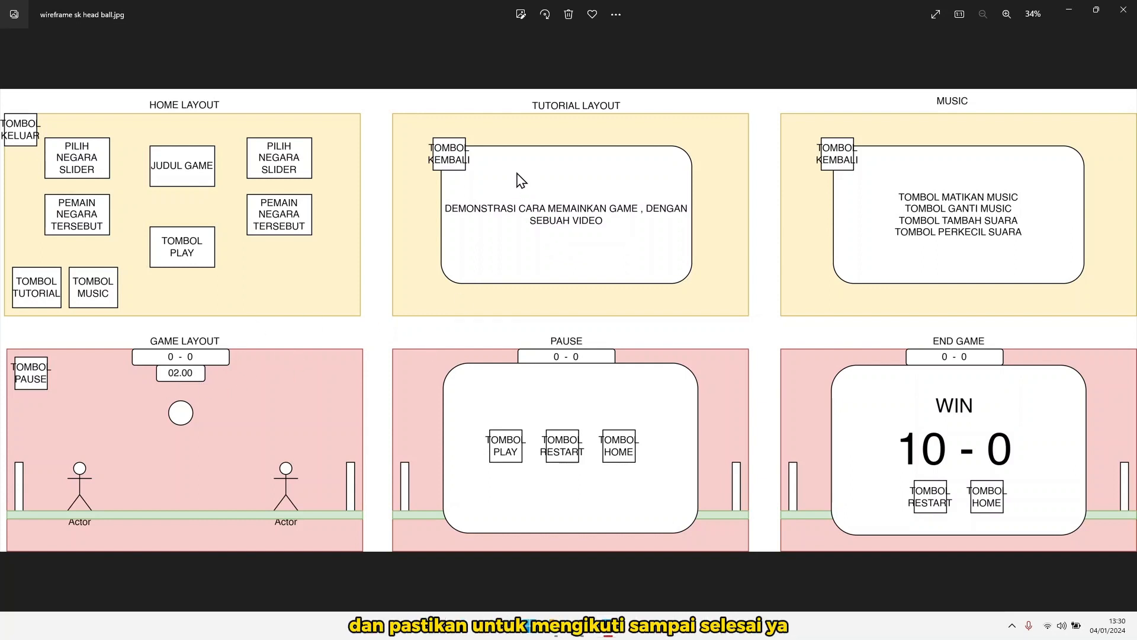
# In File Explorer, open the Assets folder of Game Head Ball inside Construct Game on drive E
pyautogui.click(570, 623)
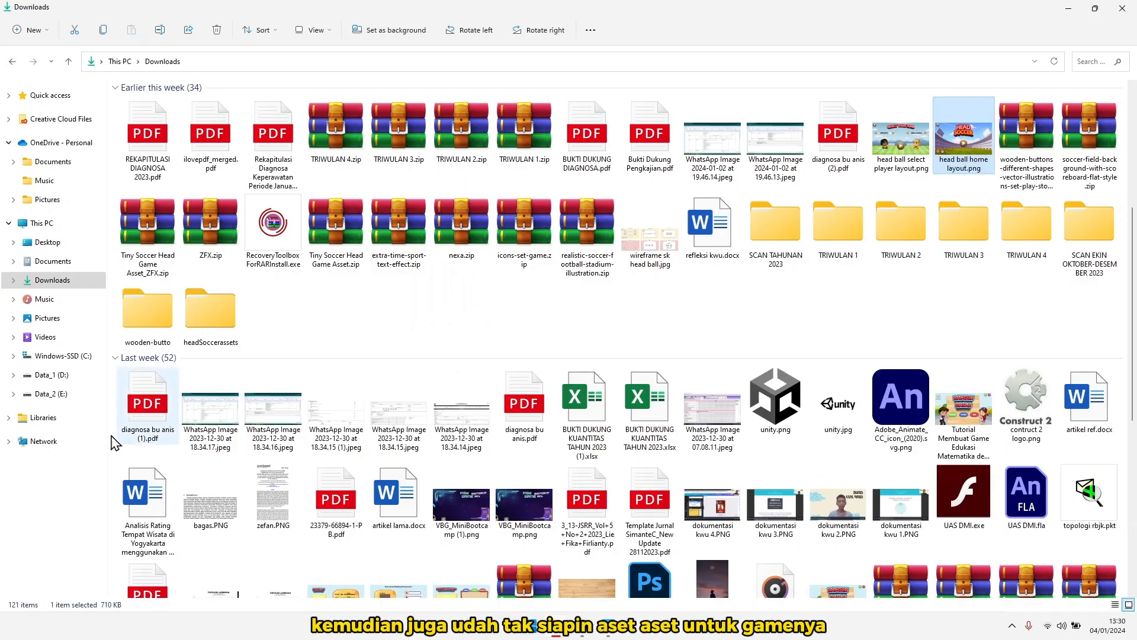
pyautogui.click(79, 395)
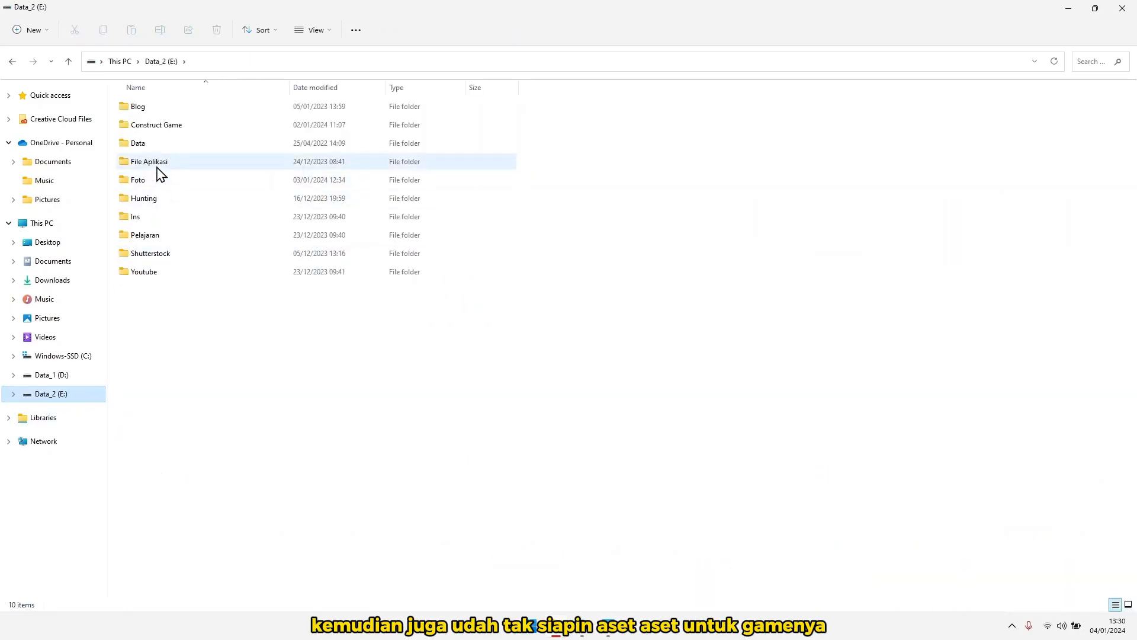
pyautogui.doubleClick(162, 130)
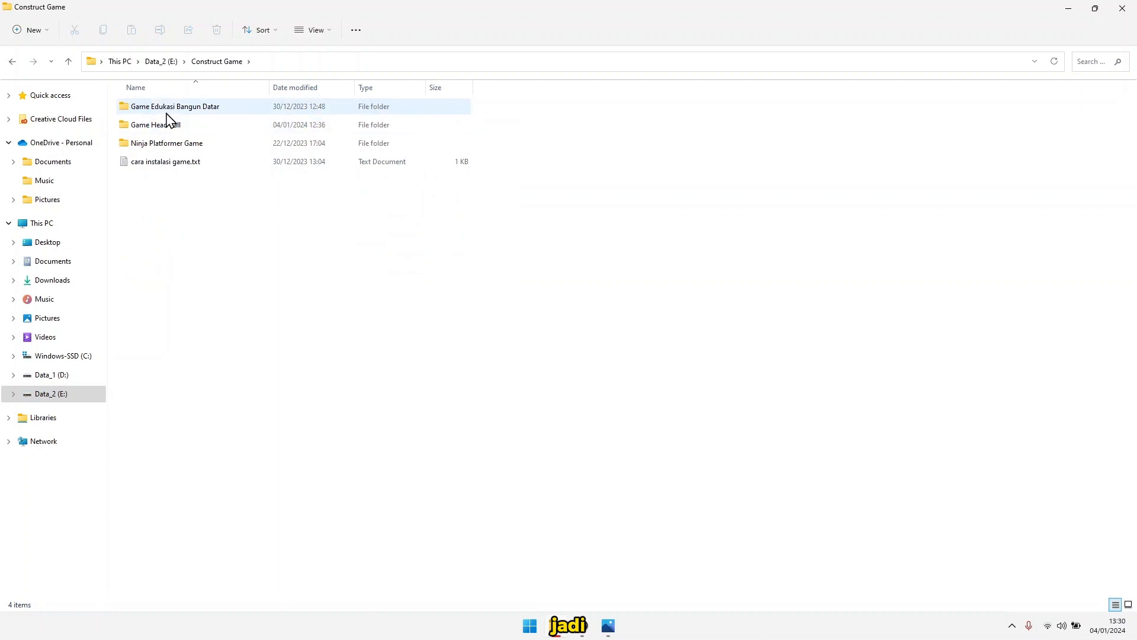
pyautogui.doubleClick(167, 123)
pyautogui.doubleClick(168, 109)
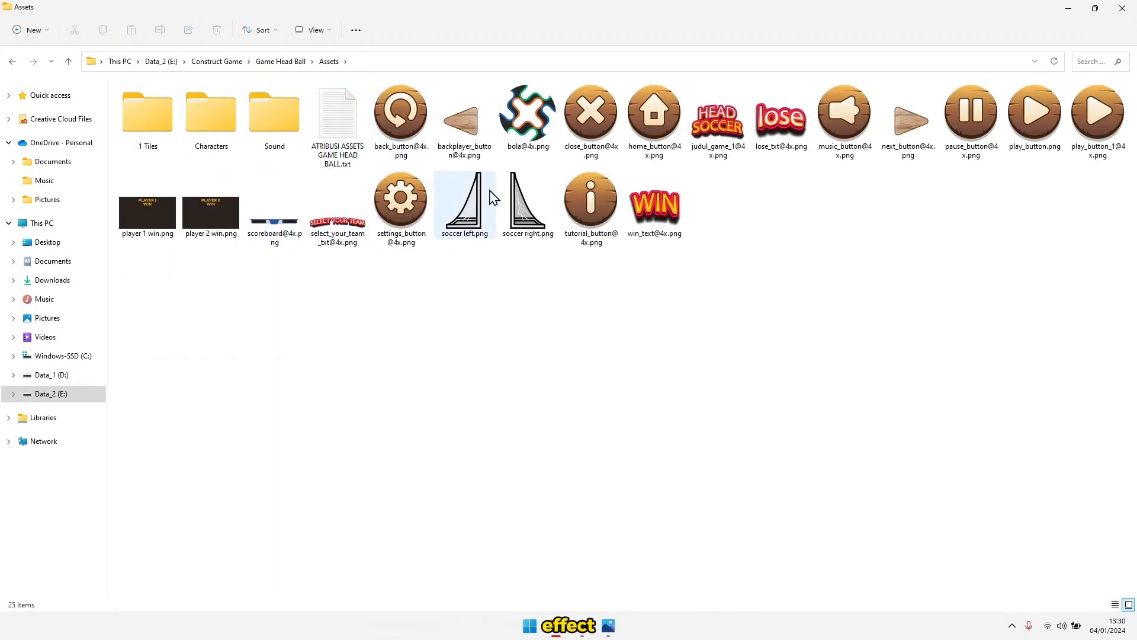
# Look over the prepared assets, including the goal, win and lose texts, game title, next button and attribution file
pyautogui.click(527, 201)
pyautogui.click(656, 218)
pyautogui.click(705, 122)
pyautogui.click(780, 119)
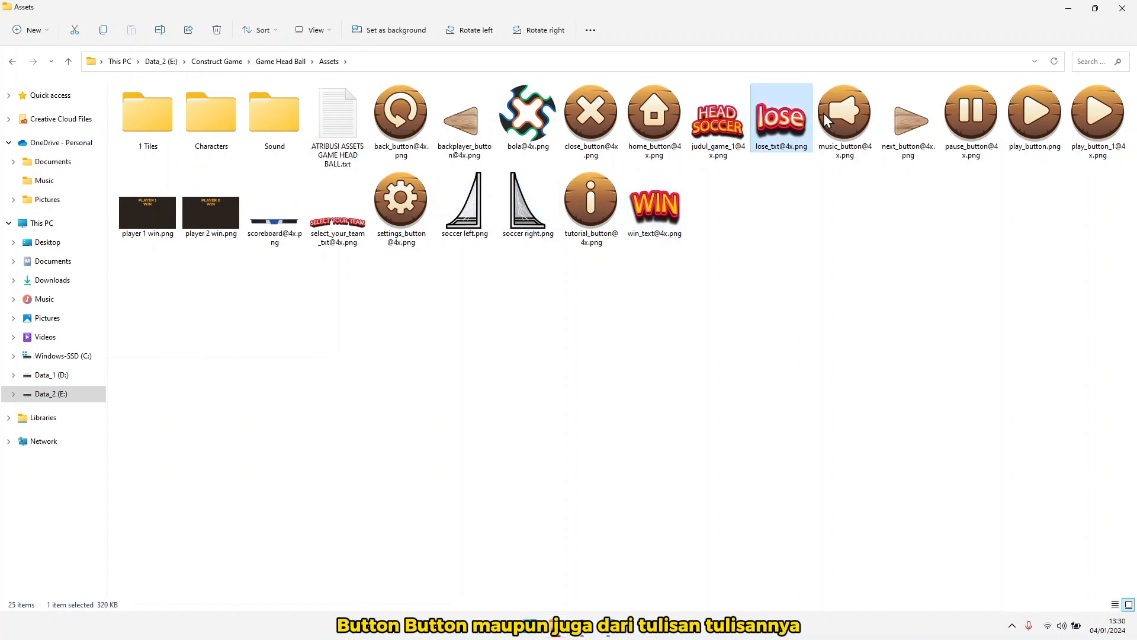
pyautogui.click(907, 117)
pyautogui.click(858, 301)
pyautogui.click(323, 157)
pyautogui.click(343, 303)
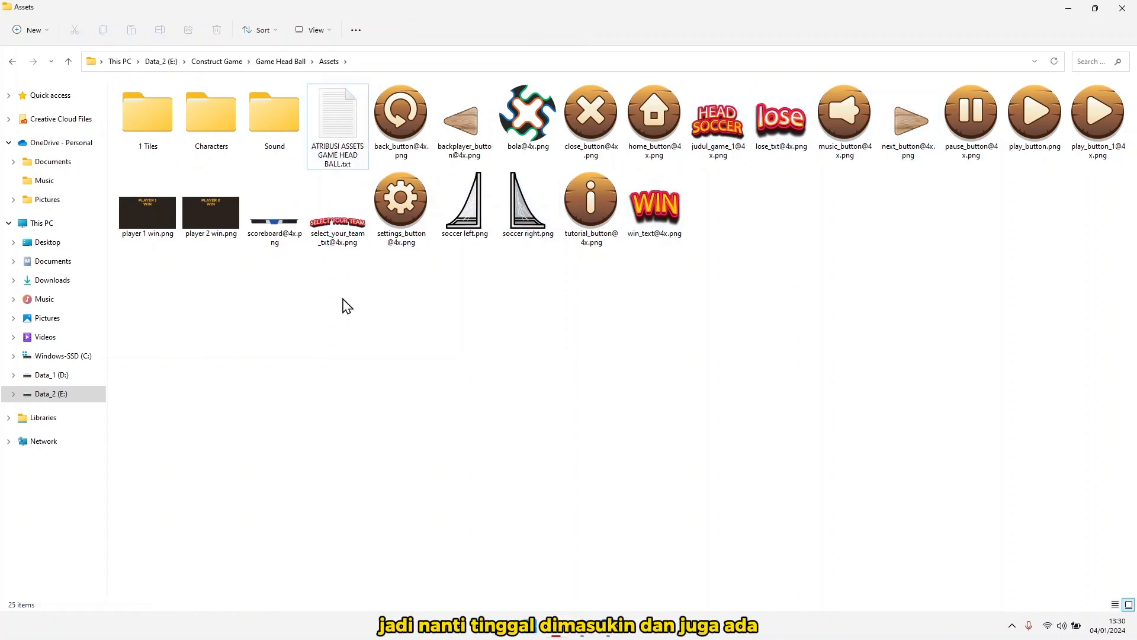
pyautogui.click(339, 167)
pyautogui.click(385, 278)
# Read through ATRIBUSI ASSETS GAME HEAD BALL.txt to its last entry and close it
pyautogui.doubleClick(317, 134)
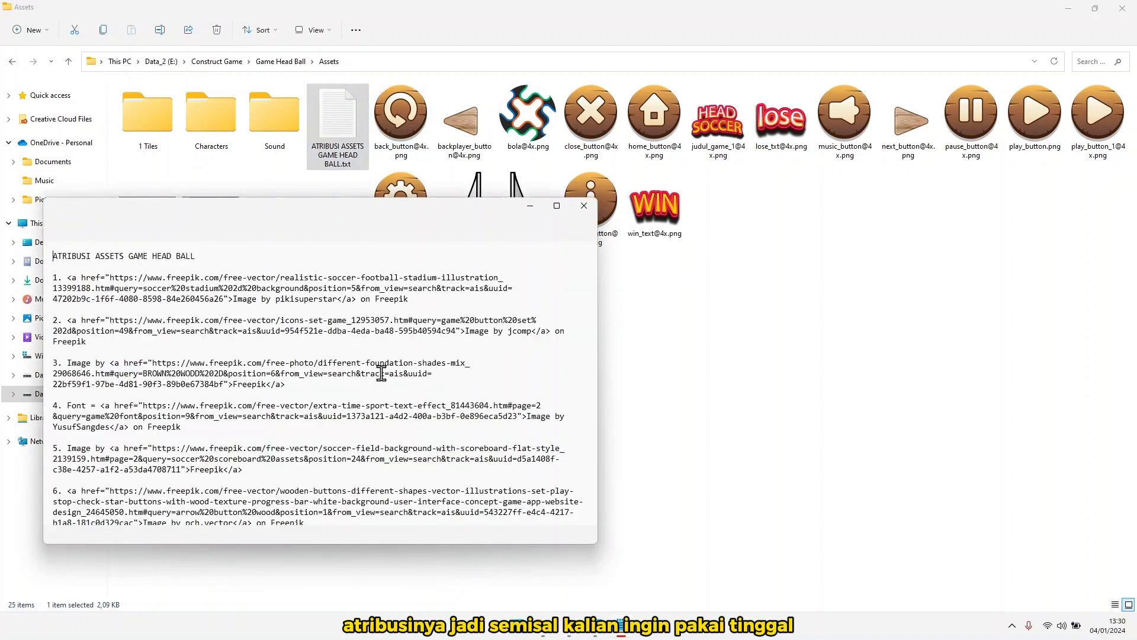
pyautogui.scroll(-5, 311, 361)
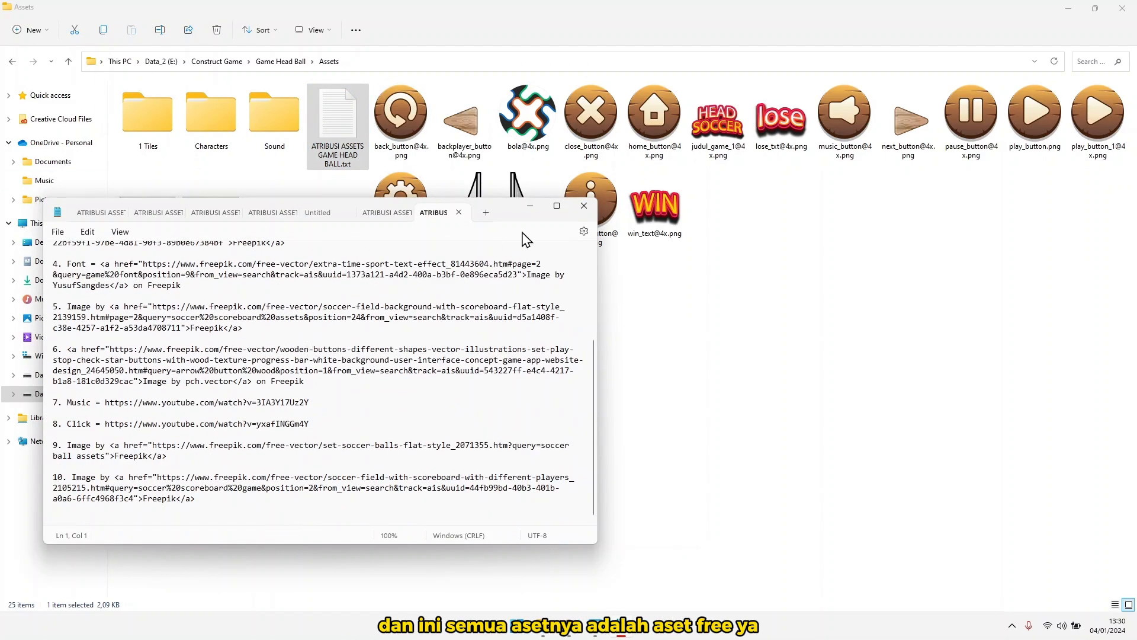
pyautogui.click(583, 206)
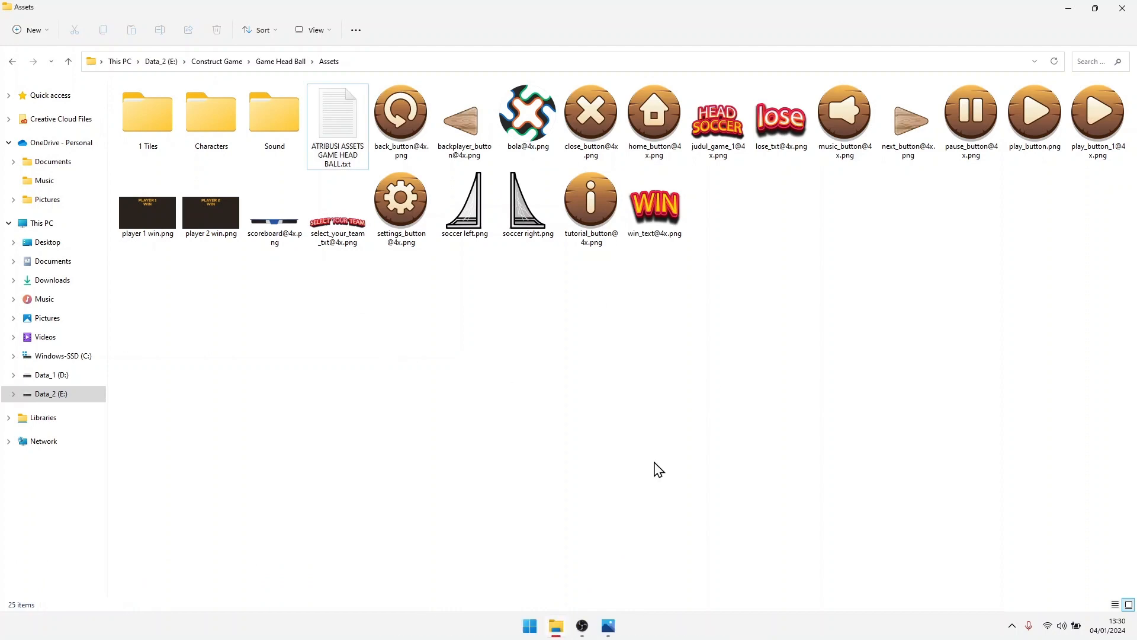
# Close the image viewer, and launch Construct 2, dismissing the Construct 3 promotion on its start page
pyautogui.moveTo(577, 616)
pyautogui.moveTo(613, 626)
pyautogui.click(724, 525)
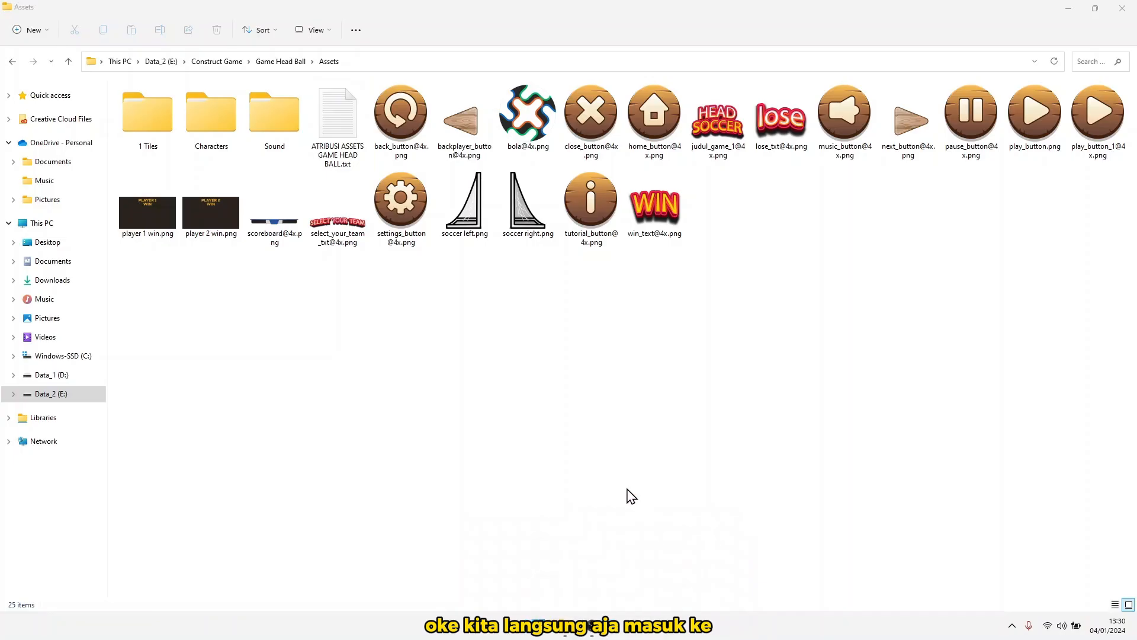
pyautogui.click(542, 628)
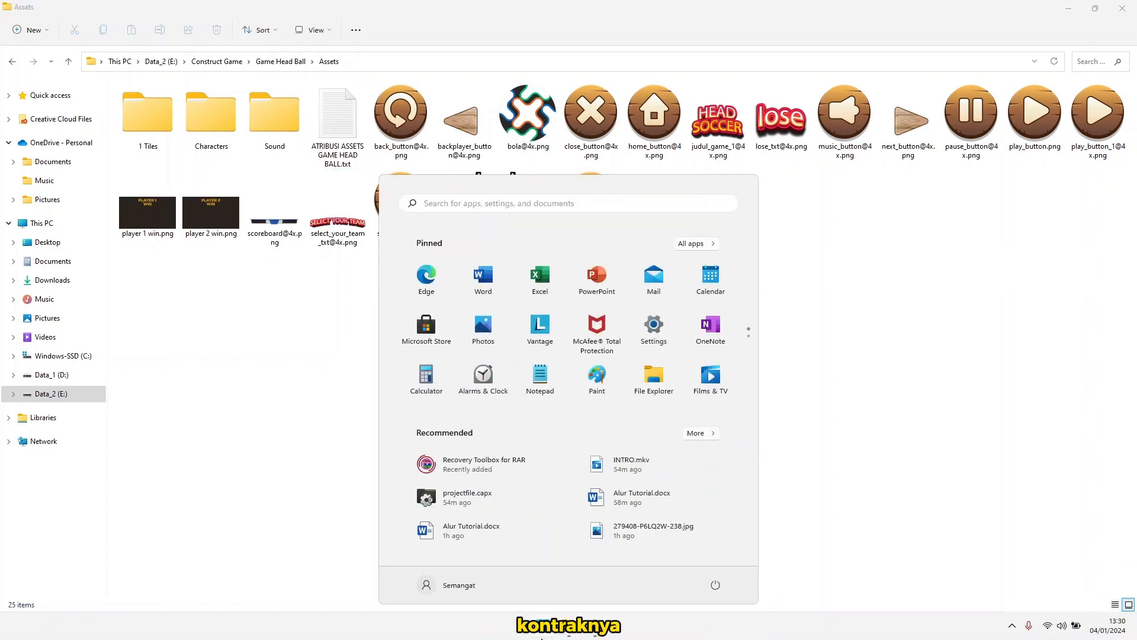
pyautogui.write('cons')
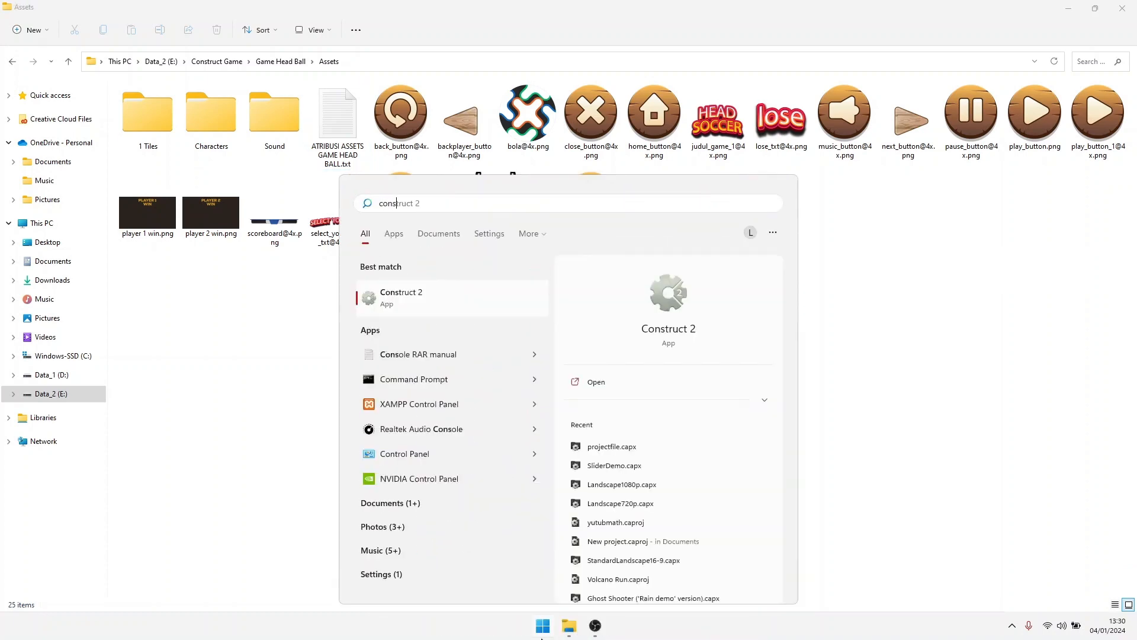
pyautogui.press('Return')
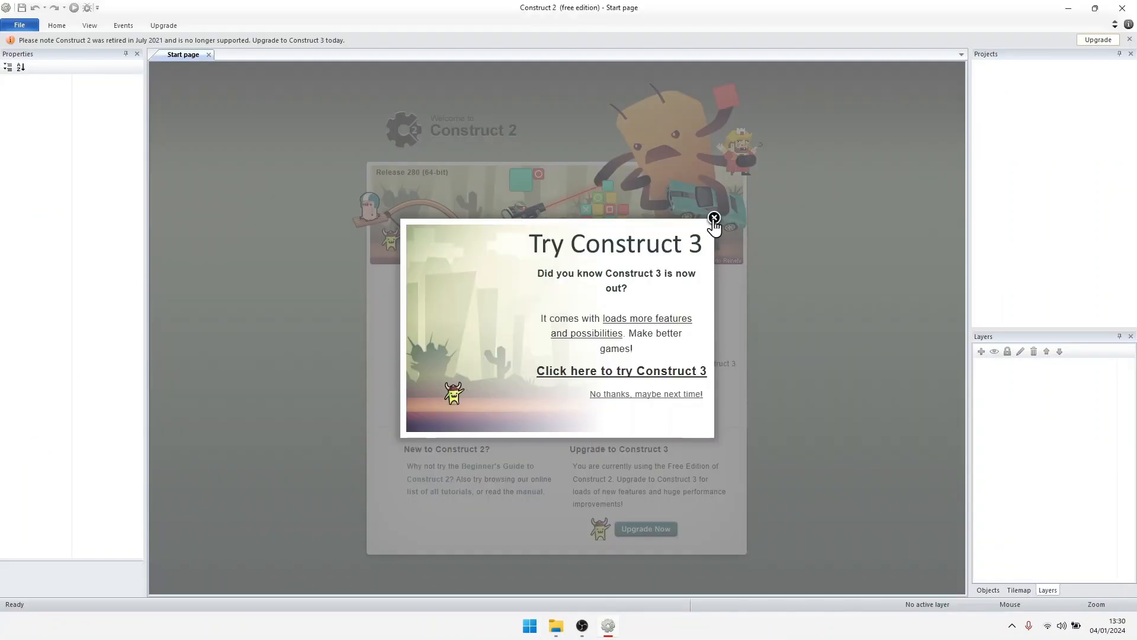
pyautogui.click(715, 219)
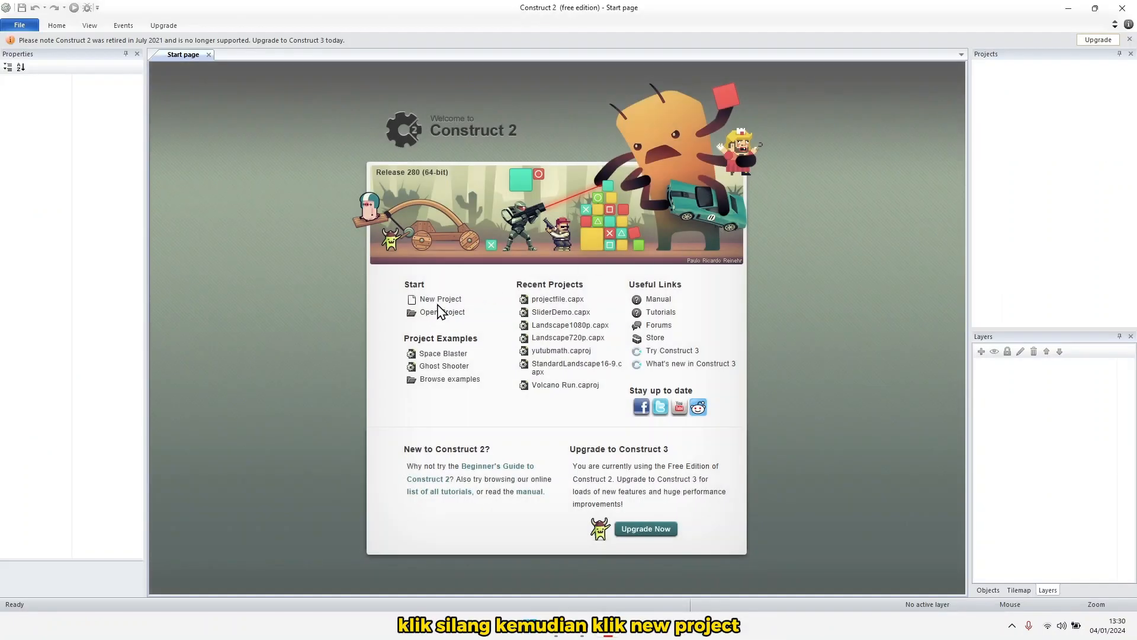
# Create a new project from the New empty HD landscape 1080p project template
pyautogui.click(439, 302)
pyautogui.scroll(-3, 439, 308)
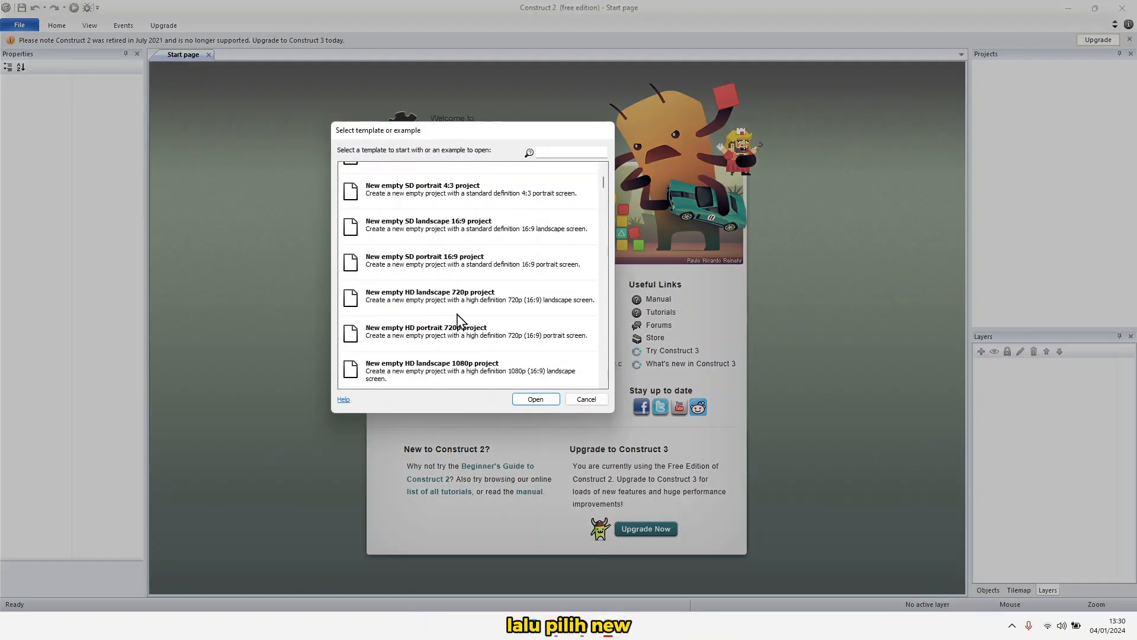
pyautogui.scroll(-2, 444, 368)
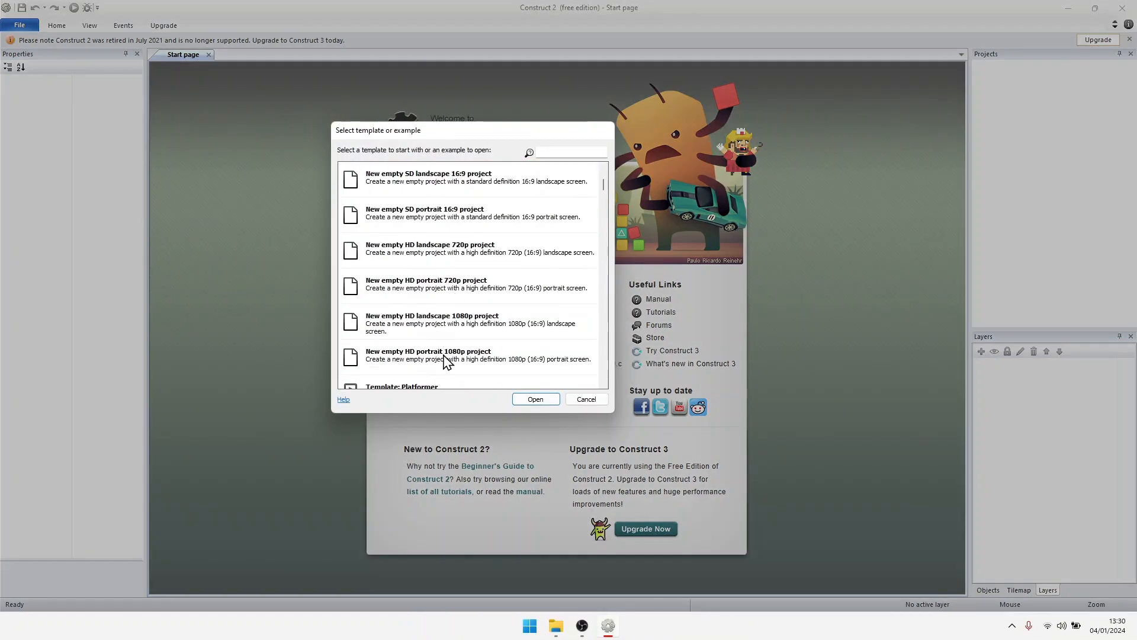
pyautogui.click(446, 323)
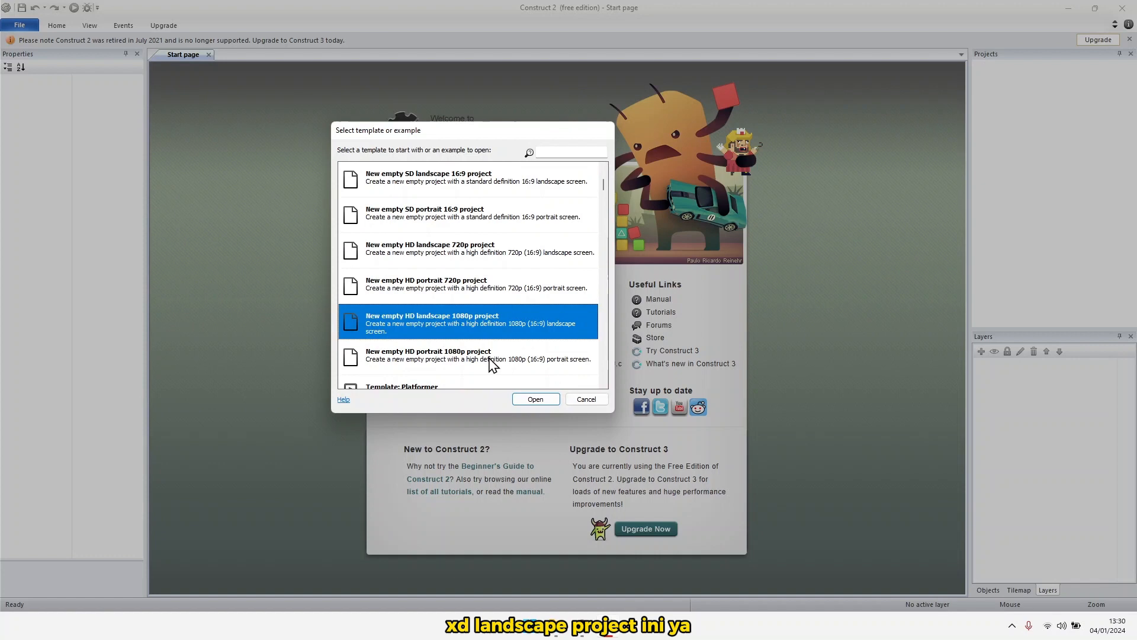
pyautogui.click(539, 400)
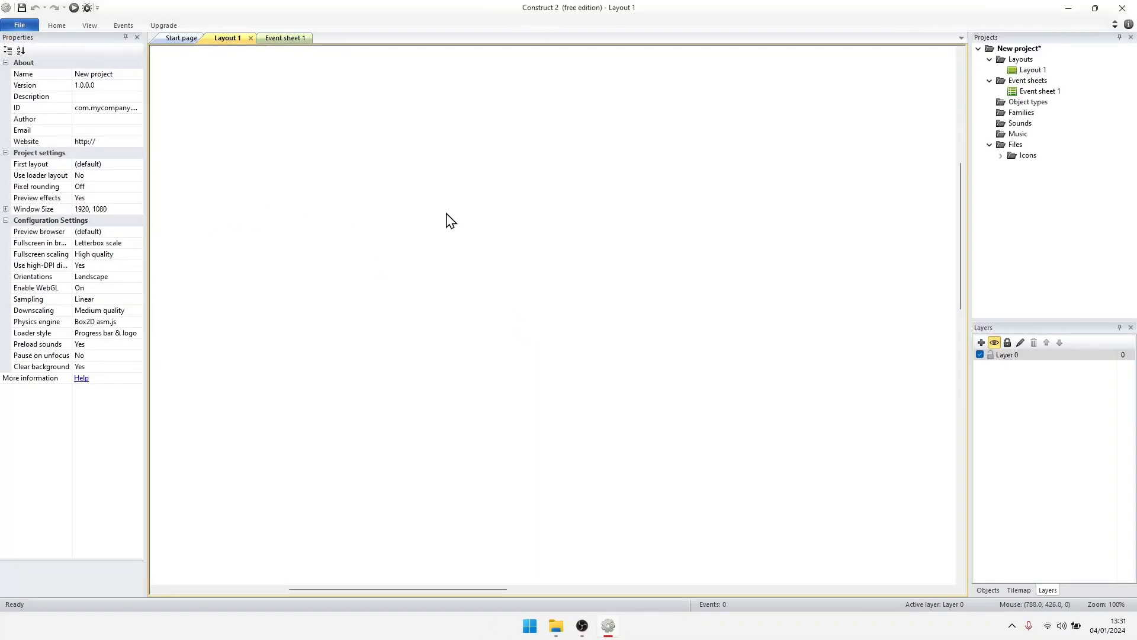
# Set the width of Layout 1 to 1920 in its layout size
pyautogui.click(450, 220)
pyautogui.keyDown('ctrl'); pyautogui.scroll(-5, 448, 221); pyautogui.keyUp('ctrl')
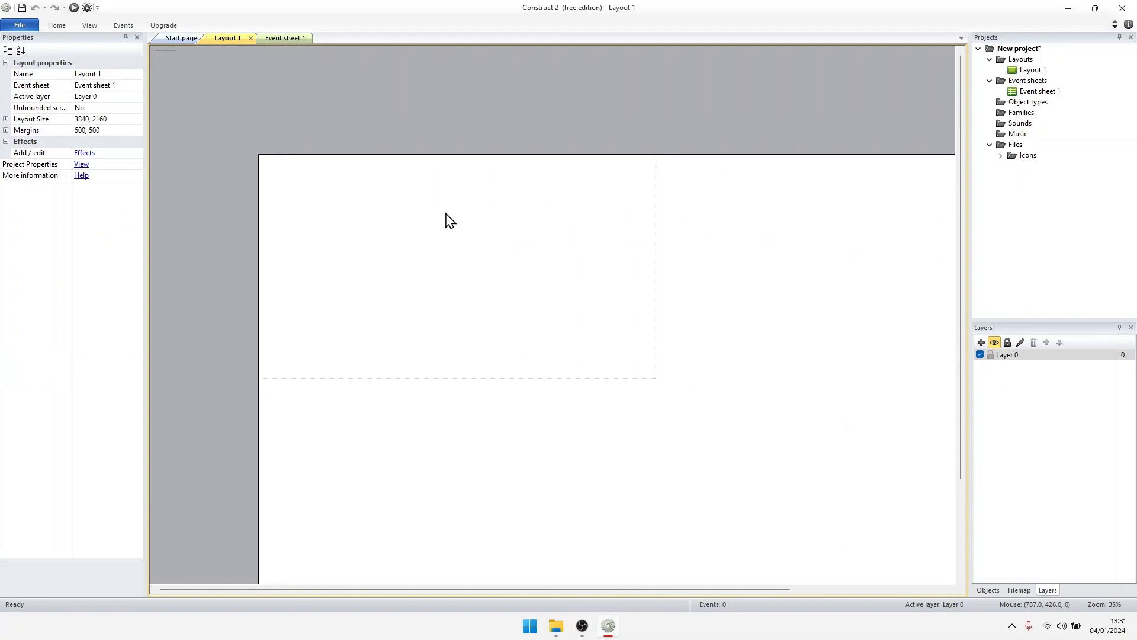
pyautogui.click(112, 119)
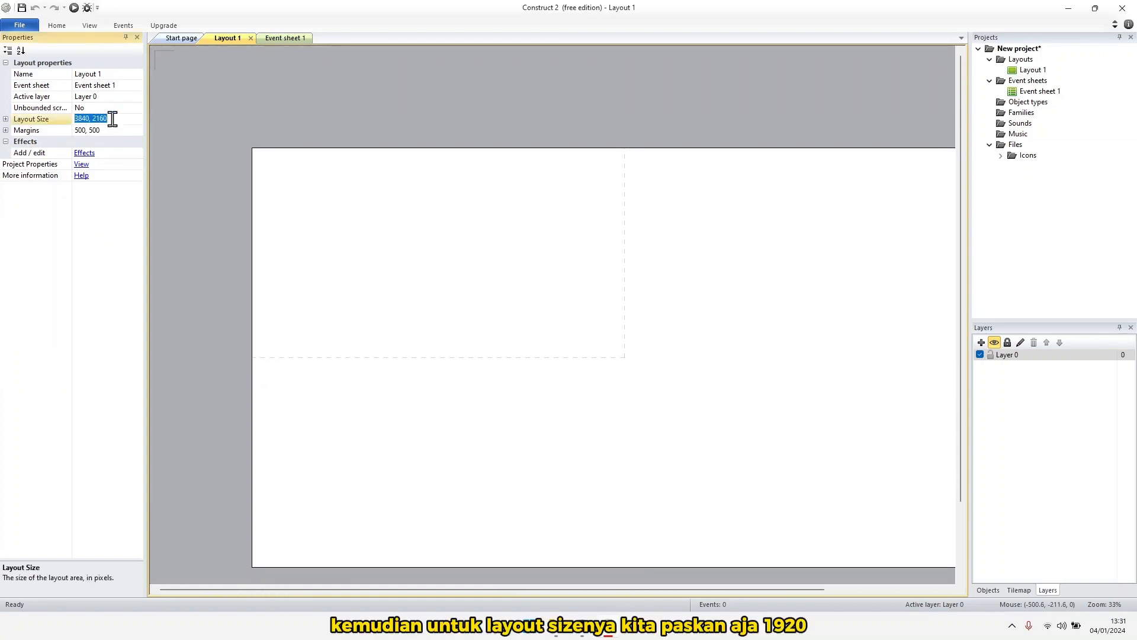
pyautogui.write('1920')
pyautogui.press('Return')
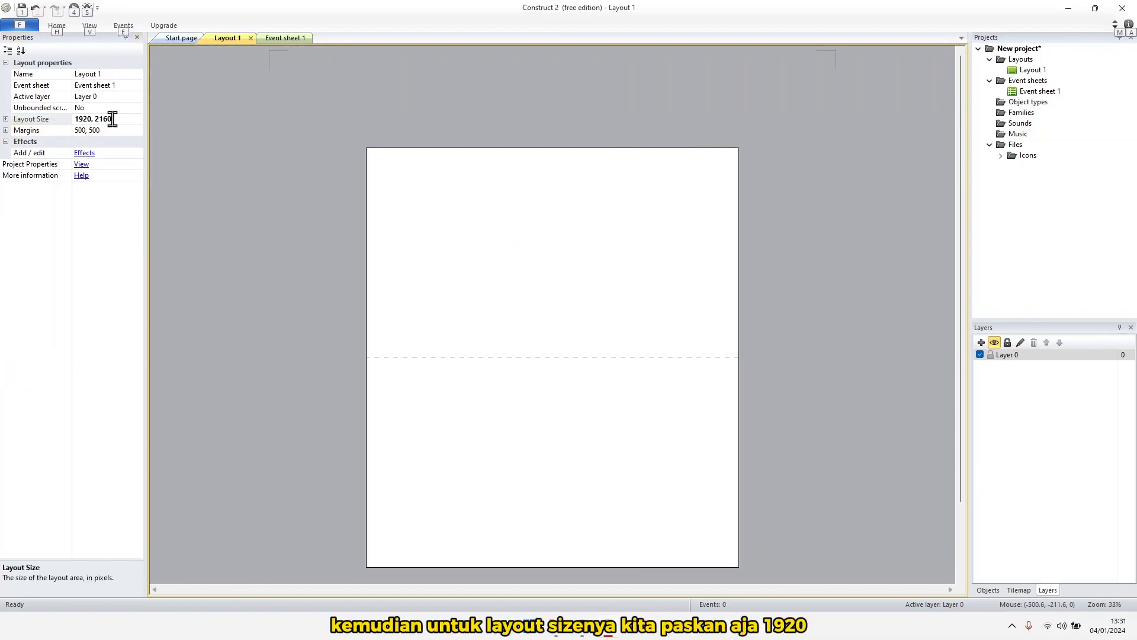
pyautogui.press('alt')
pyautogui.press('alt')
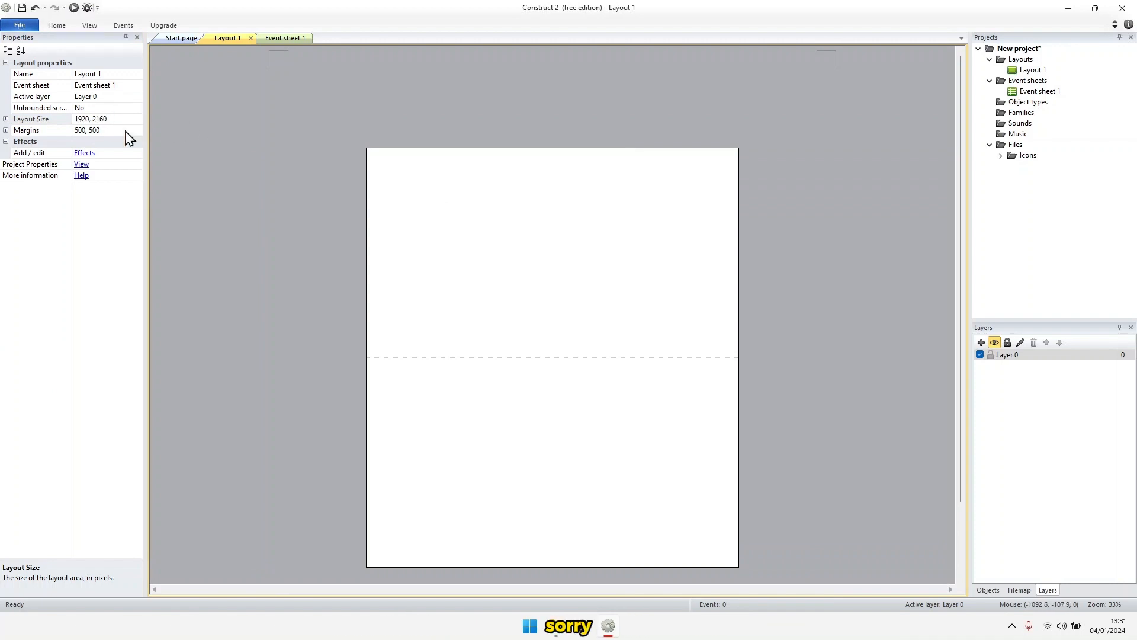
# Set the layout size of Layout 1 to 1920, 1080
pyautogui.click(120, 122)
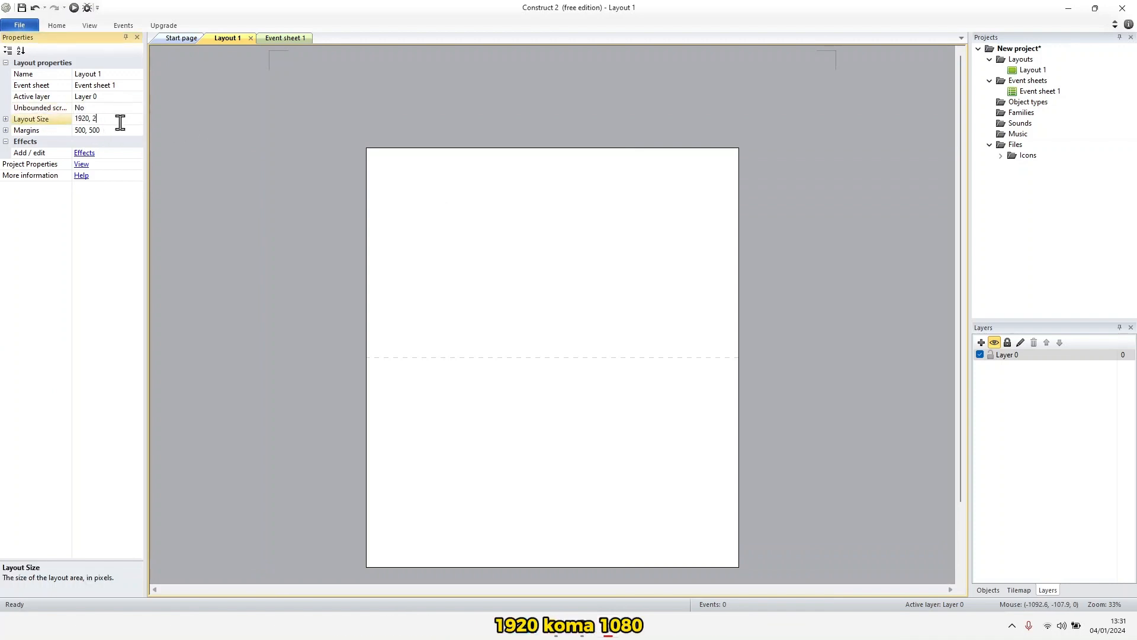
pyautogui.write('1920, 1080')
pyautogui.press('Return')
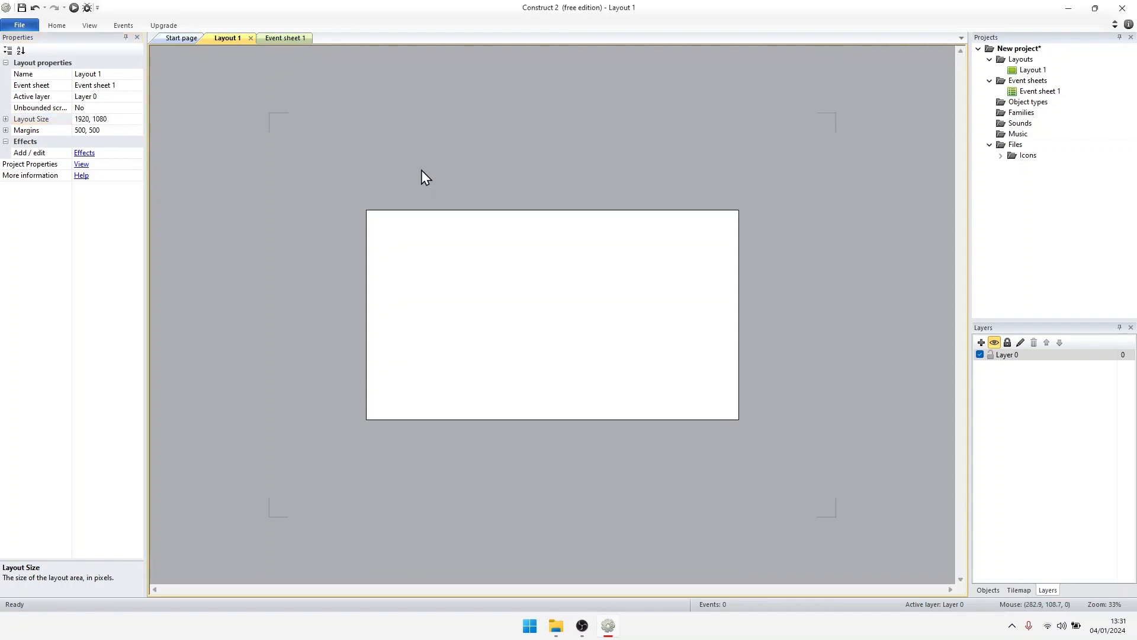
# Insert a Sprite object named background_home and place it on the layout
pyautogui.rightClick(510, 296)
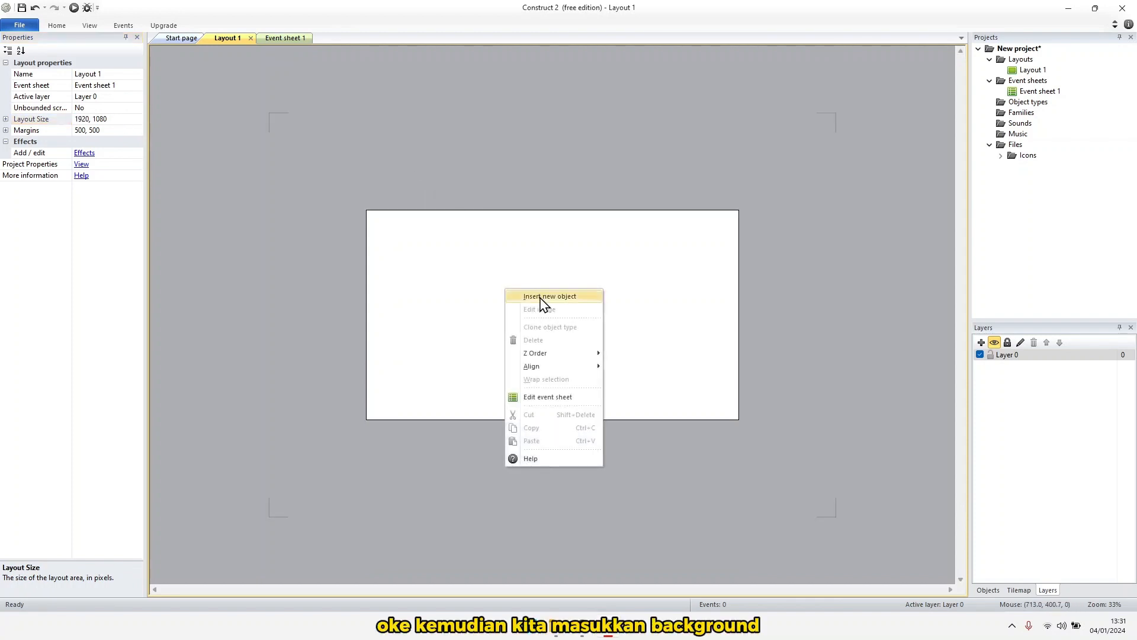
pyautogui.click(539, 299)
pyautogui.click(510, 303)
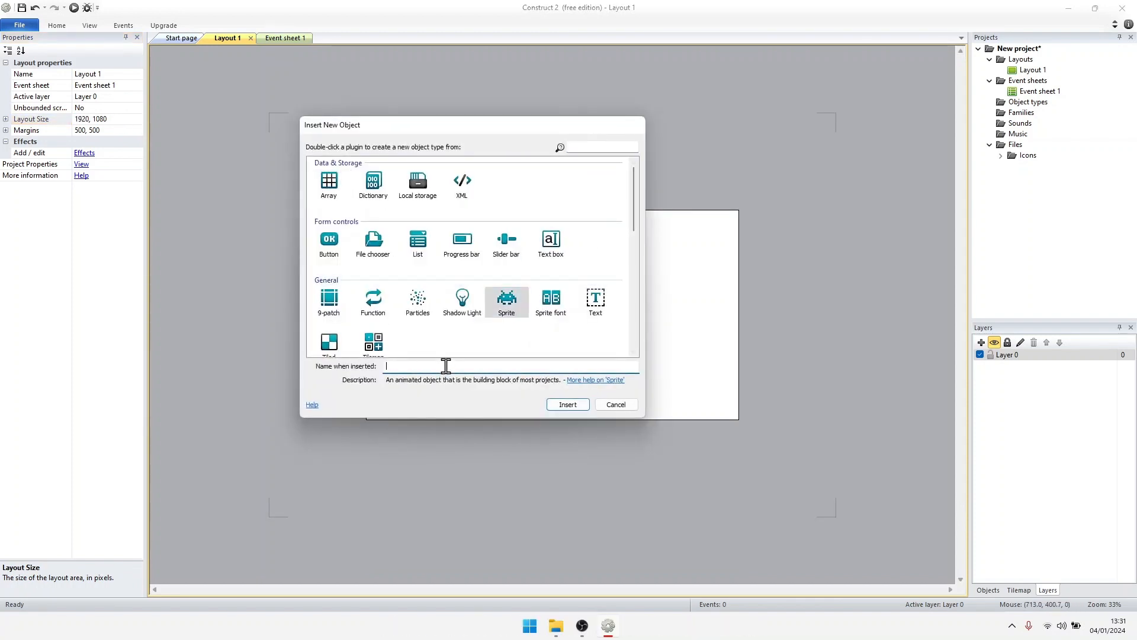
pyautogui.write('background')
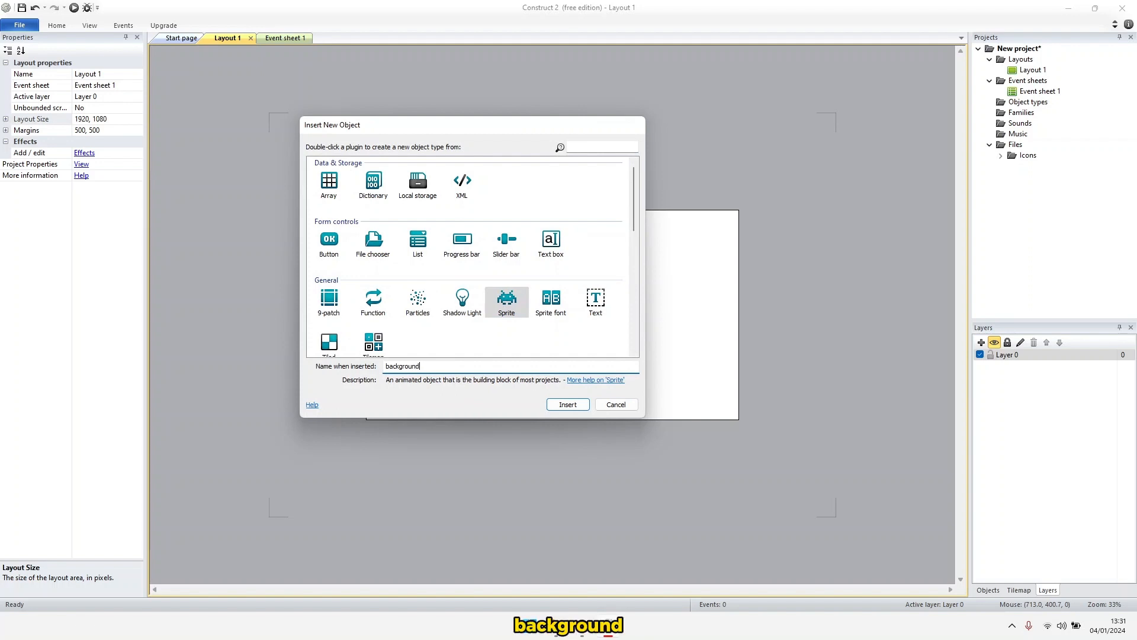
pyautogui.write('_ho')
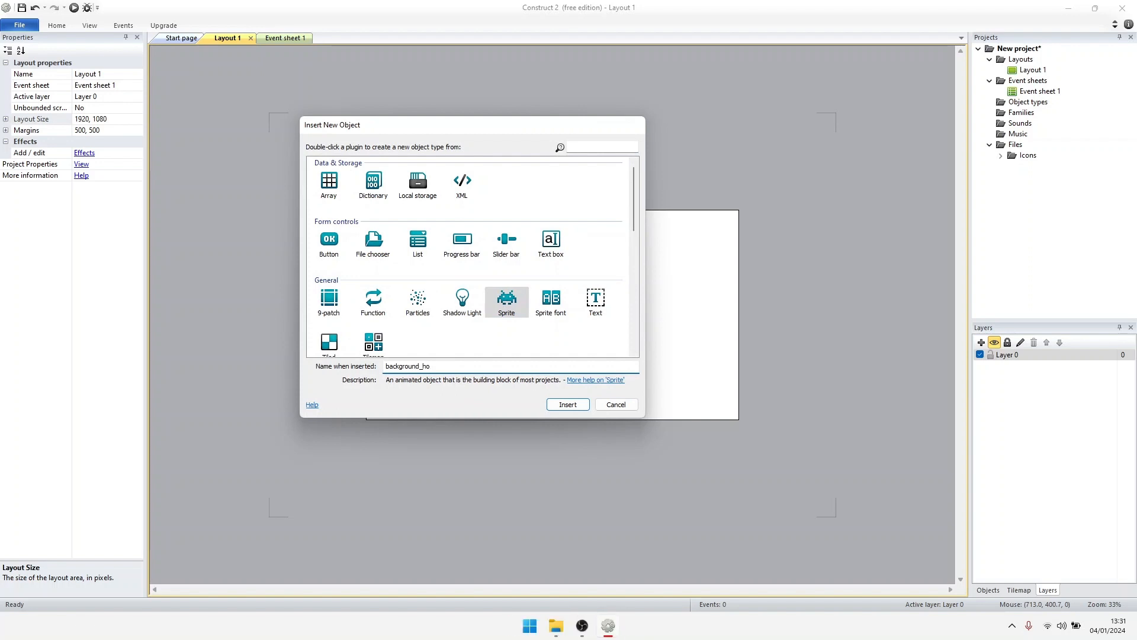
pyautogui.write('me')
pyautogui.press('Return')
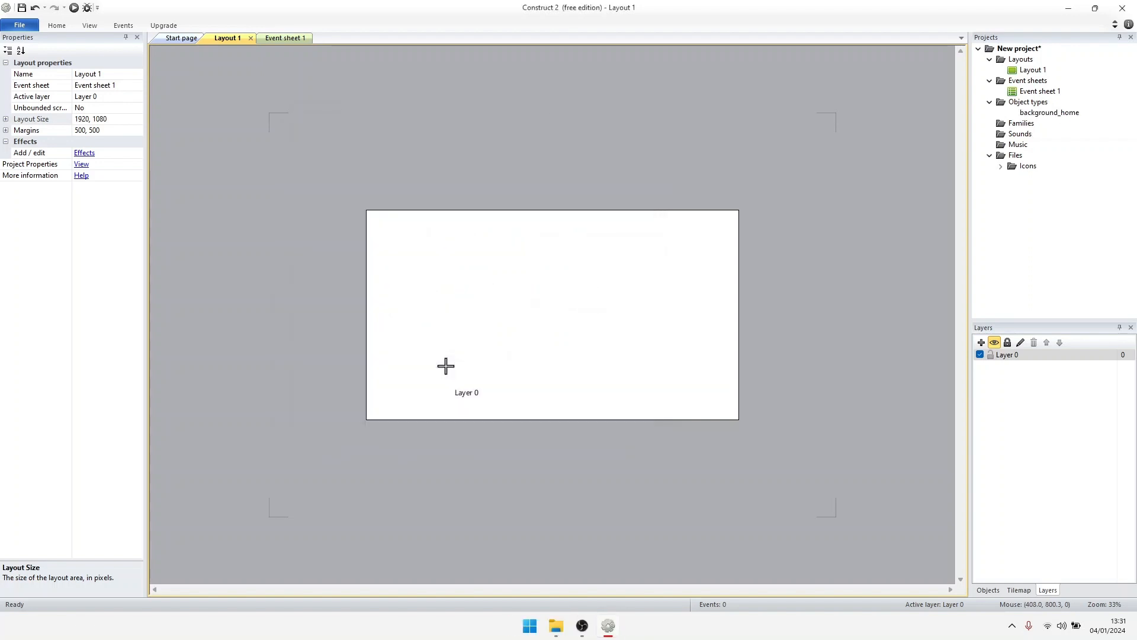
pyautogui.click(490, 292)
# Import Out Door.jpg from the downloaded headSoccerassets backgrounds as background_home's frame, remove the blank frame 0, and close the image editor
pyautogui.rightClick(489, 473)
pyautogui.moveTo(566, 526)
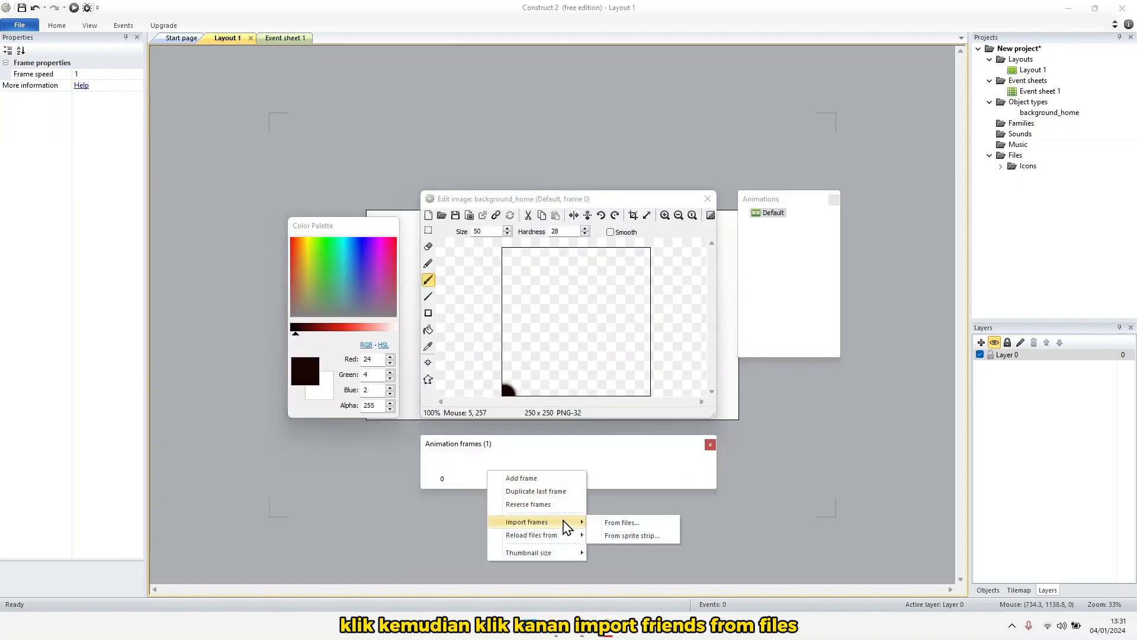
pyautogui.click(619, 523)
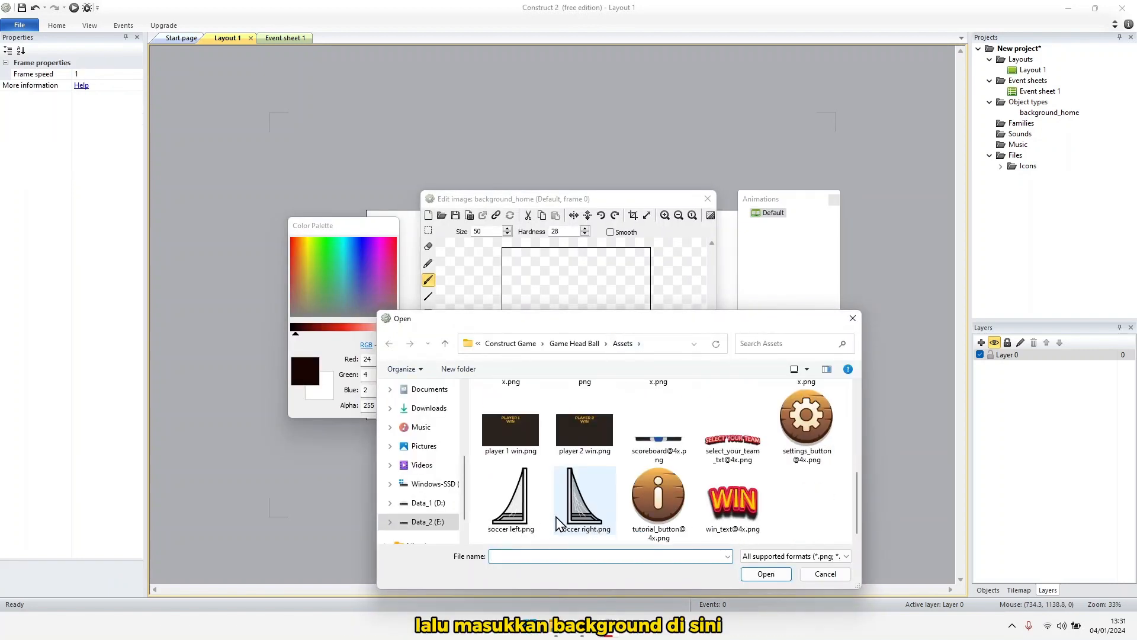
pyautogui.scroll(2, 561, 513)
pyautogui.scroll(-2, 560, 513)
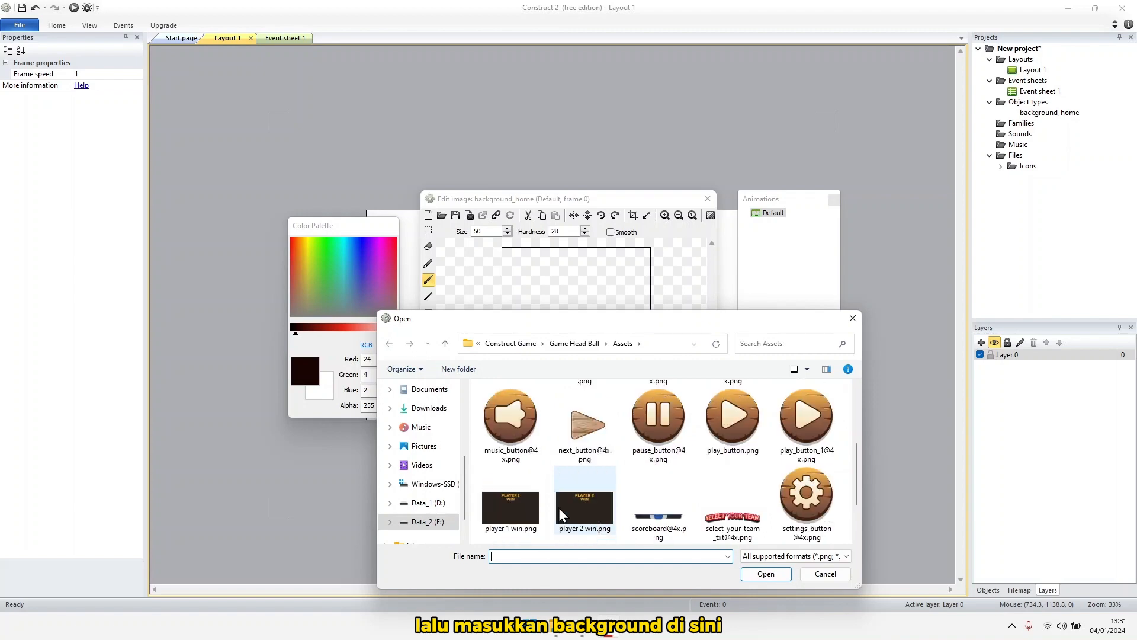
pyautogui.scroll(3, 561, 513)
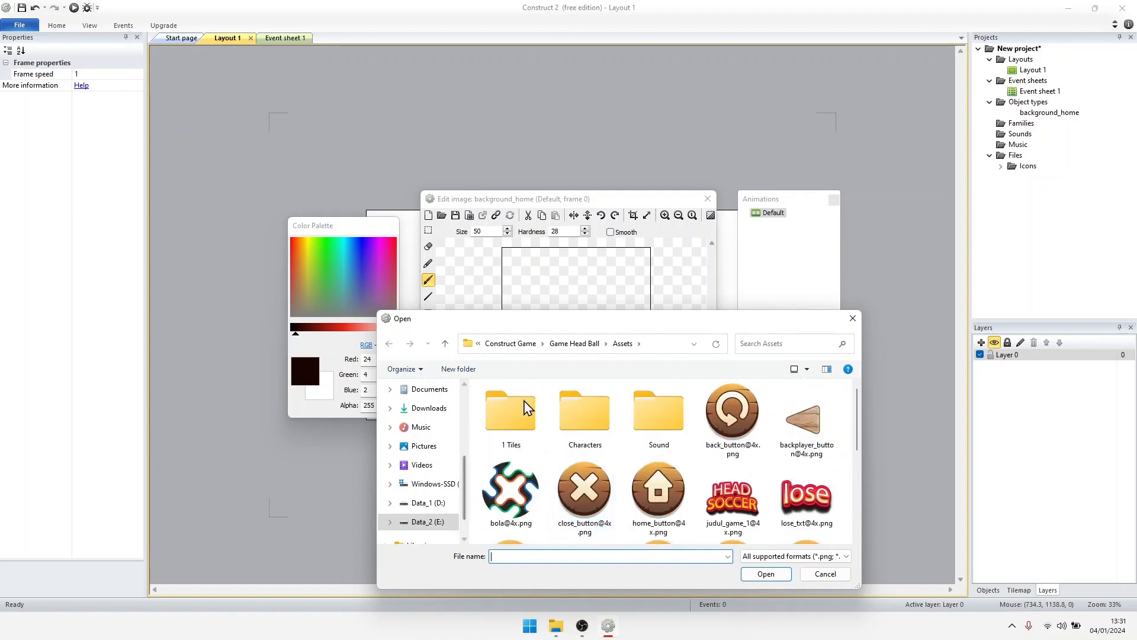
pyautogui.click(429, 407)
pyautogui.scroll(-3, 539, 439)
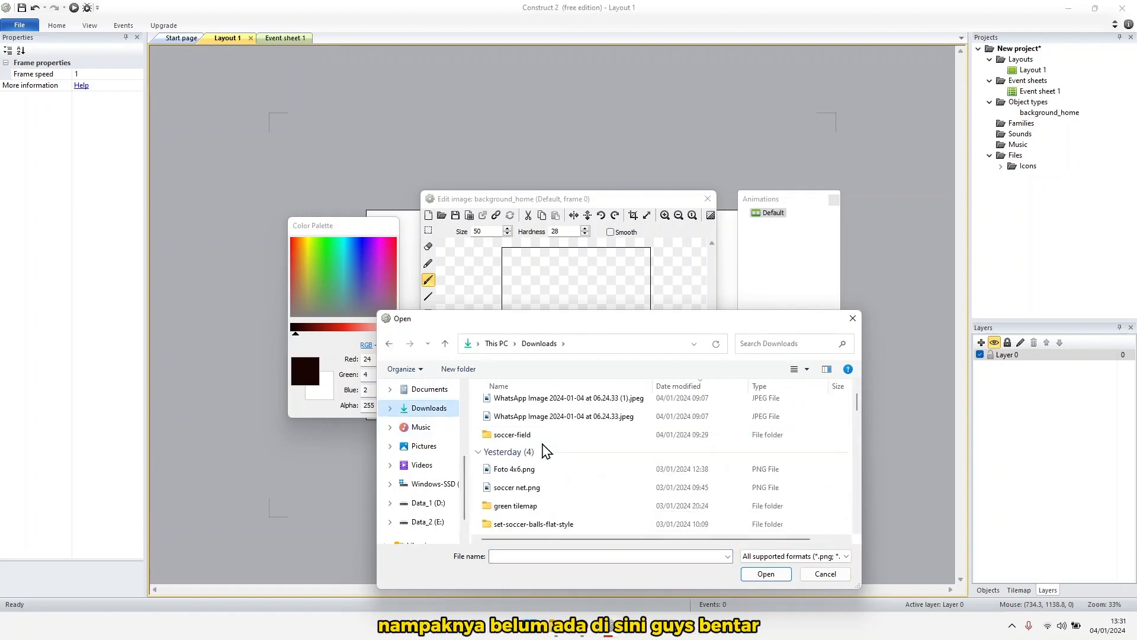
pyautogui.scroll(-5, 545, 451)
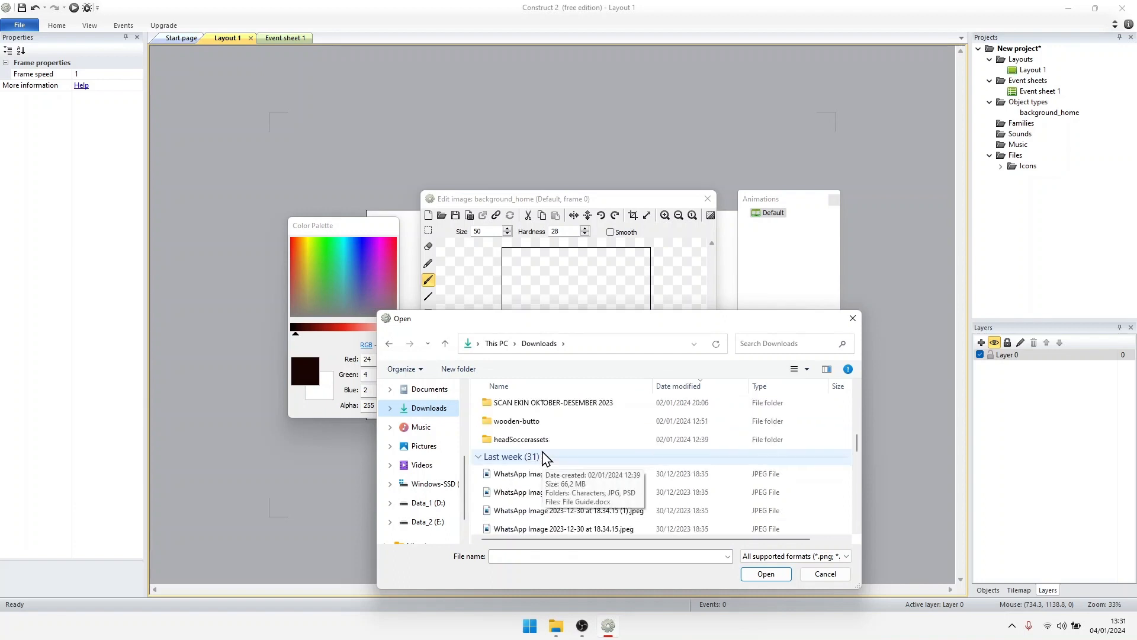
pyautogui.doubleClick(539, 431)
pyautogui.doubleClick(538, 422)
pyautogui.doubleClick(537, 424)
pyautogui.doubleClick(536, 426)
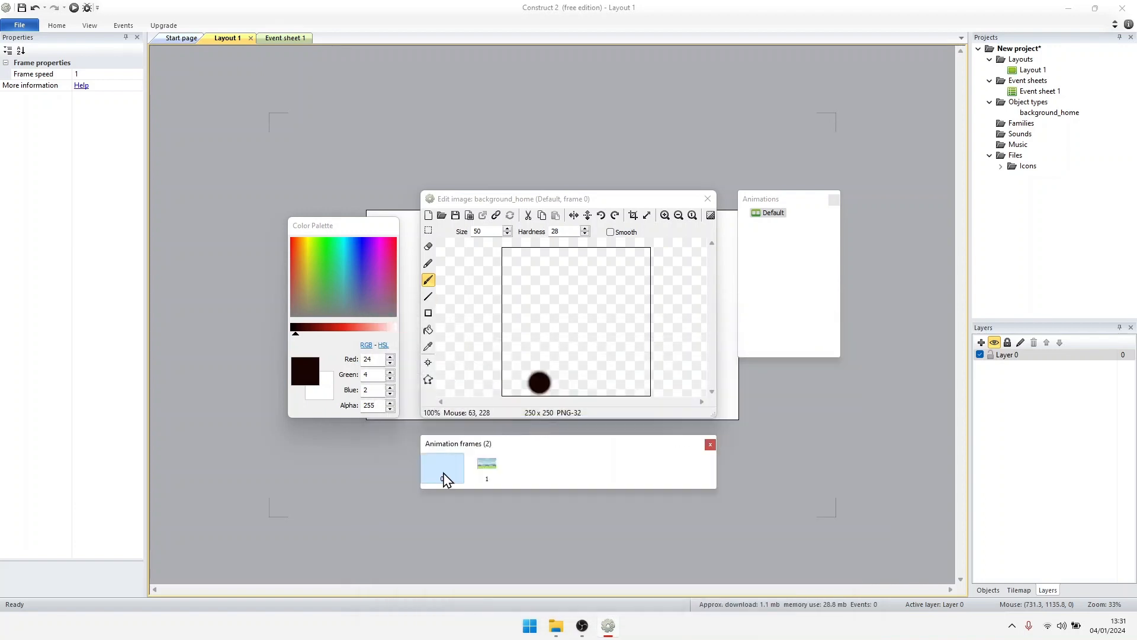
pyautogui.click(707, 200)
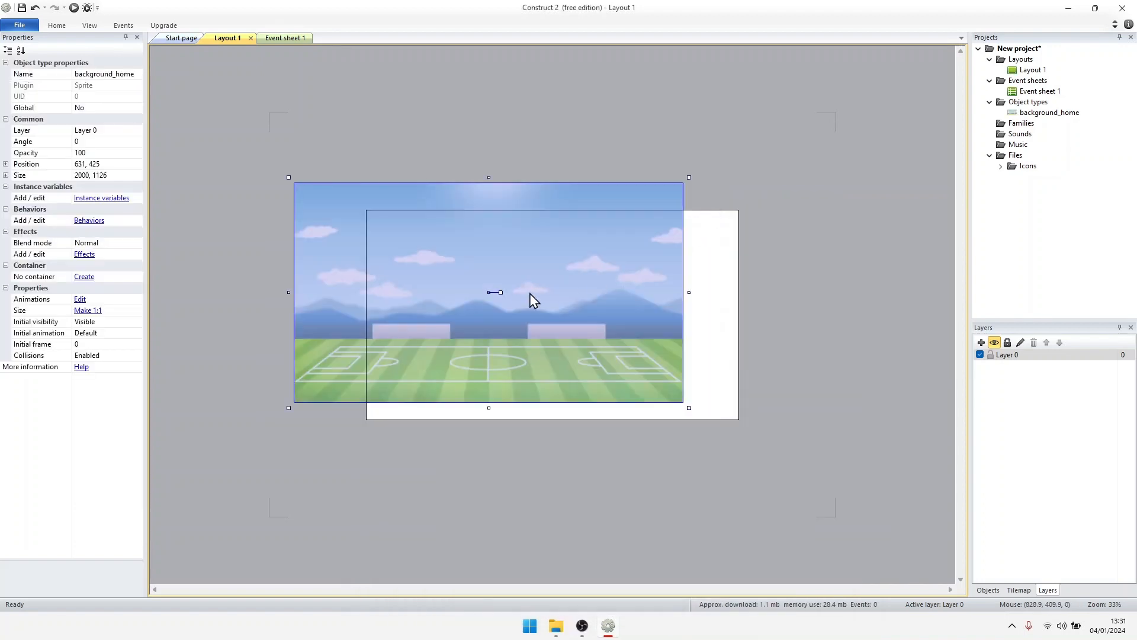
# Move the background_home sprite so that it covers the whole layout area
pyautogui.moveTo(552, 309); pyautogui.dragTo(618, 330)
pyautogui.click(826, 325)
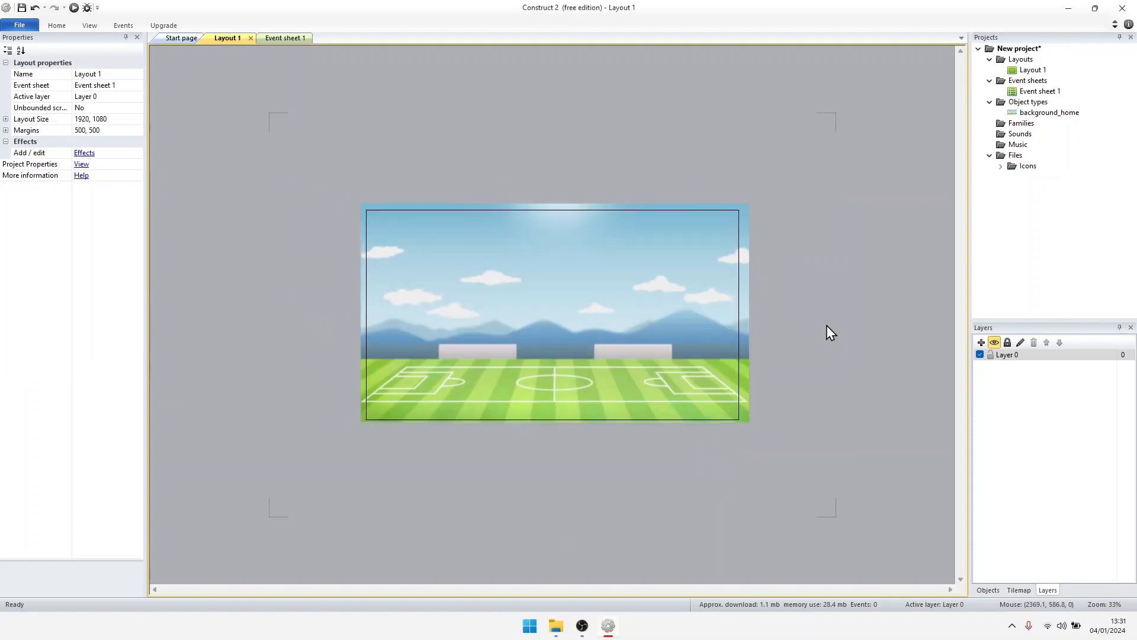
pyautogui.click(556, 329)
# Insert a Sprite object named judul_game and place it on the layout
pyautogui.rightClick(510, 272)
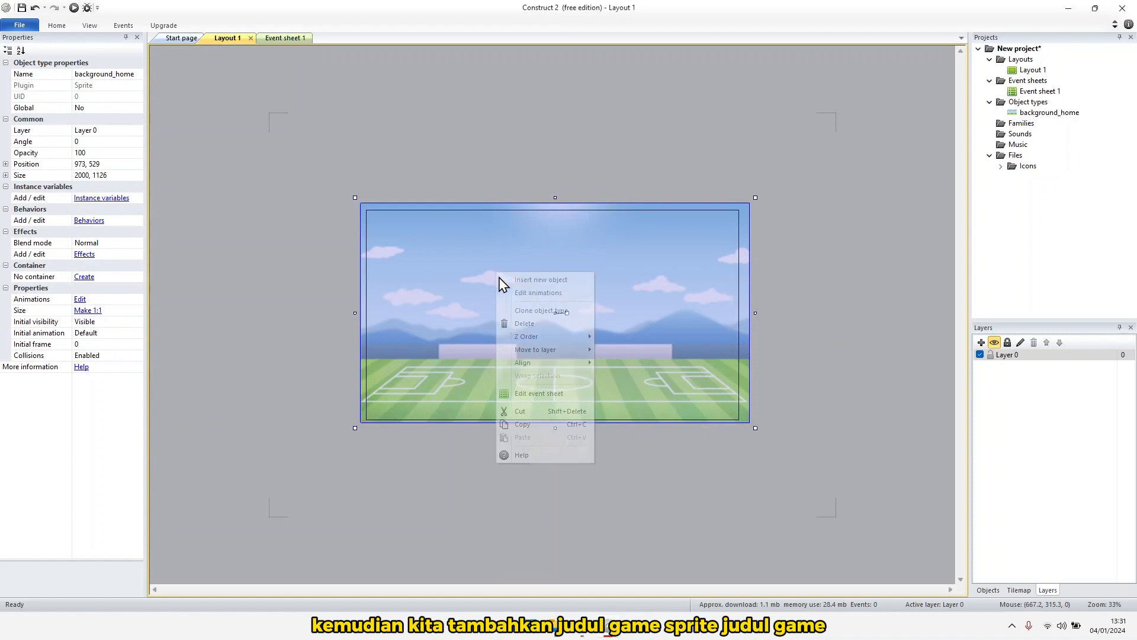
pyautogui.click(525, 280)
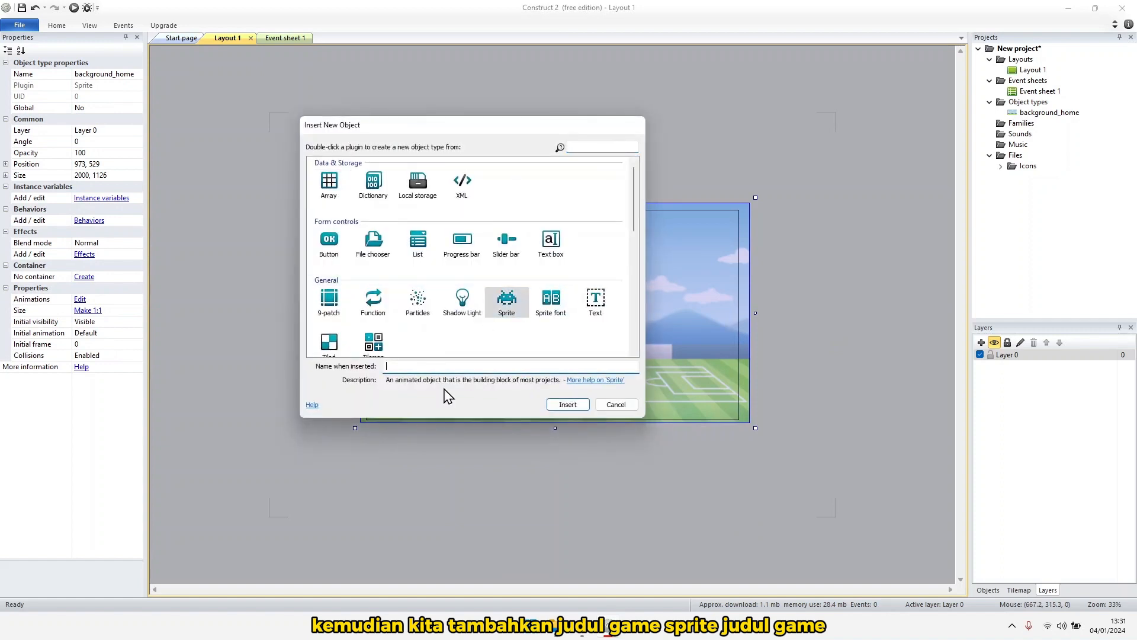
pyautogui.write('judul')
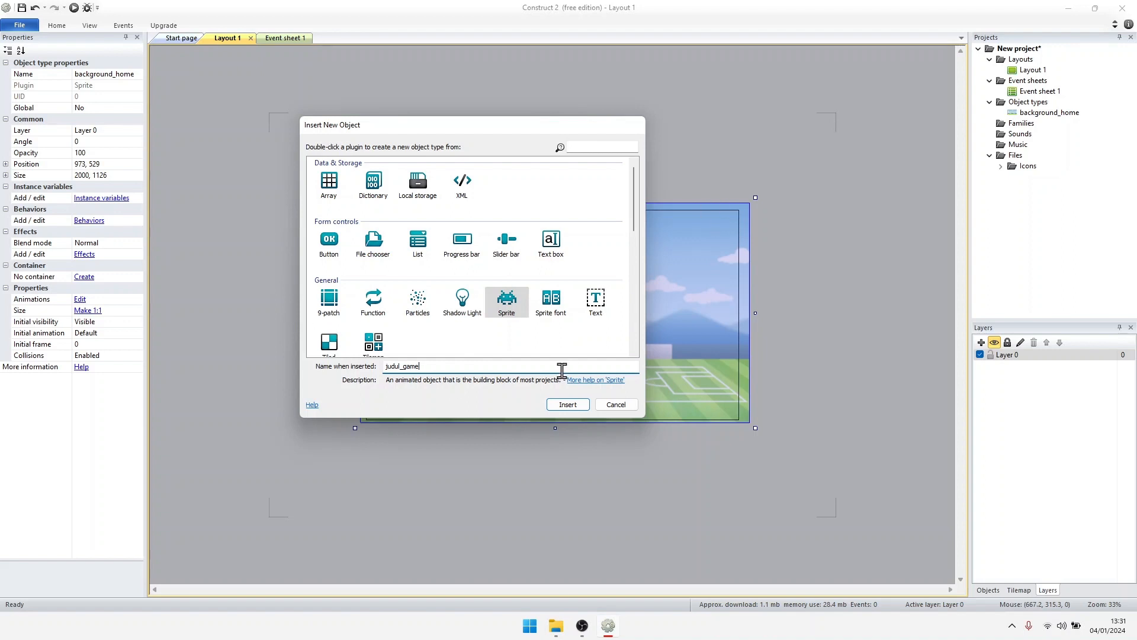
pyautogui.write('_game')
pyautogui.click(553, 405)
pyautogui.click(556, 441)
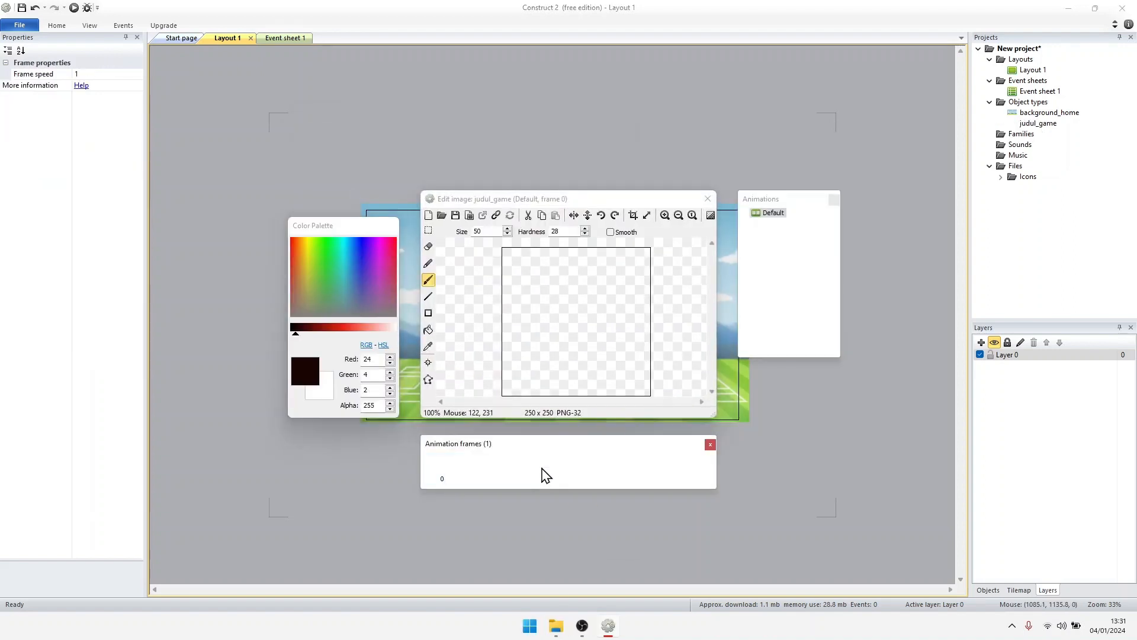
pyautogui.rightClick(542, 468)
pyautogui.click(665, 514)
pyautogui.rightClick(581, 467)
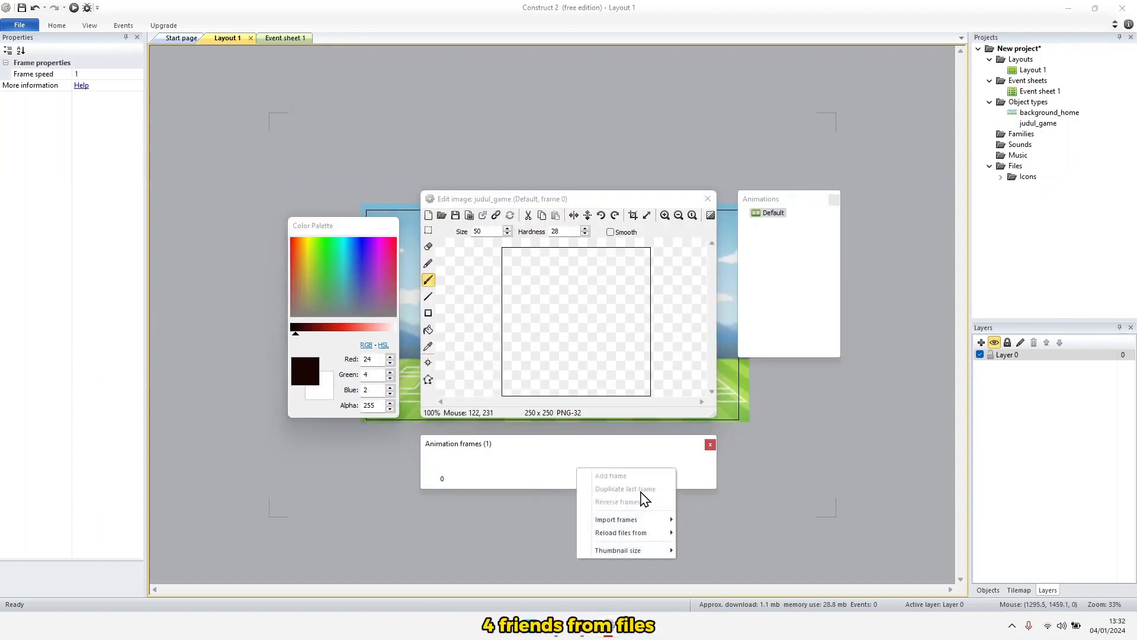
pyautogui.click(705, 520)
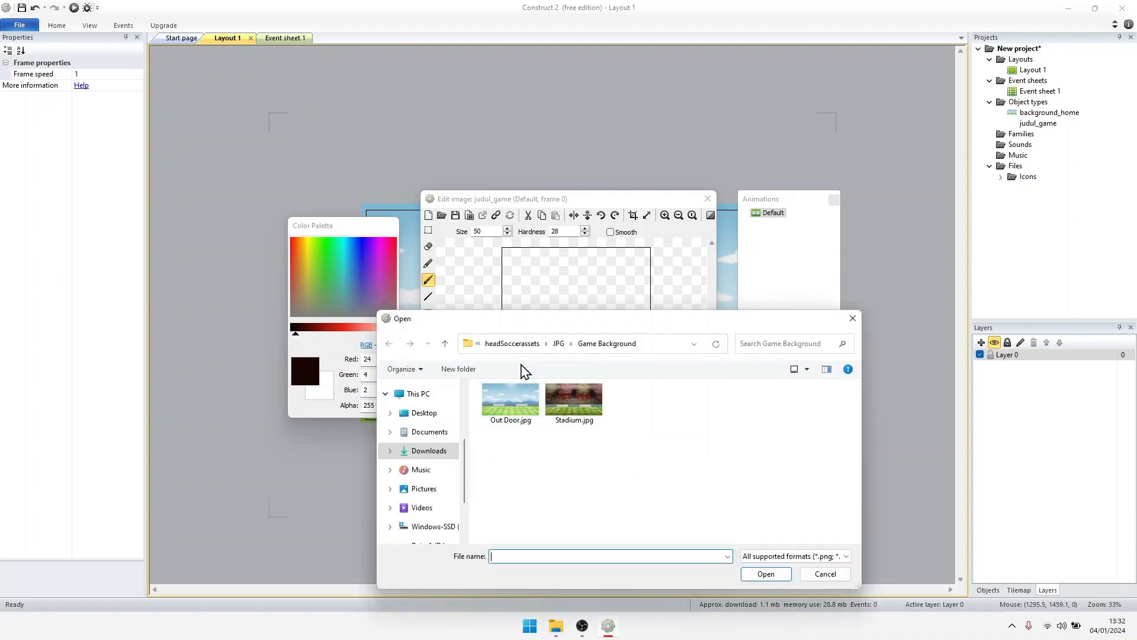
pyautogui.scroll(-1, 445, 468)
pyautogui.click(431, 520)
pyautogui.doubleClick(517, 419)
pyautogui.doubleClick(516, 421)
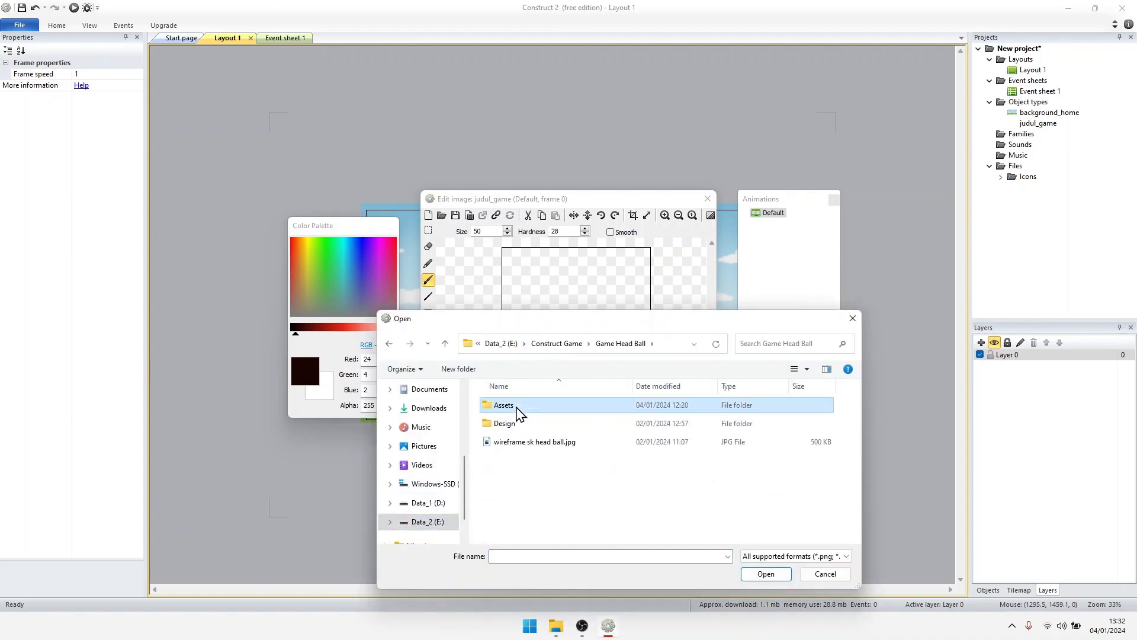
pyautogui.doubleClick(515, 406)
pyautogui.scroll(-3, 688, 454)
pyautogui.scroll(-6, 859, 521)
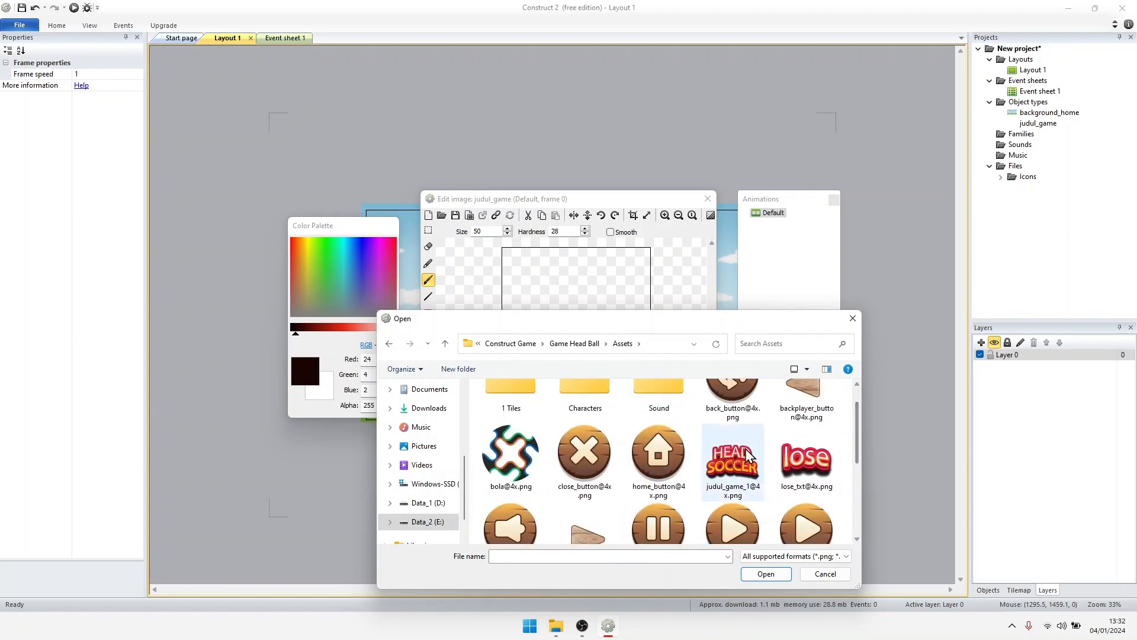
pyautogui.doubleClick(745, 449)
pyautogui.press('Delete')
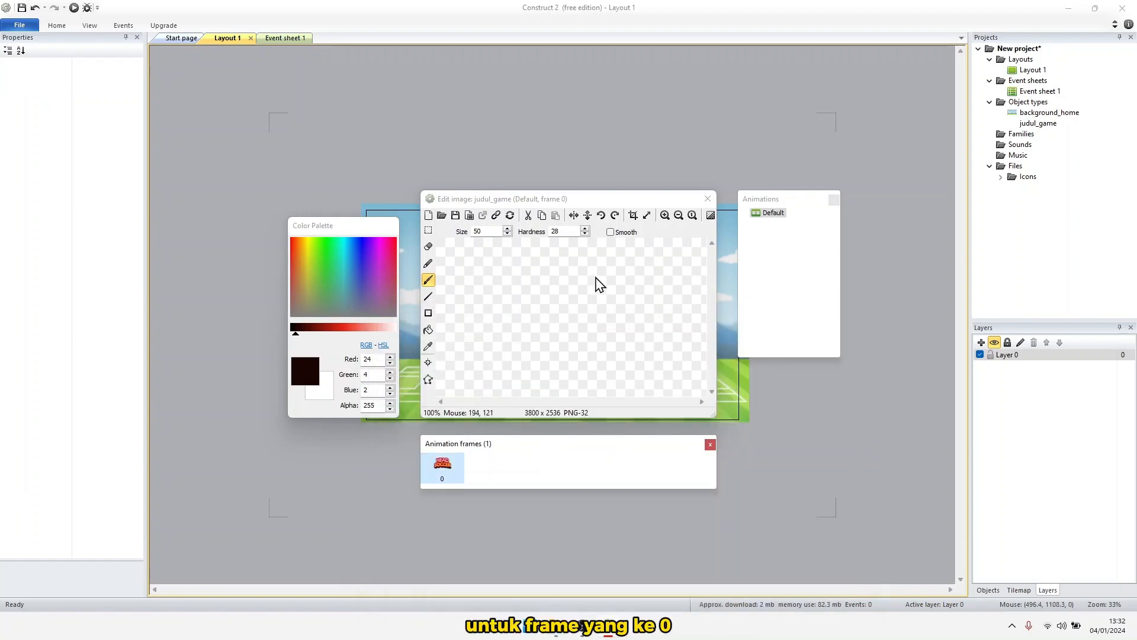
pyautogui.click(707, 200)
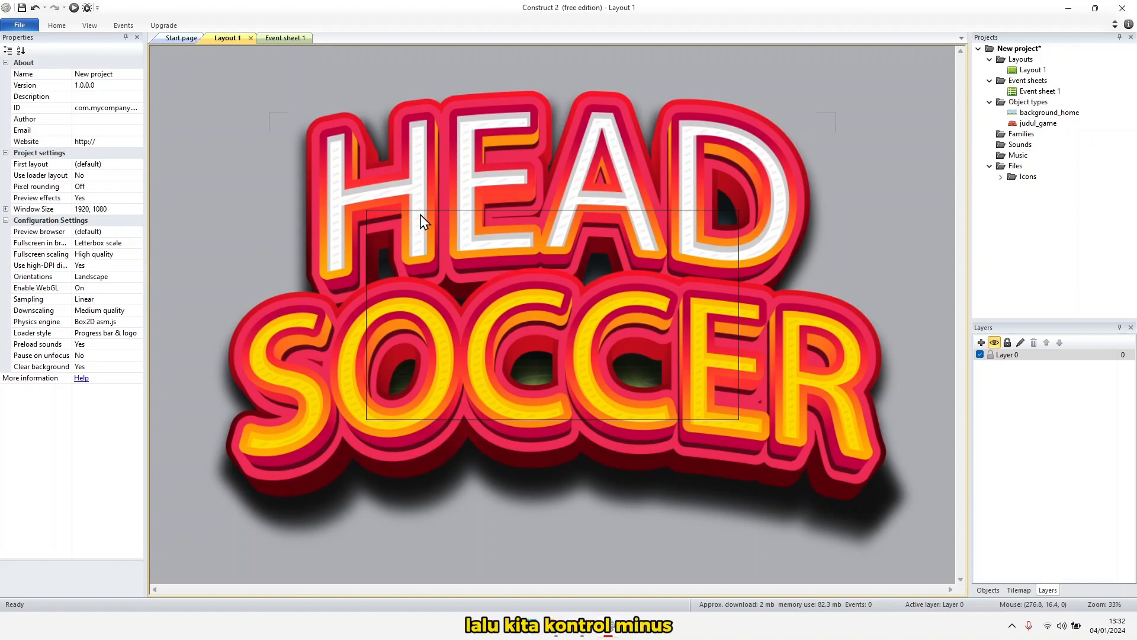
# Scale the judul_game title down proportionally to about 678 by 453 and position it in the upper middle of the background
pyautogui.hotkey('ctrl', '-')
pyautogui.click(517, 317)
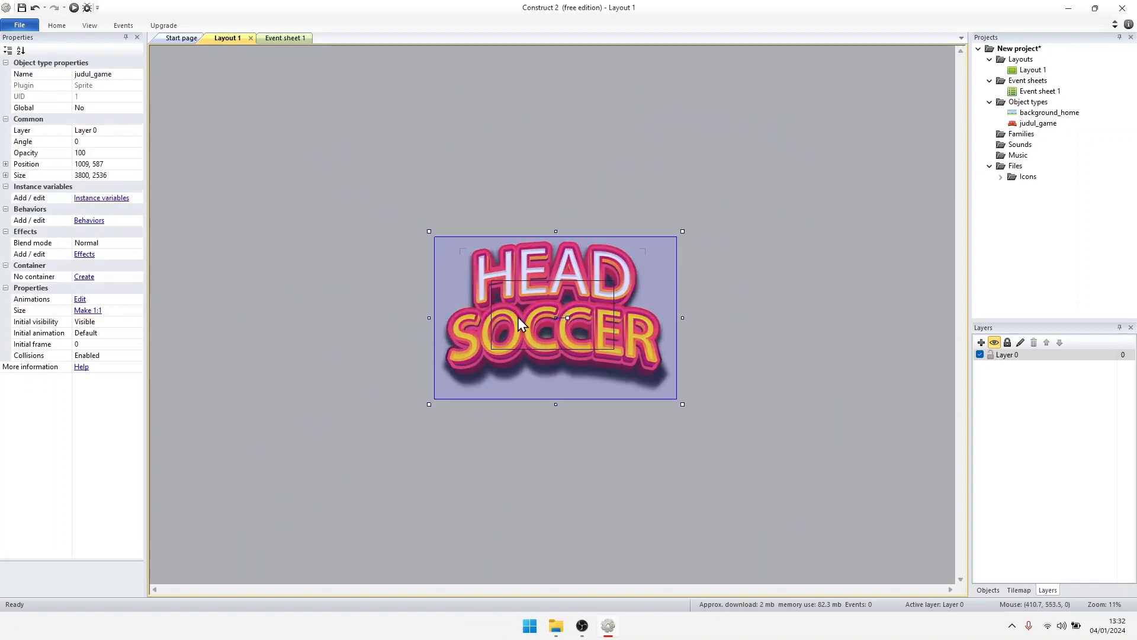
pyautogui.keyDown('shift'); pyautogui.moveTo(428, 229); pyautogui.dragTo(546, 290); pyautogui.keyUp('shift')
pyautogui.keyDown('ctrl'); pyautogui.scroll(1, 550, 301); pyautogui.keyUp('ctrl')
pyautogui.keyDown('ctrl'); pyautogui.scroll(3, 549, 301); pyautogui.keyUp('ctrl')
# Align the judul_game title to the horizontal center of the layout and deselect it
pyautogui.rightClick(546, 282)
pyautogui.moveTo(616, 365)
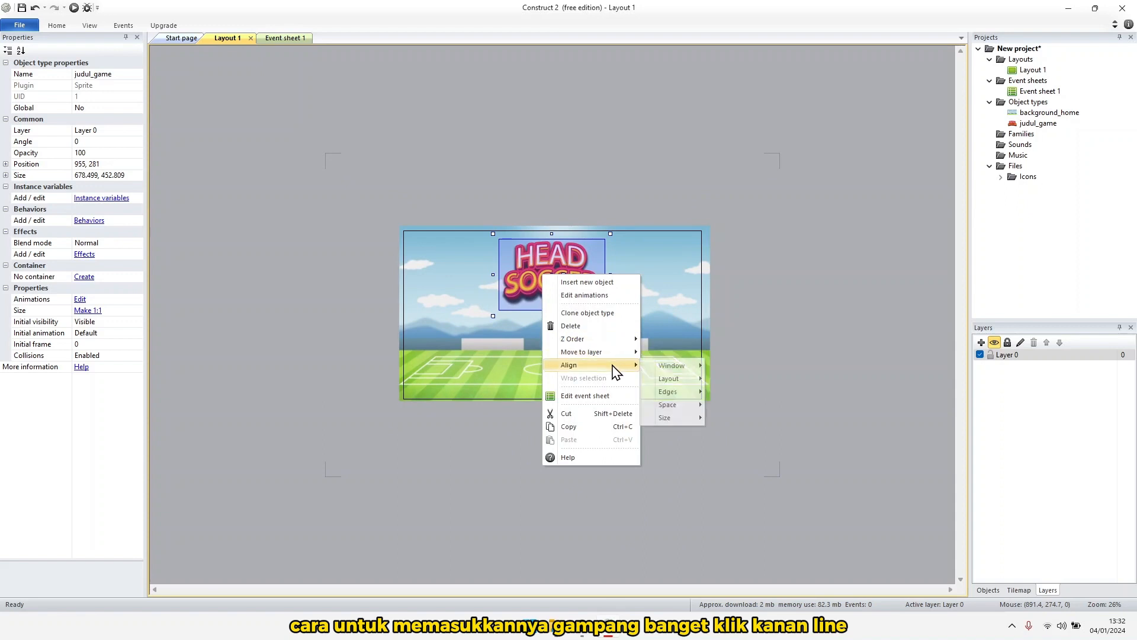
pyautogui.moveTo(657, 367)
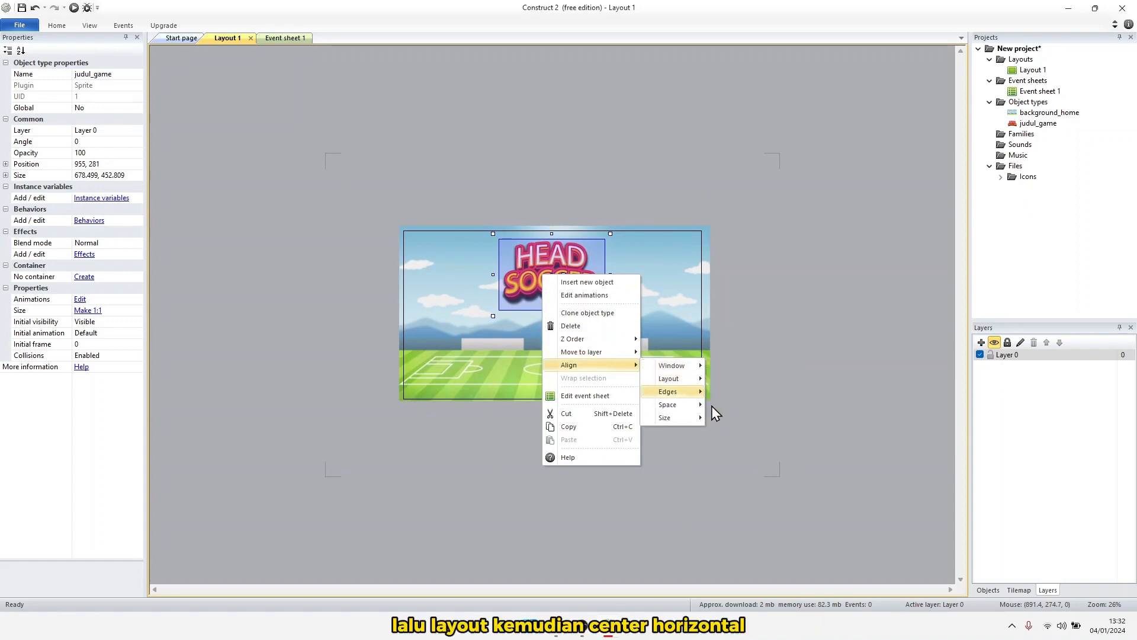
pyautogui.click(749, 436)
pyautogui.click(724, 366)
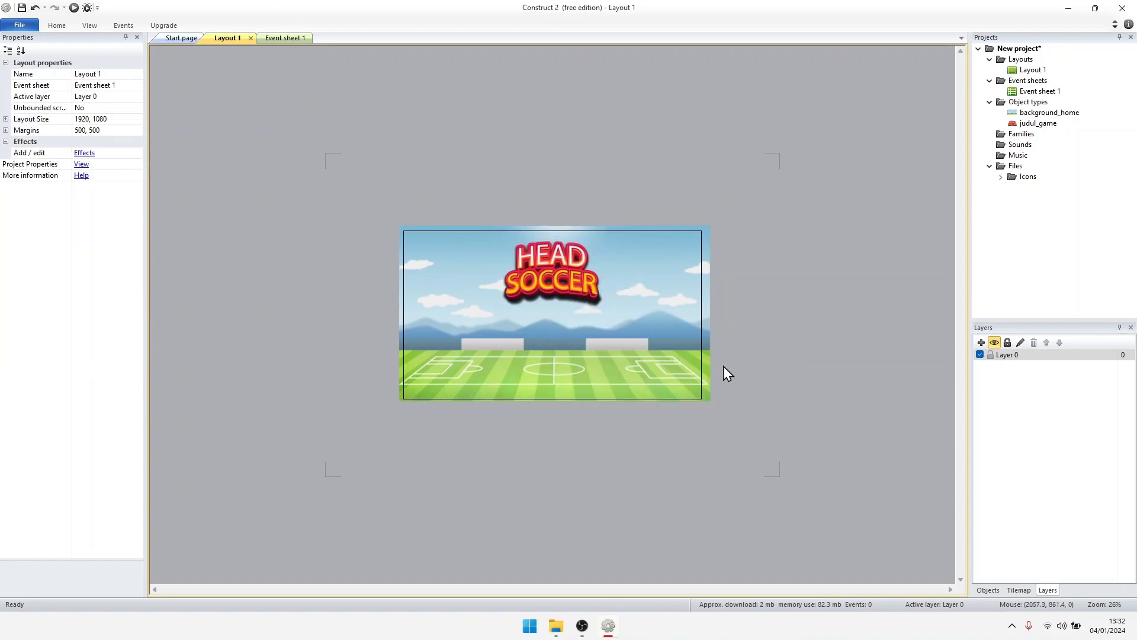
# Insert a Sprite object named button_play and place it on the layout below the title
pyautogui.click(567, 279)
pyautogui.click(571, 350)
pyautogui.rightClick(571, 343)
pyautogui.click(607, 355)
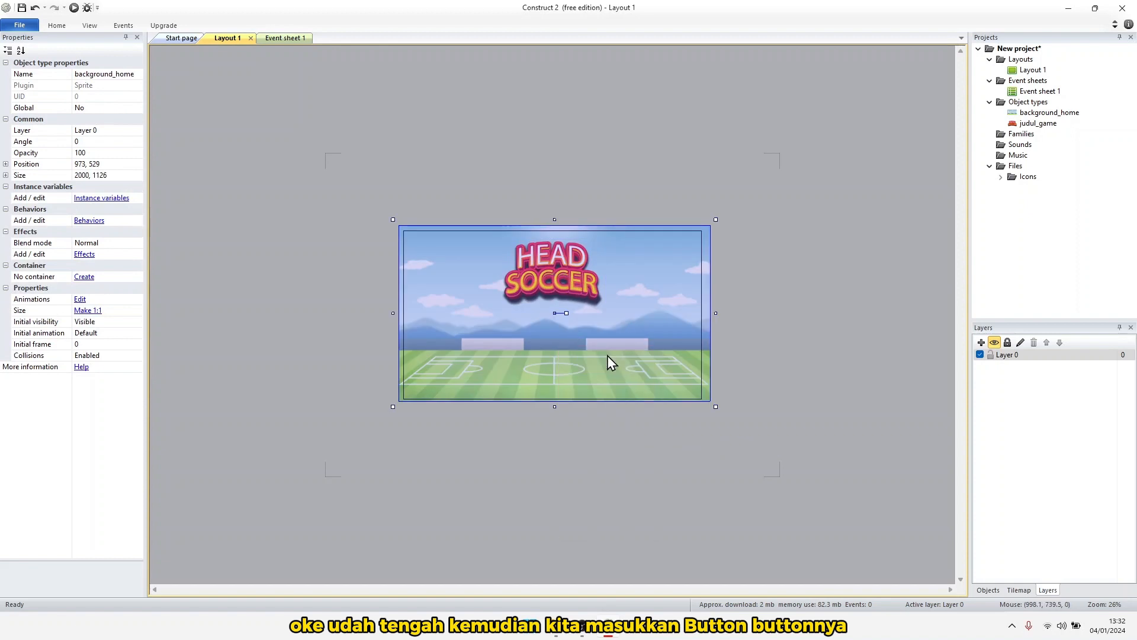
pyautogui.click(461, 366)
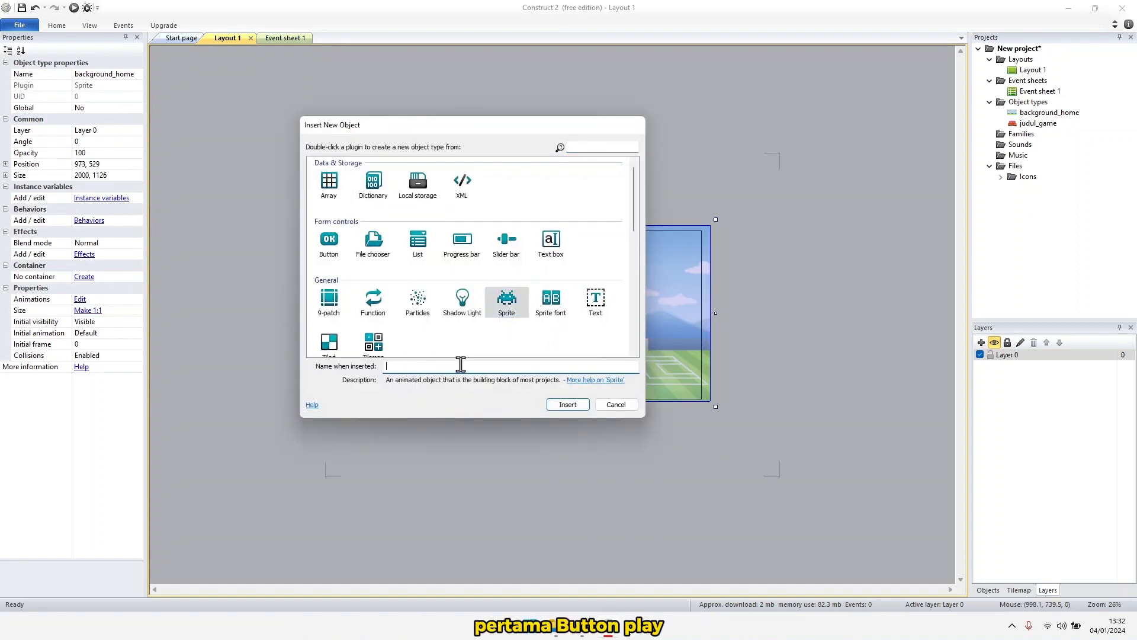
pyautogui.write('button_p')
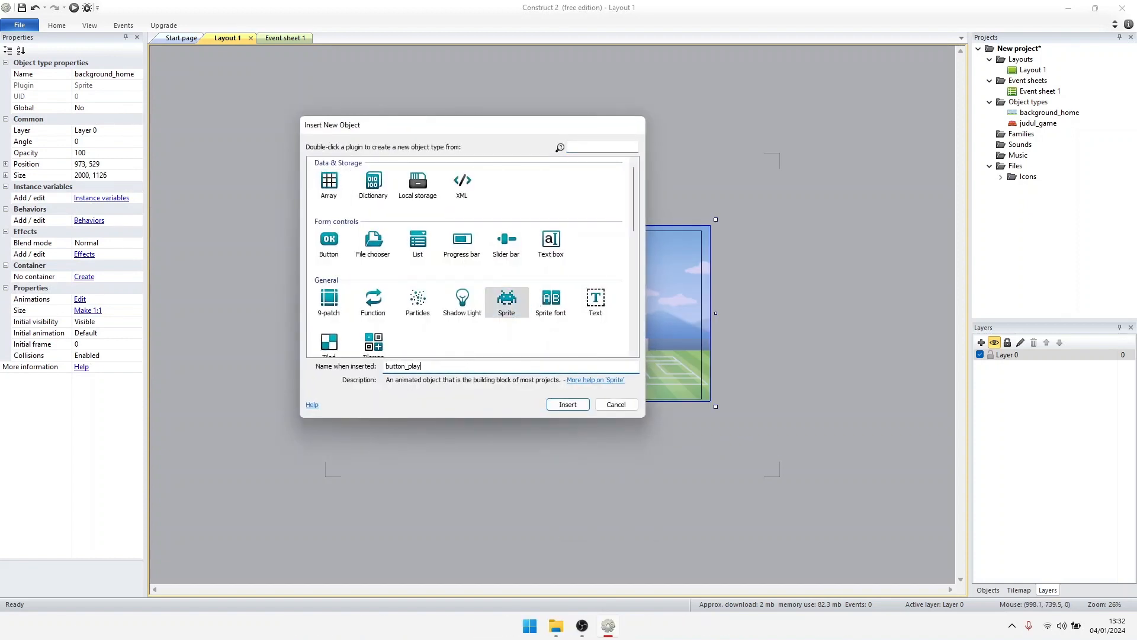
pyautogui.write('lay')
pyautogui.press('Return')
pyautogui.click(546, 339)
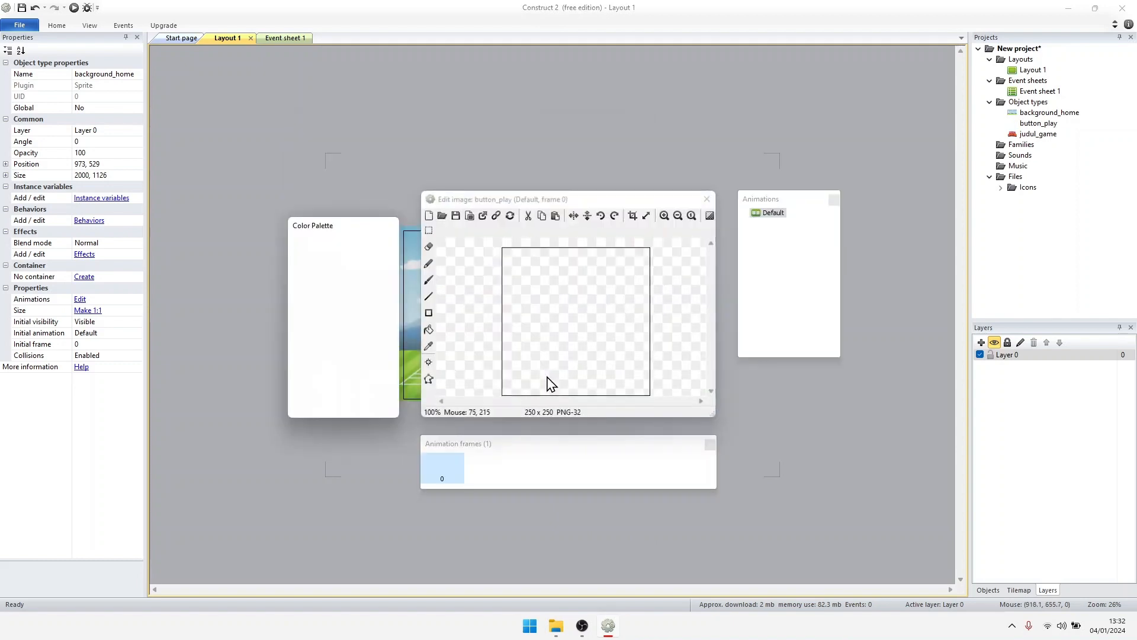
# Import play_button.png as button_play's frame, remove the blank frame 0, and close the image editor
pyautogui.rightClick(505, 474)
pyautogui.moveTo(578, 518)
pyautogui.click(627, 516)
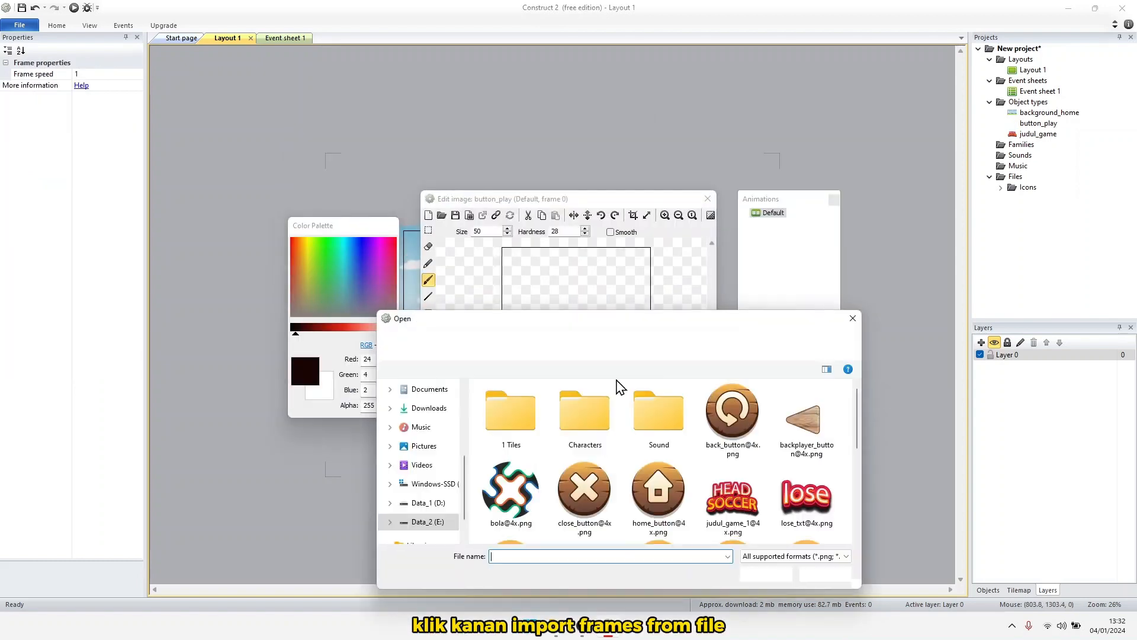
pyautogui.scroll(-5, 663, 467)
pyautogui.scroll(2, 662, 467)
pyautogui.doubleClick(713, 417)
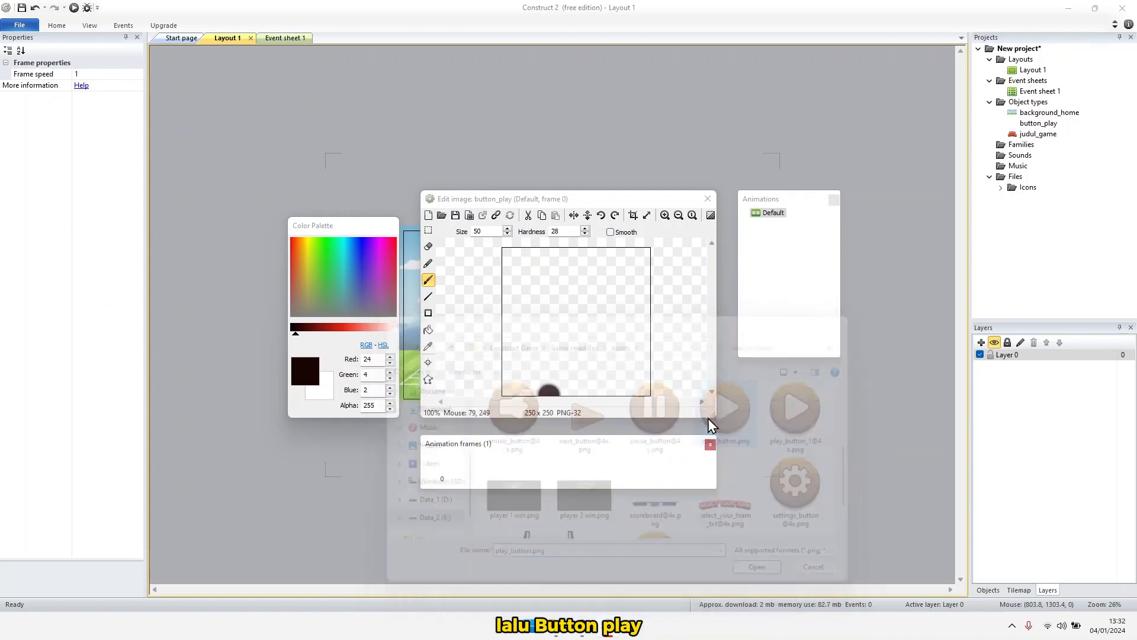
pyautogui.click(444, 474)
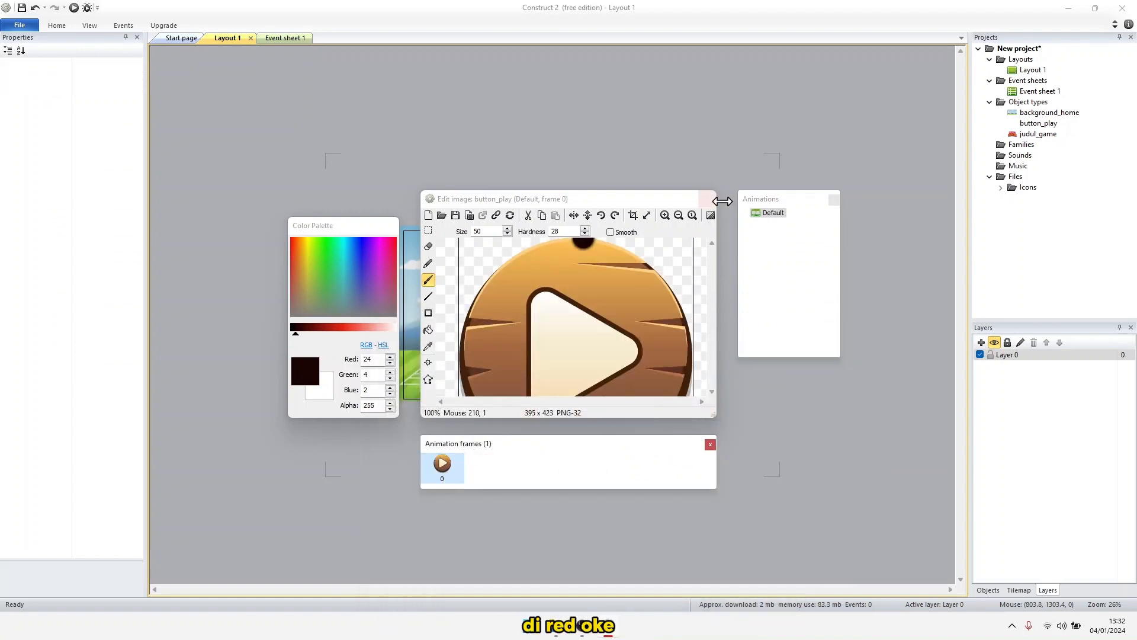
pyautogui.click(707, 199)
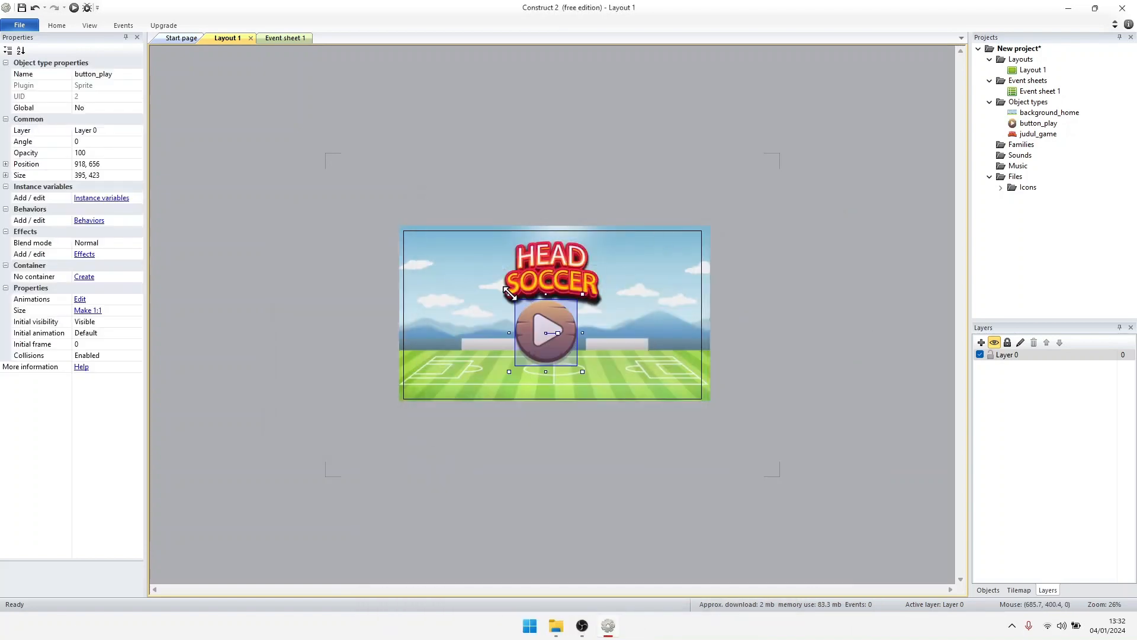
# Scale button_play down proportionally to about 191 by 204 and center it horizontally on the layout just below the title
pyautogui.keyDown('shift'); pyautogui.moveTo(509, 293); pyautogui.dragTo(552, 319); pyautogui.keyUp('shift')
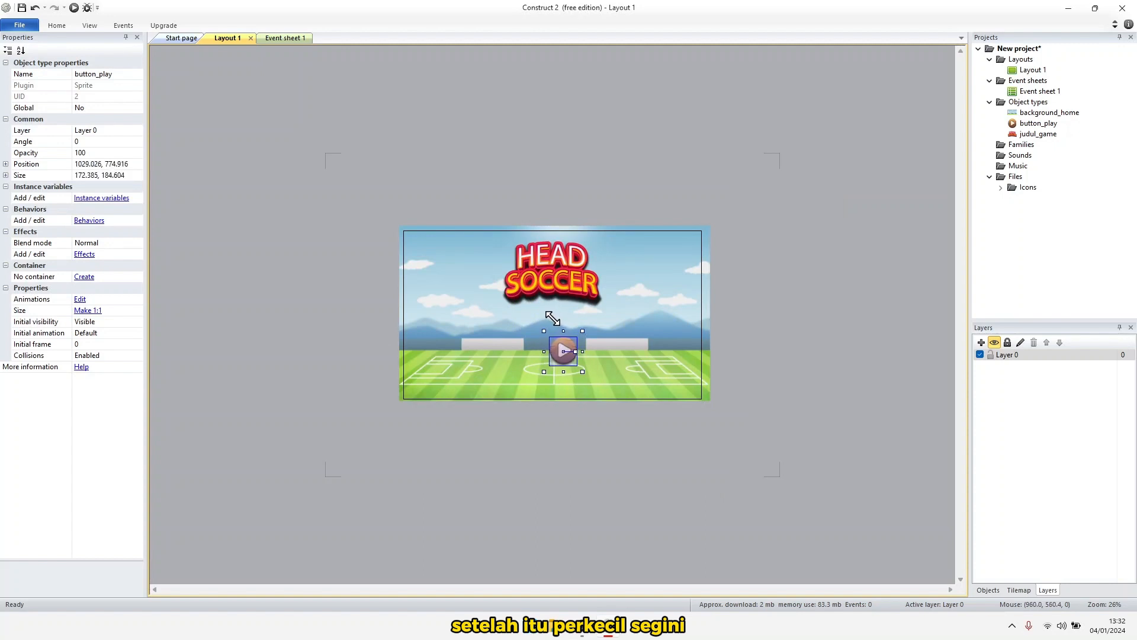
pyautogui.moveTo(564, 357); pyautogui.dragTo(530, 310)
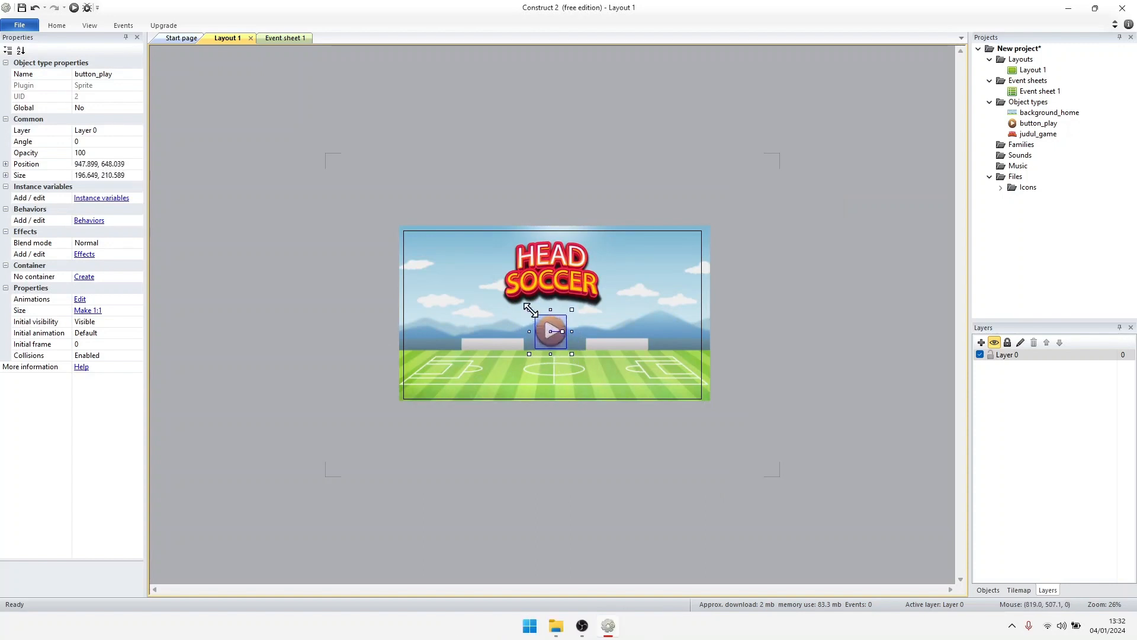
pyautogui.rightClick(551, 335)
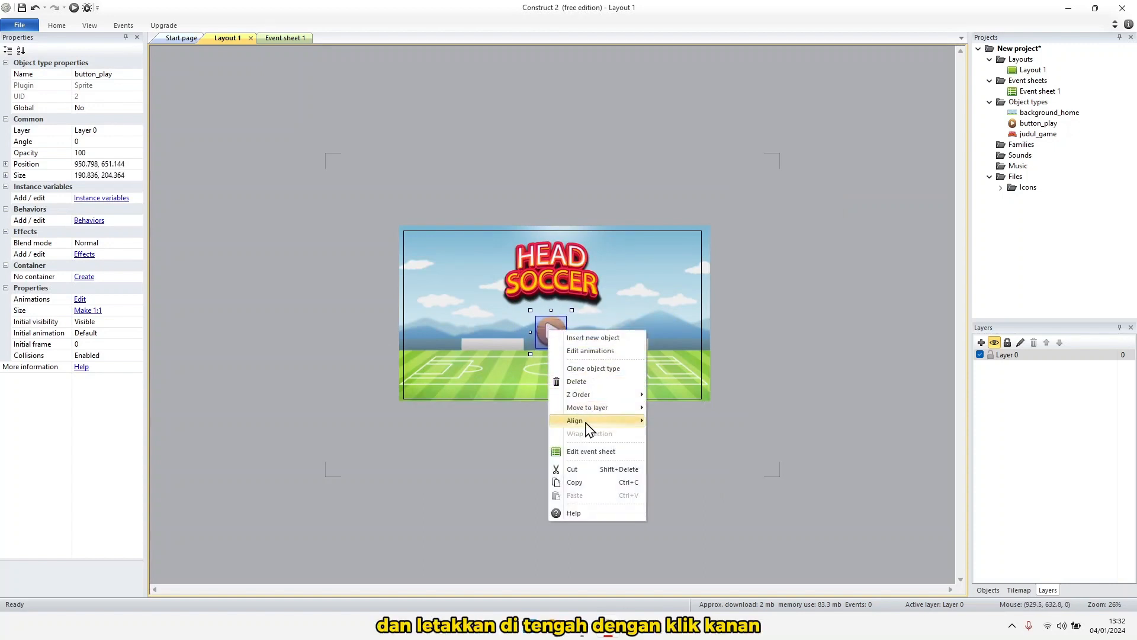
pyautogui.moveTo(592, 420)
pyautogui.moveTo(703, 438)
pyautogui.click(755, 491)
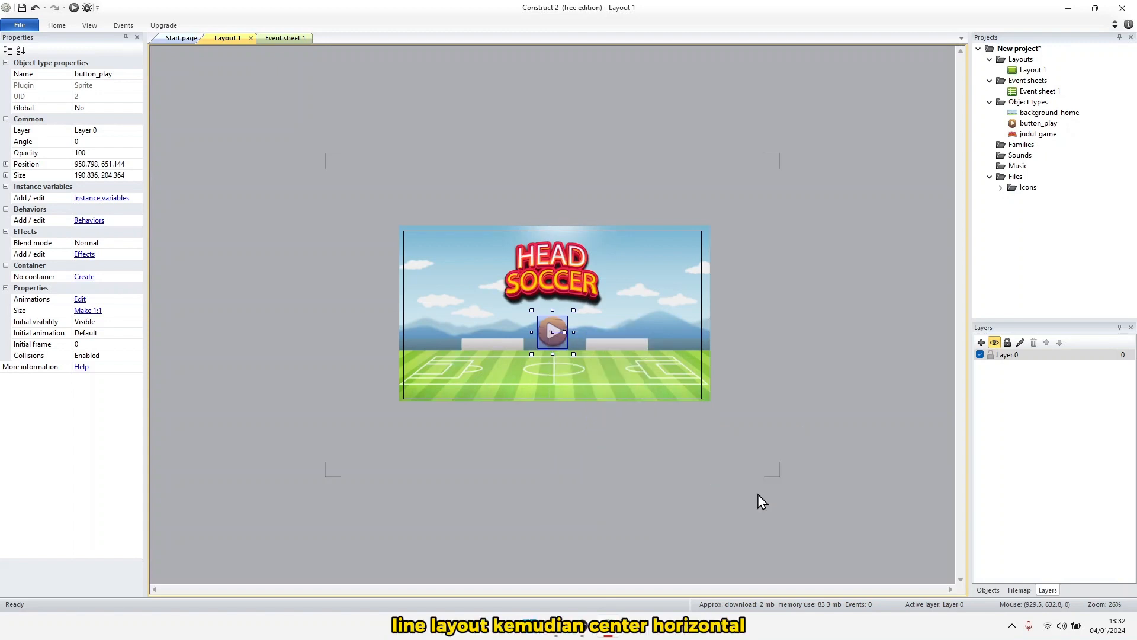
pyautogui.click(714, 408)
# Insert a Sprite object named button_close and place it on the layout
pyautogui.click(471, 320)
pyautogui.rightClick(470, 315)
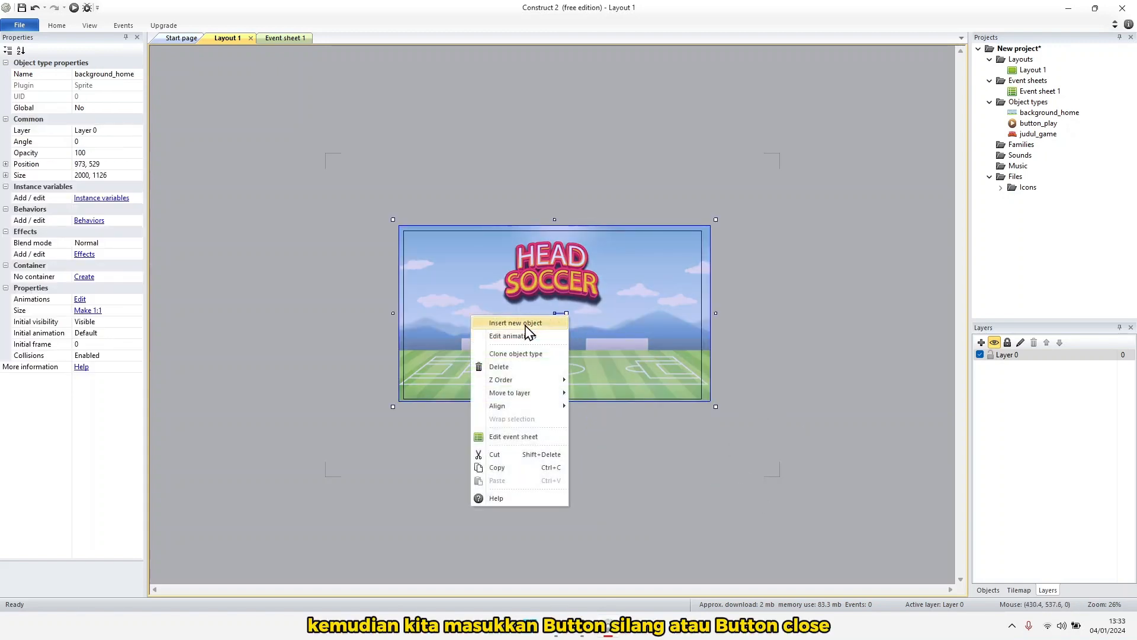
pyautogui.click(509, 323)
pyautogui.click(507, 300)
pyautogui.click(450, 366)
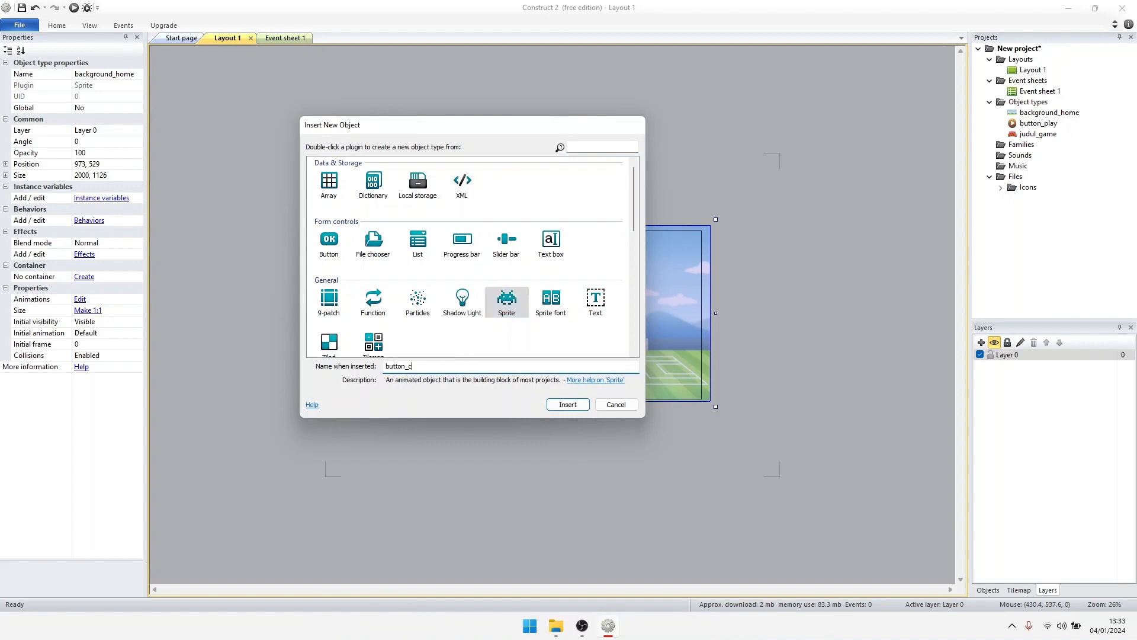
pyautogui.write('button_close')
pyautogui.press('Return')
pyautogui.click(467, 373)
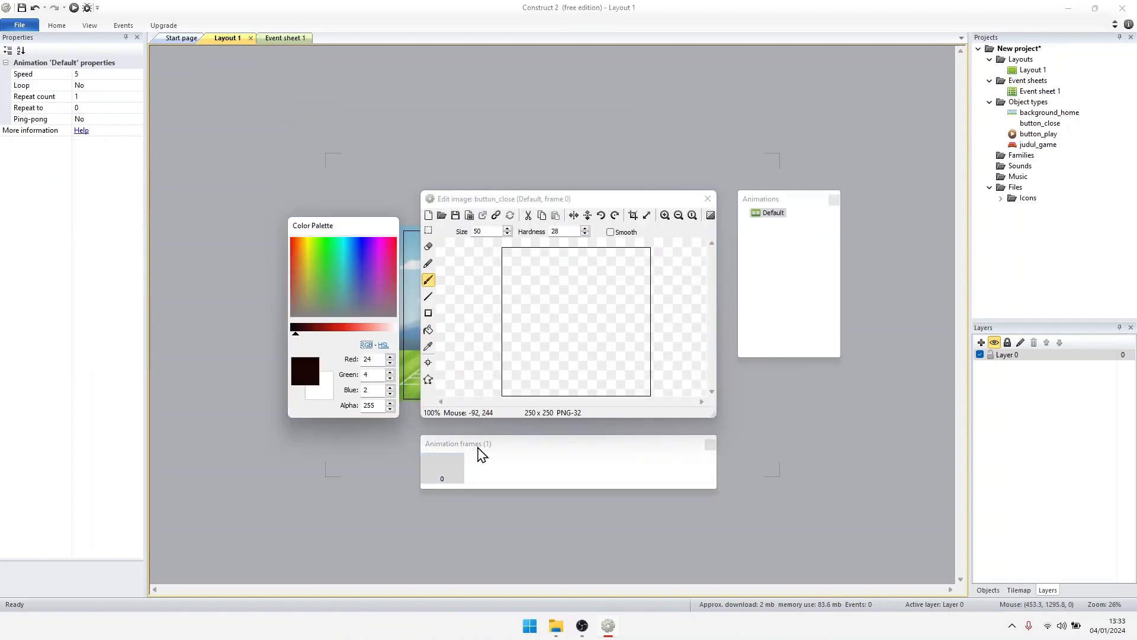
pyautogui.rightClick(483, 472)
pyautogui.moveTo(528, 520)
pyautogui.click(605, 523)
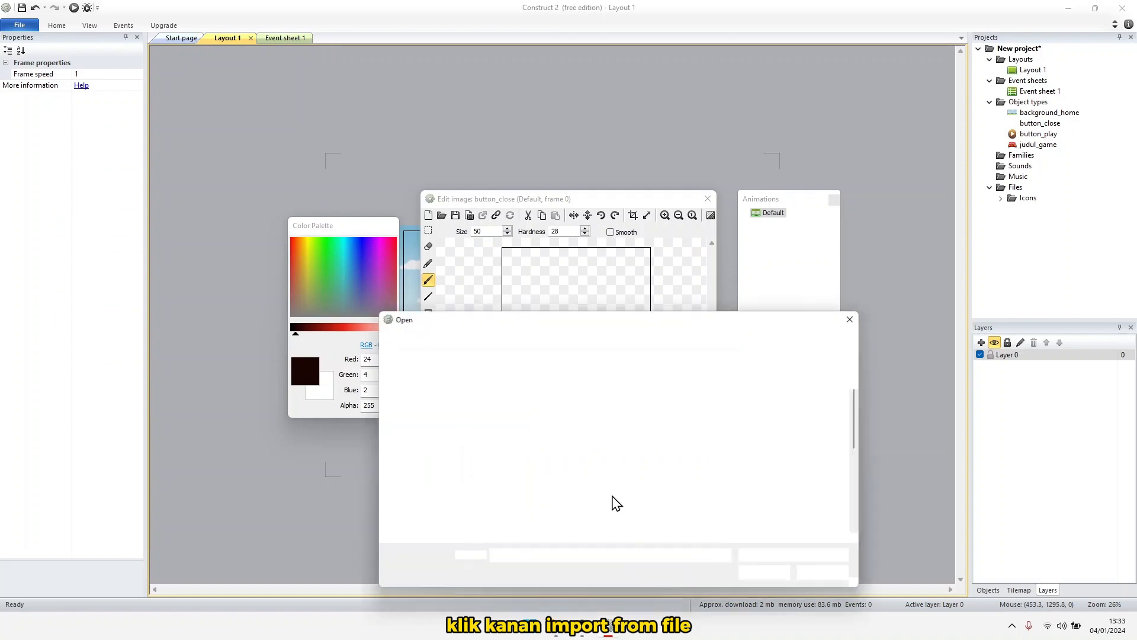
pyautogui.scroll(5, 611, 483)
pyautogui.doubleClick(531, 491)
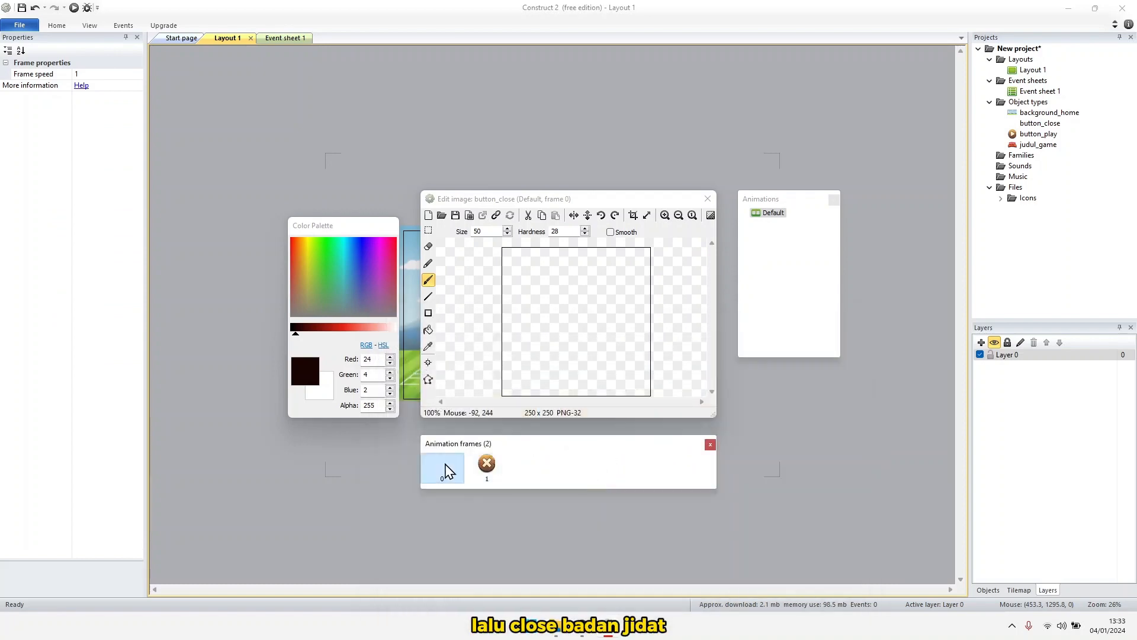
pyautogui.press('Delete')
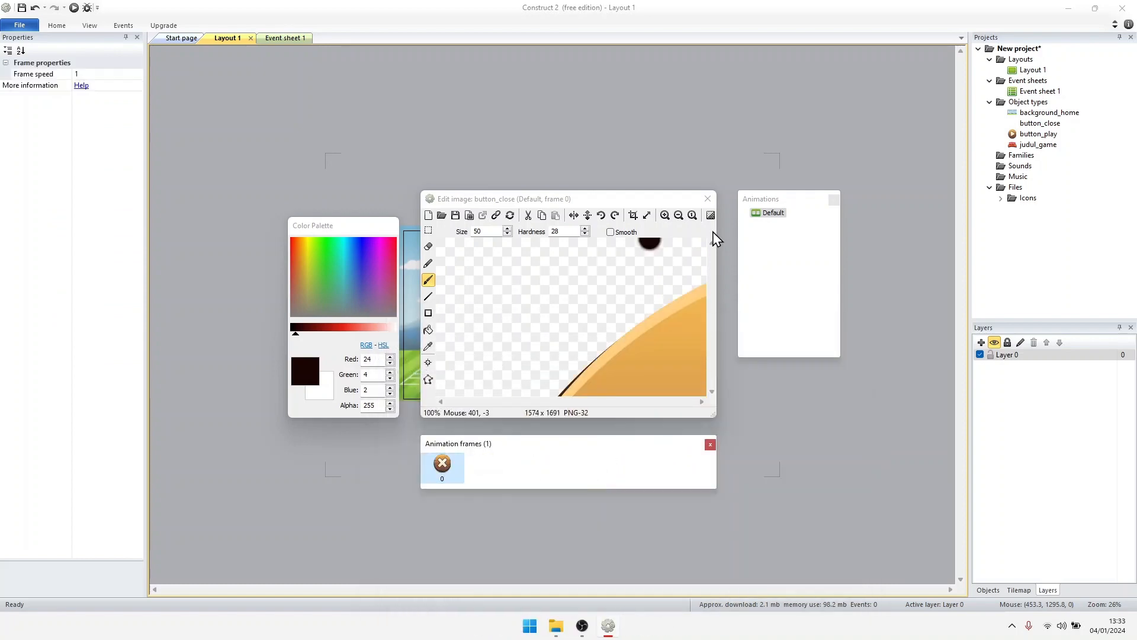
pyautogui.click(706, 199)
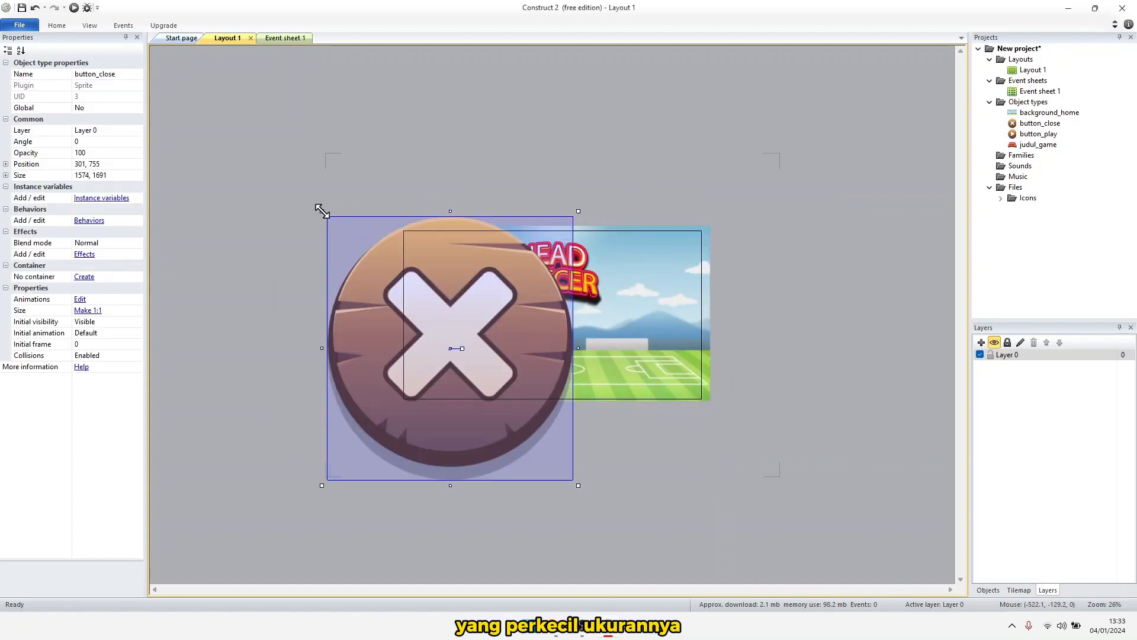
# Scale button_close down proportionally to about 84 by 91 and position it in the layout's upper-left corner at about 64, 64
pyautogui.moveTo(322, 211); pyautogui.dragTo(413, 248)
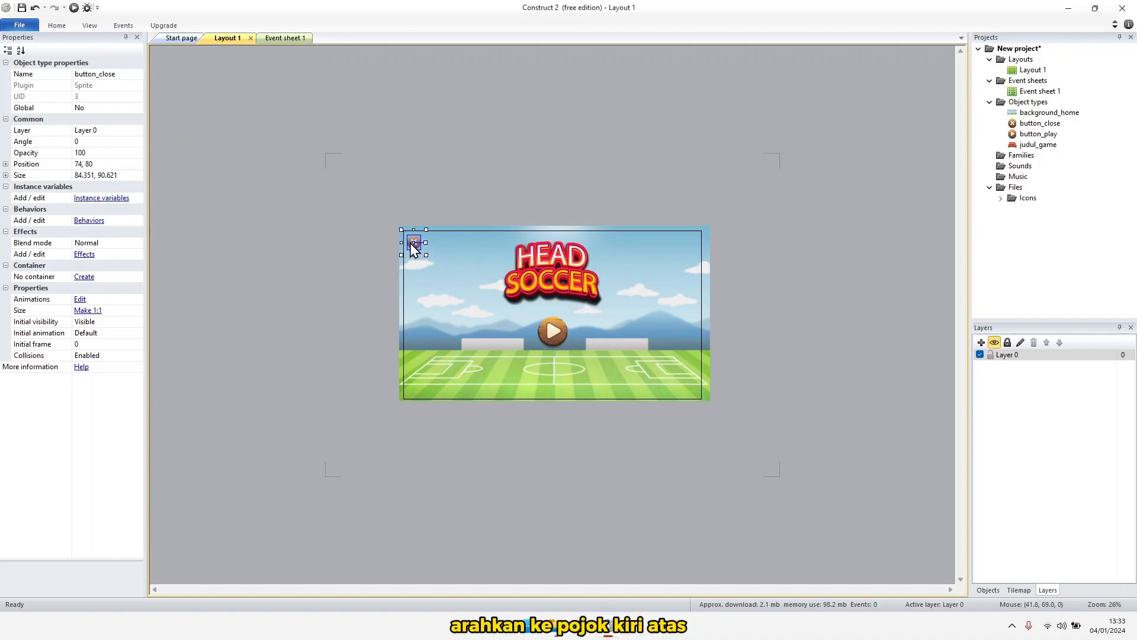
pyautogui.click(410, 243)
pyautogui.click(417, 243)
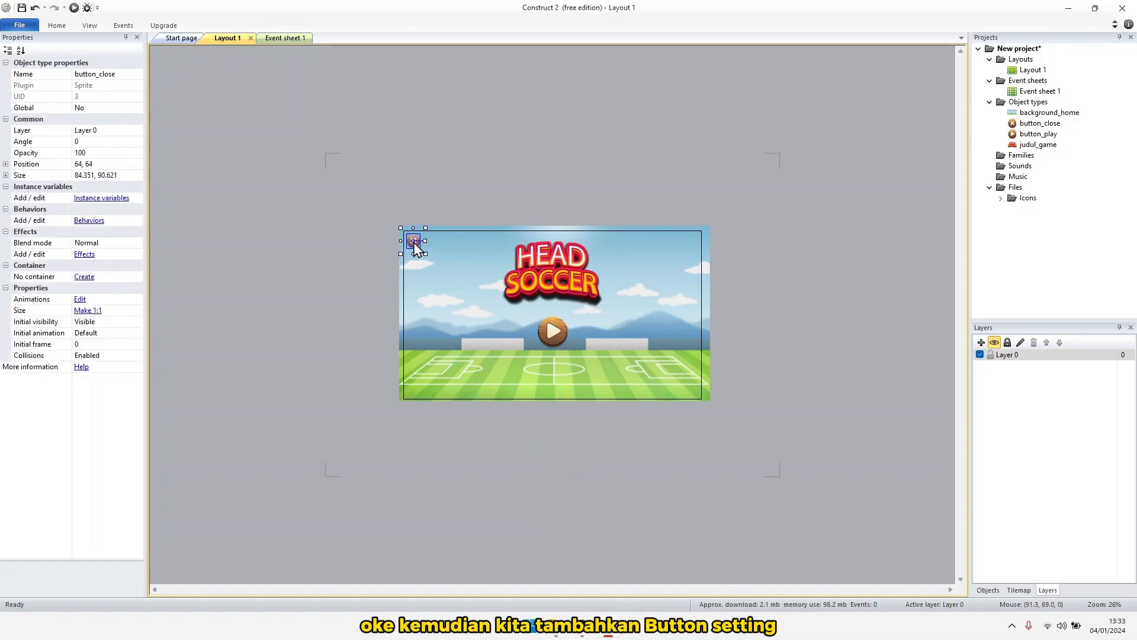
# Insert a Sprite object named button_settings and place it on the layout
pyautogui.click(449, 323)
pyautogui.rightClick(448, 323)
pyautogui.click(503, 330)
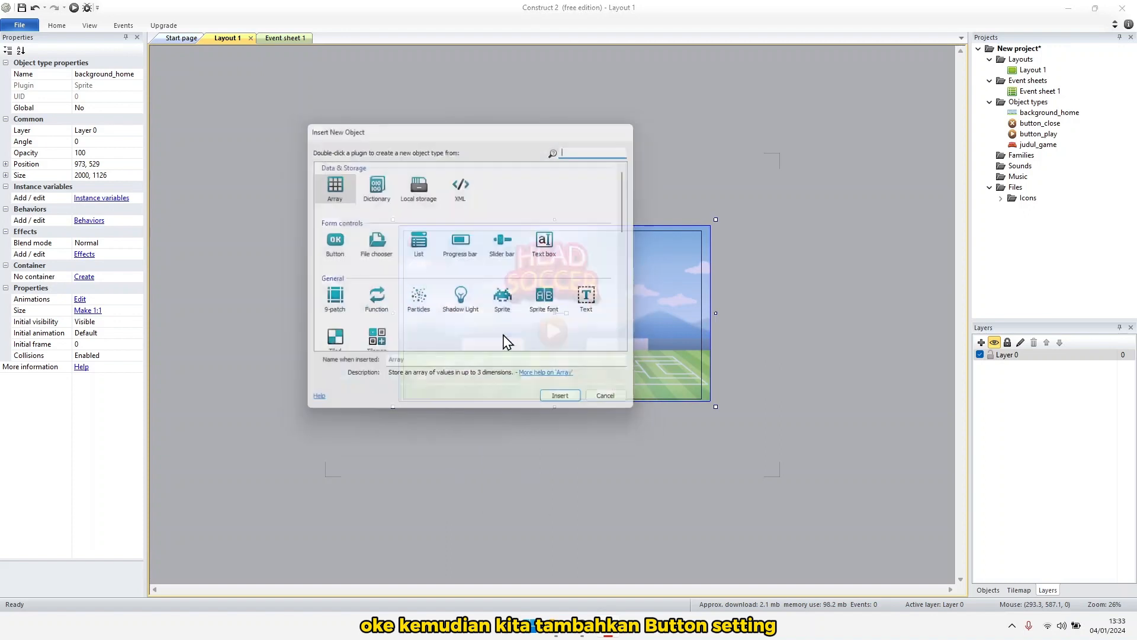
pyautogui.click(437, 365)
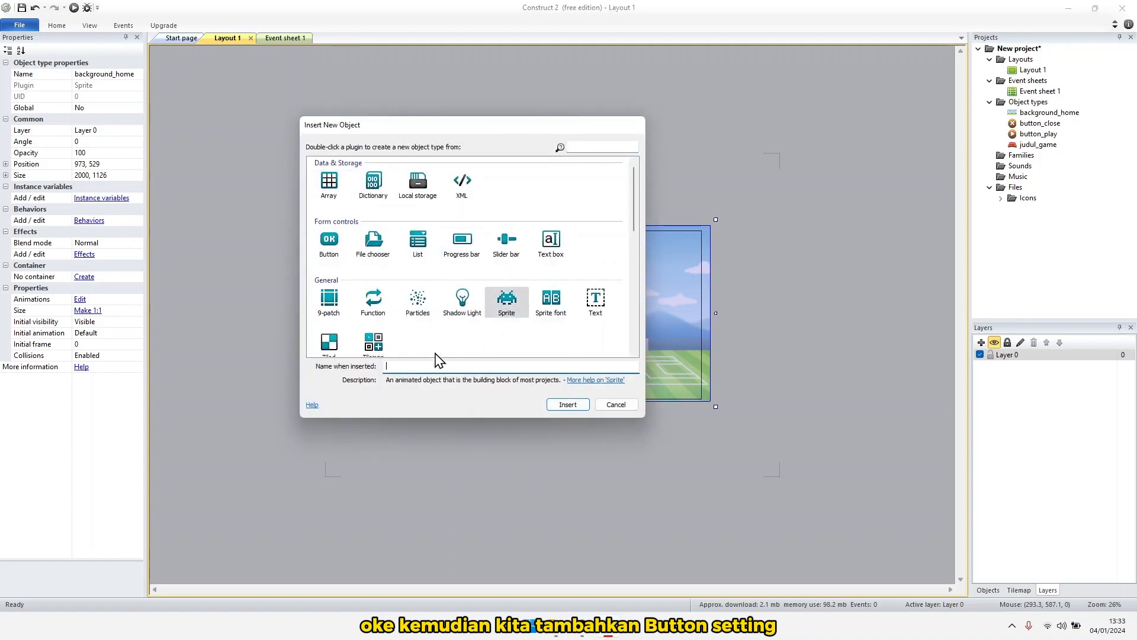
pyautogui.write('button_settings')
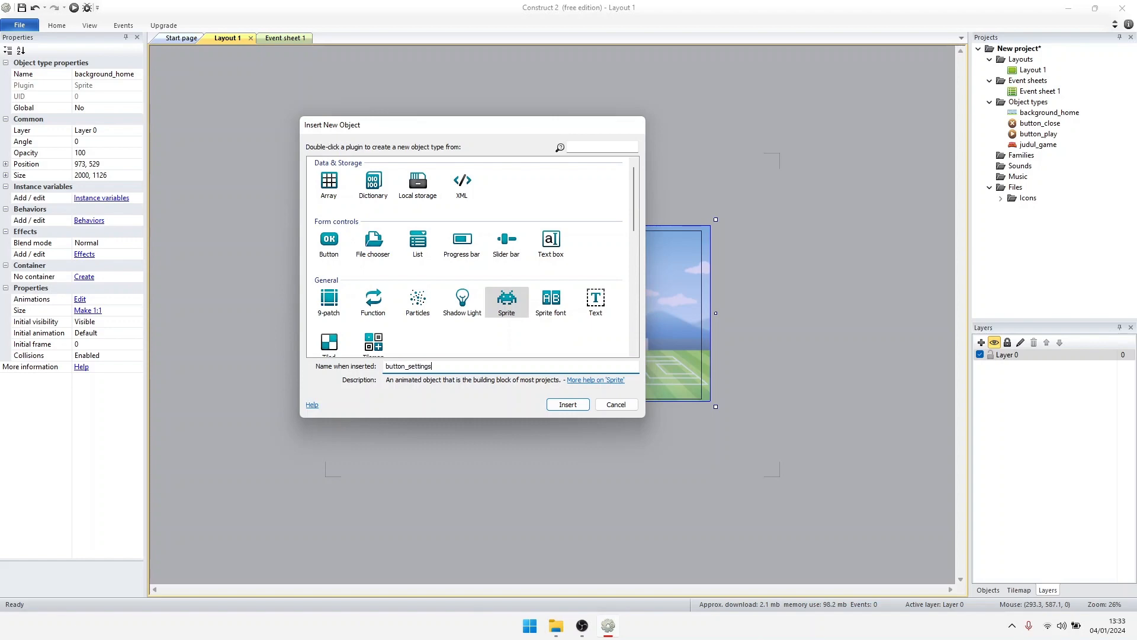
pyautogui.press('Return')
pyautogui.click(431, 355)
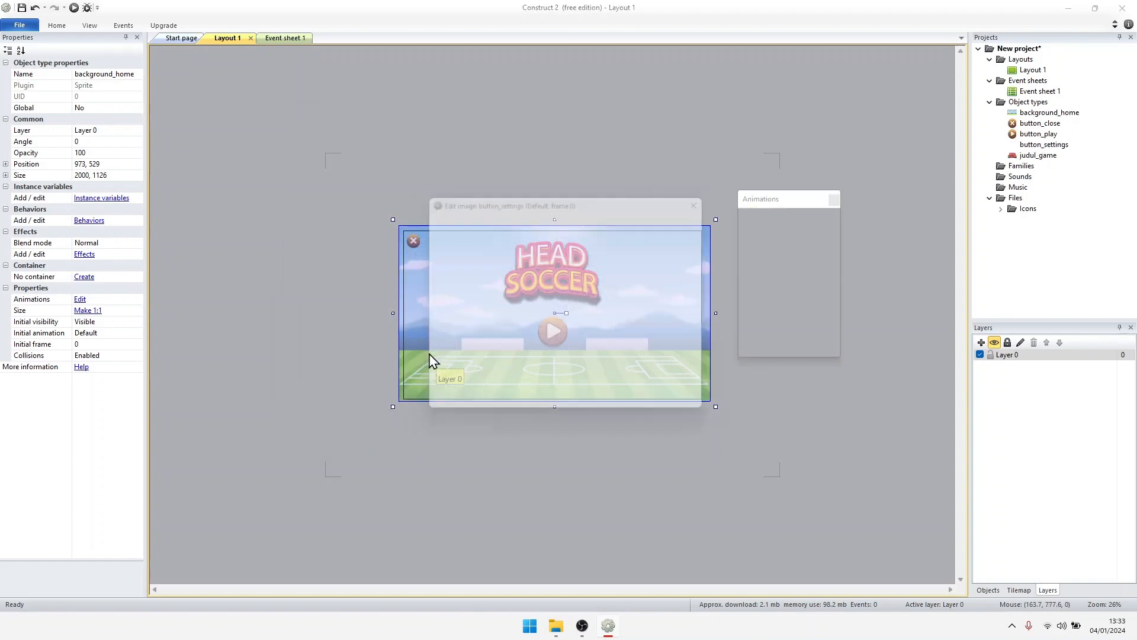
pyautogui.rightClick(491, 466)
pyautogui.moveTo(546, 508)
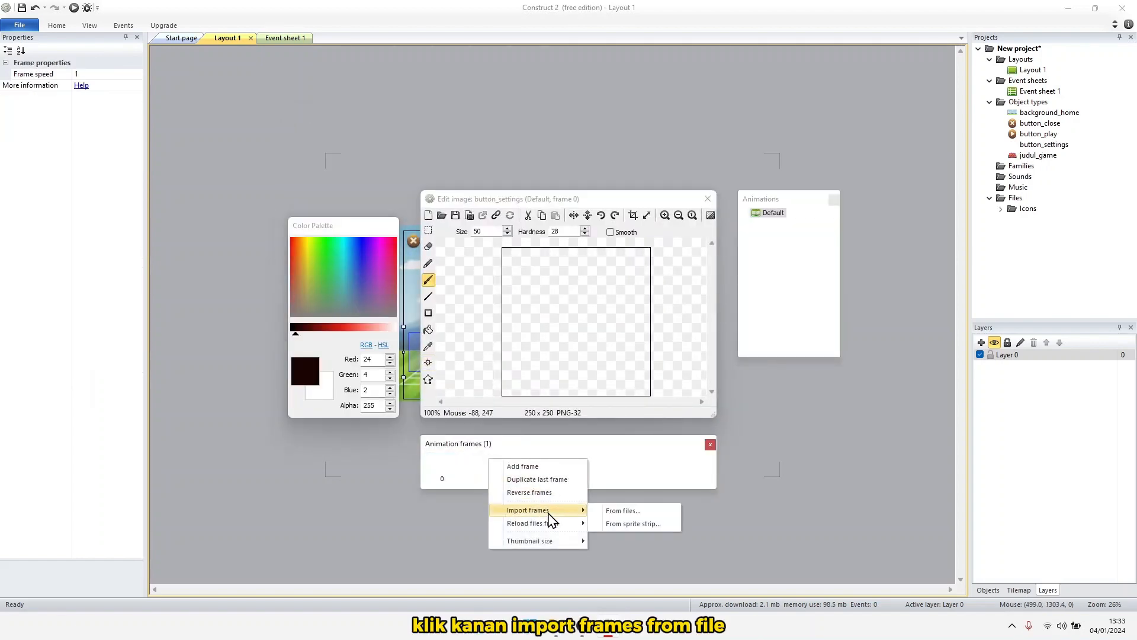
pyautogui.click(610, 511)
pyautogui.scroll(-3, 613, 471)
pyautogui.scroll(2, 614, 471)
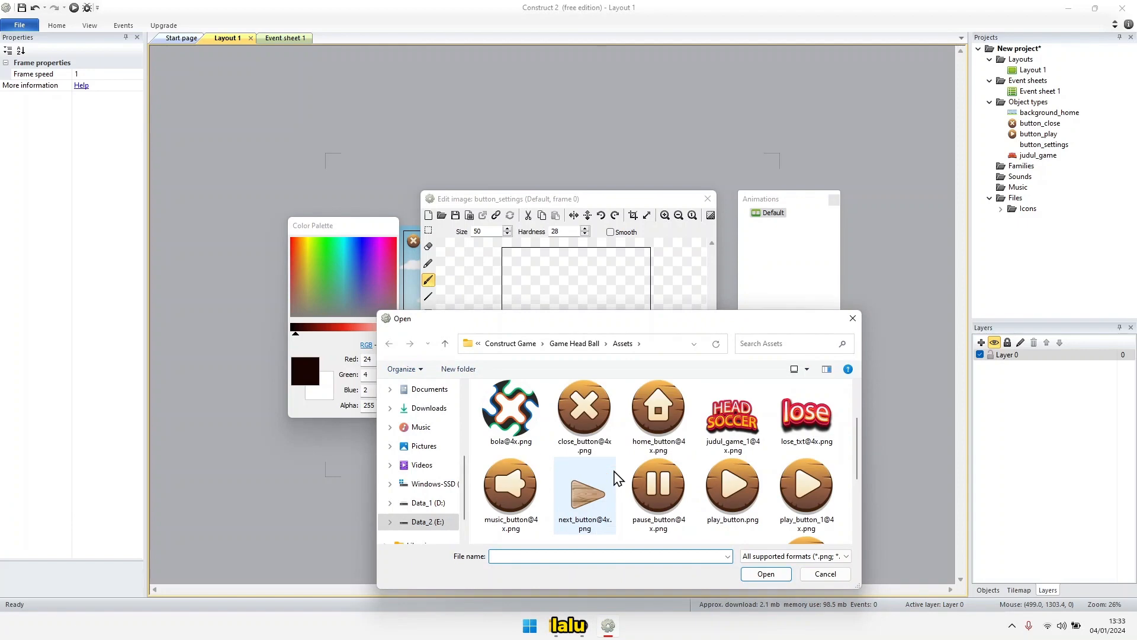
pyautogui.scroll(-2, 529, 442)
pyautogui.doubleClick(805, 441)
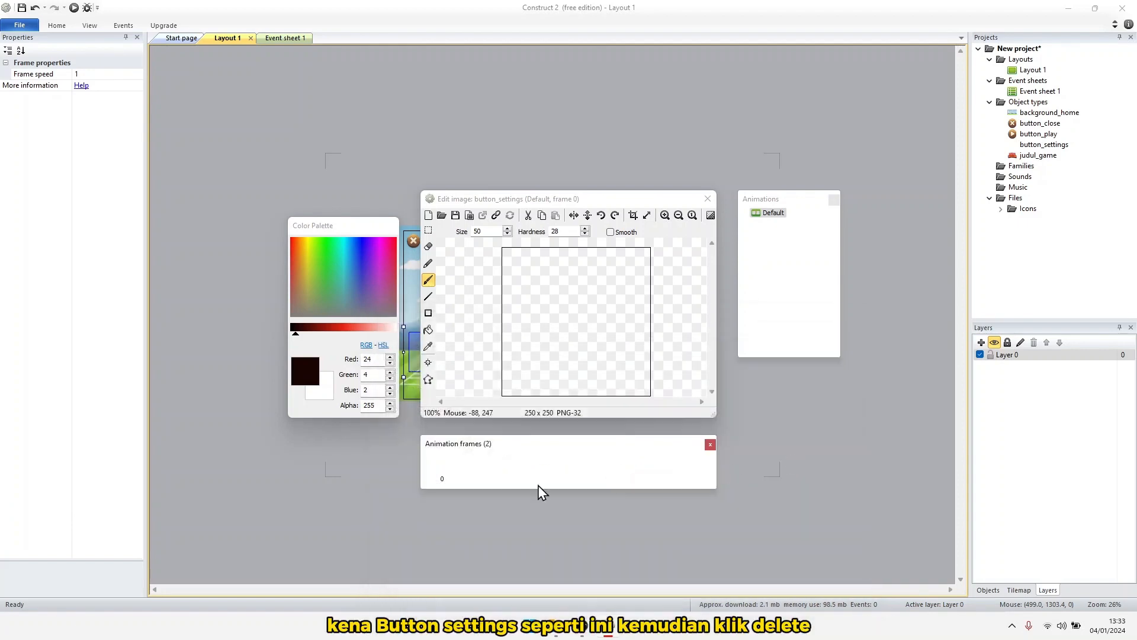
pyautogui.click(441, 477)
pyautogui.press('Delete')
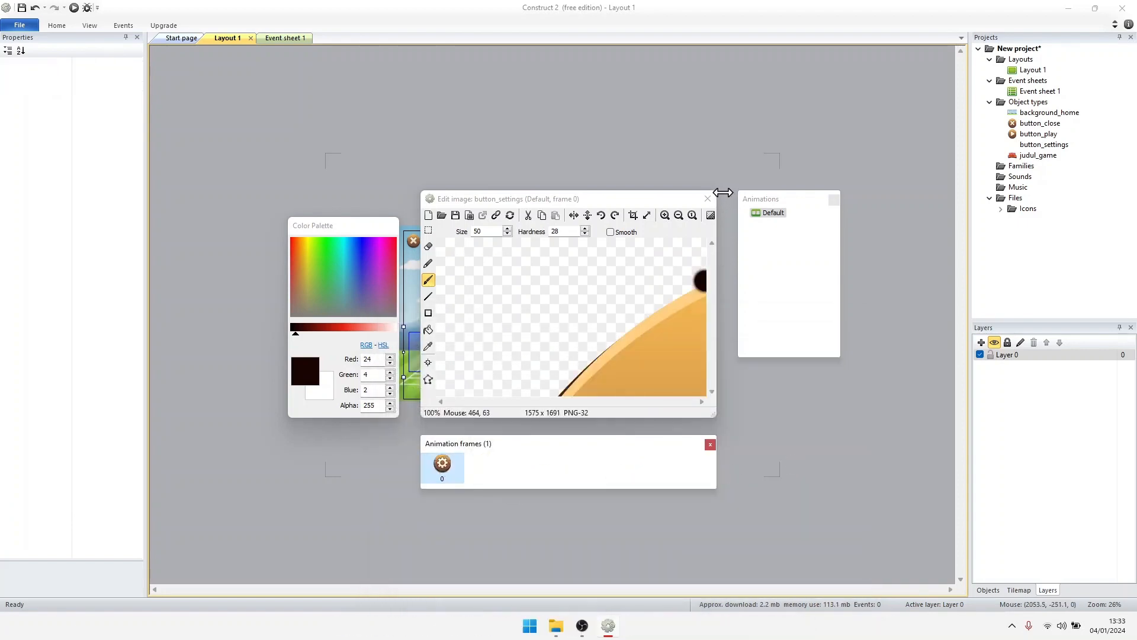
pyautogui.click(708, 199)
# Shrink button_settings and set its size to 84, 91 to match button_close
pyautogui.moveTo(298, 218); pyautogui.dragTo(442, 339)
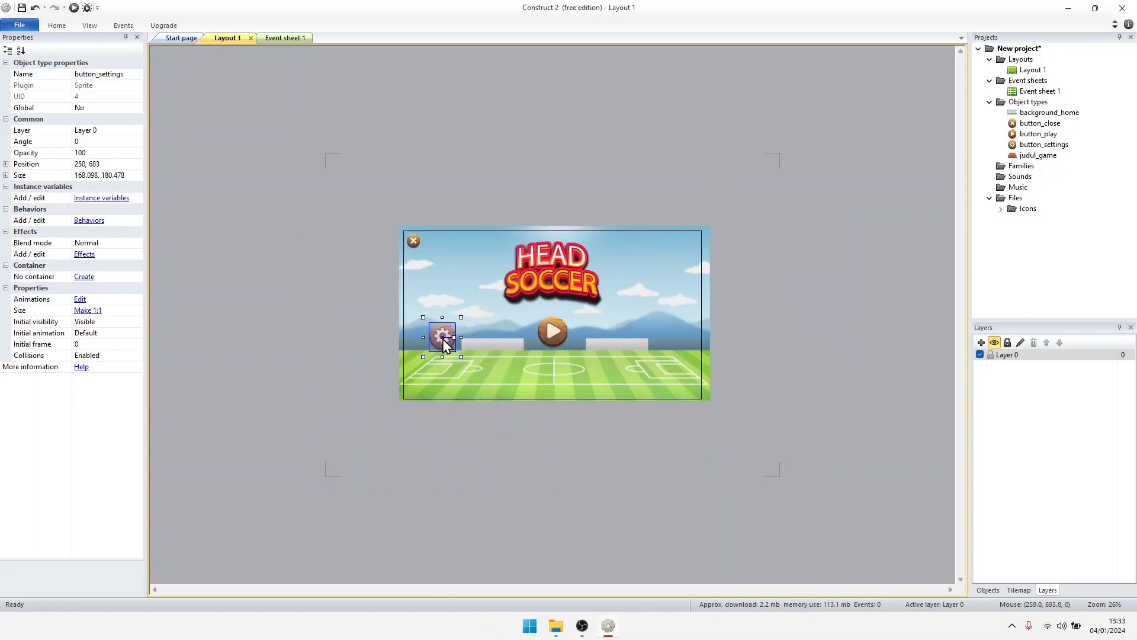
pyautogui.click(413, 244)
pyautogui.click(124, 175)
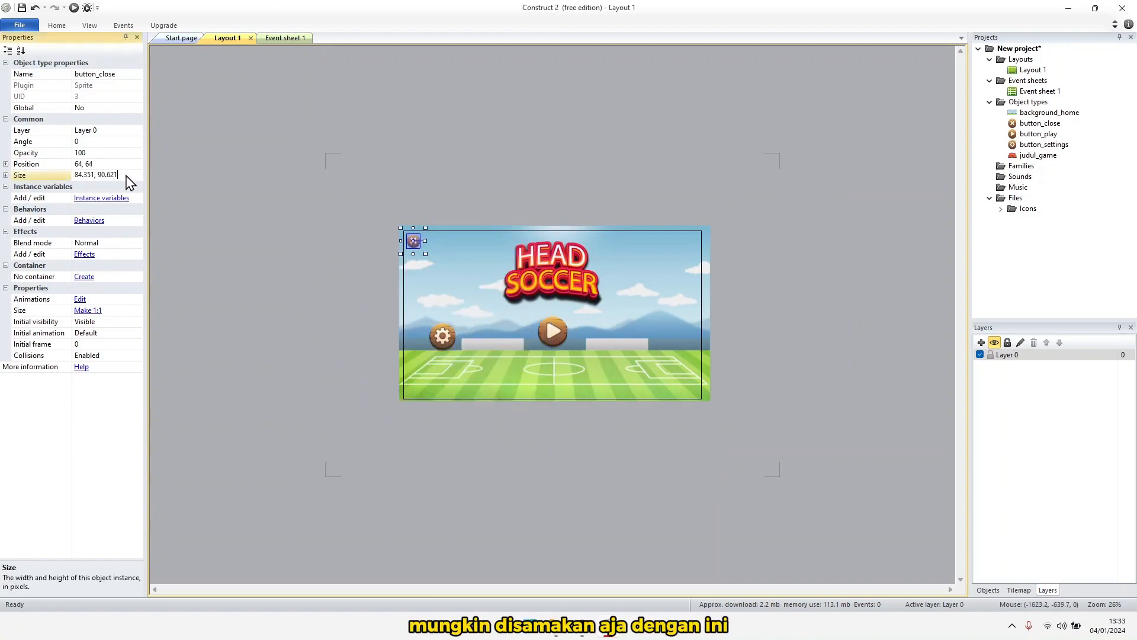
pyautogui.click(430, 335)
pyautogui.click(124, 175)
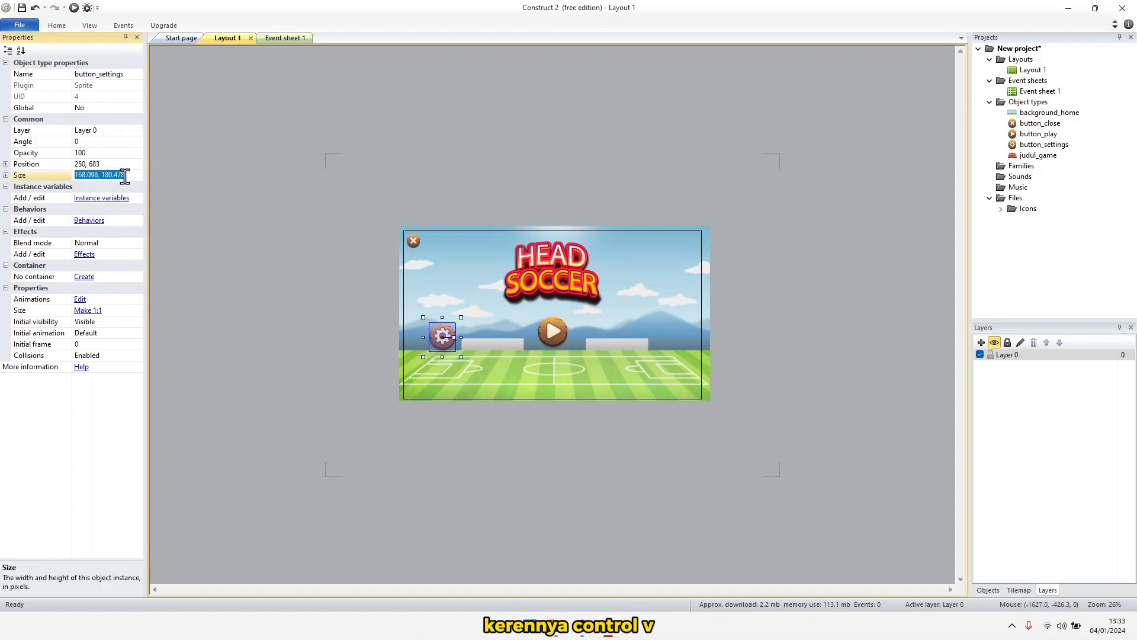
pyautogui.press('Return')
# Move button_settings to the layout's lower-left corner, in line below button_close, and deselect it
pyautogui.moveTo(442, 339); pyautogui.dragTo(418, 367)
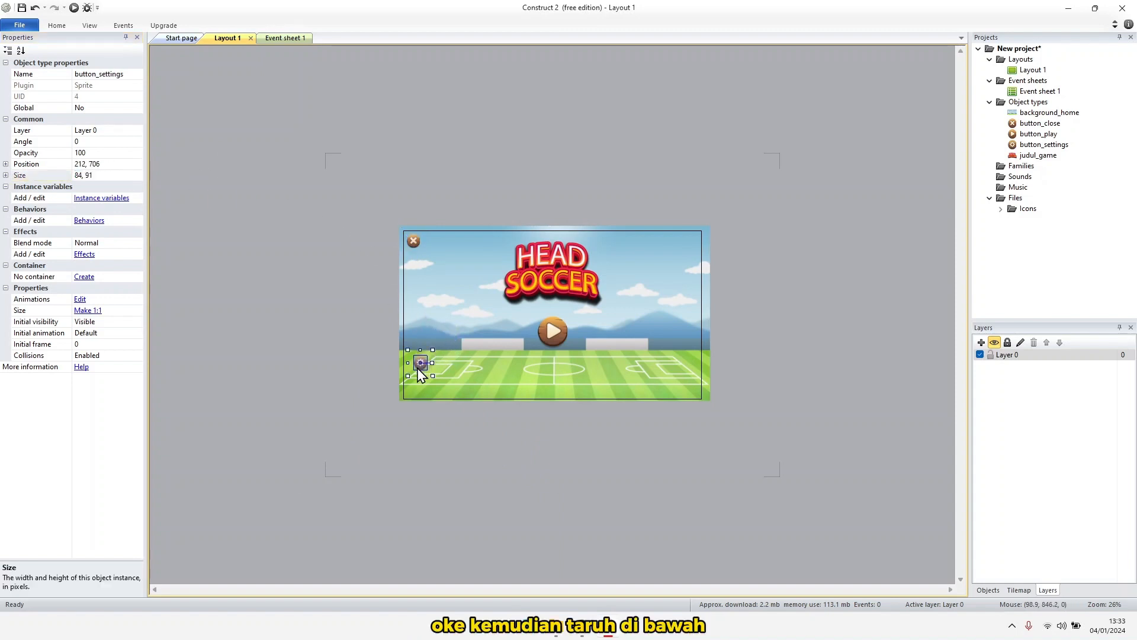
pyautogui.click(413, 400)
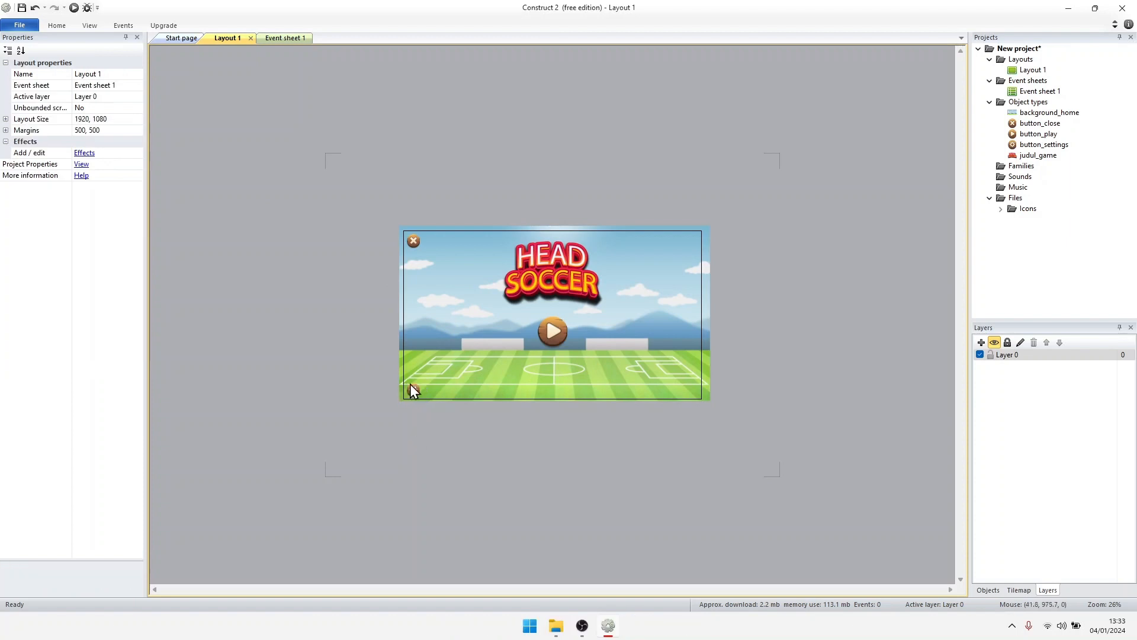
pyautogui.click(414, 389)
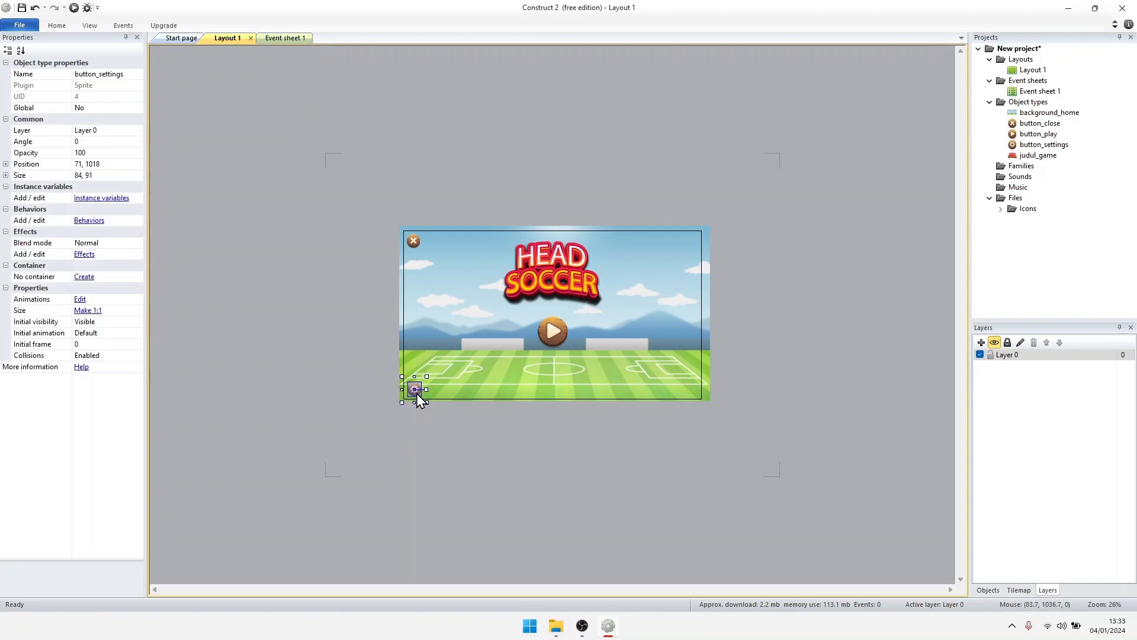
pyautogui.click(438, 403)
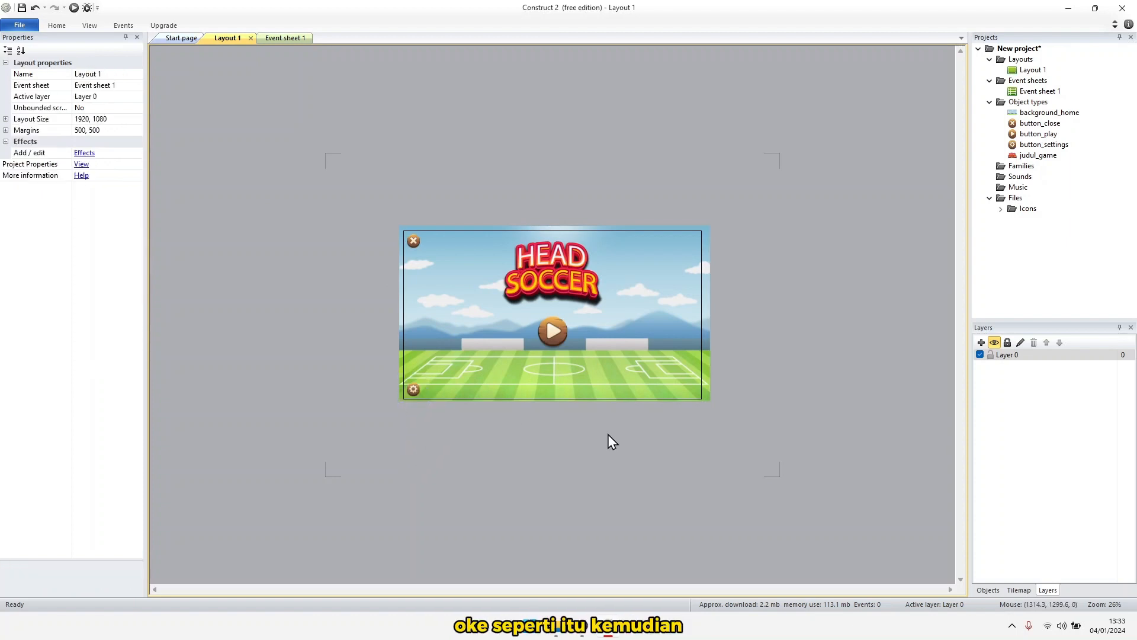
pyautogui.press('capslock')
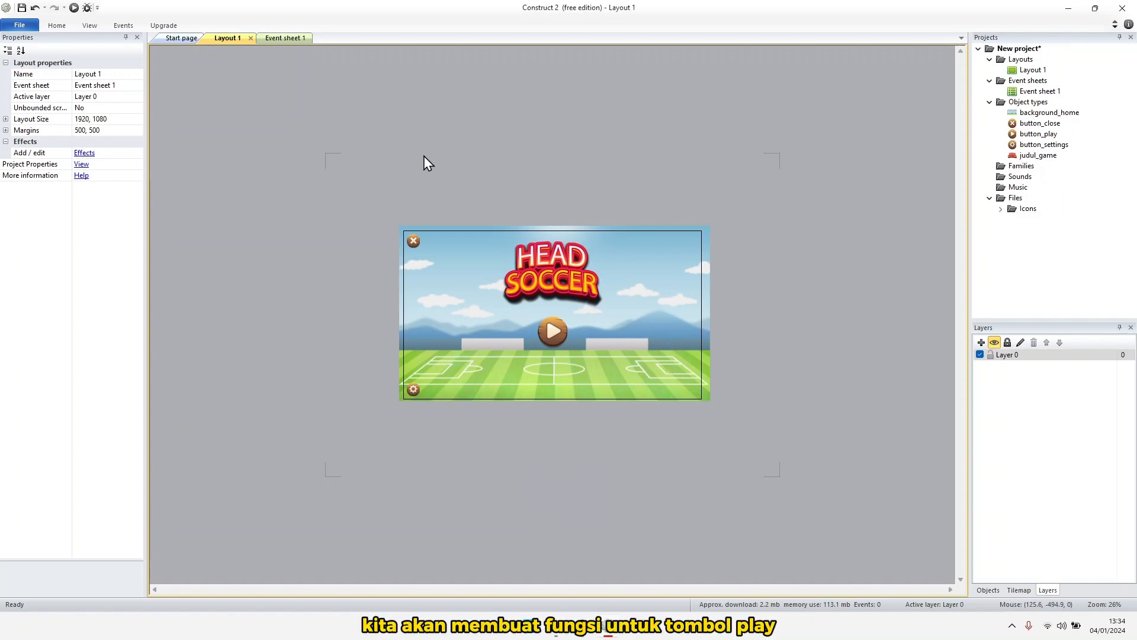
pyautogui.click(563, 337)
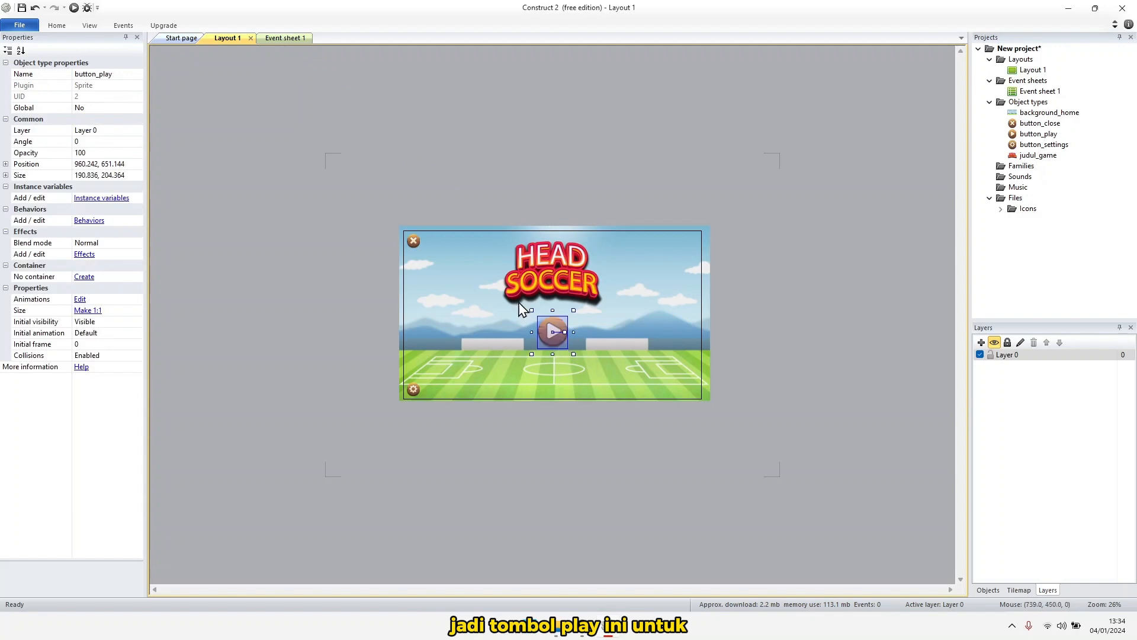
pyautogui.click(794, 442)
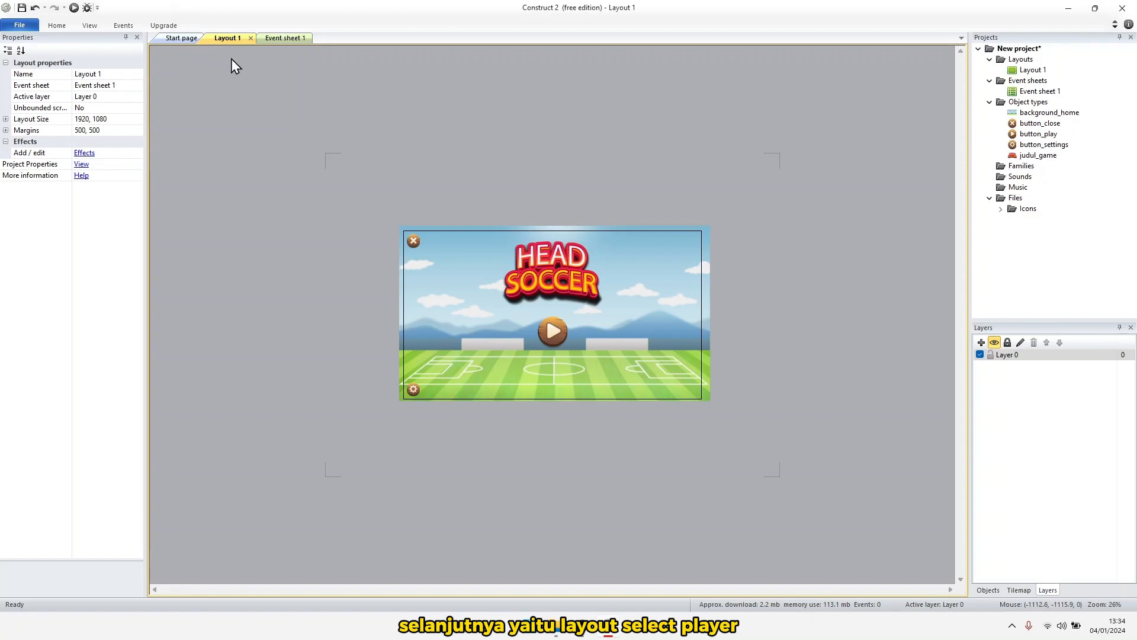
# Rename Layout 1 in the project tree as Home
pyautogui.rightClick(1029, 70)
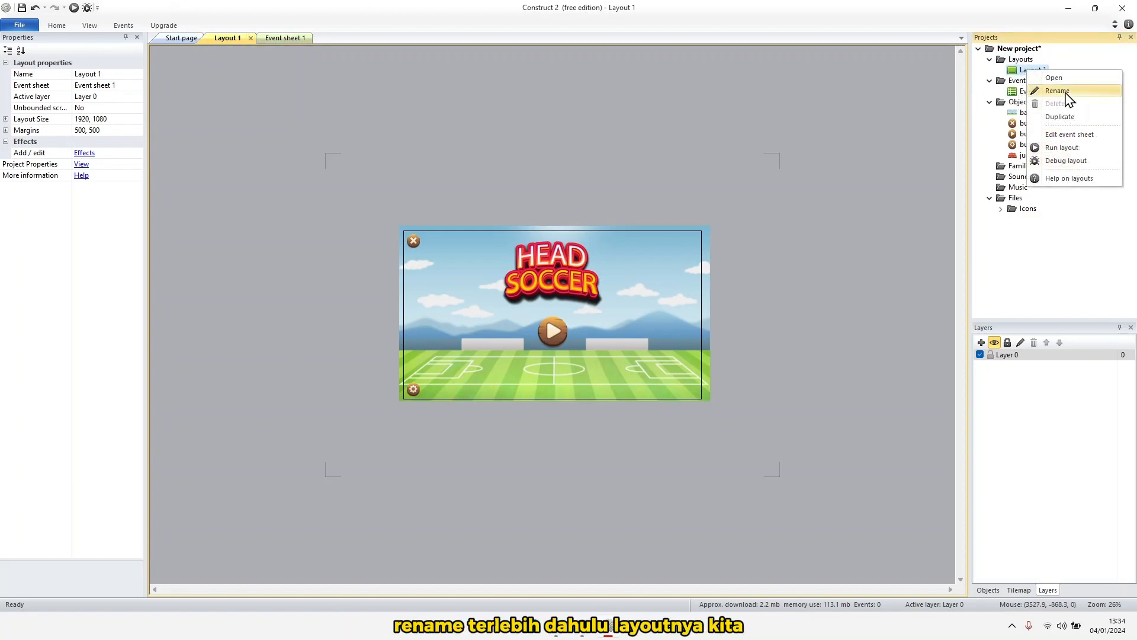
pyautogui.click(1068, 93)
pyautogui.write('h')
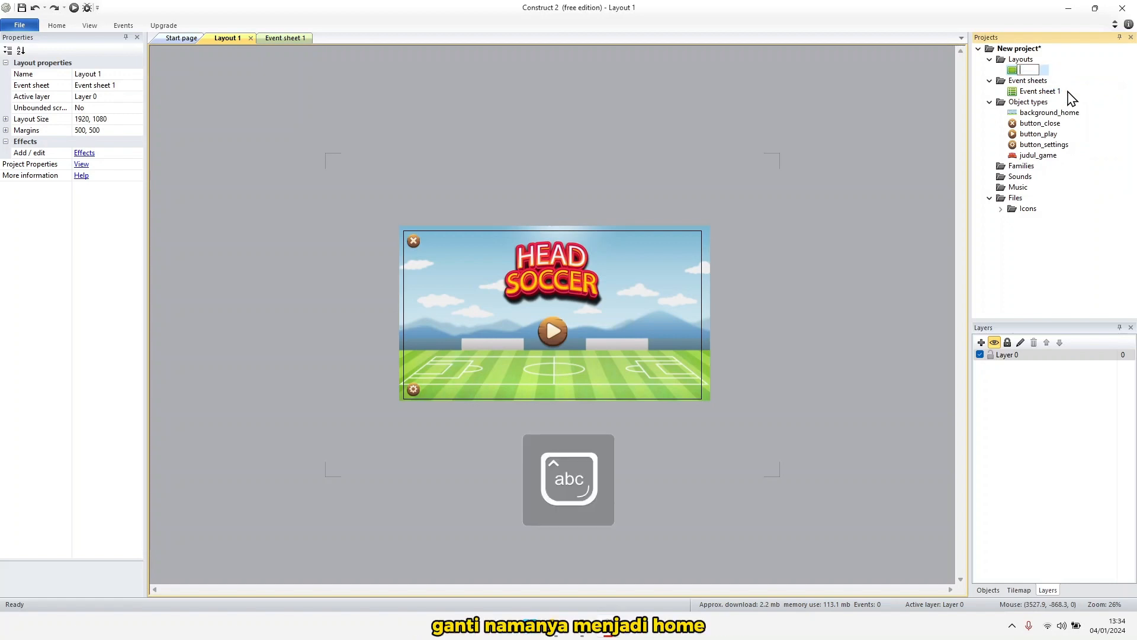
pyautogui.write('ome')
pyautogui.press('Return')
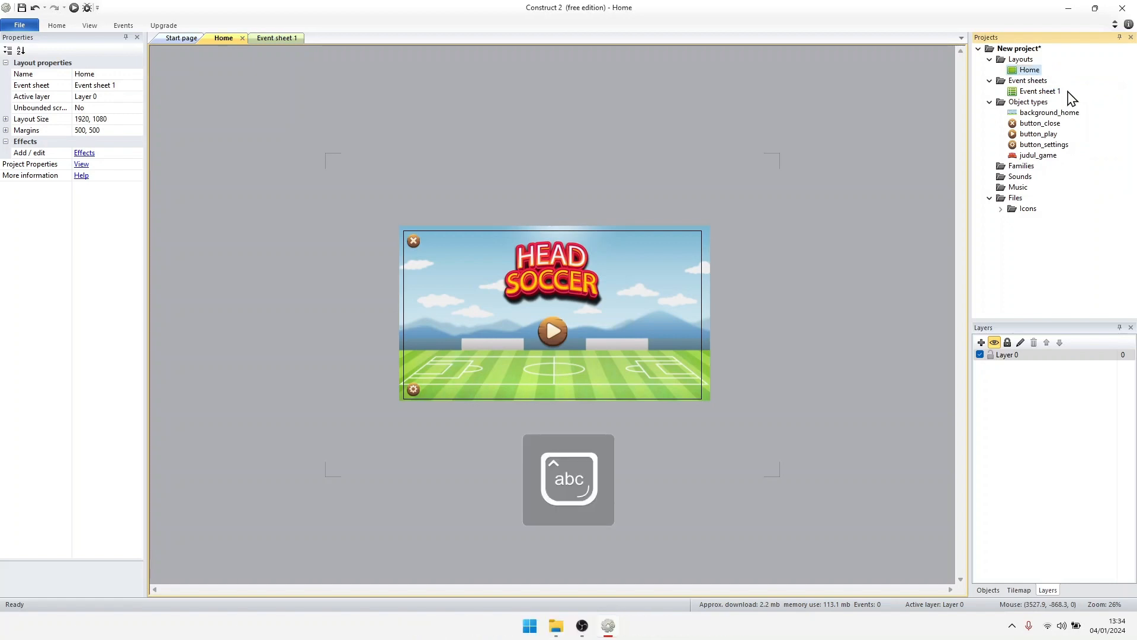
# Add a new layout with its own event sheet and name the layout Select Player
pyautogui.rightClick(1021, 60)
pyautogui.click(1041, 72)
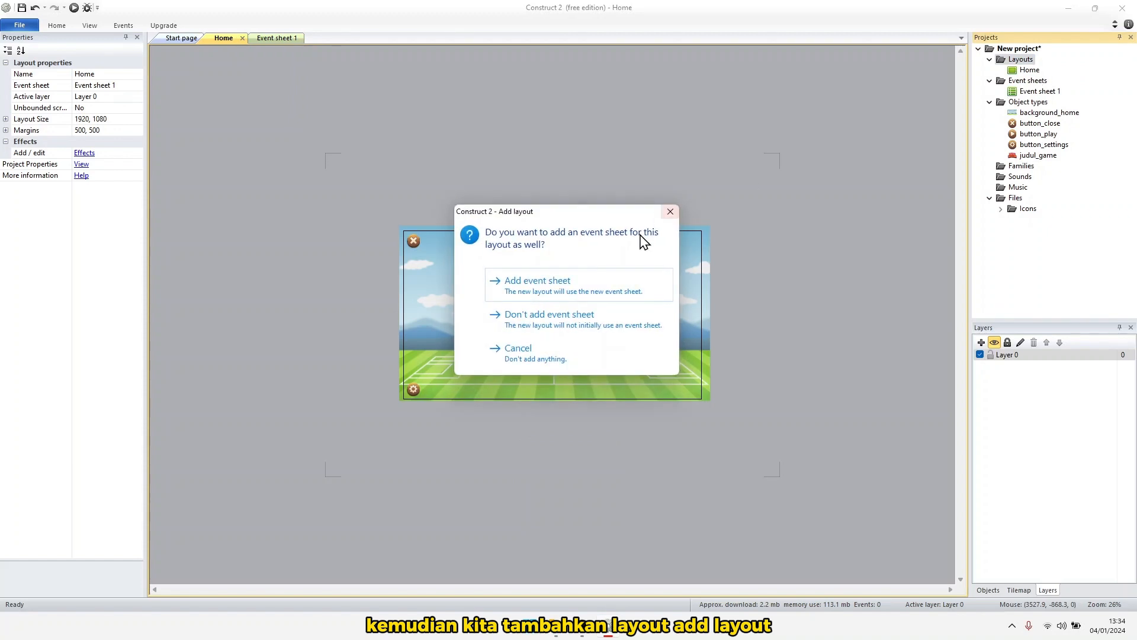
pyautogui.click(596, 298)
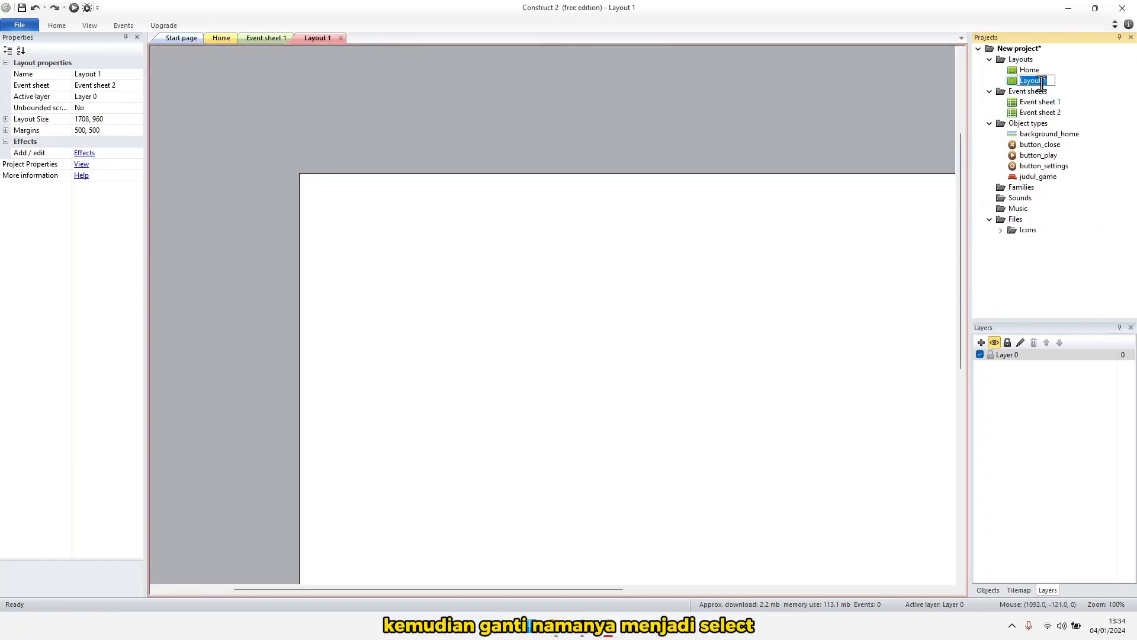
pyautogui.write('Select Pla')
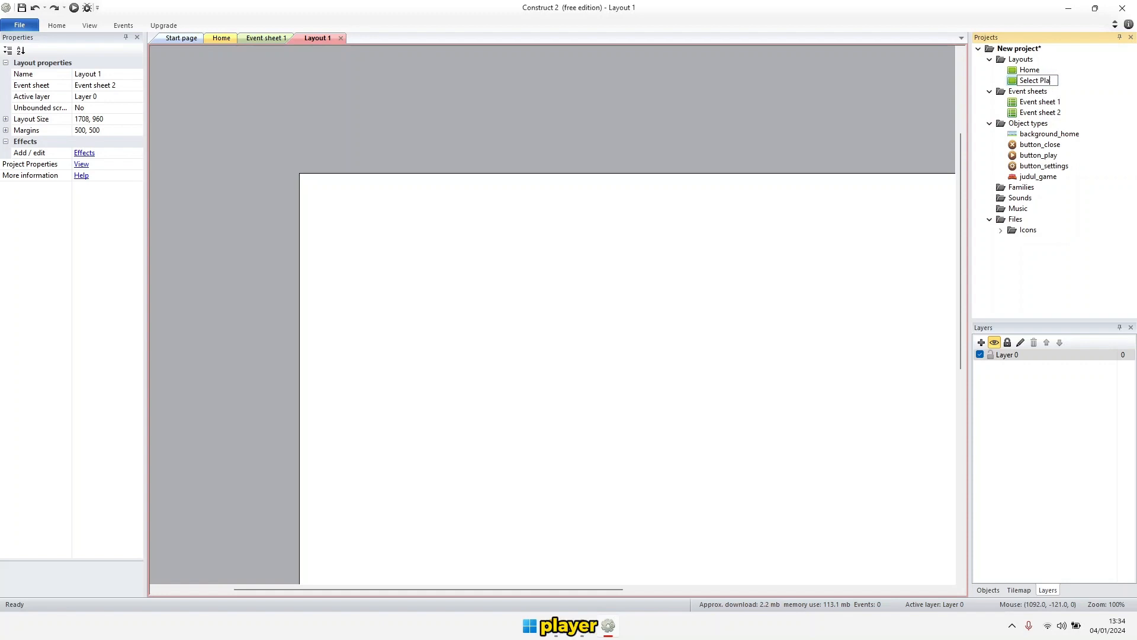
pyautogui.write('yer')
pyautogui.press('Return')
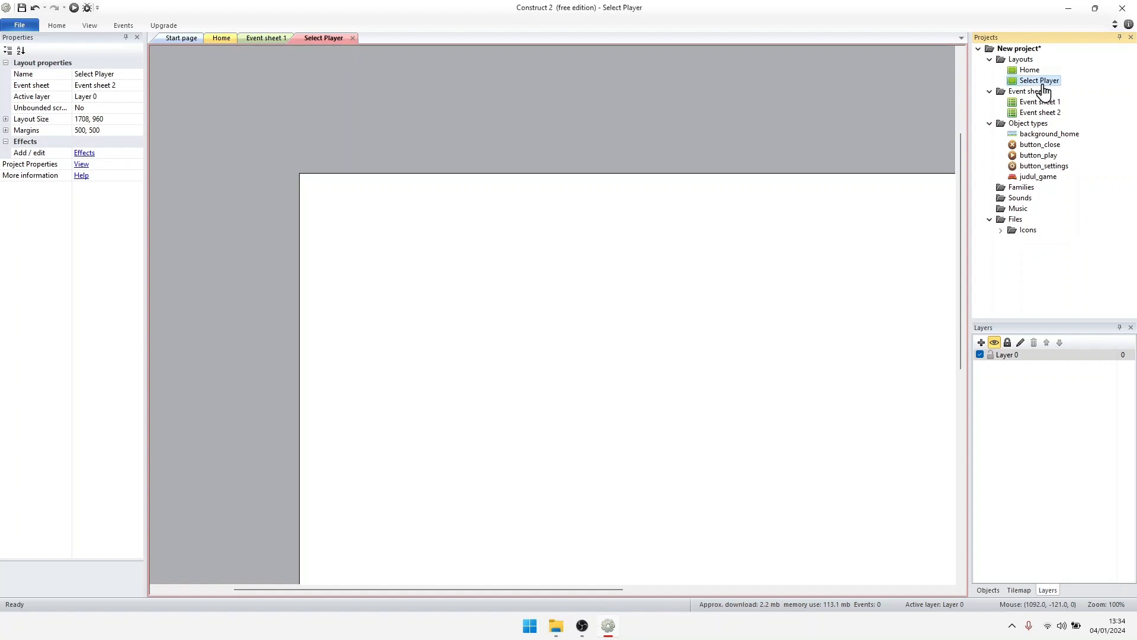
# Set the Select Player layout's size to 1920, 1080
pyautogui.click(111, 119)
pyautogui.write('19')
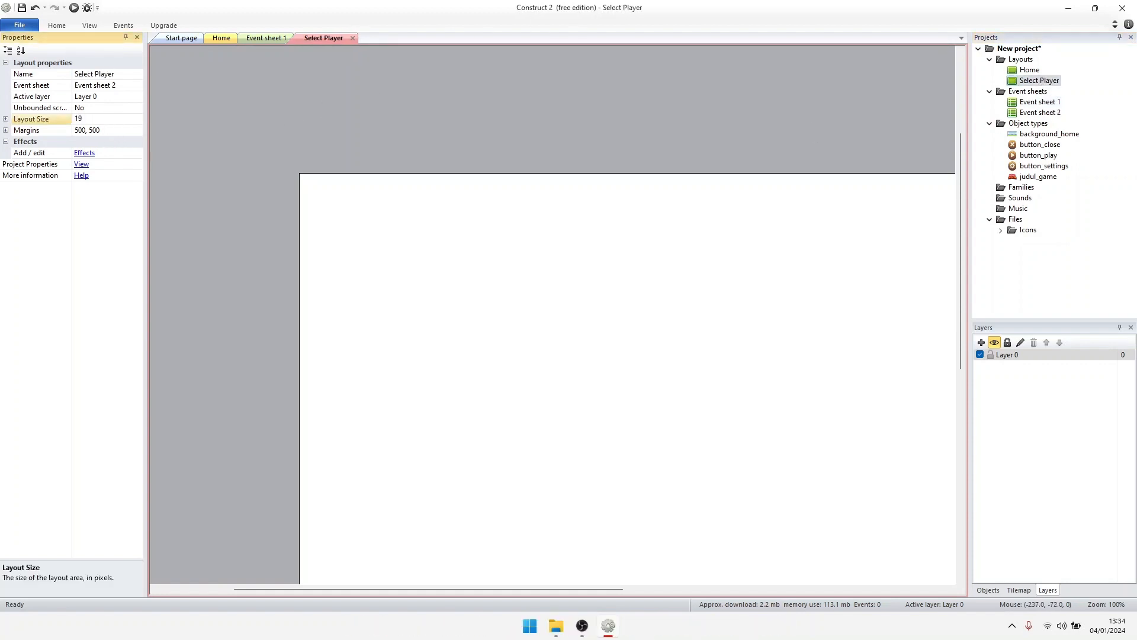
pyautogui.write('20, 1080')
pyautogui.press('Return')
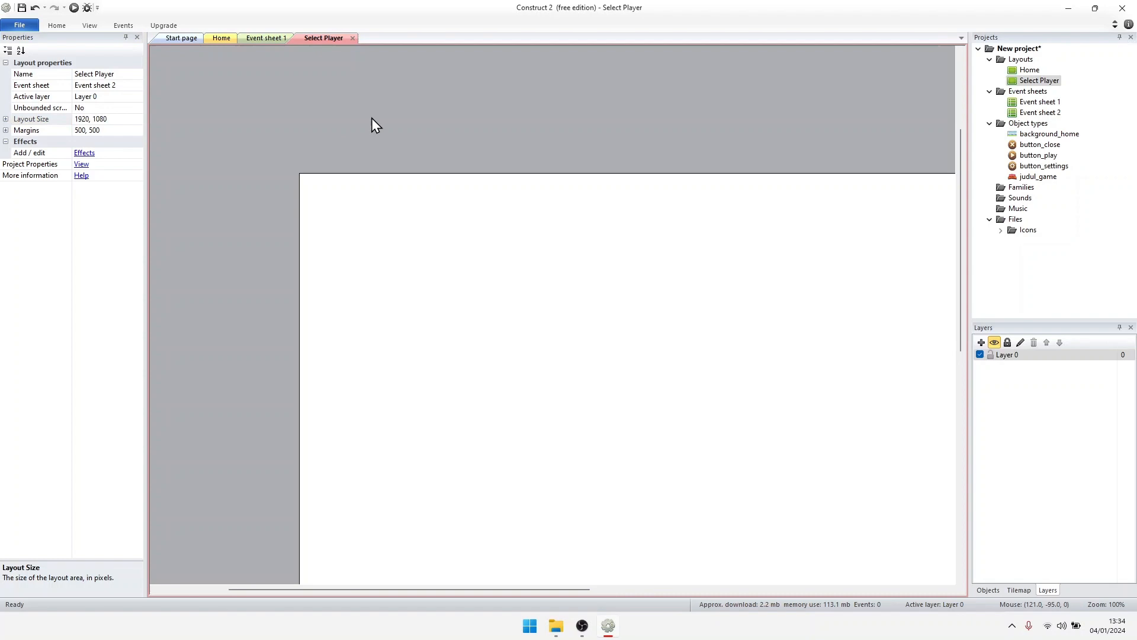
# Close the Start page, leaving the layouts and Event sheet 1 open
pyautogui.click(264, 39)
pyautogui.click(198, 39)
pyautogui.click(207, 38)
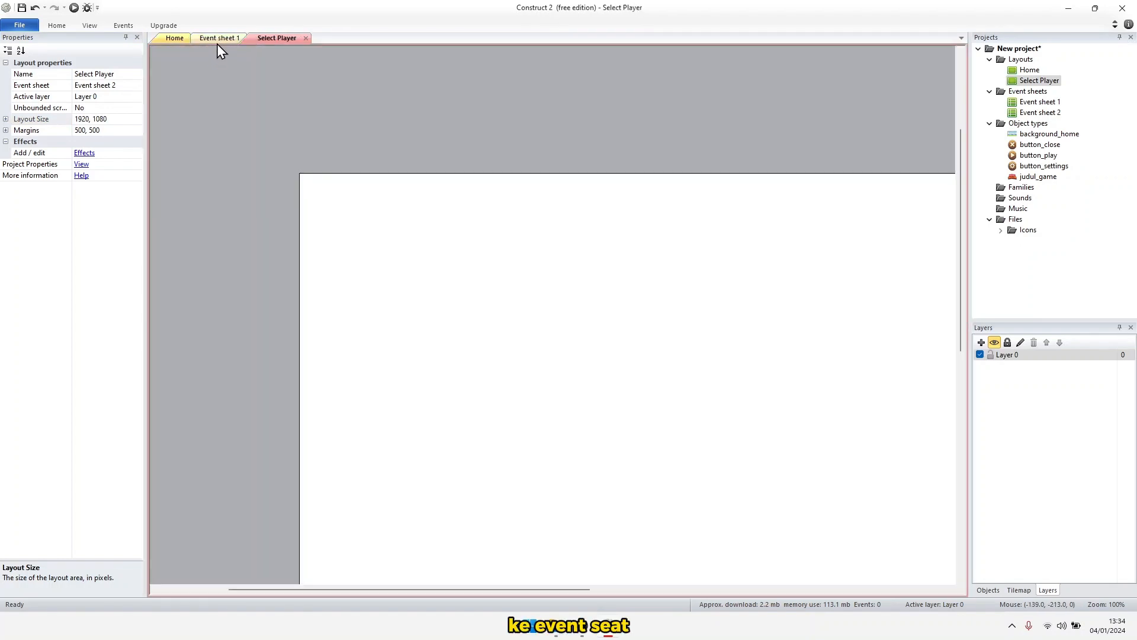
pyautogui.click(217, 40)
pyautogui.click(198, 65)
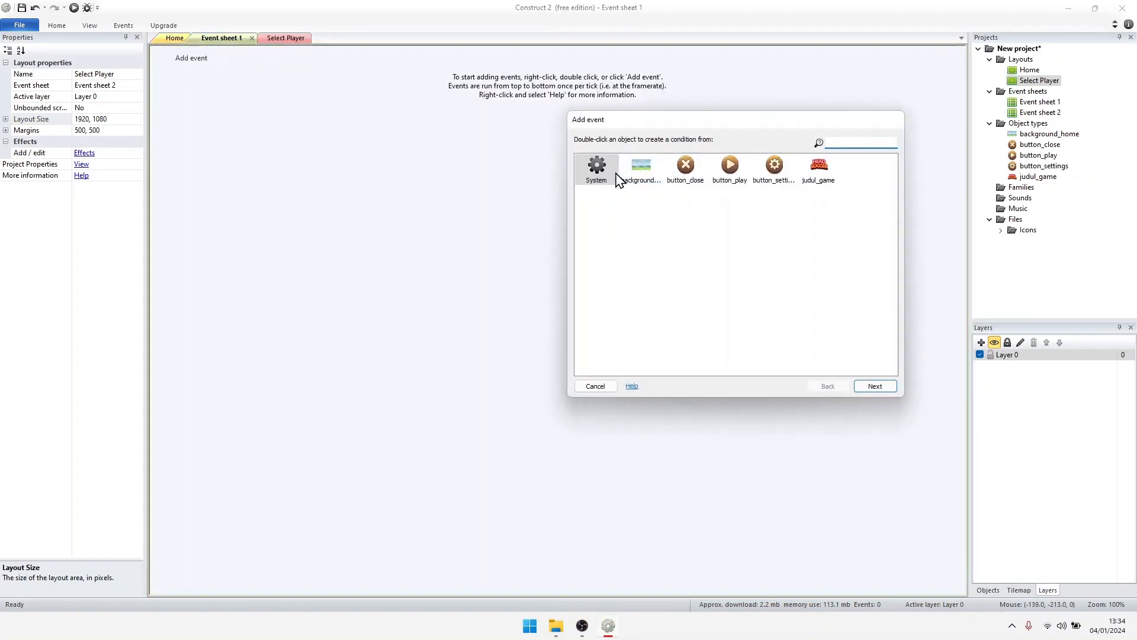
pyautogui.doubleClick(735, 175)
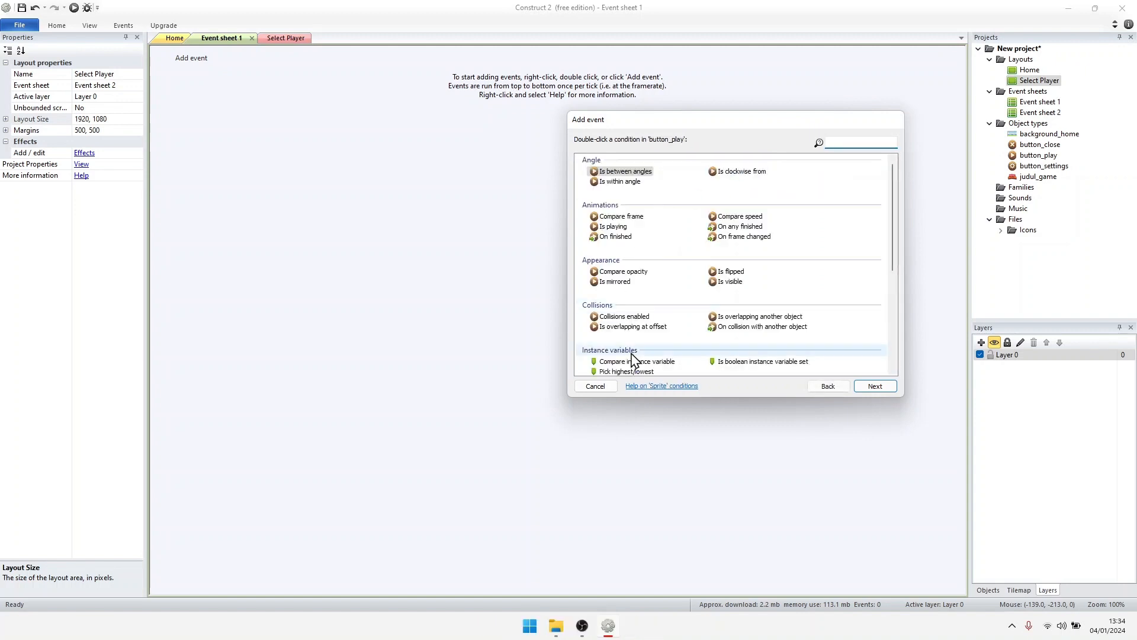
pyautogui.click(600, 385)
# Insert a Touch input object into the project from the Home layout
pyautogui.click(174, 38)
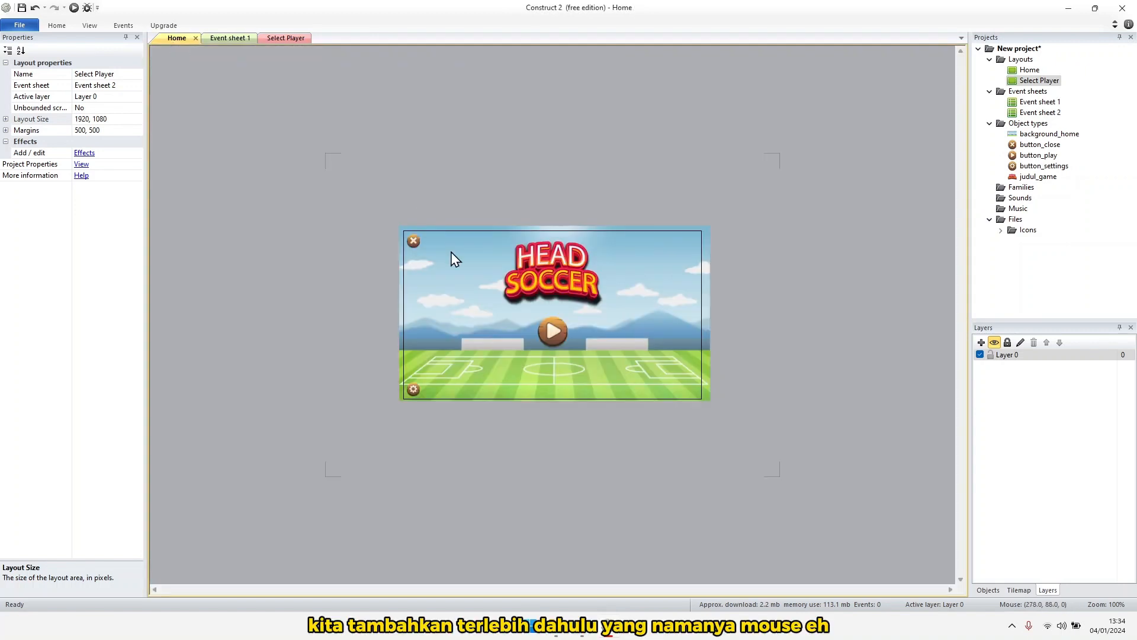
pyautogui.rightClick(466, 311)
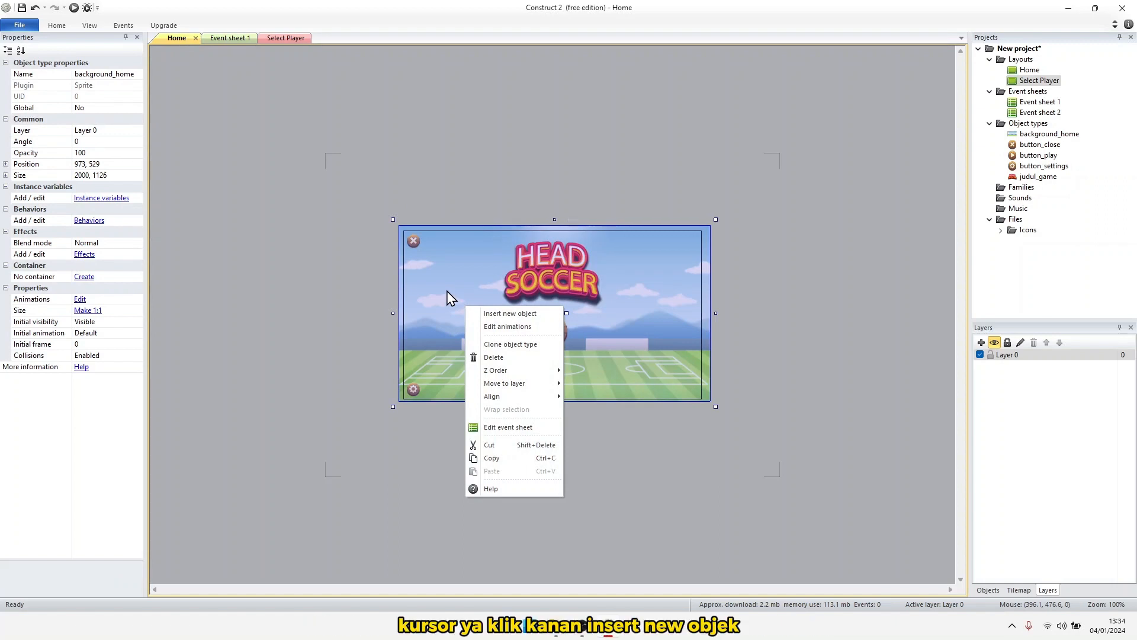
pyautogui.click(510, 313)
pyautogui.scroll(-8, 494, 326)
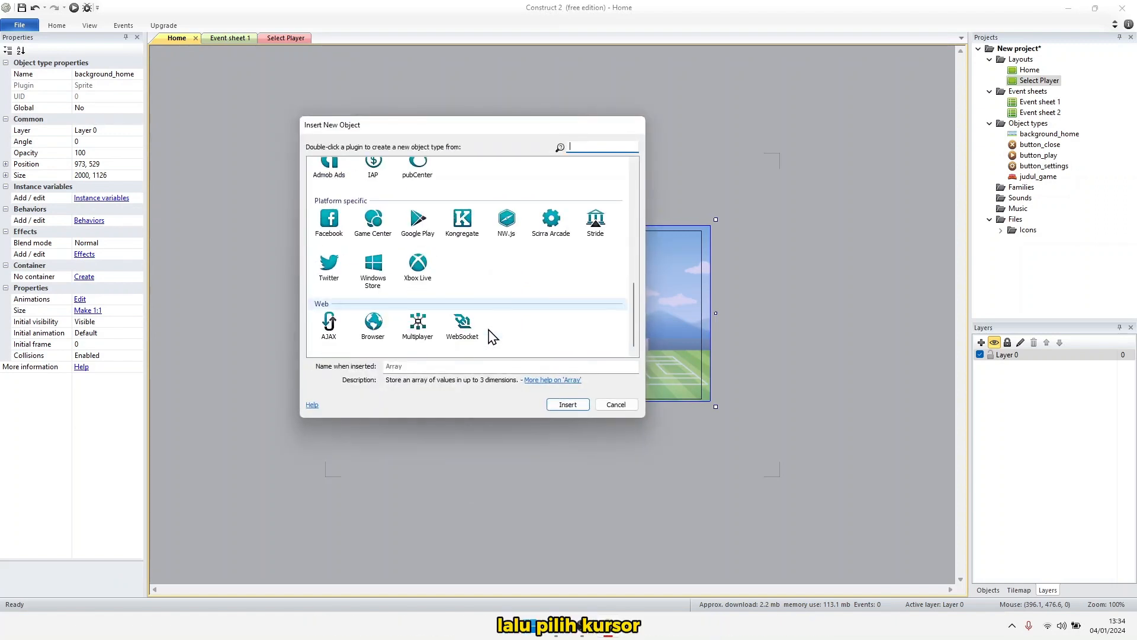
pyautogui.scroll(4, 493, 335)
pyautogui.scroll(1, 489, 336)
pyautogui.click(472, 246)
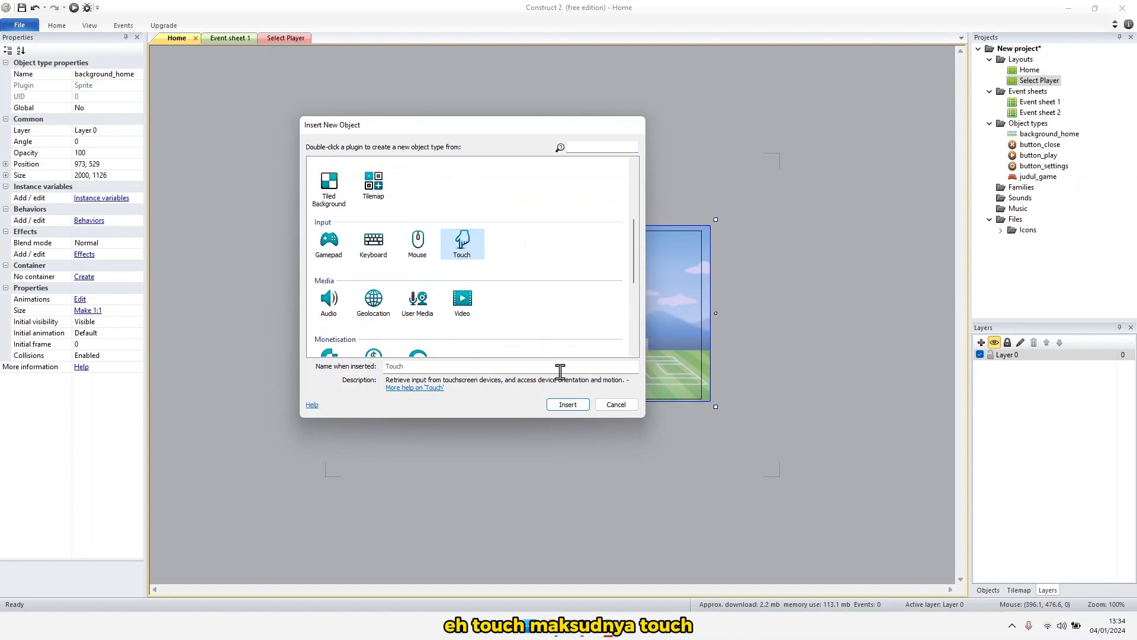
pyautogui.click(561, 406)
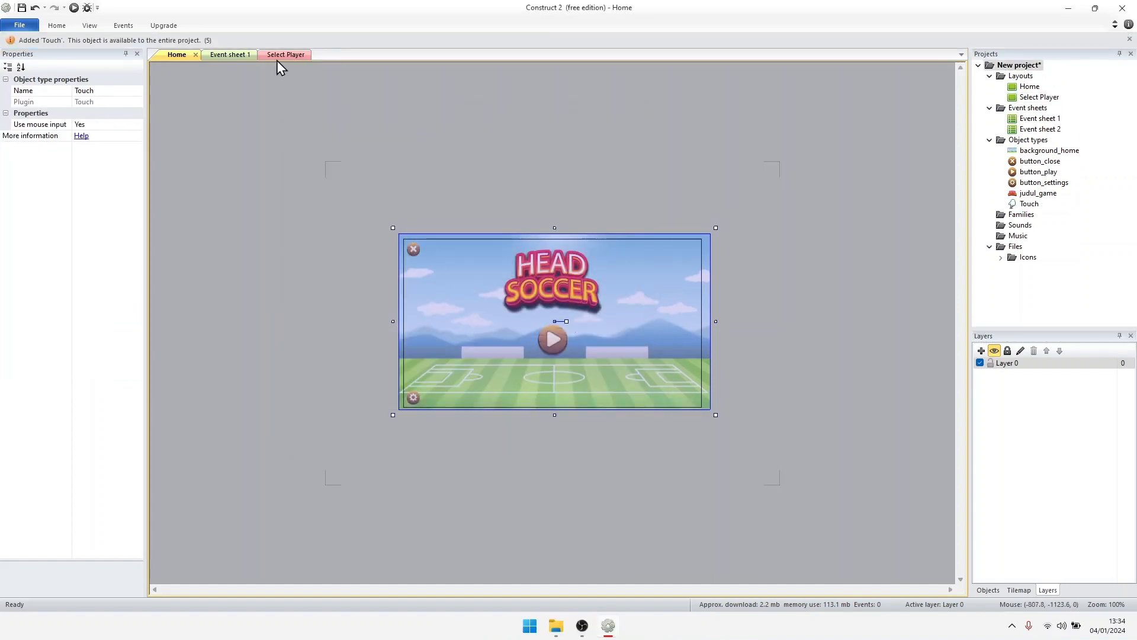
# Add an event to Event sheet 1 with the Touch condition On touched object for button_play
pyautogui.click(240, 56)
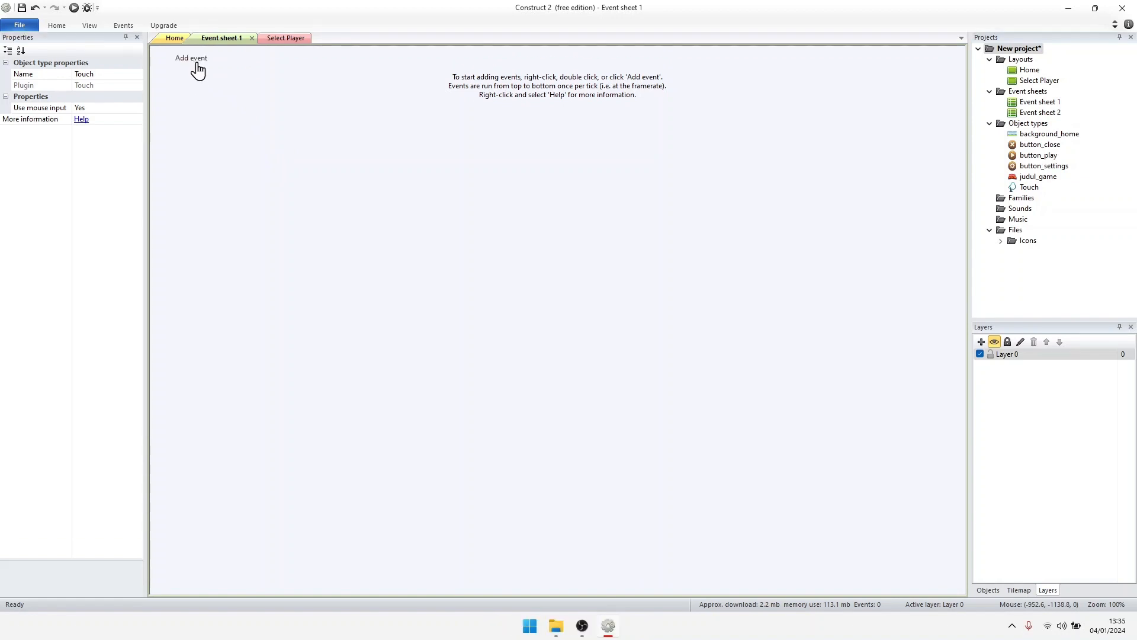
pyautogui.click(195, 65)
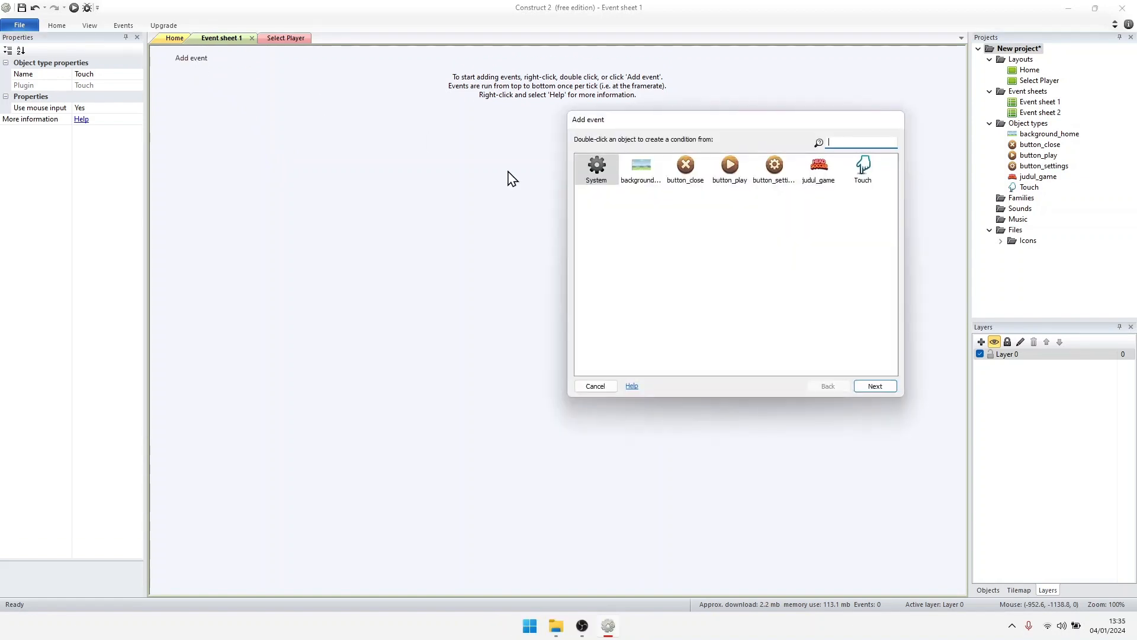
pyautogui.doubleClick(864, 172)
pyautogui.doubleClick(622, 311)
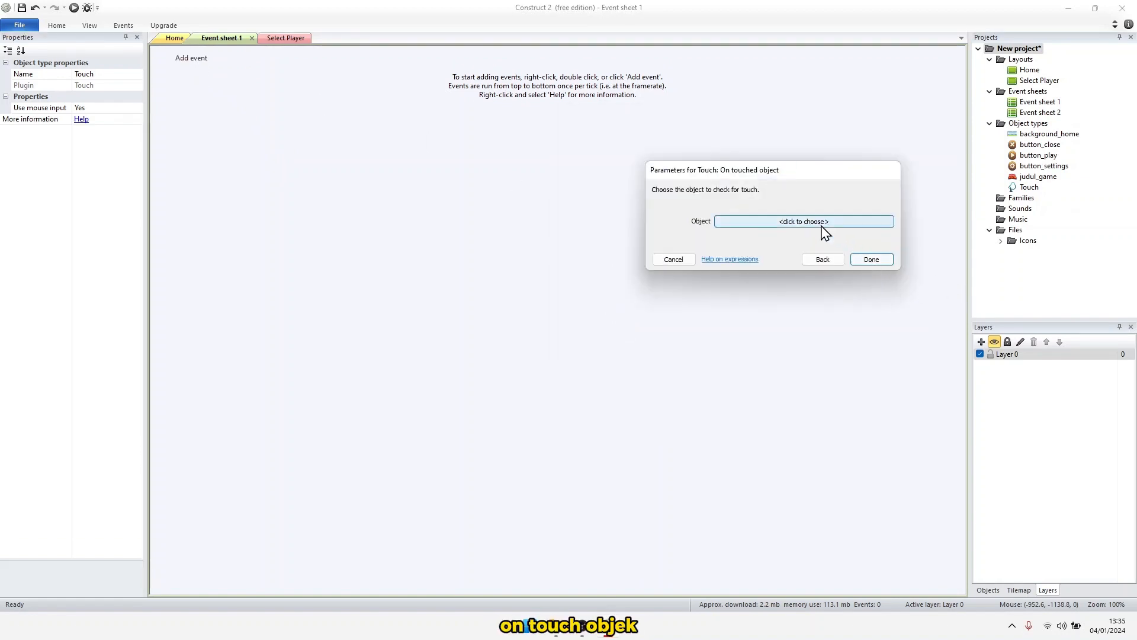
pyautogui.click(822, 224)
pyautogui.click(423, 185)
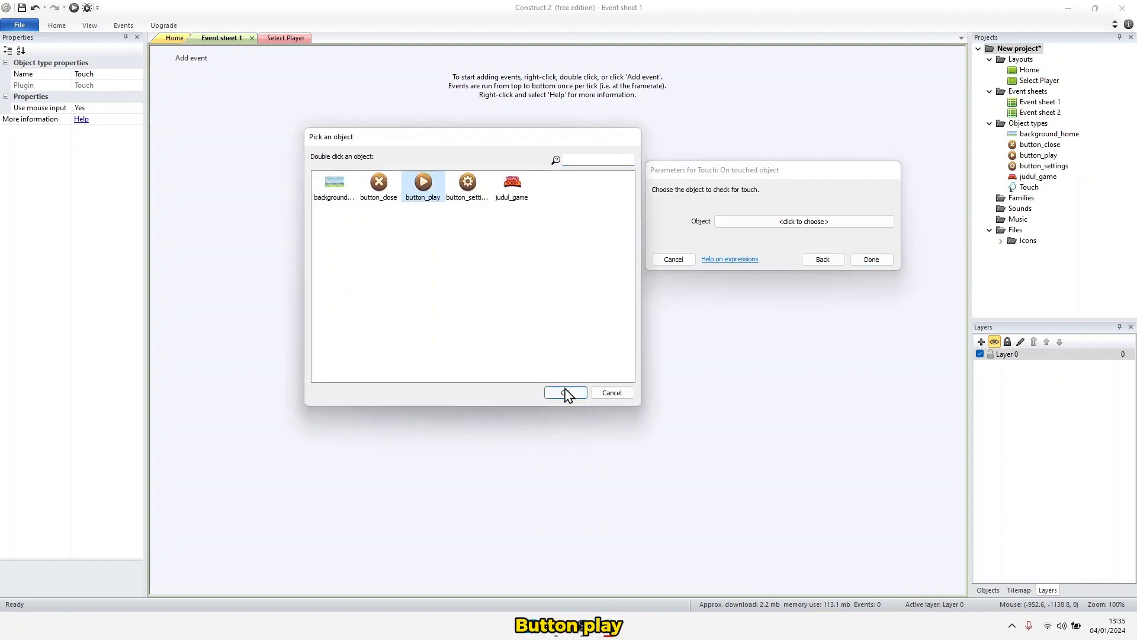
pyautogui.click(565, 392)
pyautogui.click(871, 259)
# Give the button_play touch event a System action Go to layout targeting Select Player
pyautogui.click(336, 58)
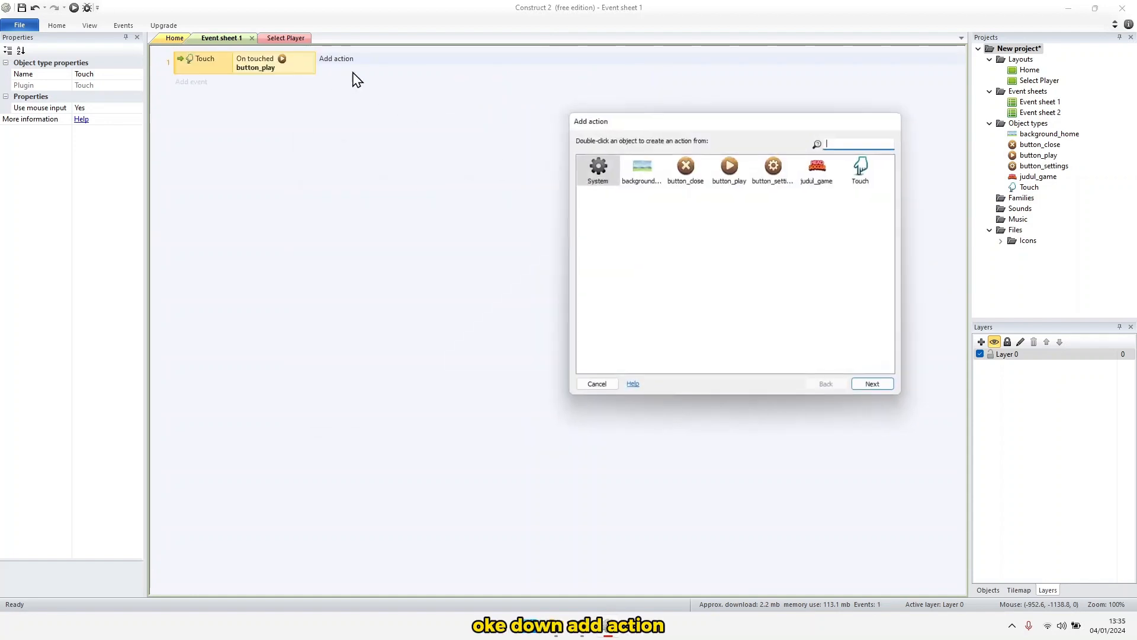
pyautogui.doubleClick(599, 168)
pyautogui.doubleClick(753, 216)
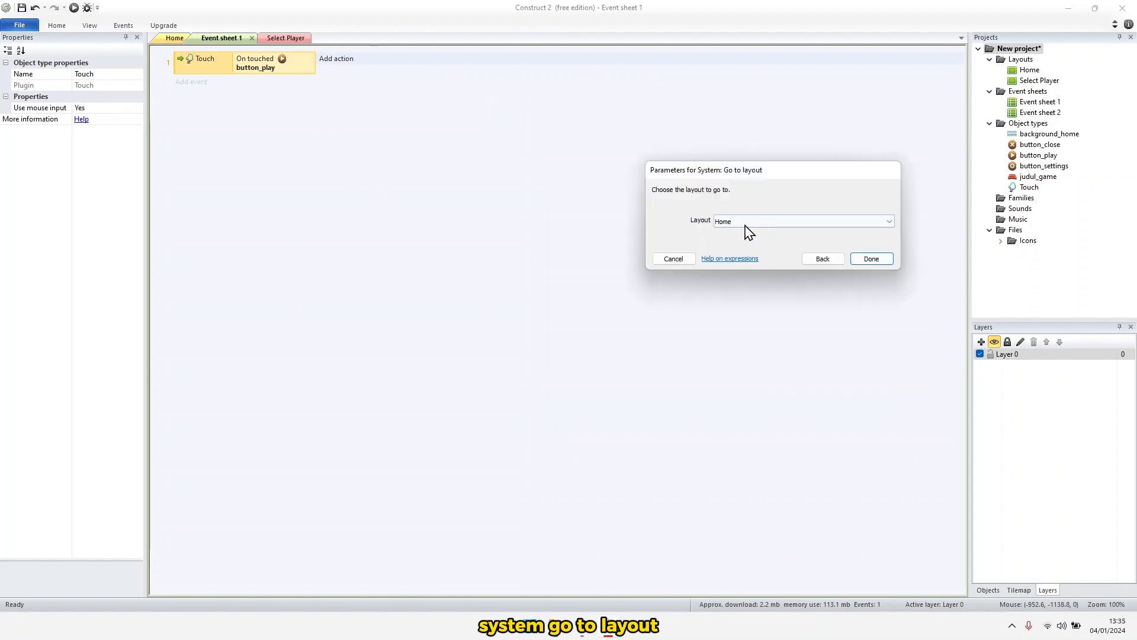
pyautogui.click(753, 222)
pyautogui.click(751, 244)
pyautogui.click(871, 259)
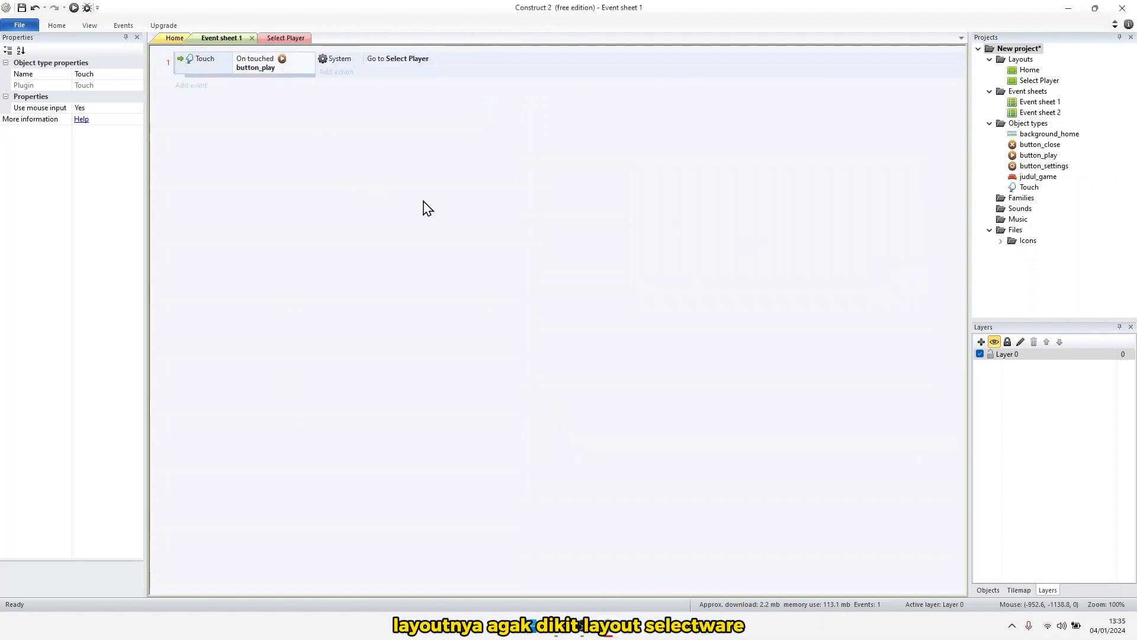
pyautogui.click(175, 38)
pyautogui.click(475, 433)
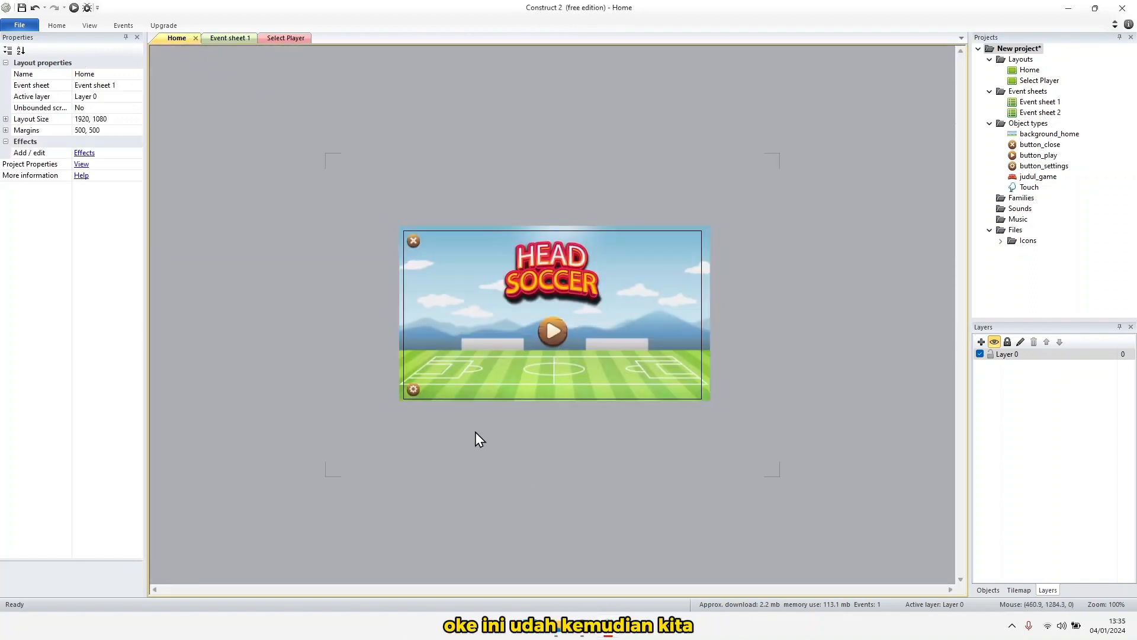
pyautogui.click(415, 243)
pyautogui.click(531, 180)
pyautogui.click(414, 243)
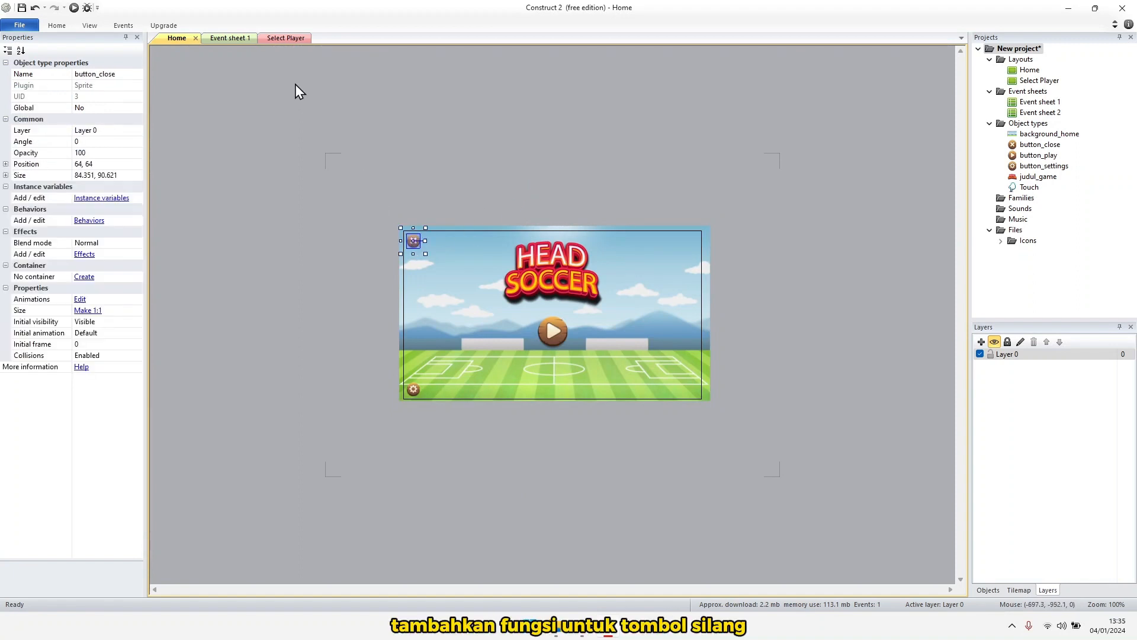
# Add a second event to Event sheet 1 with the Touch condition On touched object for button_close, leaving it without an action
pyautogui.click(230, 37)
pyautogui.click(185, 86)
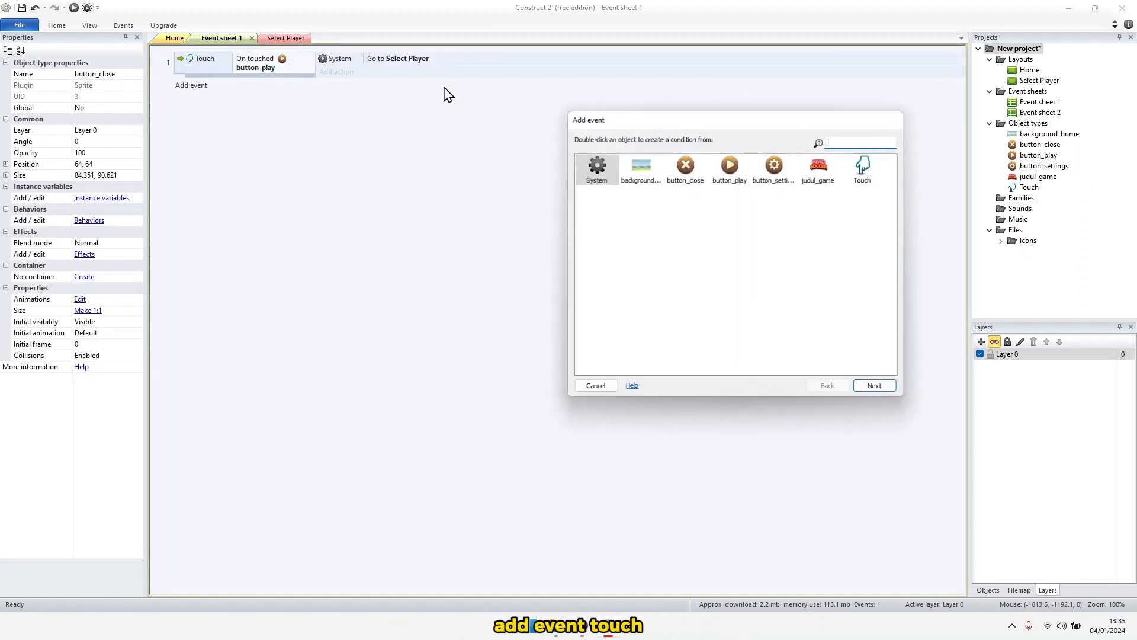
pyautogui.doubleClick(864, 173)
pyautogui.doubleClick(626, 312)
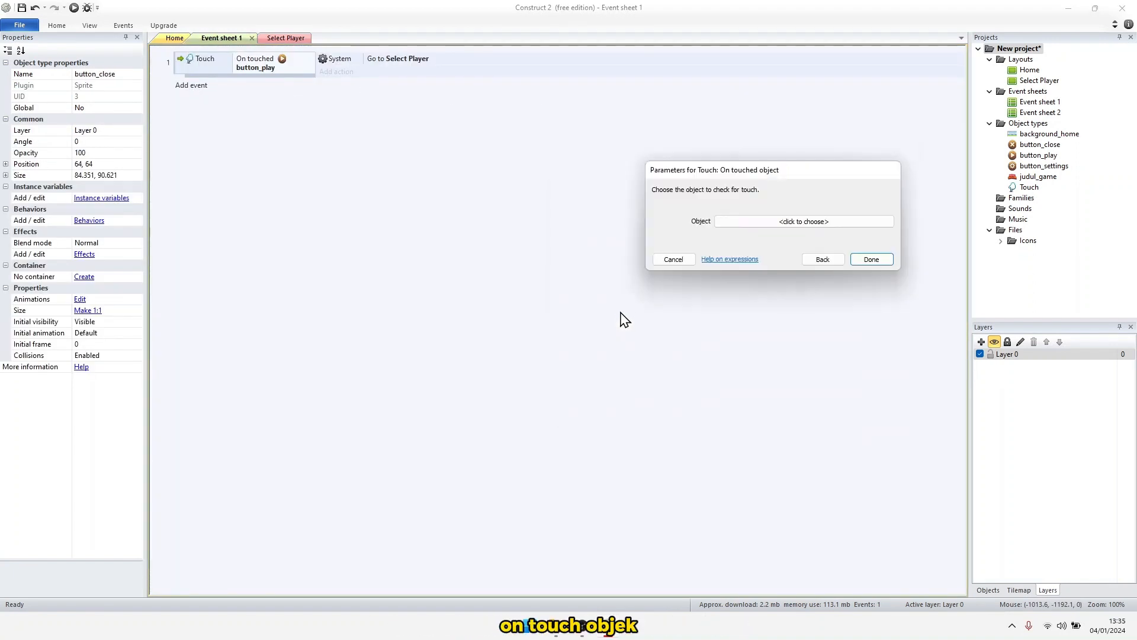
pyautogui.click(784, 222)
pyautogui.doubleClick(391, 202)
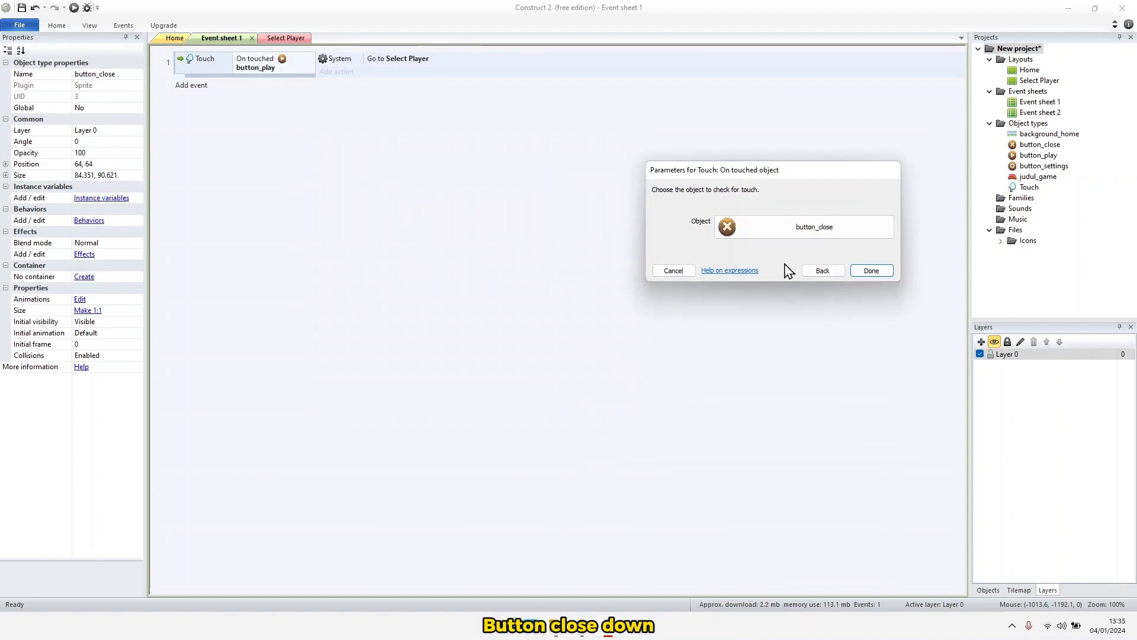
pyautogui.click(870, 260)
pyautogui.click(336, 87)
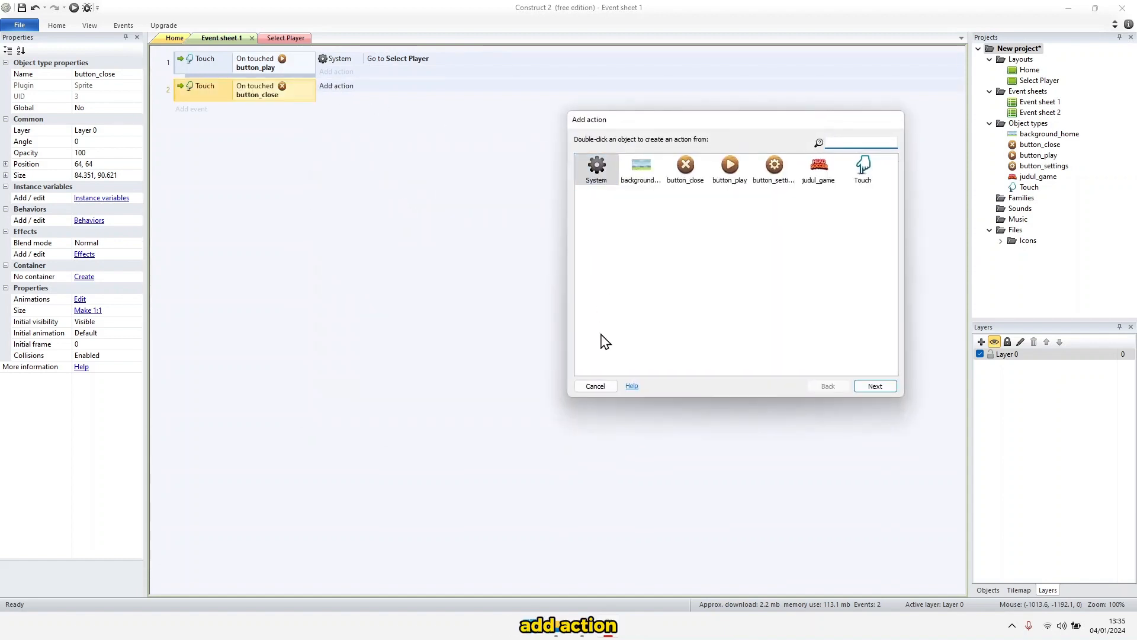
pyautogui.click(595, 385)
# Insert a Browser web object into the project from the Home layout
pyautogui.click(175, 38)
pyautogui.click(478, 319)
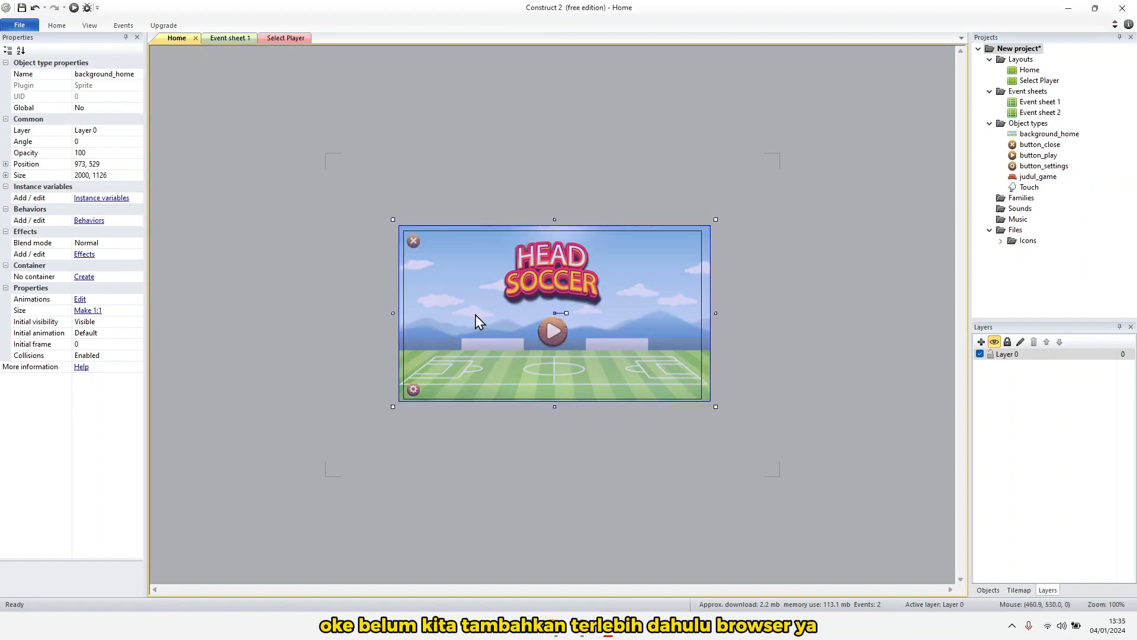
pyautogui.rightClick(468, 311)
pyautogui.click(491, 313)
pyautogui.scroll(-5, 482, 288)
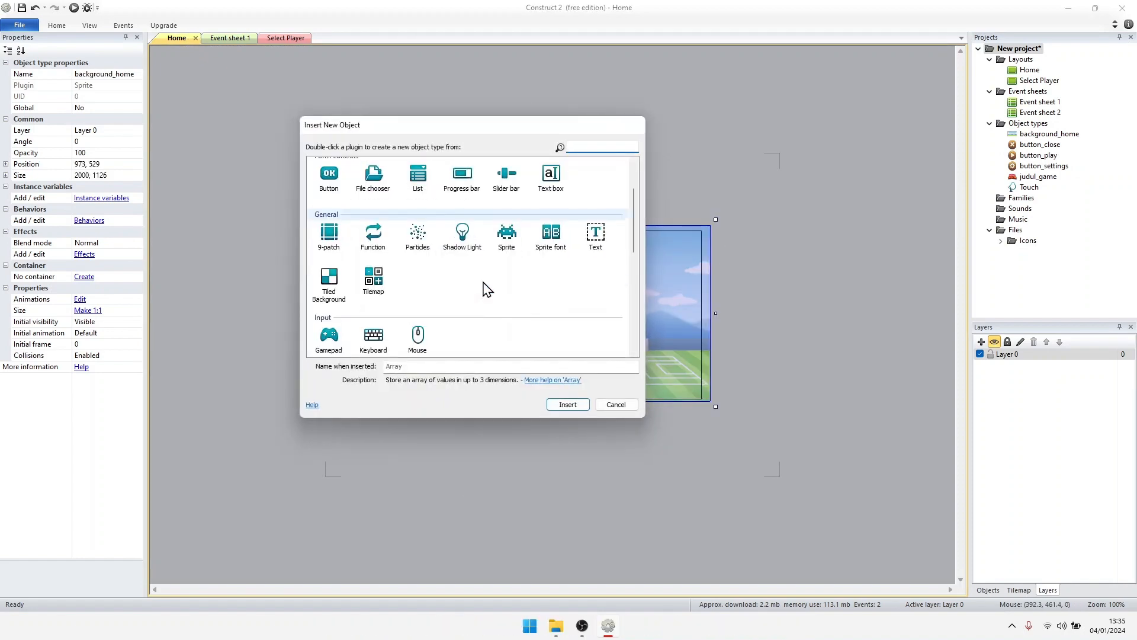
pyautogui.scroll(-2, 483, 287)
pyautogui.scroll(7, 456, 286)
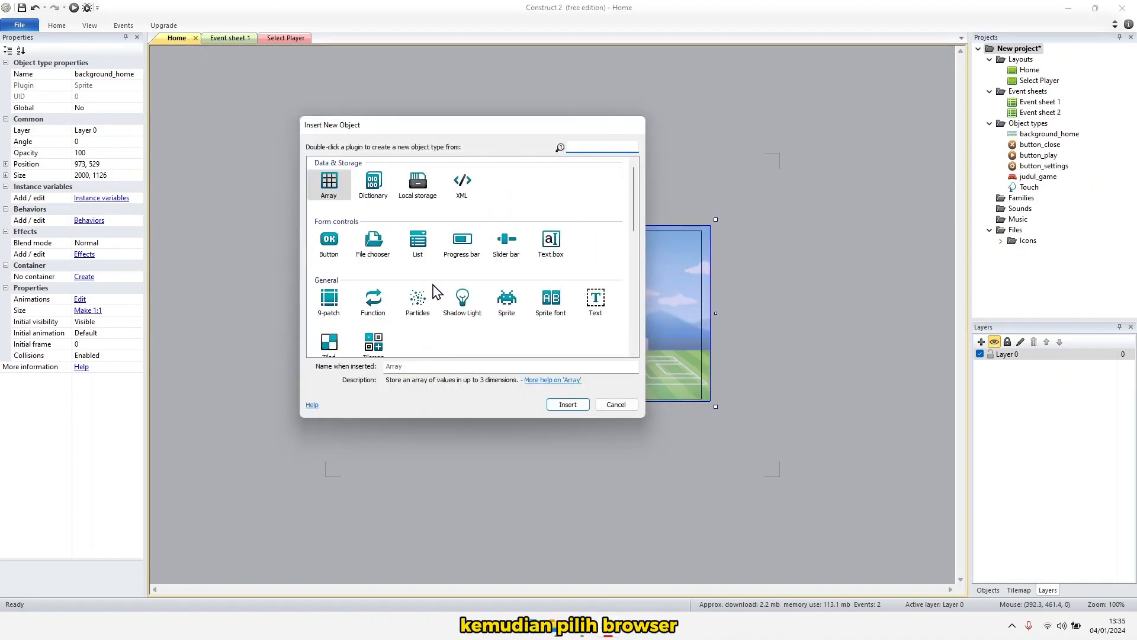
pyautogui.scroll(-10, 452, 286)
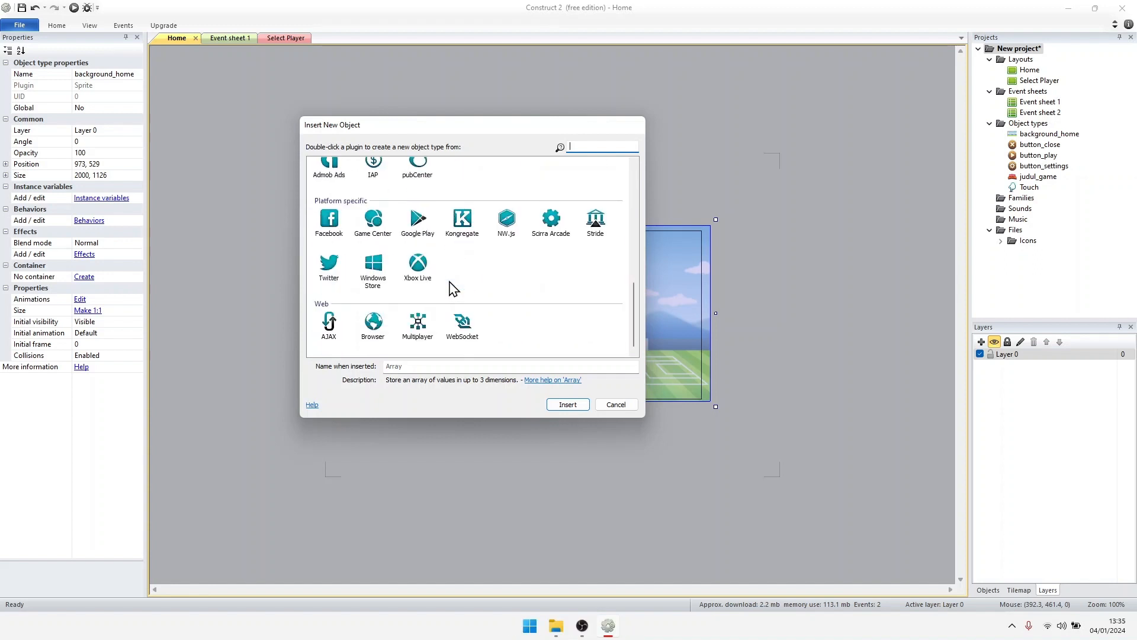
pyautogui.click(391, 325)
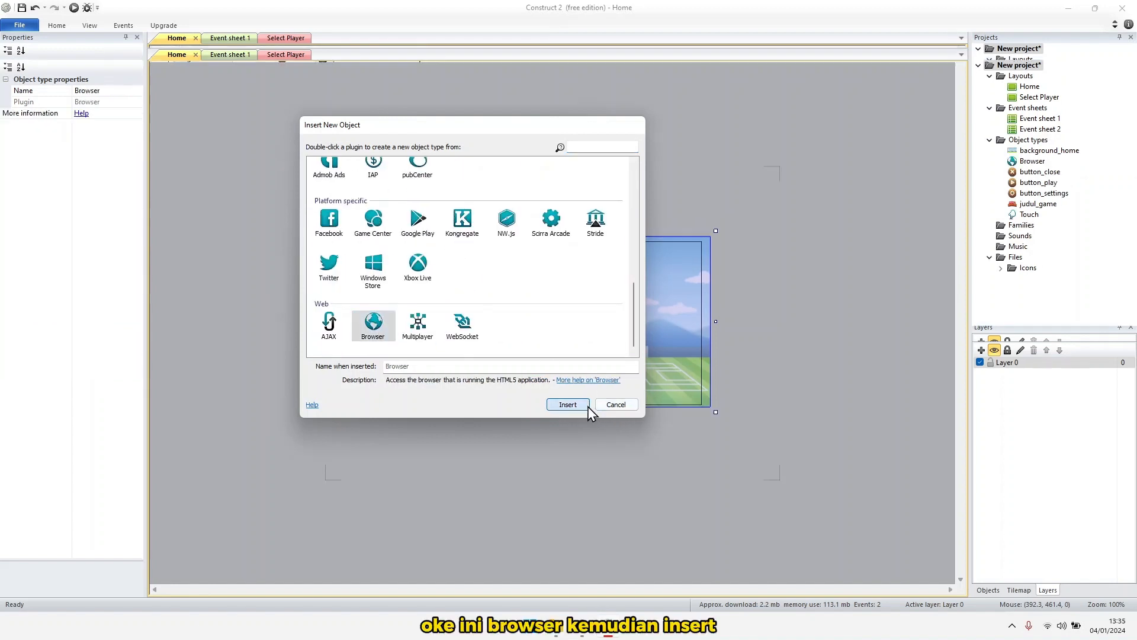
# Finish inserting the Browser object and give the button_close touch event a Browser Close action
pyautogui.click(586, 405)
pyautogui.click(231, 55)
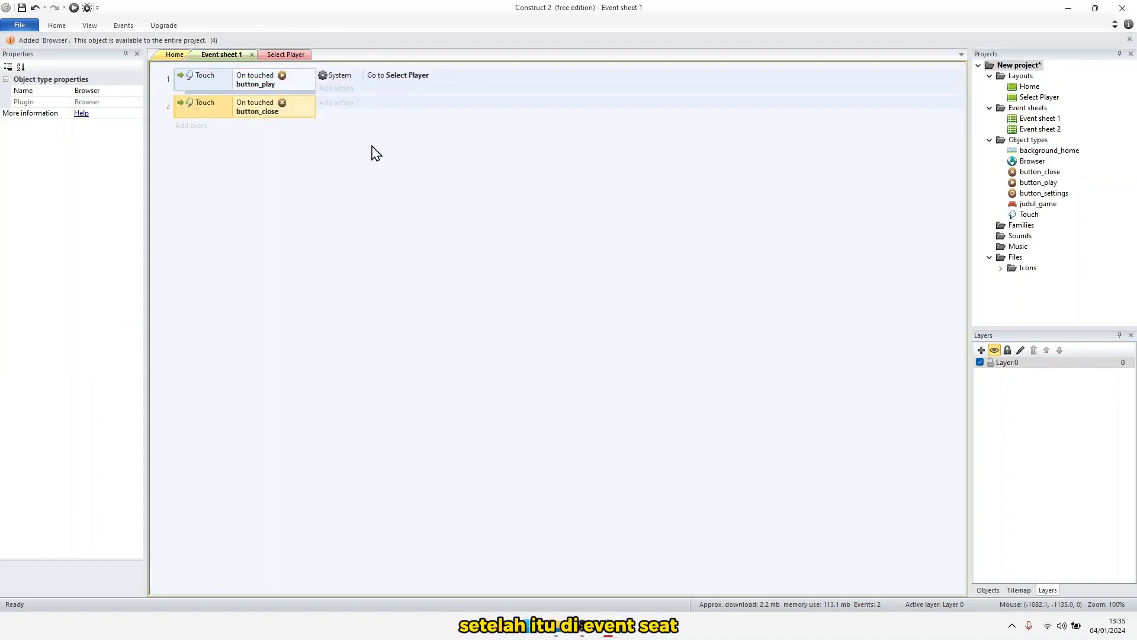
pyautogui.click(341, 103)
pyautogui.doubleClick(682, 172)
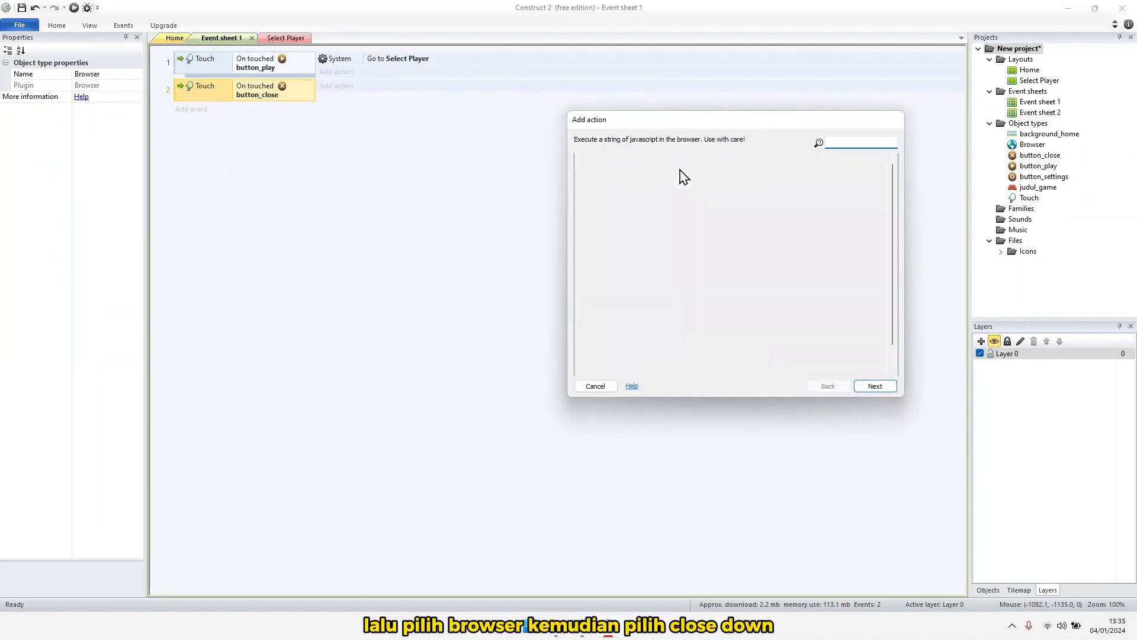
pyautogui.click(724, 338)
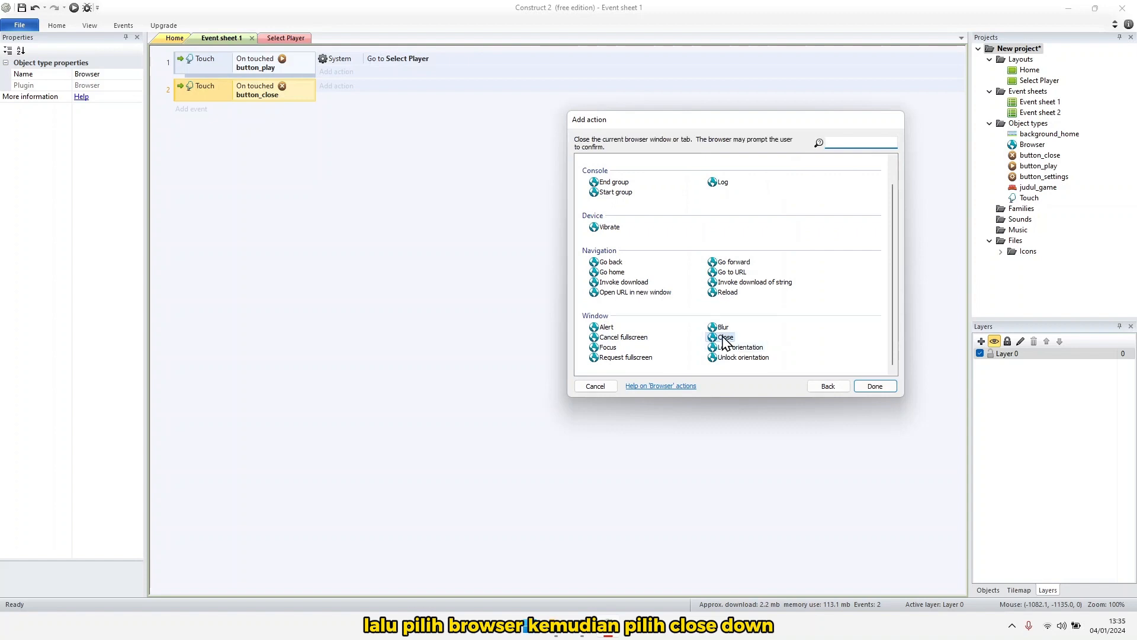
pyautogui.click(882, 386)
# Run a preview of the Home layout, test the game's play button, and close the preview
pyautogui.click(178, 39)
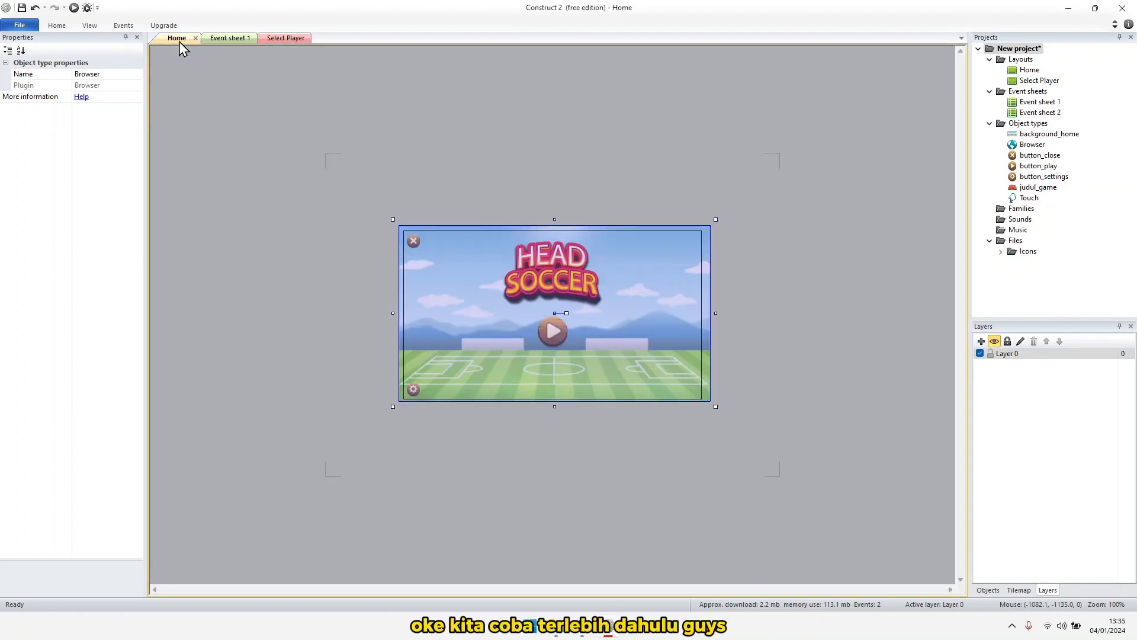
pyautogui.click(74, 10)
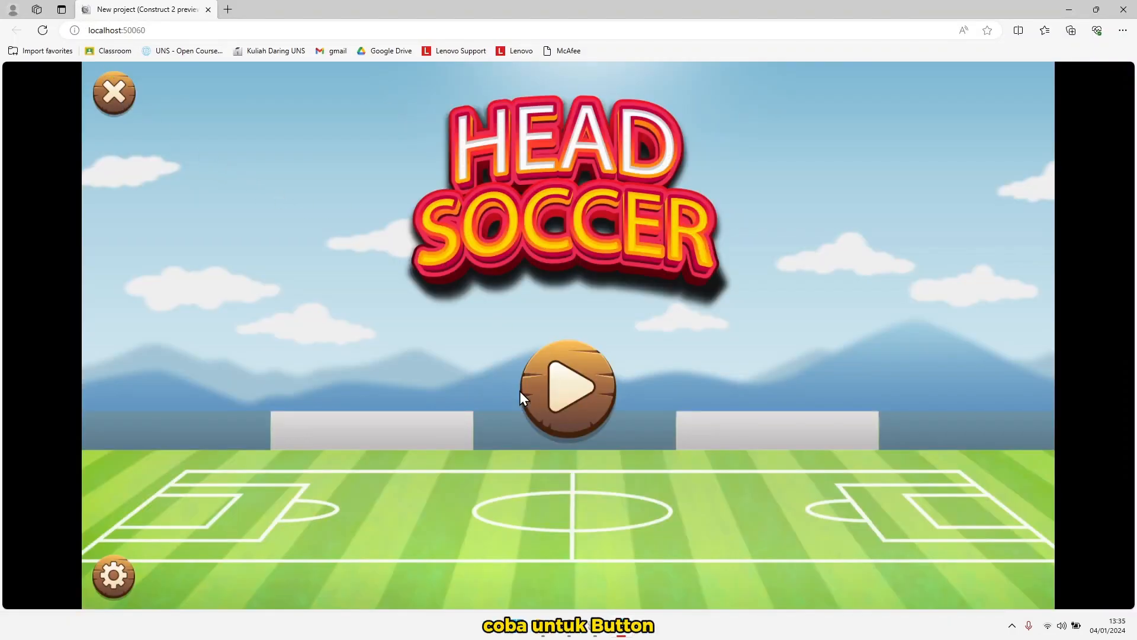
pyautogui.click(561, 398)
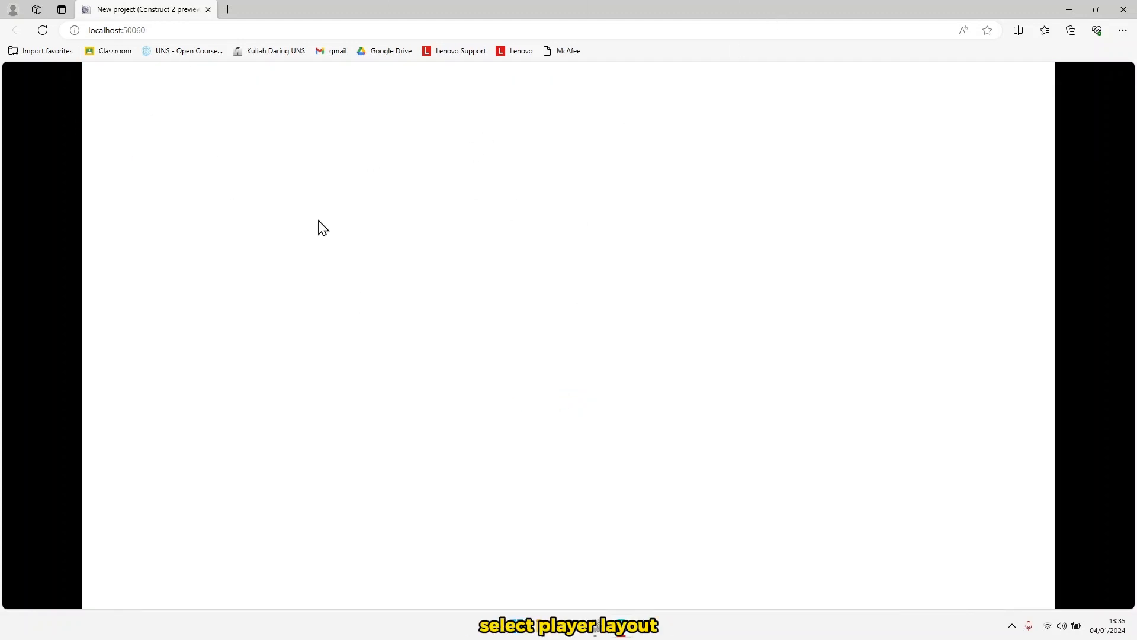
pyautogui.click(1124, 10)
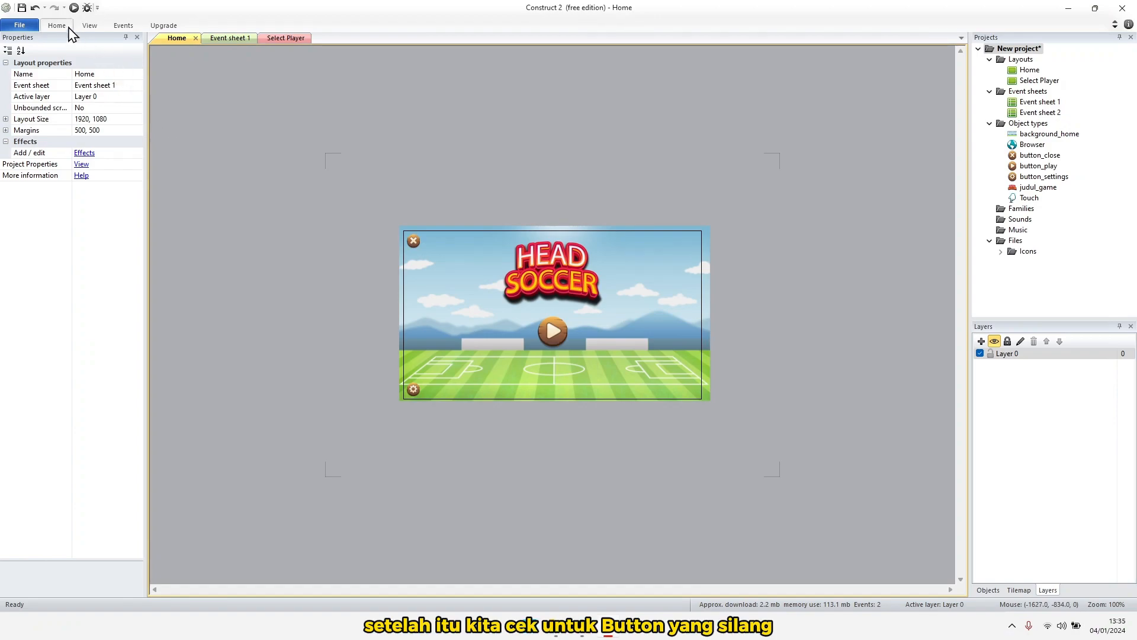
# Run the Home layout preview again and test the game's close button
pyautogui.click(74, 7)
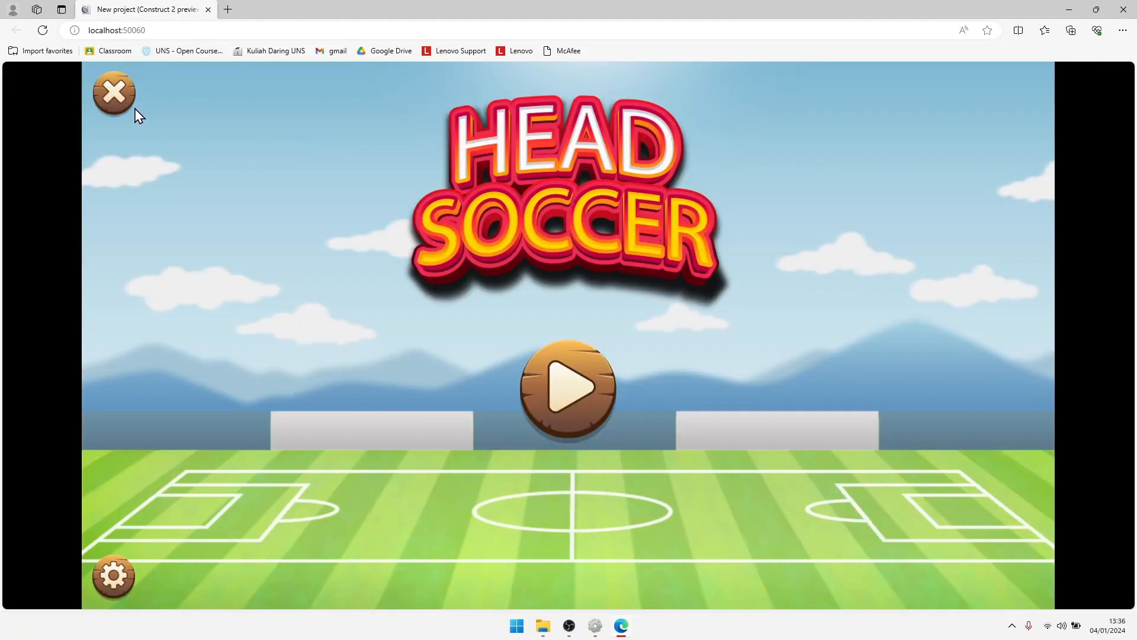
pyautogui.click(133, 106)
pyautogui.click(468, 266)
pyautogui.click(330, 223)
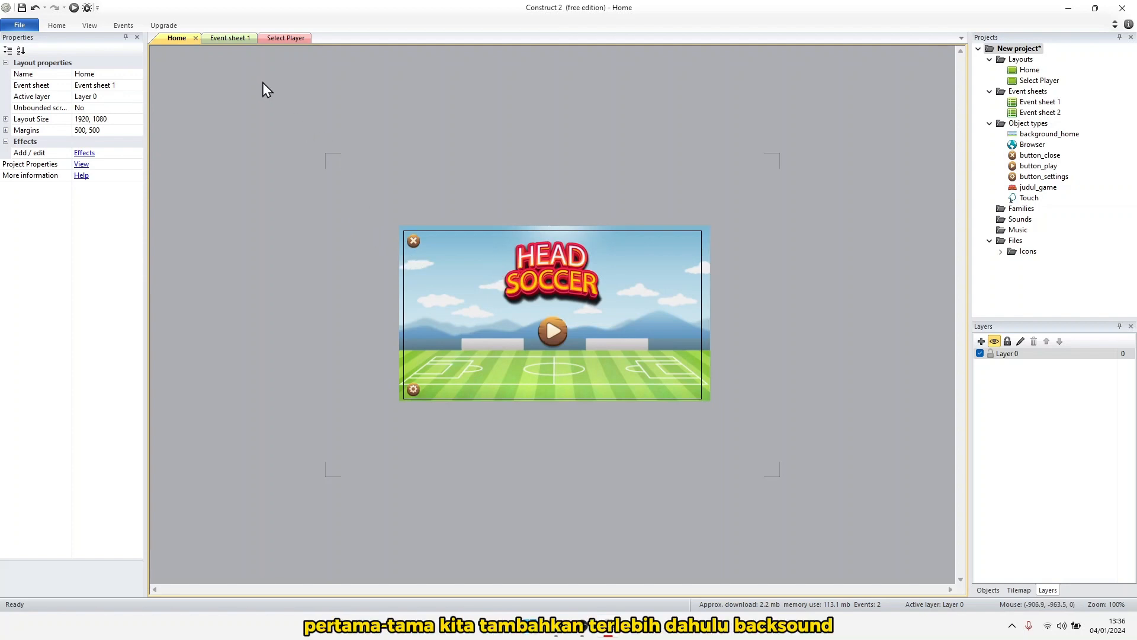
# Insert an Audio media object into the project from the Home layout
pyautogui.click(466, 309)
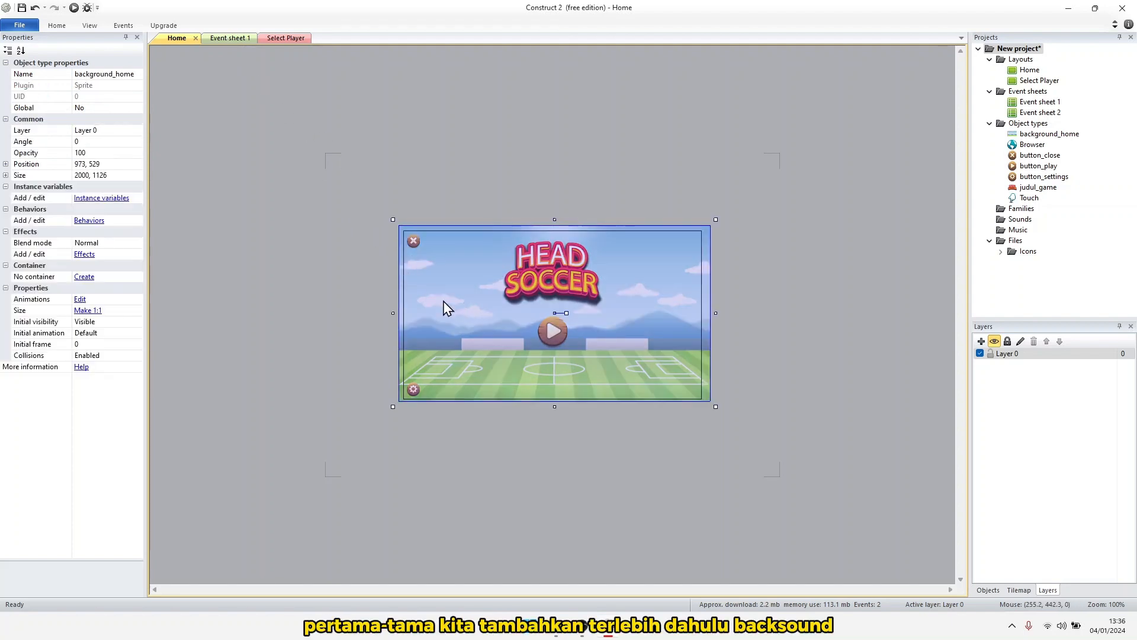
pyautogui.rightClick(448, 308)
pyautogui.click(480, 309)
pyautogui.scroll(-3, 482, 305)
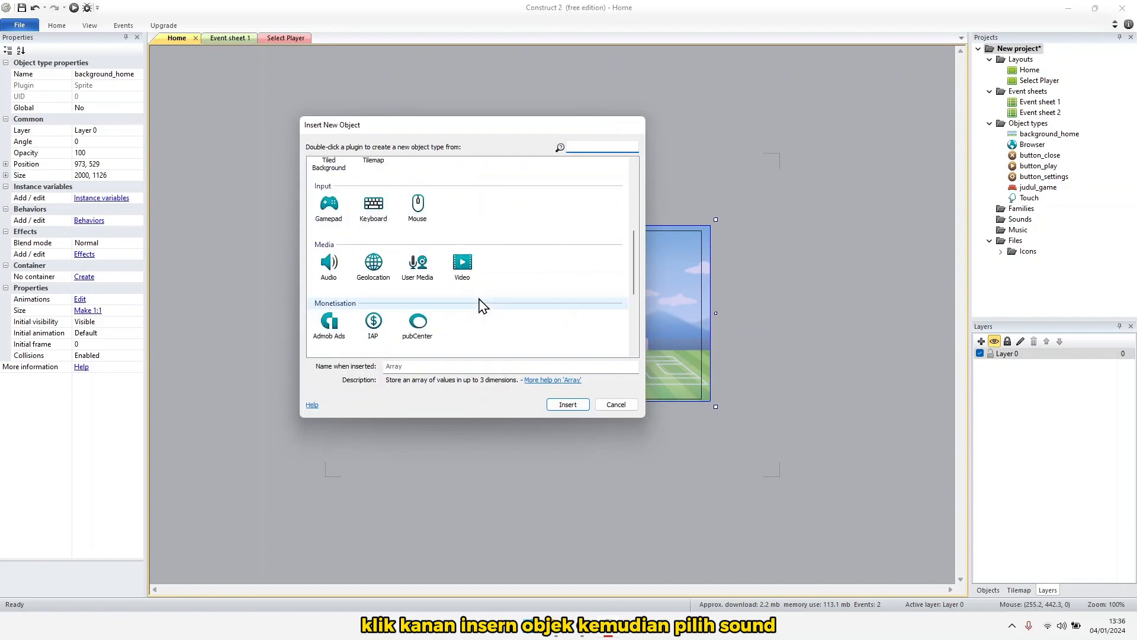
pyautogui.scroll(1, 483, 305)
pyautogui.click(329, 331)
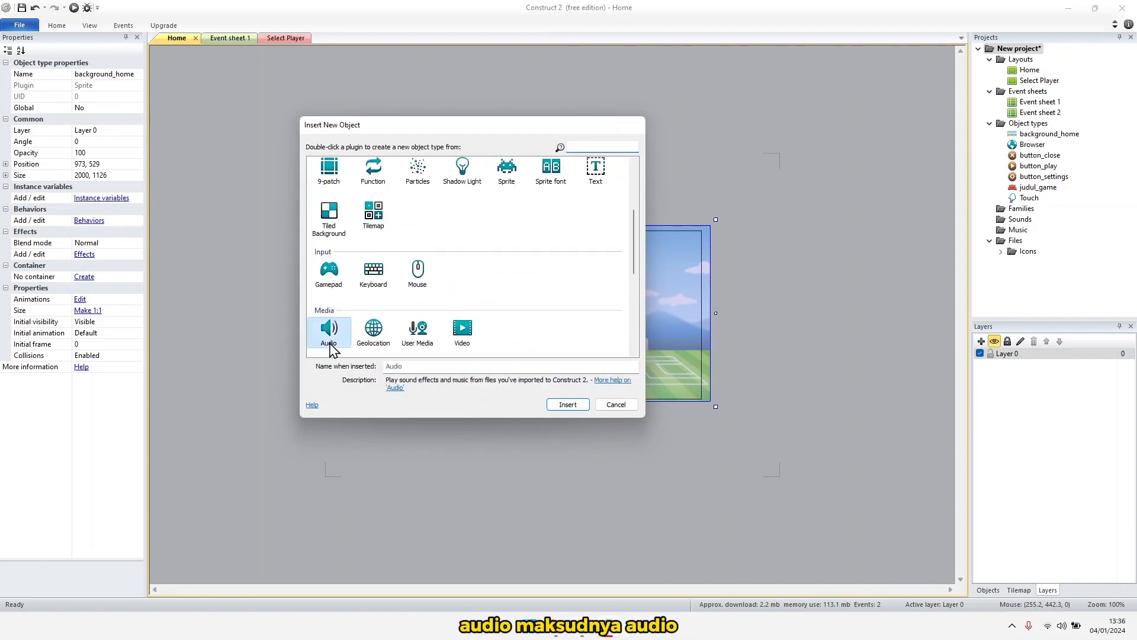
pyautogui.click(579, 406)
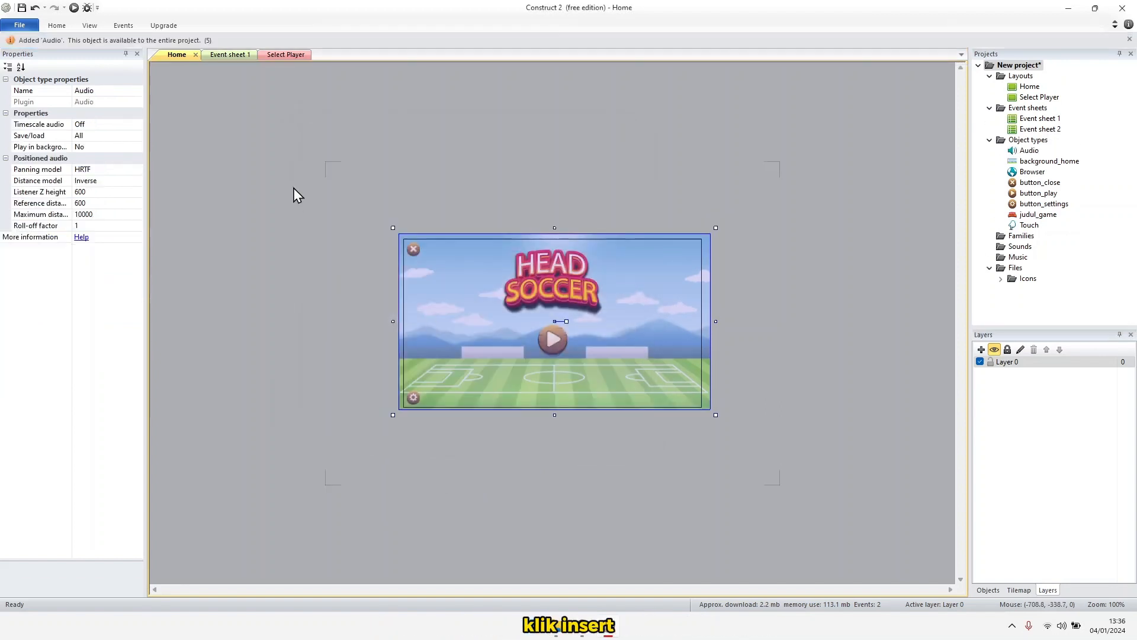
# Start a sound import for the project's Sounds folder and browse to Data_2 (E:) > Construct Game > Game Head Ball > Assets > Sound
pyautogui.click(1017, 245)
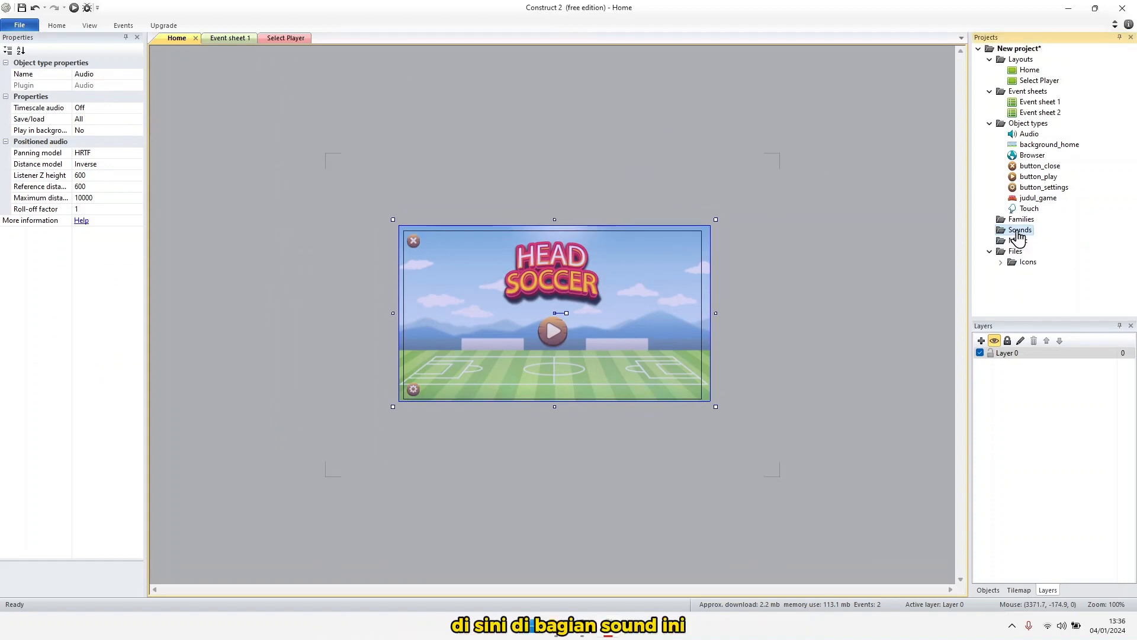
pyautogui.rightClick(1019, 235)
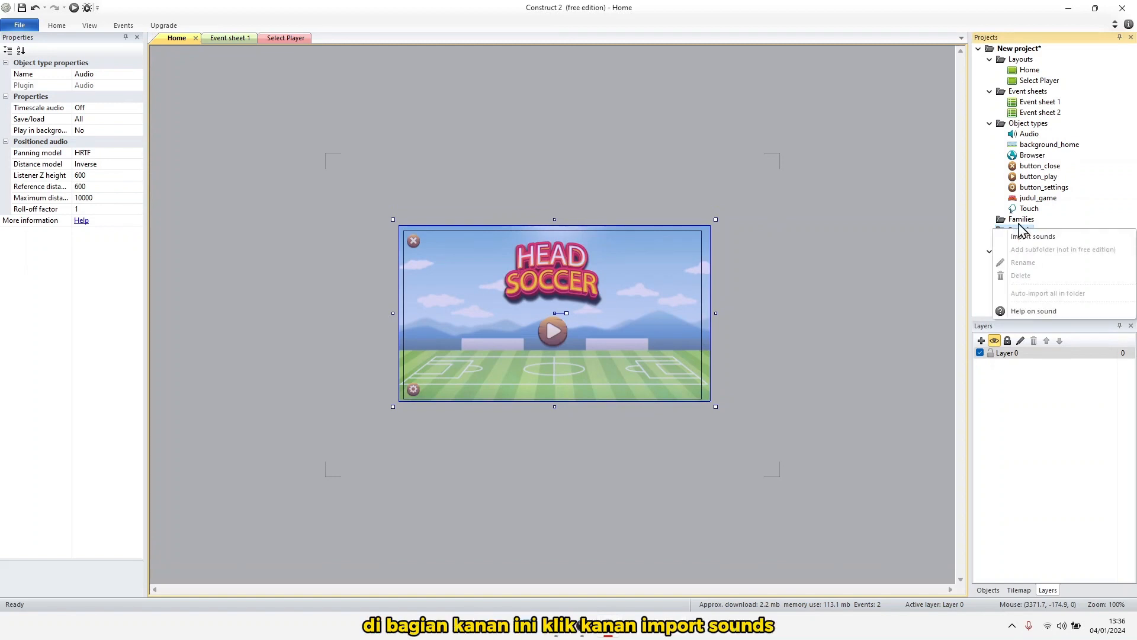
pyautogui.click(1060, 240)
pyautogui.scroll(-2, 429, 325)
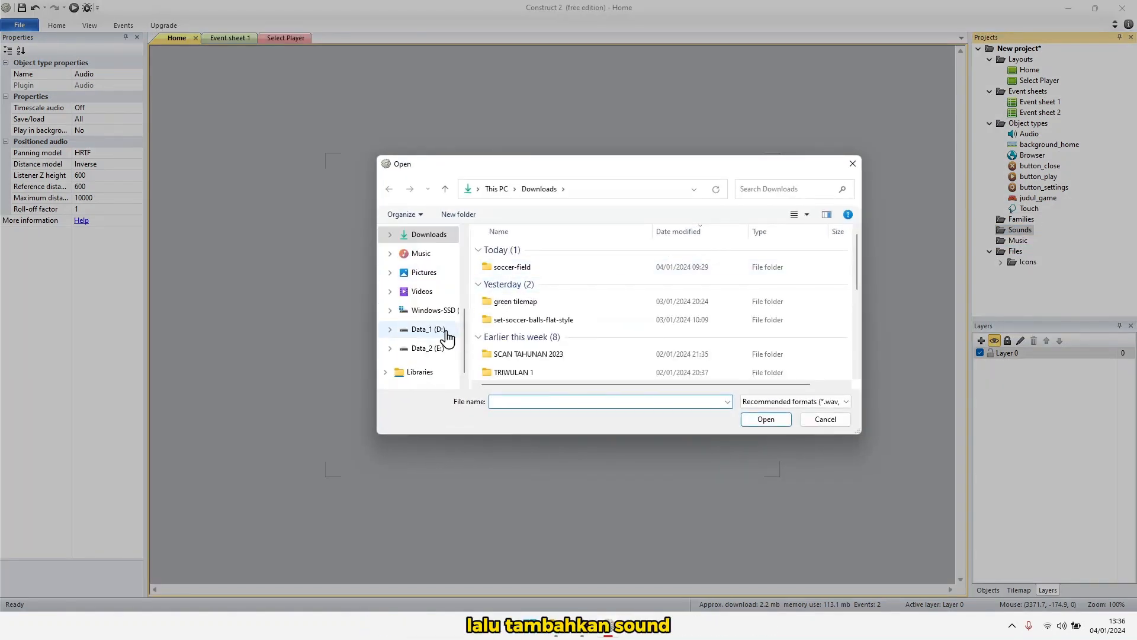
pyautogui.click(428, 348)
pyautogui.scroll(-2, 545, 336)
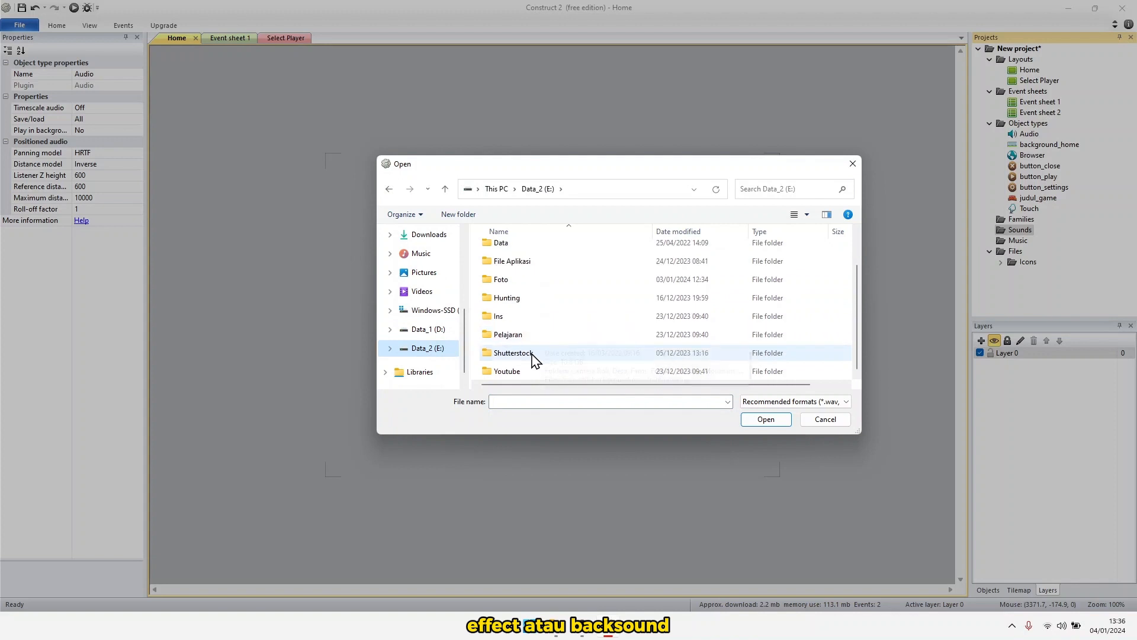
pyautogui.scroll(2, 533, 285)
pyautogui.doubleClick(521, 268)
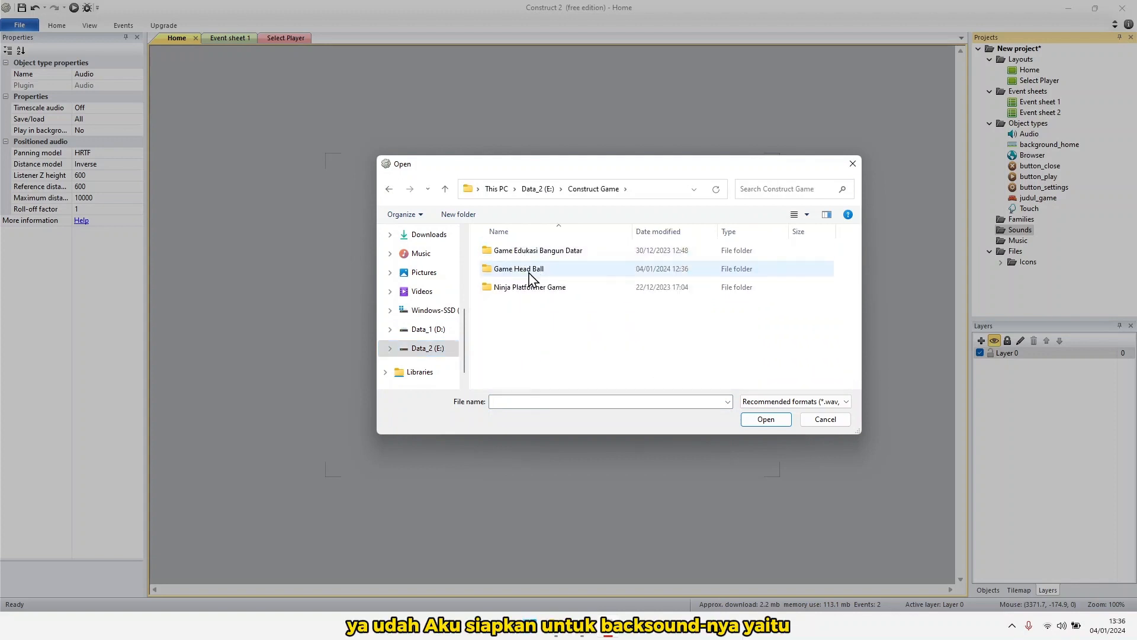
pyautogui.doubleClick(548, 271)
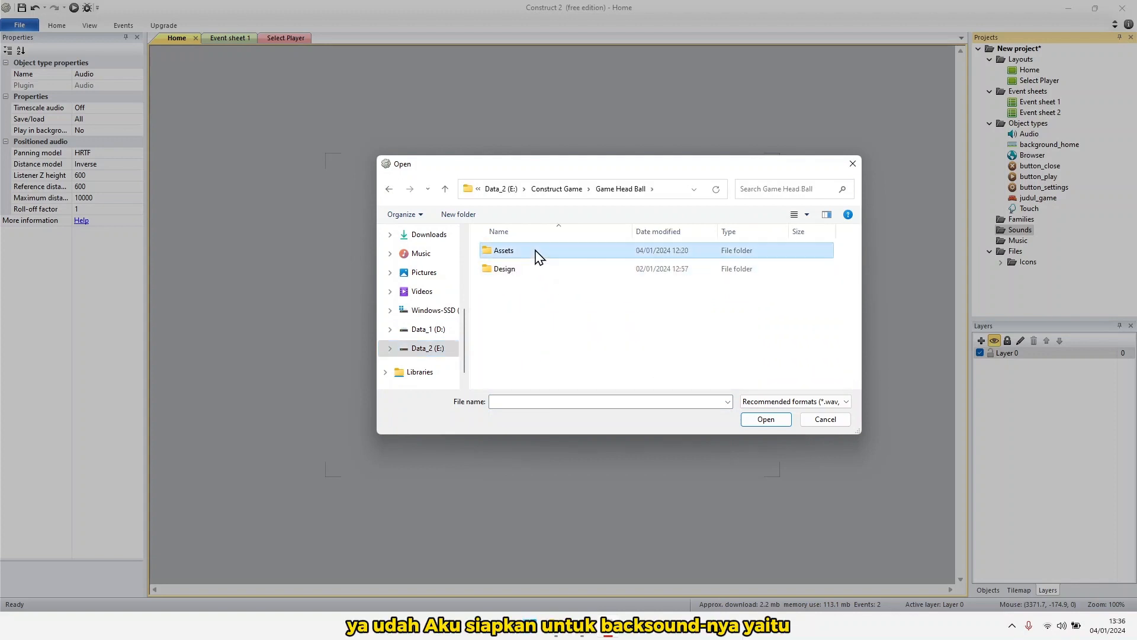
pyautogui.doubleClick(541, 252)
pyautogui.click(628, 264)
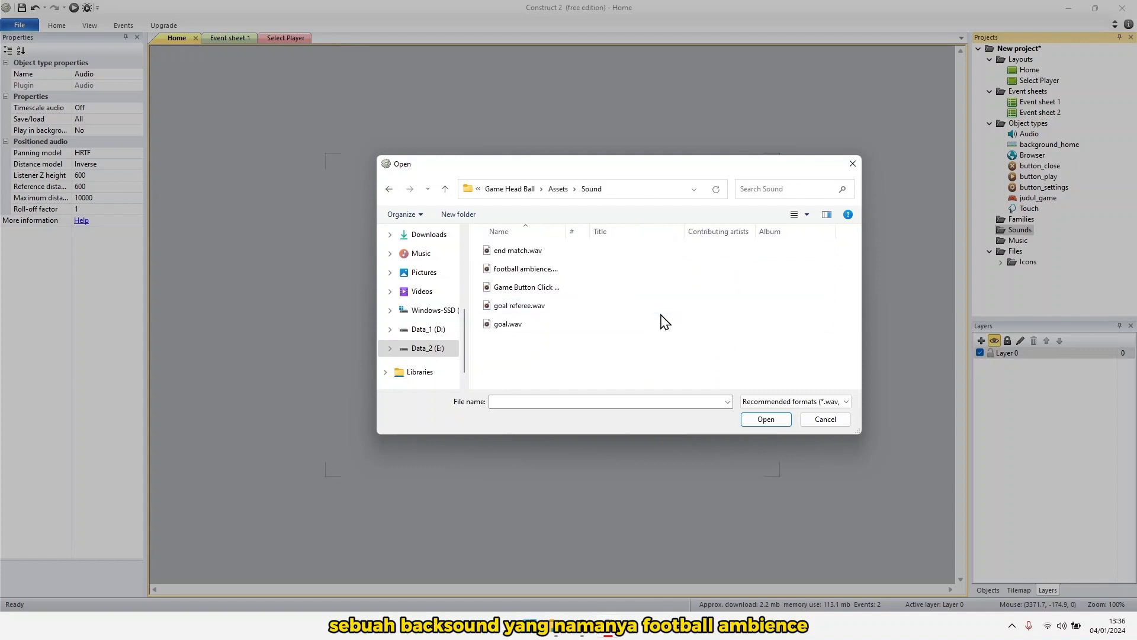
# Import football ambience.wav with the encoding quality set to 96 kbps (lowest quality, quicker download)
pyautogui.click(533, 275)
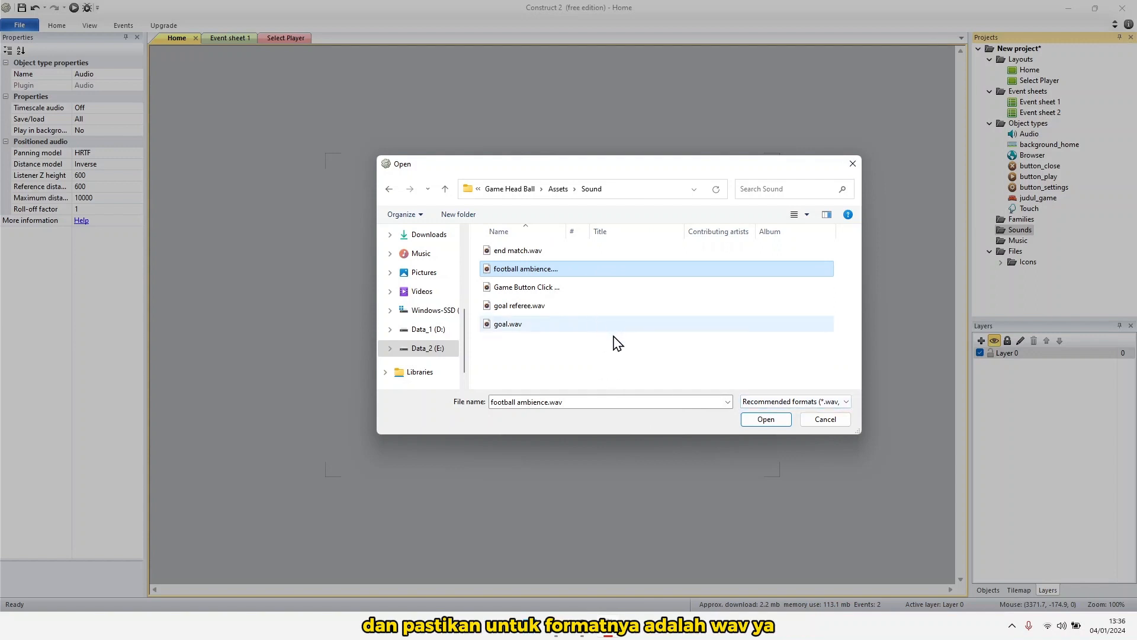
pyautogui.click(766, 420)
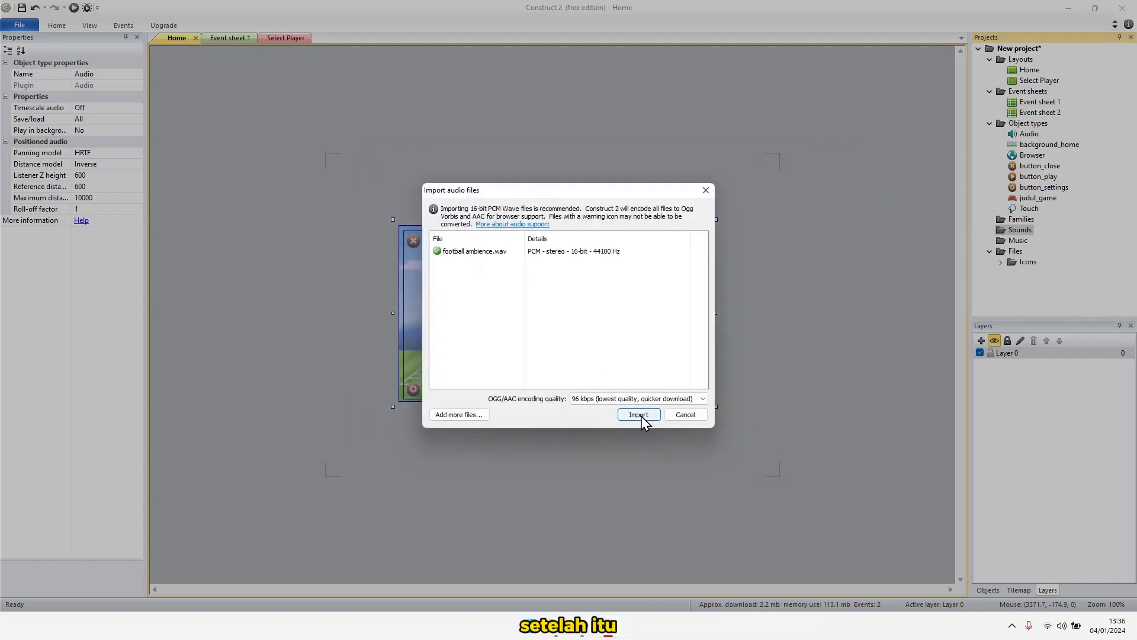
pyautogui.click(645, 399)
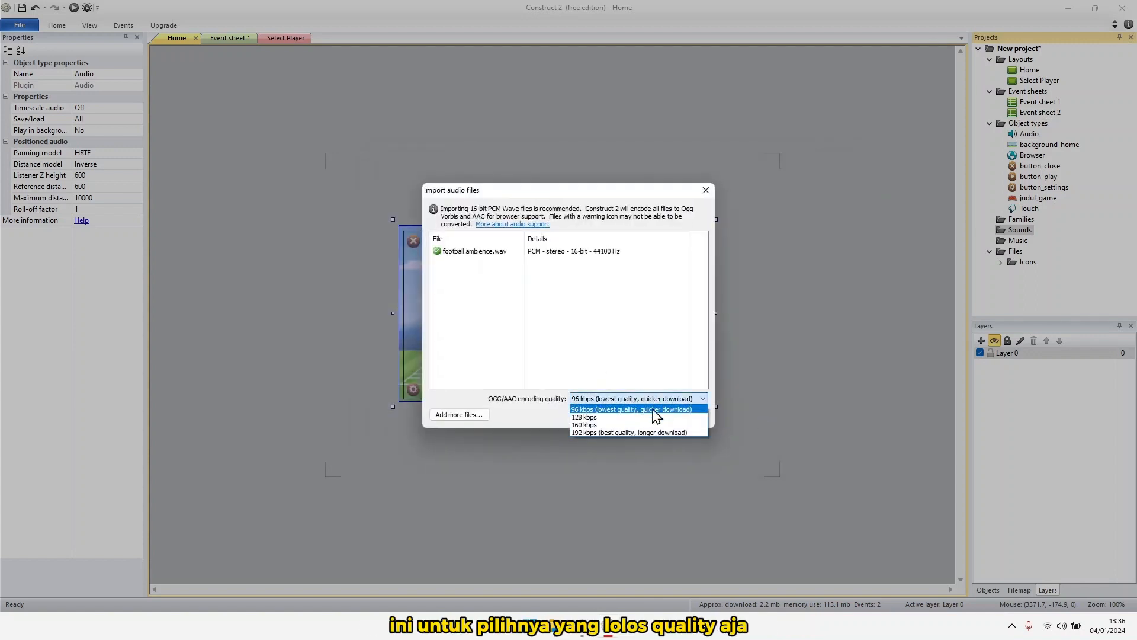
pyautogui.click(613, 412)
pyautogui.click(631, 416)
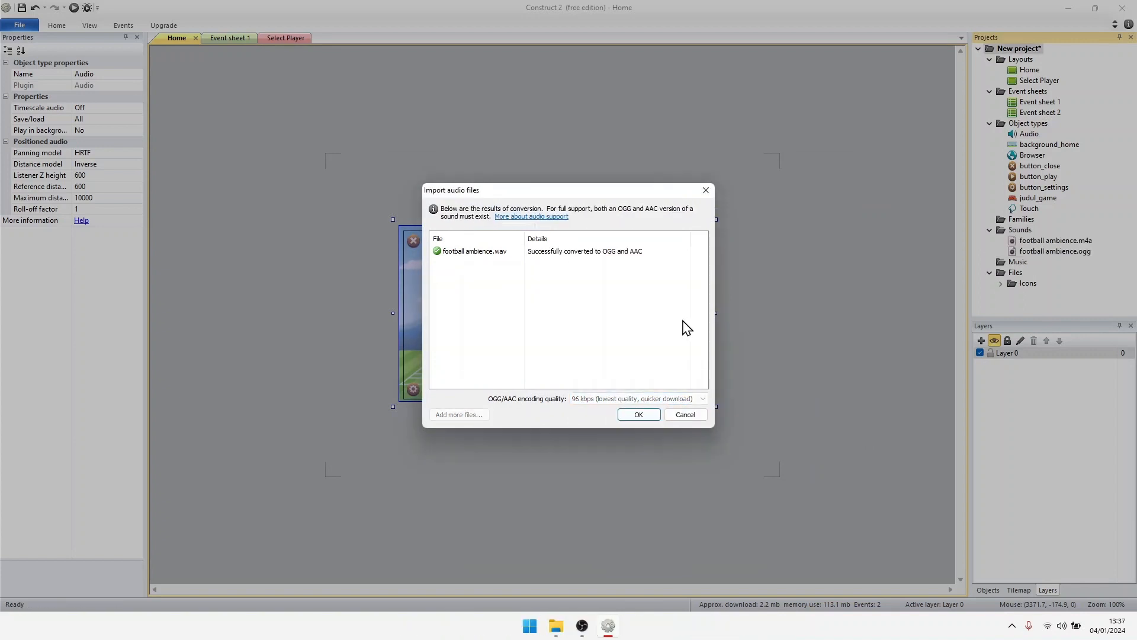
pyautogui.click(638, 414)
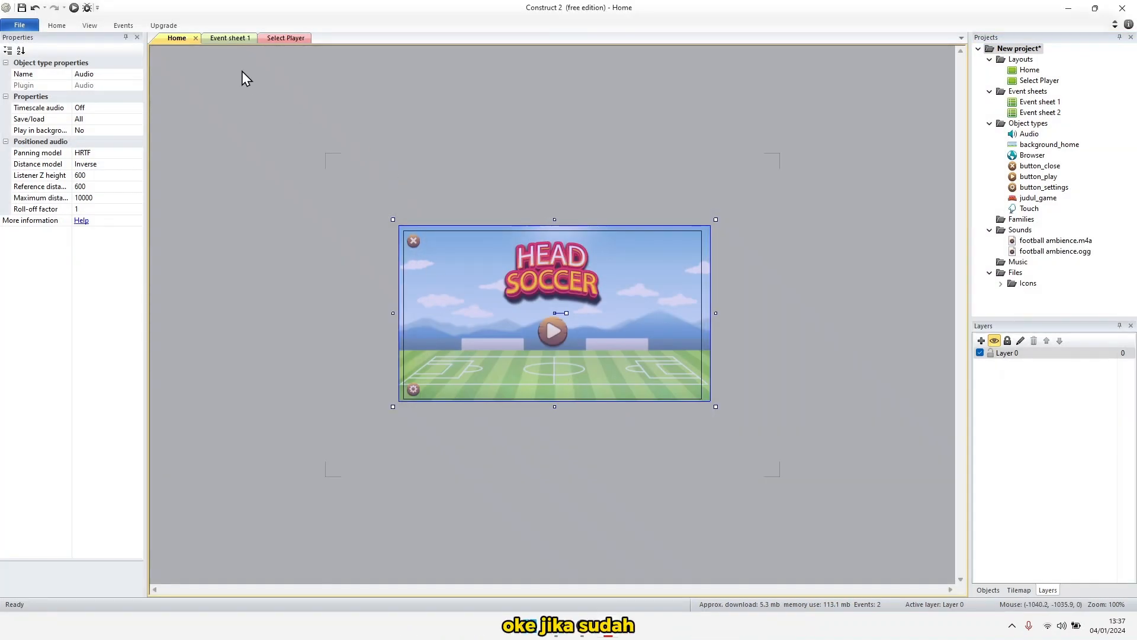
# Add a third event to Event sheet 1 with the System condition On start of layout
pyautogui.click(230, 38)
pyautogui.click(190, 114)
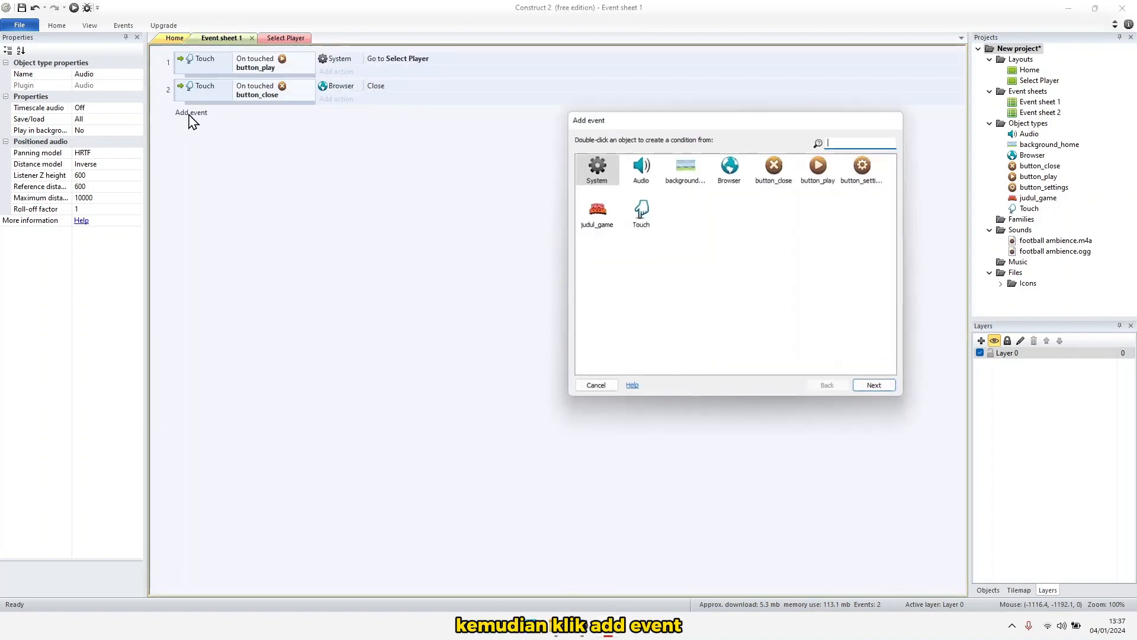
pyautogui.doubleClick(597, 169)
pyautogui.scroll(-10, 671, 276)
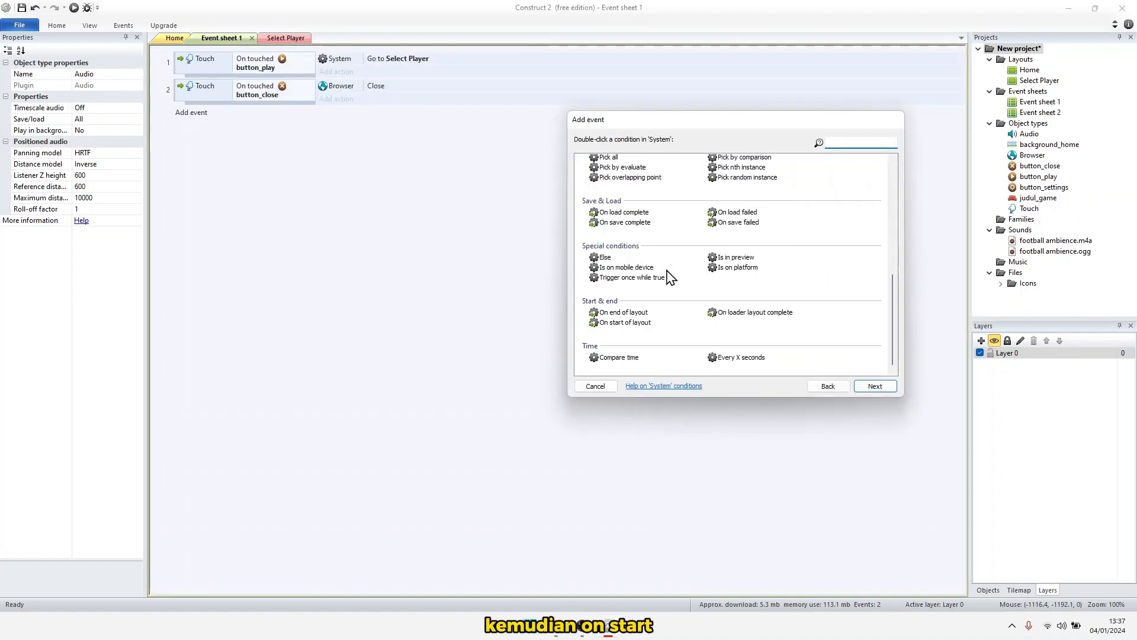
pyautogui.click(626, 323)
pyautogui.click(873, 388)
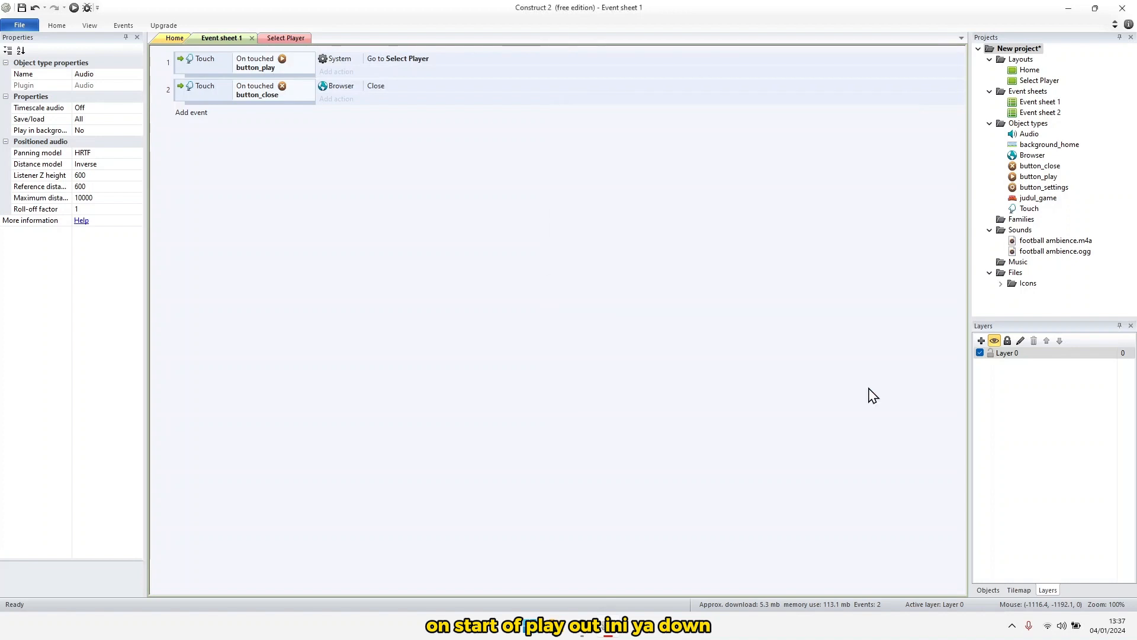
# Start an Audio Play action on the On start of layout event with football ambience as the audio file
pyautogui.click(354, 115)
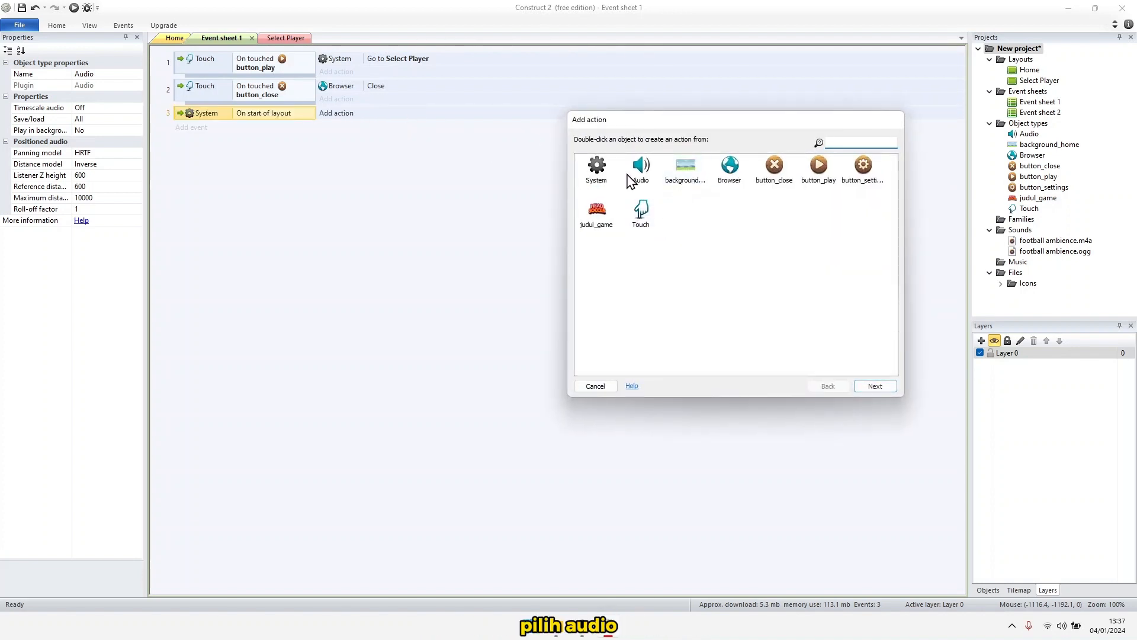
pyautogui.doubleClick(640, 169)
pyautogui.scroll(-5, 628, 272)
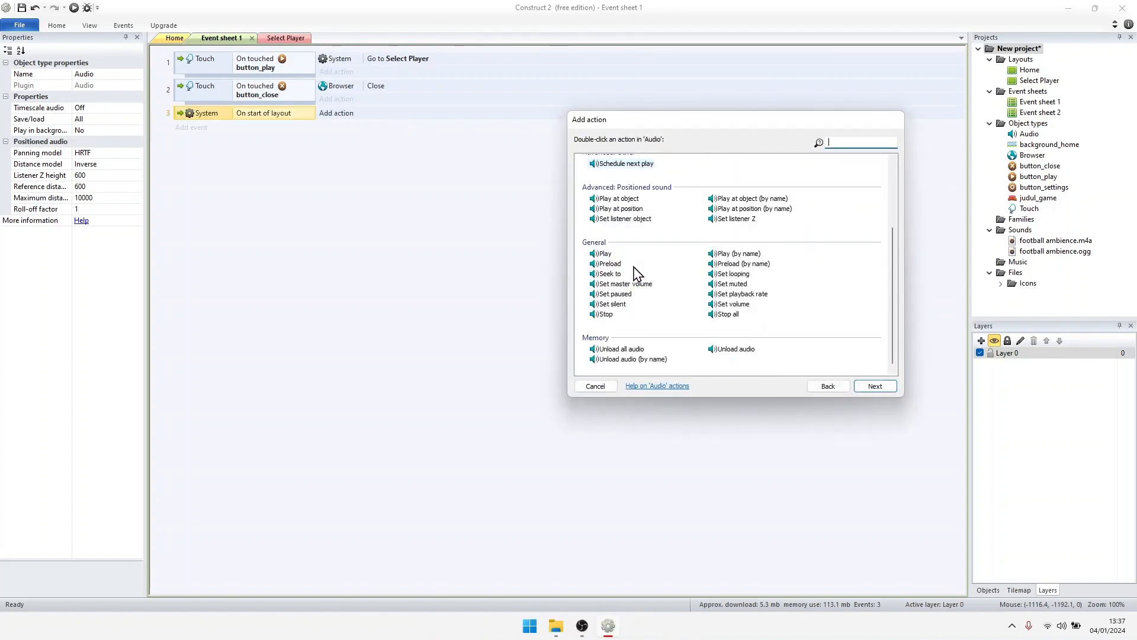
pyautogui.doubleClick(605, 255)
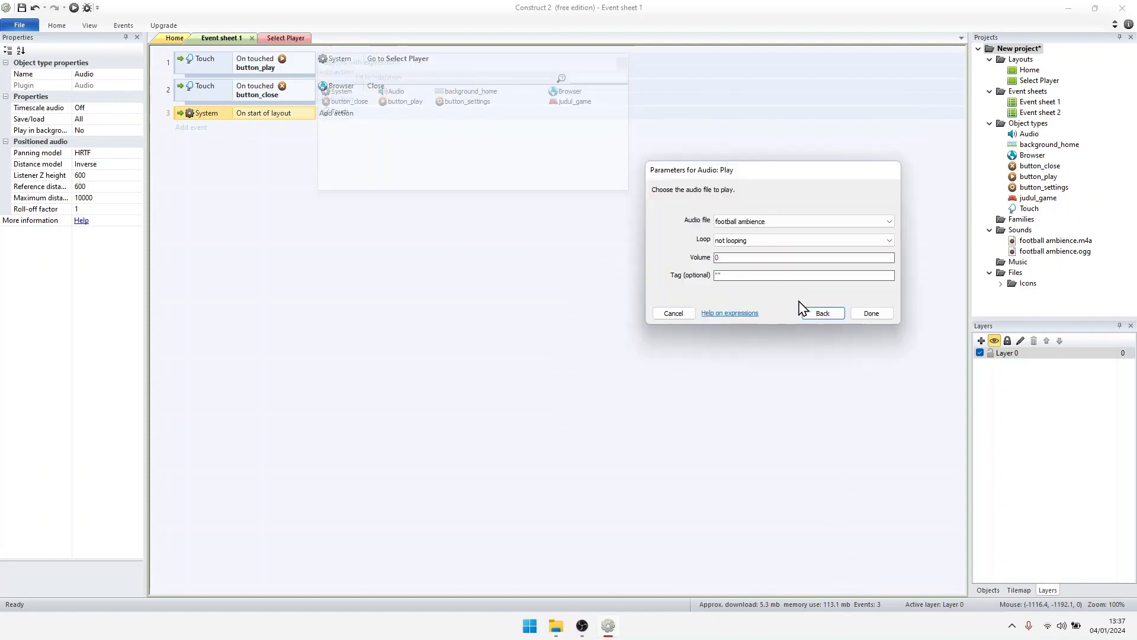
pyautogui.click(766, 223)
pyautogui.click(740, 232)
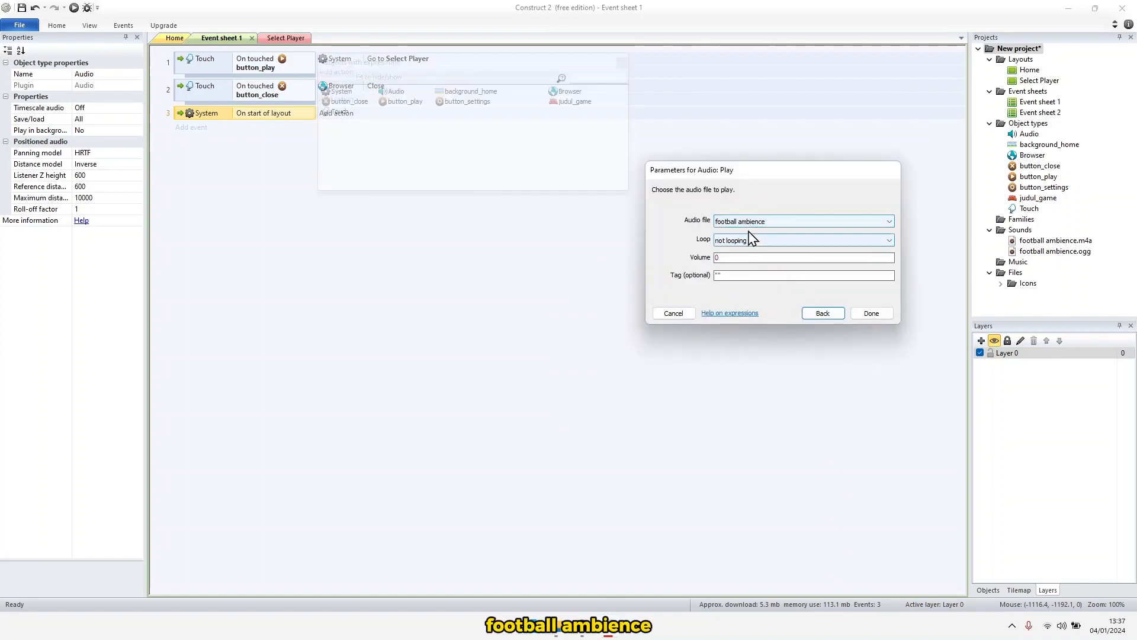
# Set the Audio Play action to looping with volume -10 and tag "backsound", and add it to the On start of layout event
pyautogui.click(777, 241)
pyautogui.click(727, 259)
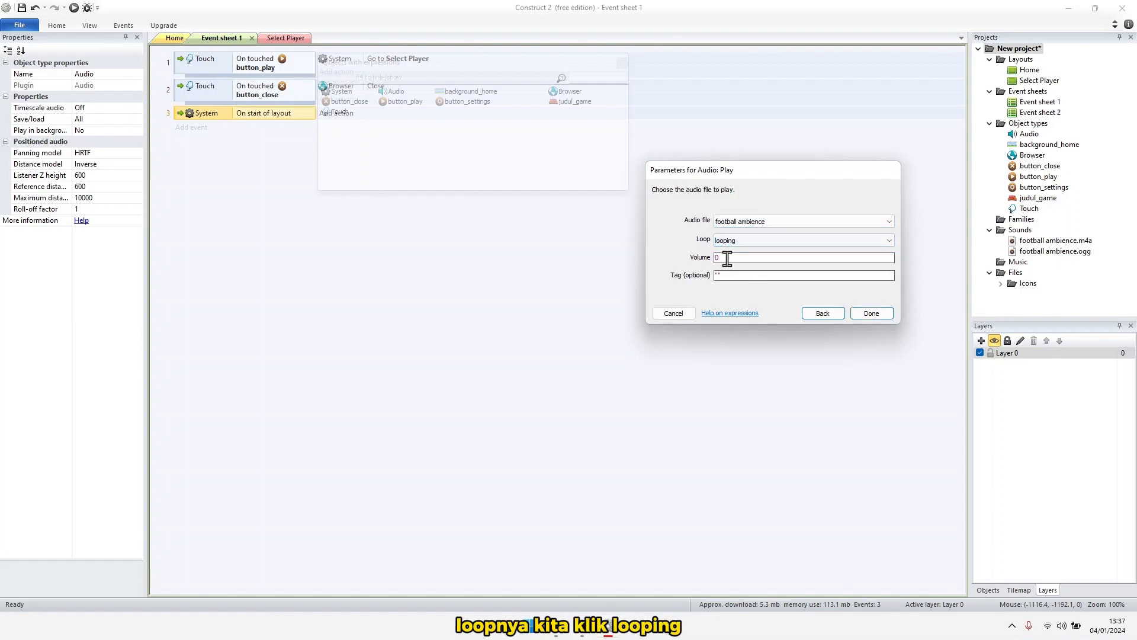
pyautogui.press('Tab')
pyautogui.write('-')
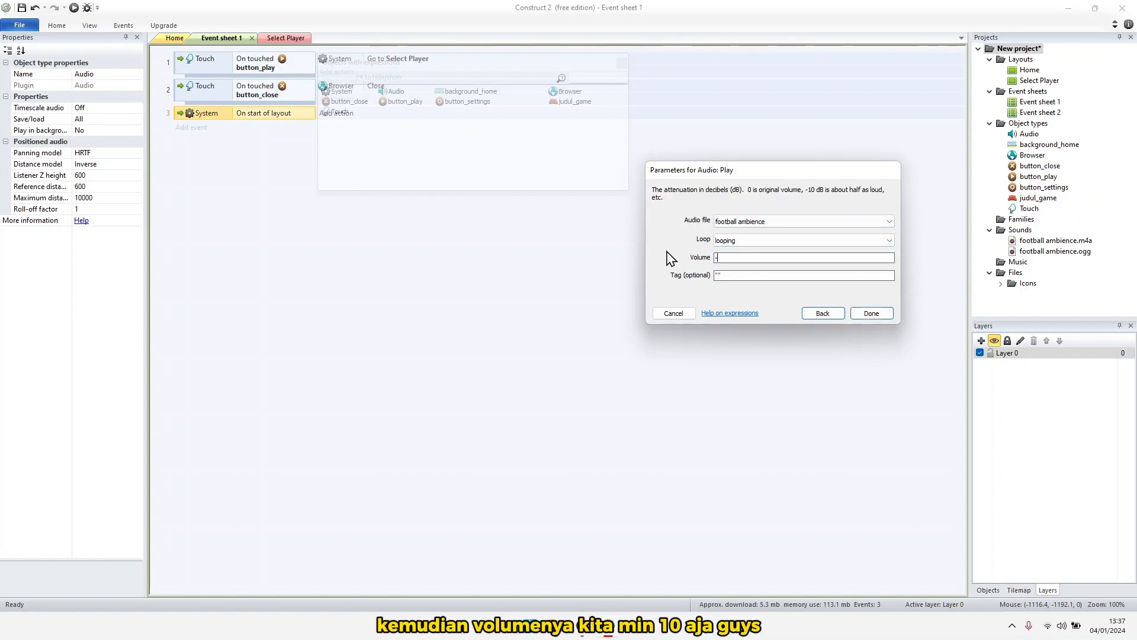
pyautogui.click(718, 275)
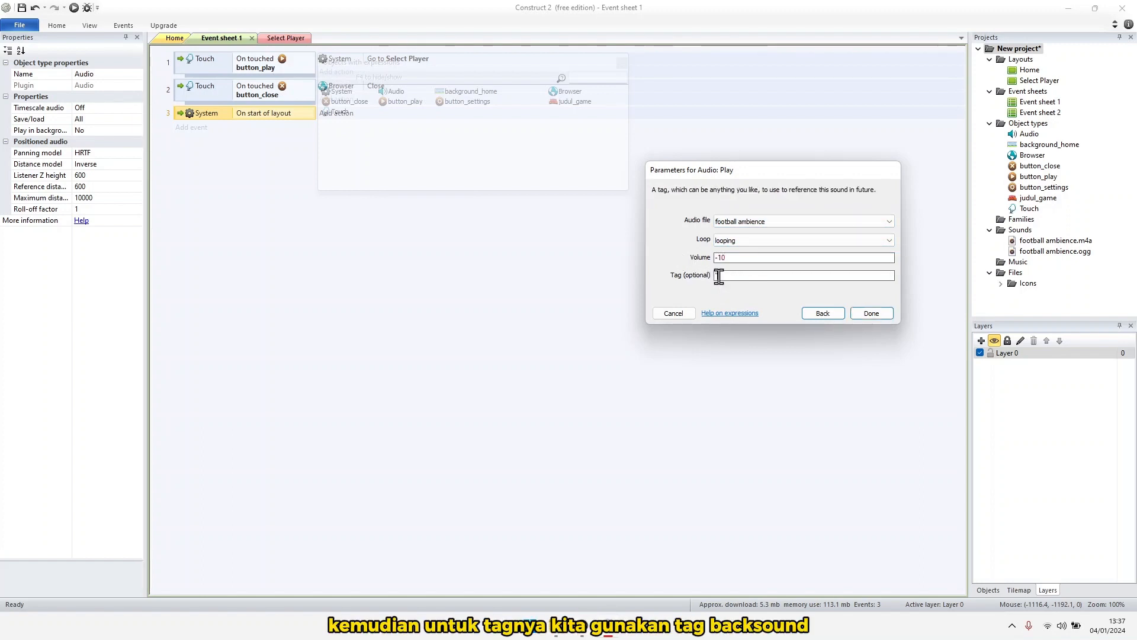
pyautogui.write('backsound"')
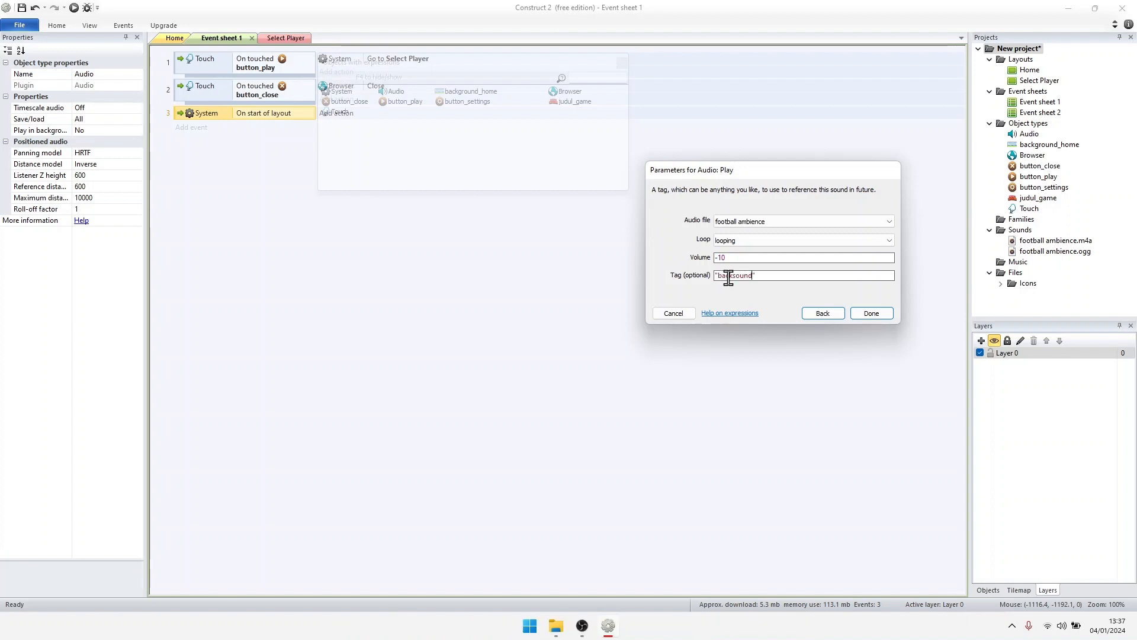
pyautogui.click(860, 315)
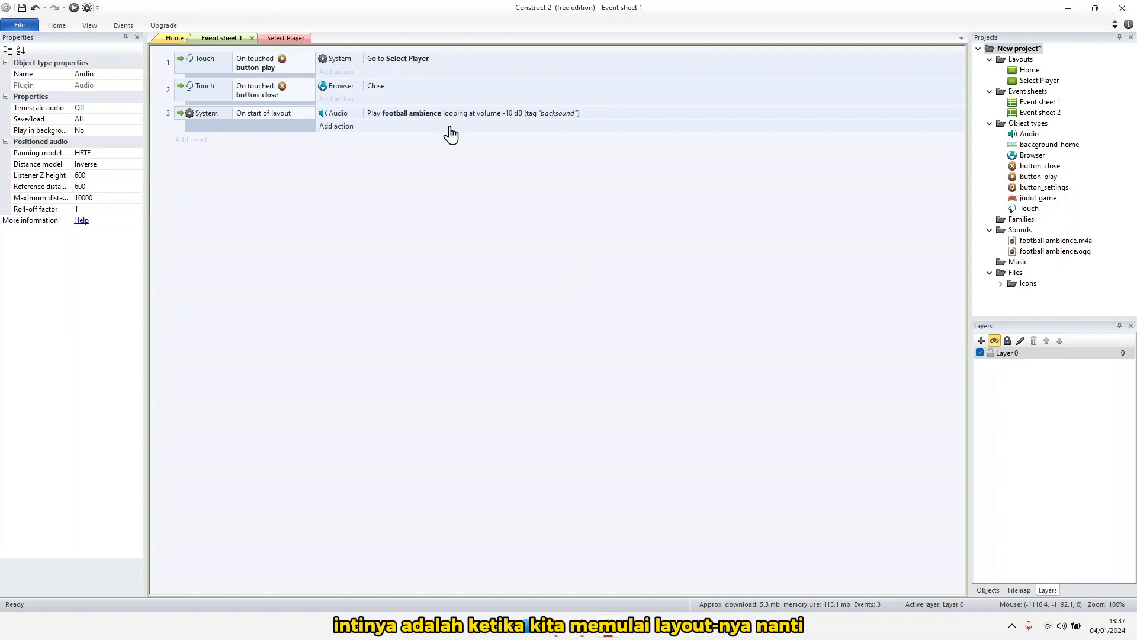
pyautogui.click(432, 115)
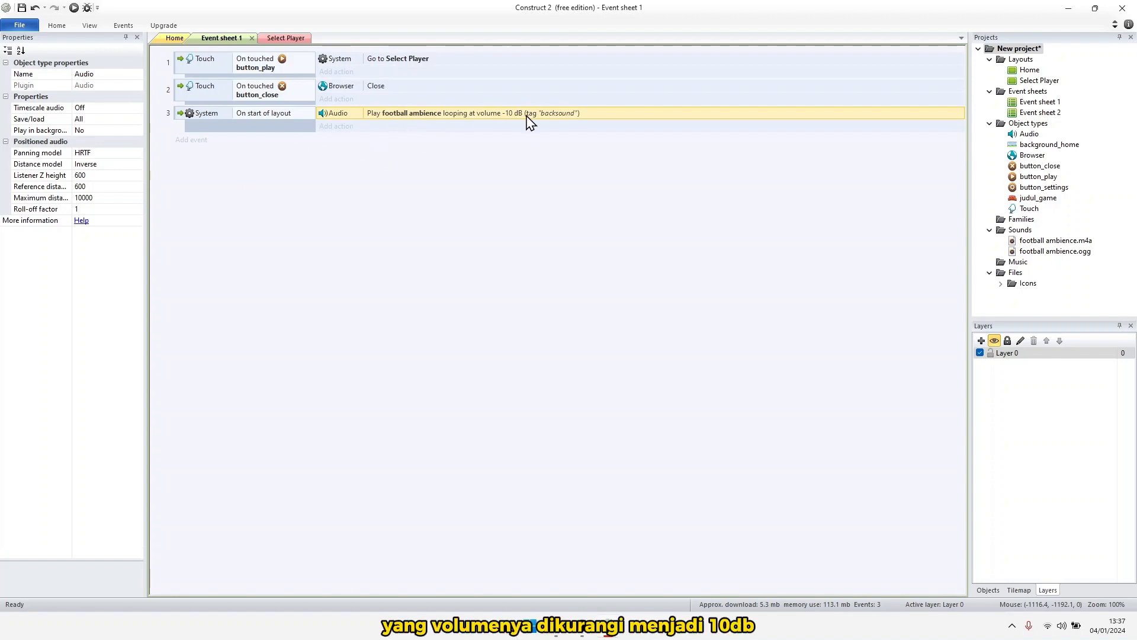
# Preview the Home layout in the browser to check the background sound, and exit the game with its close button
pyautogui.click(176, 39)
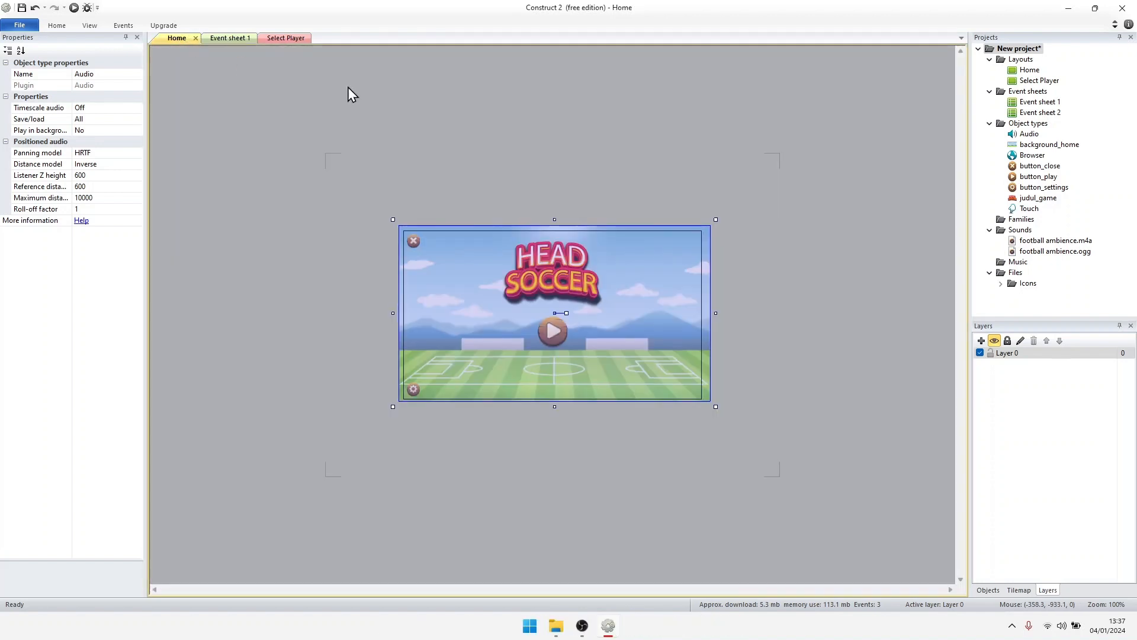
pyautogui.click(199, 79)
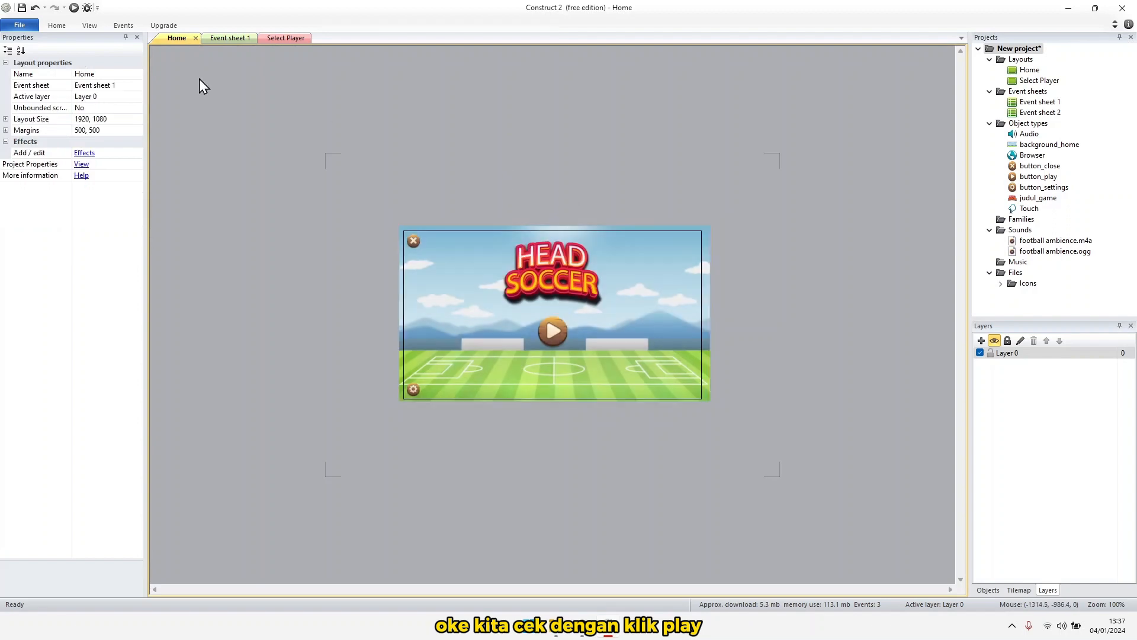
pyautogui.click(72, 8)
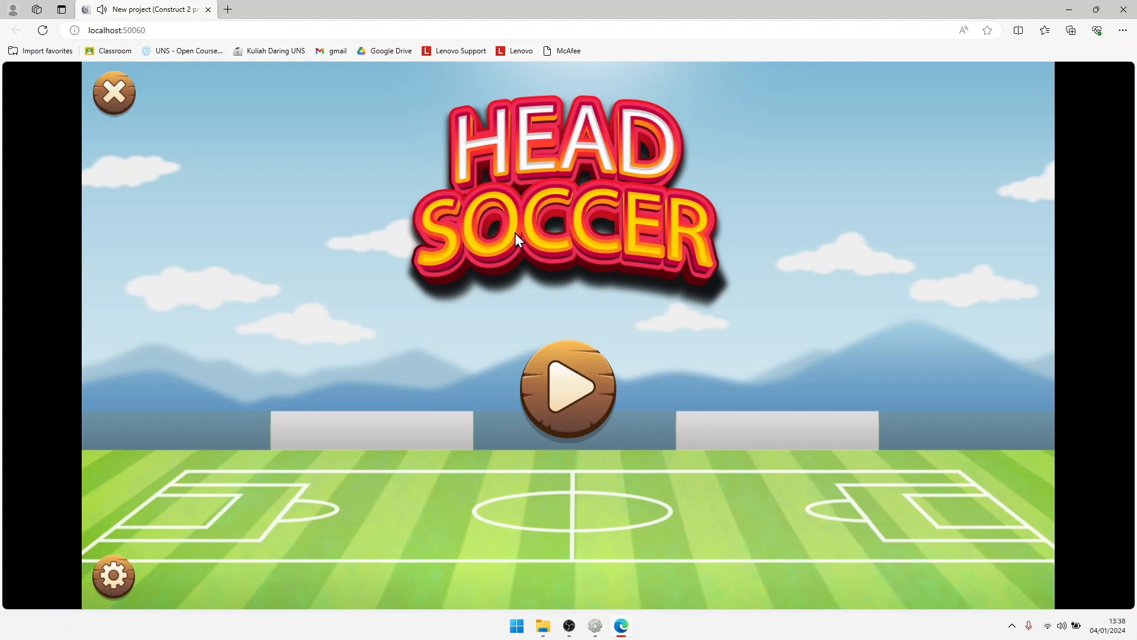
pyautogui.click(122, 105)
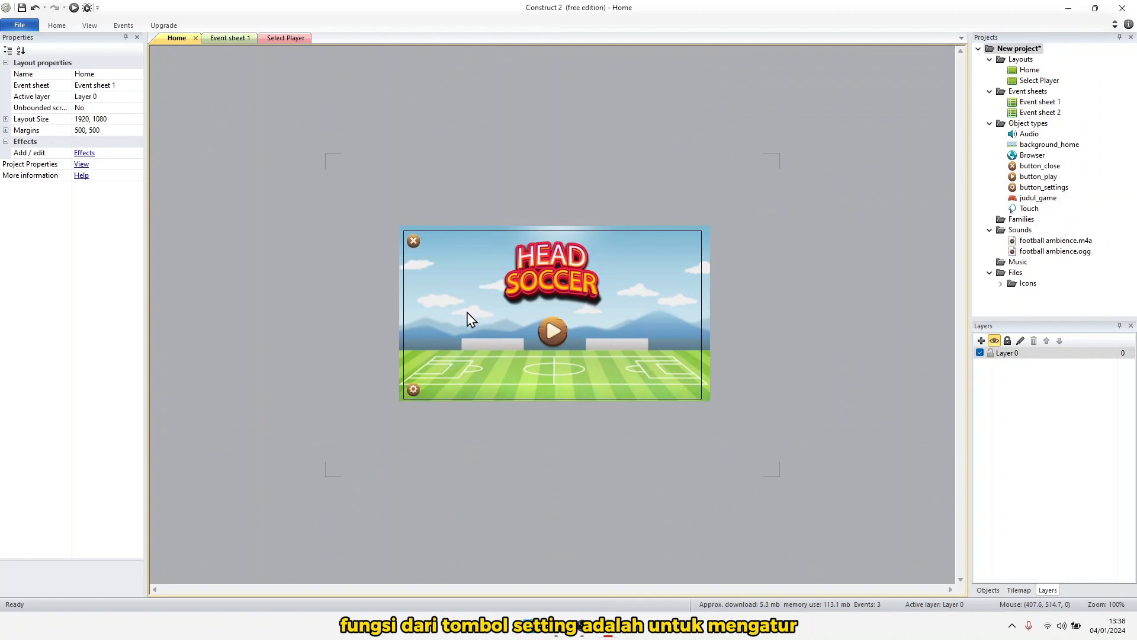
pyautogui.click(419, 390)
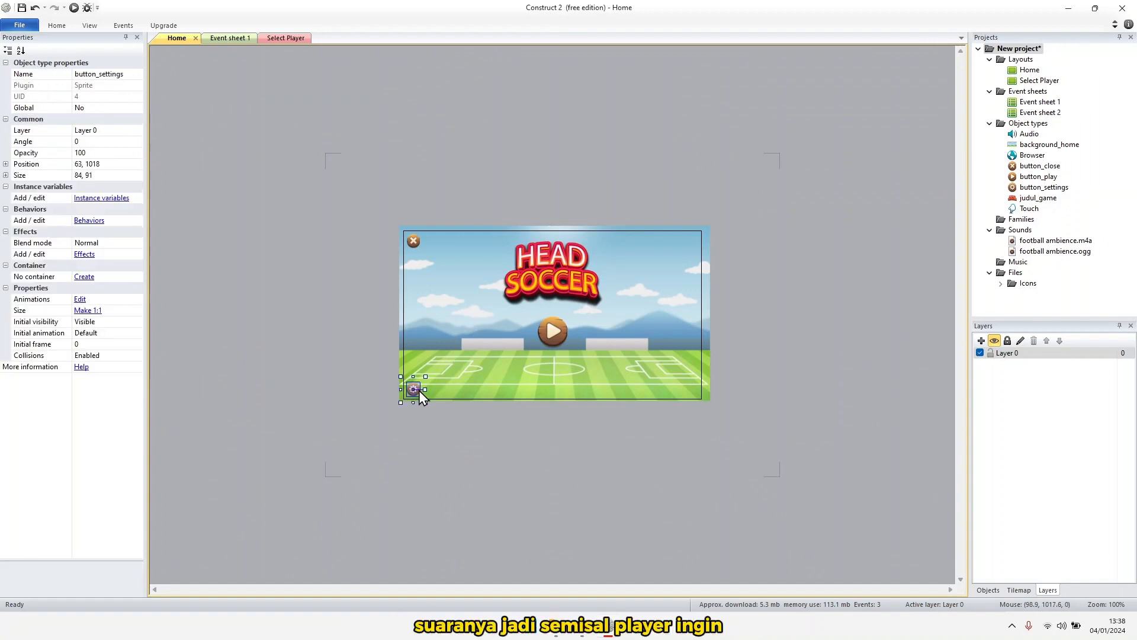
pyautogui.click(335, 340)
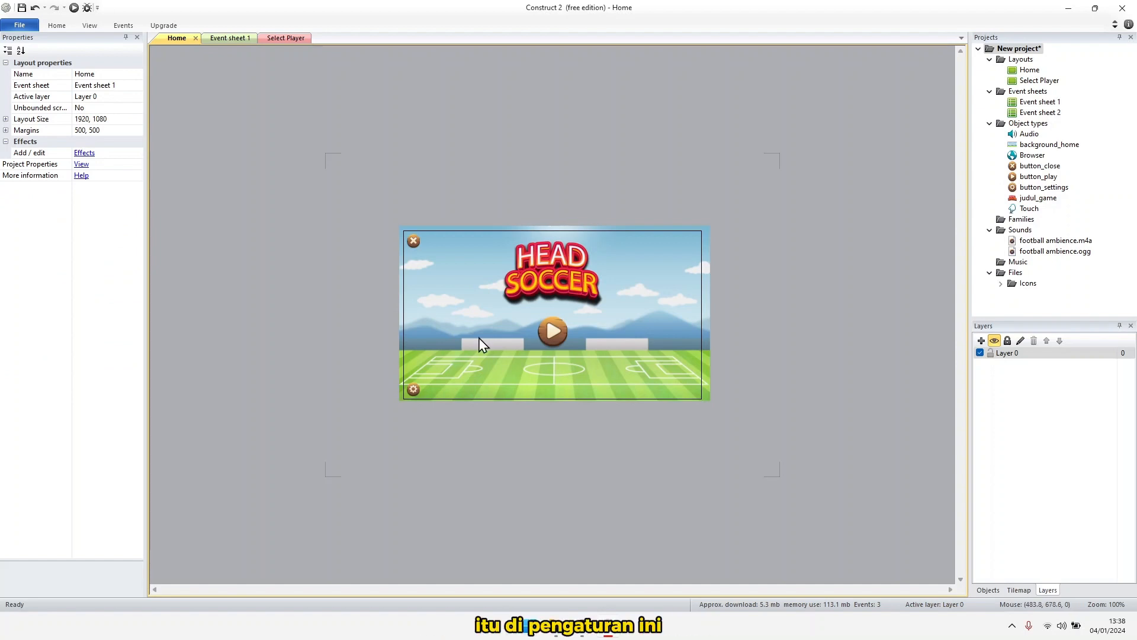
pyautogui.click(419, 388)
pyautogui.click(337, 258)
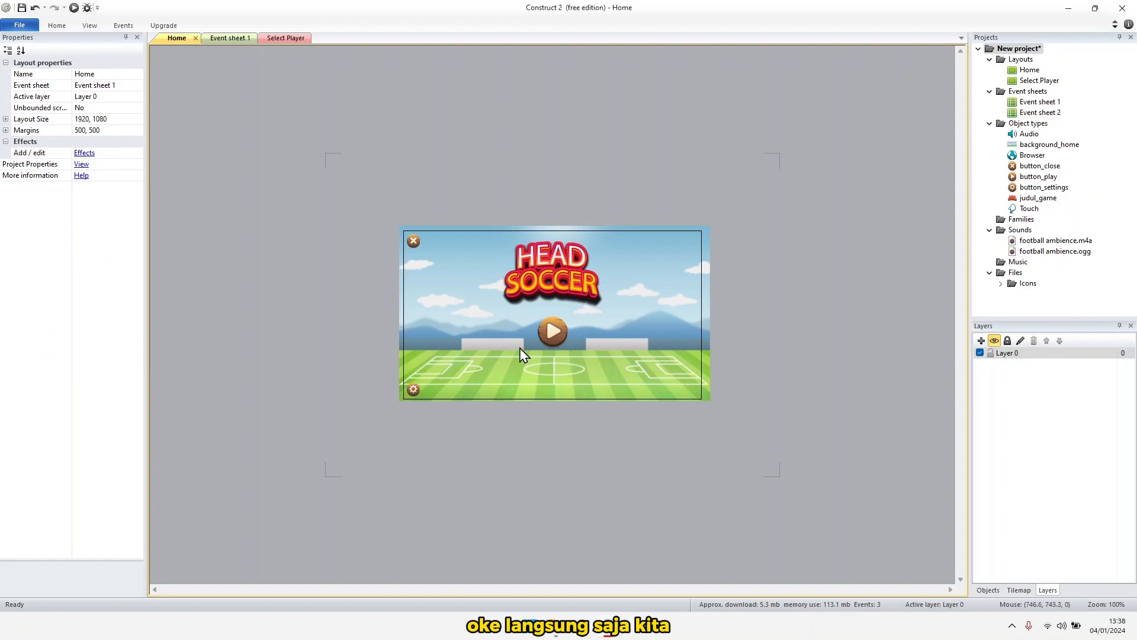
# Insert a new Sprite object named block_sprite over the background of the Home layout
pyautogui.click(477, 342)
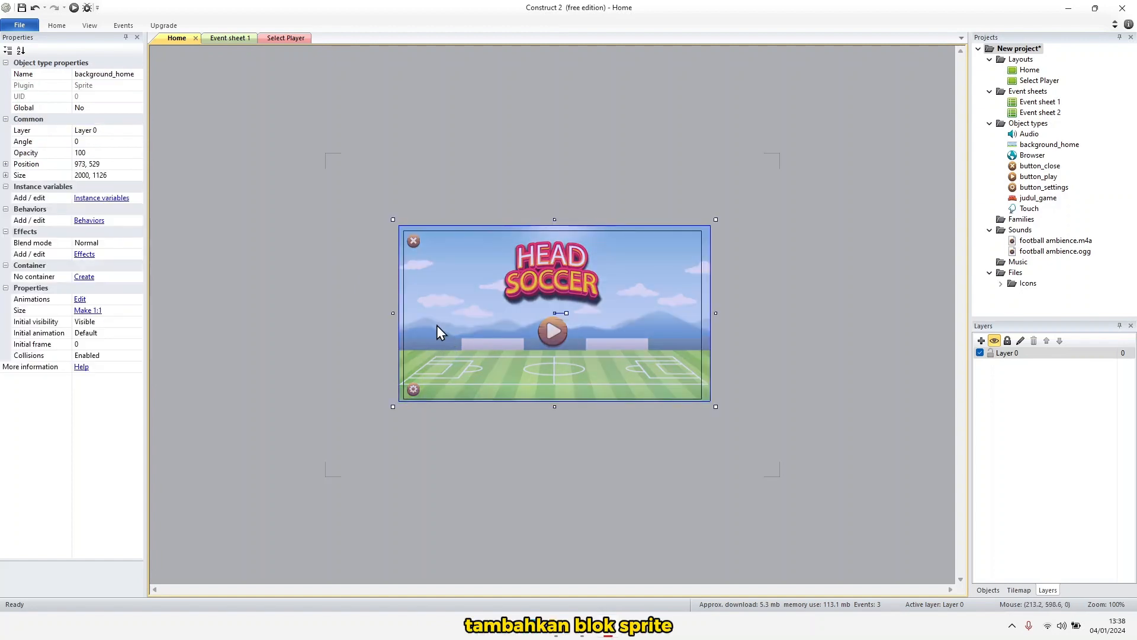
pyautogui.rightClick(428, 302)
pyautogui.click(471, 304)
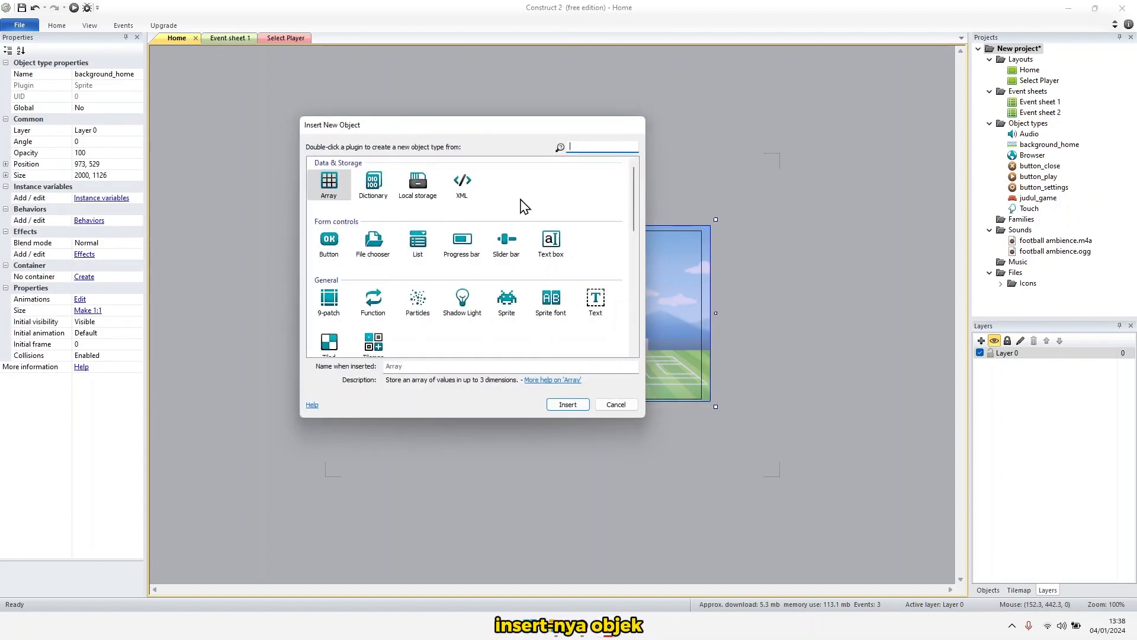
pyautogui.click(503, 300)
pyautogui.click(447, 367)
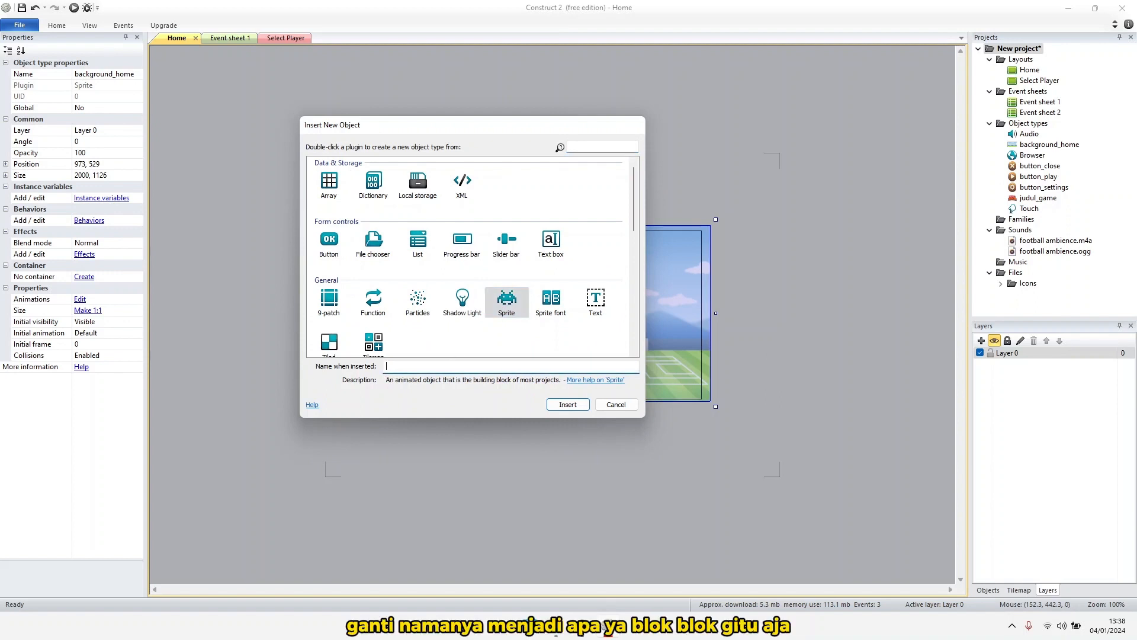
pyautogui.write('block_sprite')
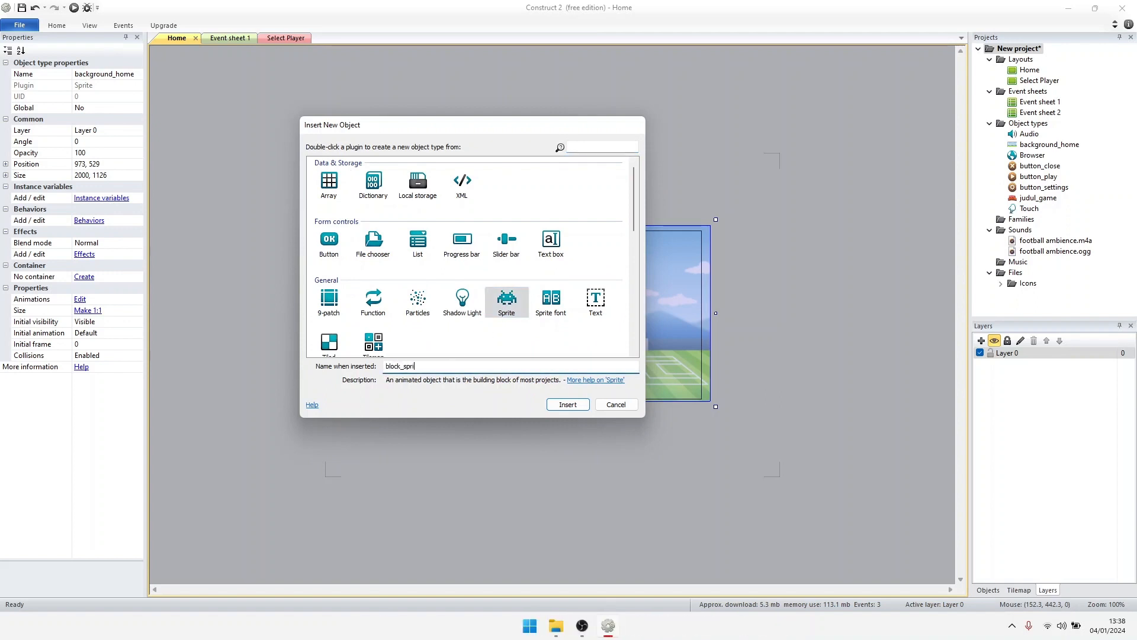
pyautogui.press('Return')
pyautogui.click(524, 323)
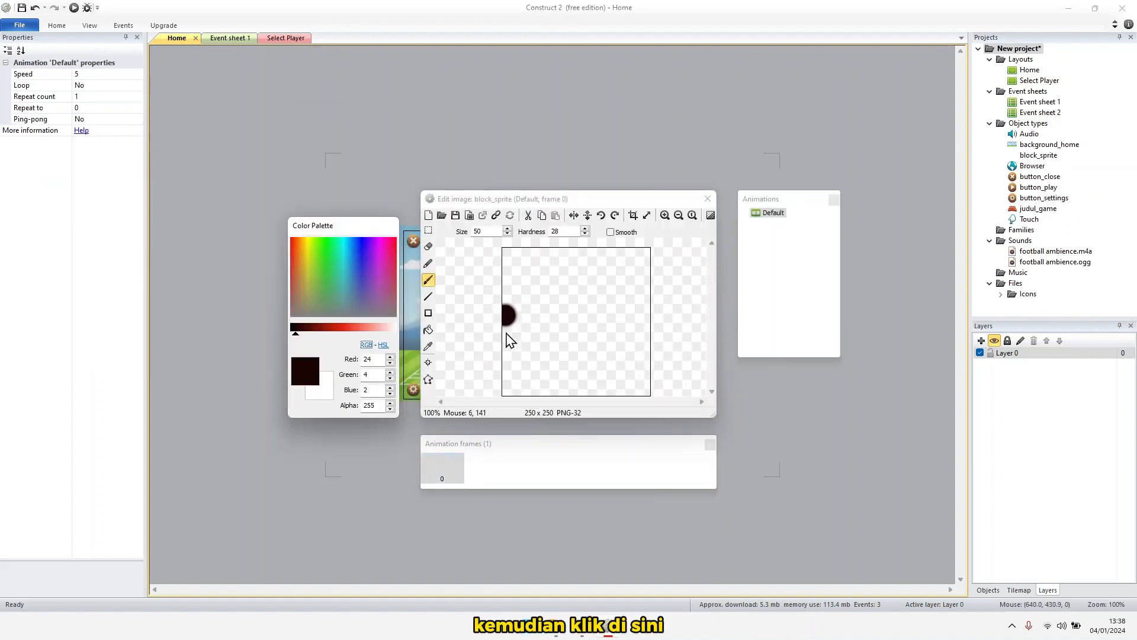
# Resize the block_sprite image canvas to 1920 x 1080 pixels
pyautogui.click(647, 215)
pyautogui.write('1920')
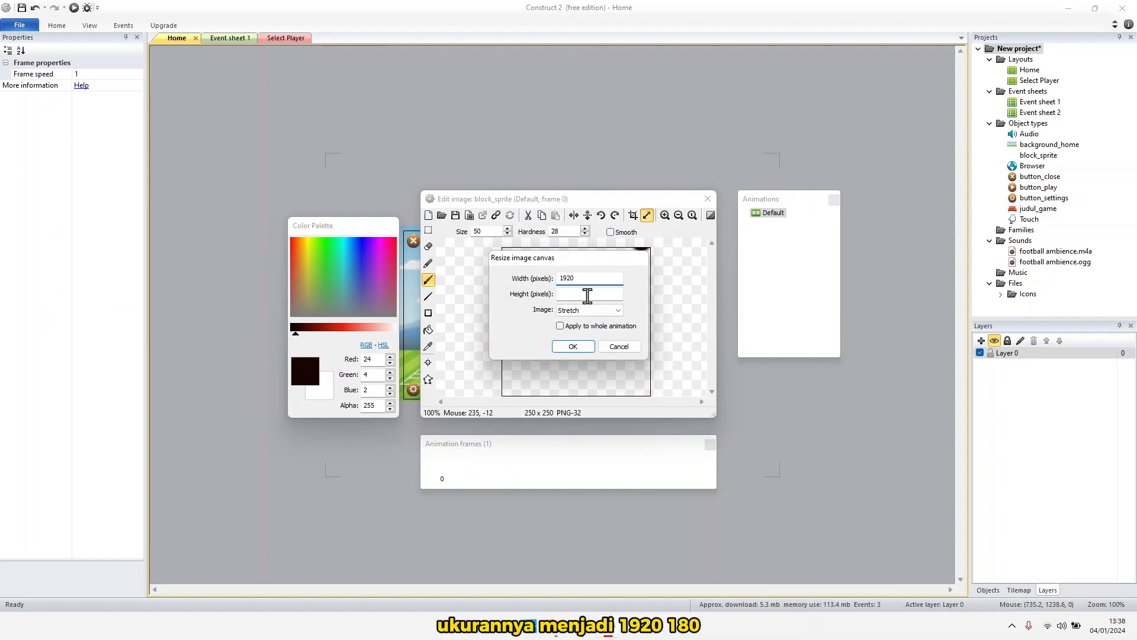
pyautogui.press('Tab')
pyautogui.click(573, 349)
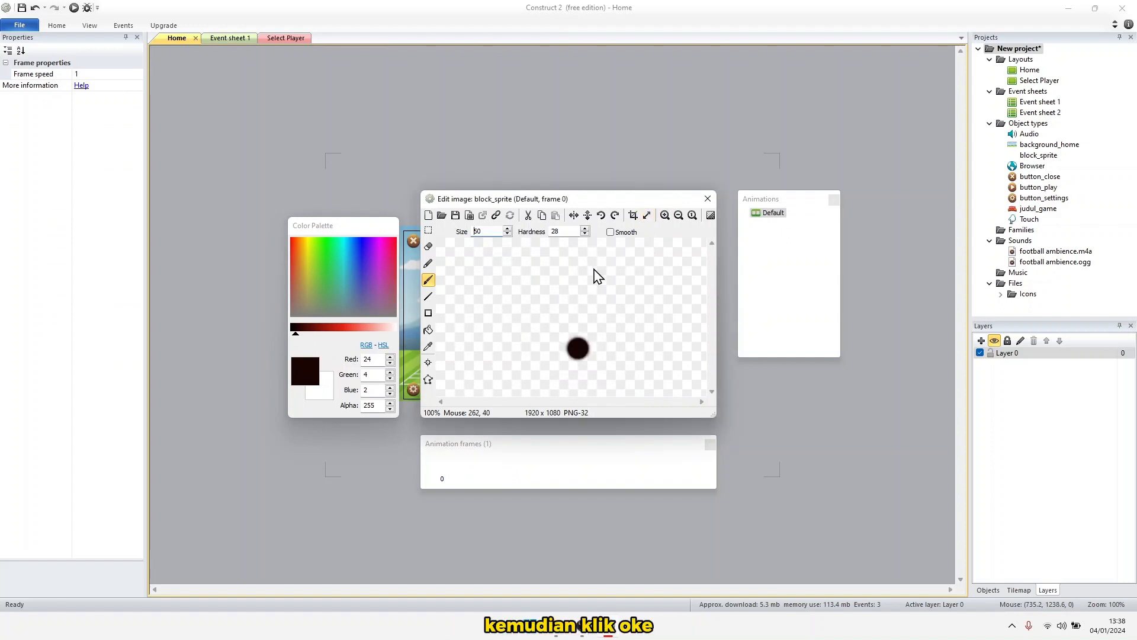
# Fill the whole block_sprite image with near-black (RGB 14, 2, 1) and close the image editor
pyautogui.click(428, 331)
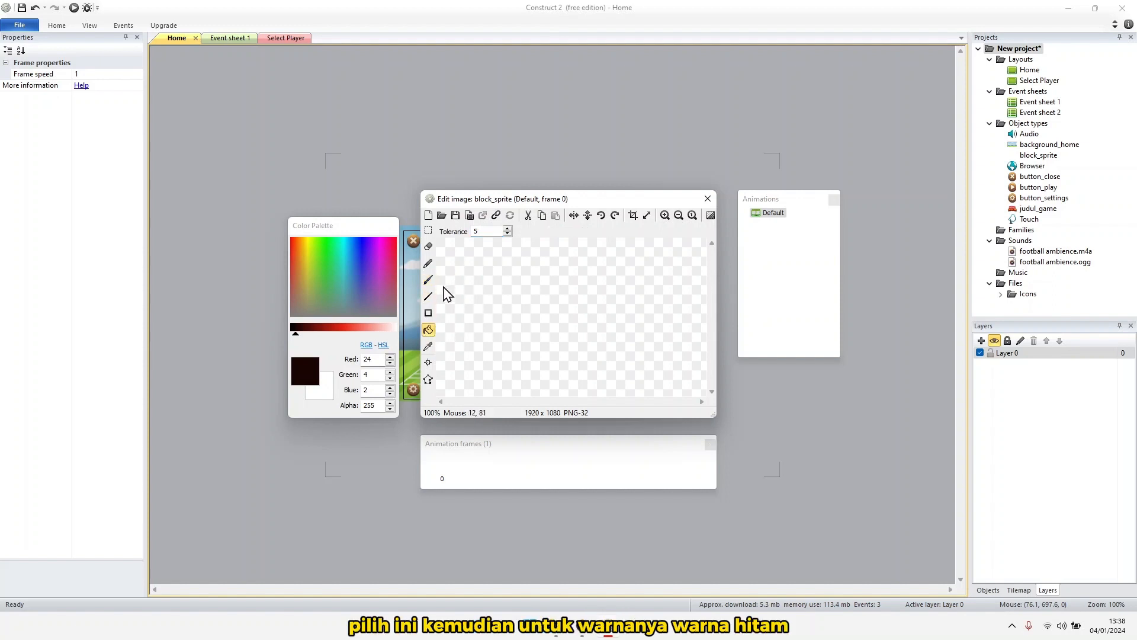
pyautogui.click(294, 333)
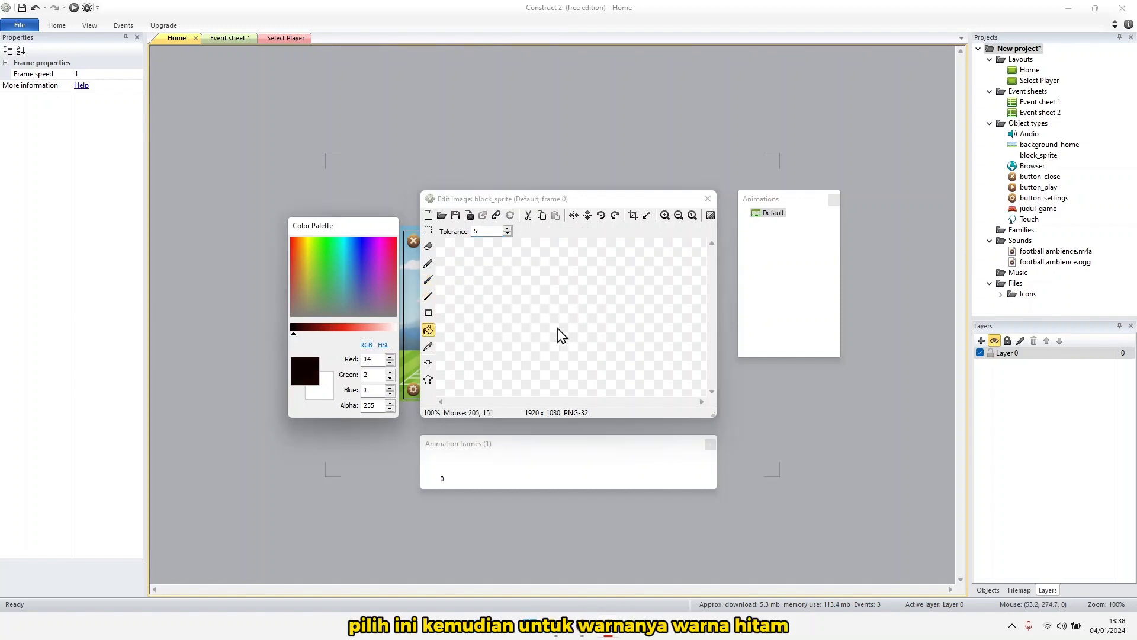
pyautogui.click(568, 325)
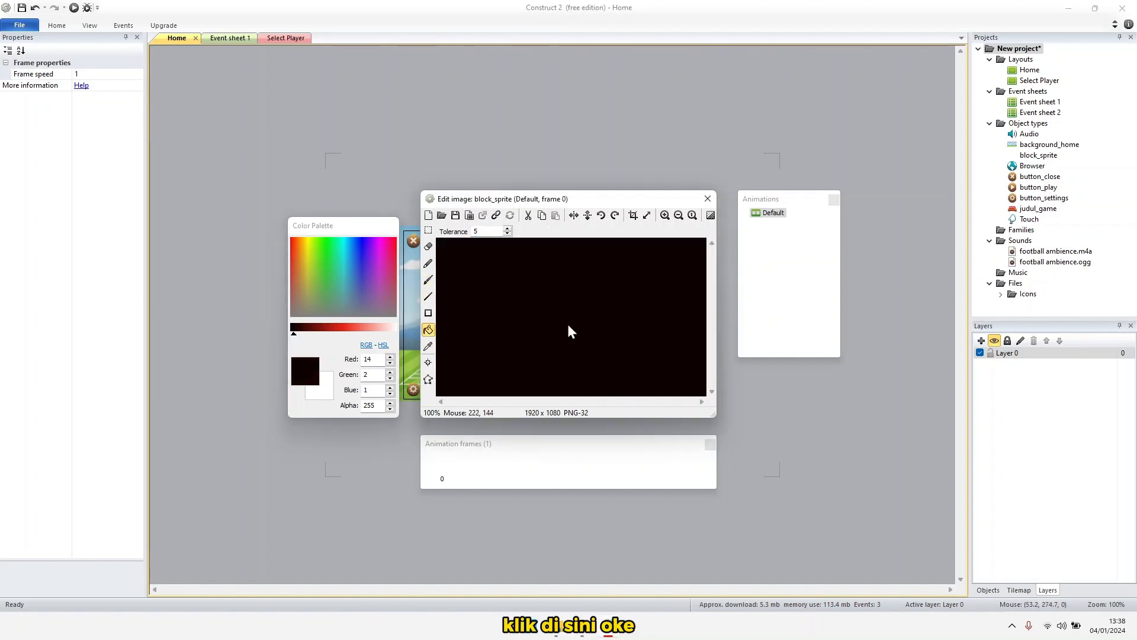
pyautogui.click(707, 198)
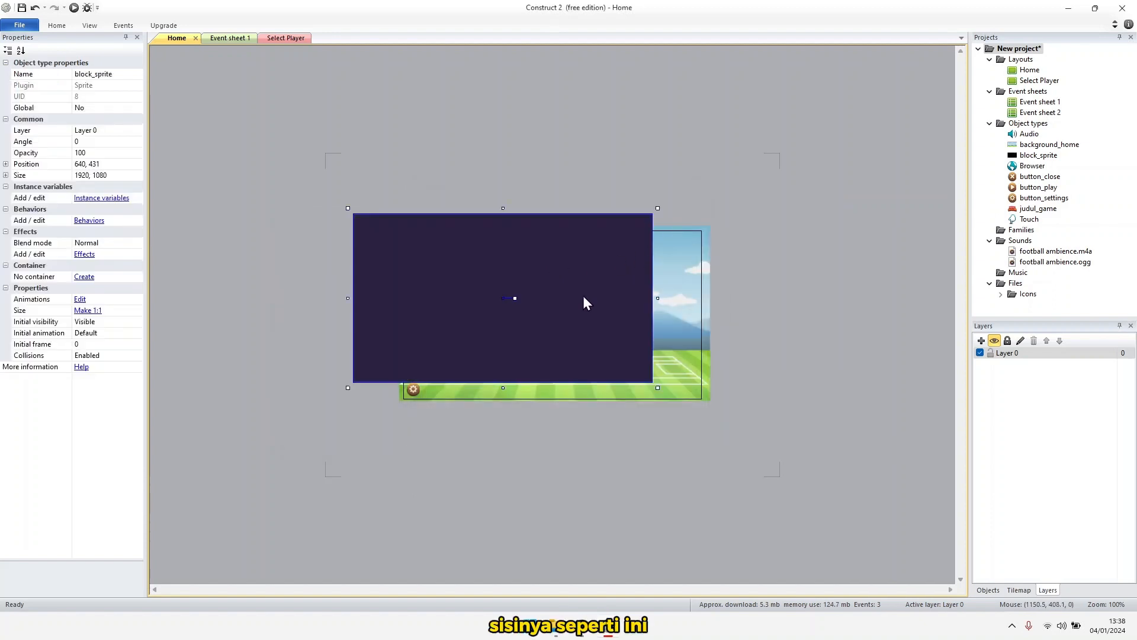
# Move and enlarge block_sprite to cover the entire Home layout, about 2067 x 1163 in size at position 961, 541
pyautogui.moveTo(584, 304); pyautogui.dragTo(634, 318)
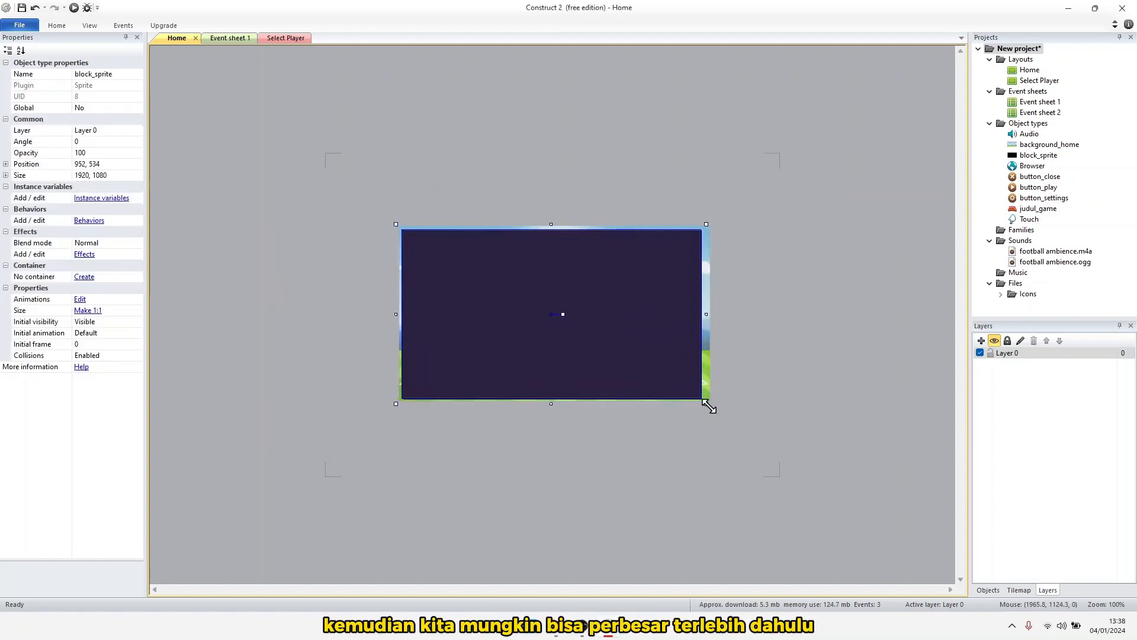
pyautogui.moveTo(708, 404); pyautogui.dragTo(729, 417)
pyautogui.moveTo(666, 343); pyautogui.dragTo(655, 337)
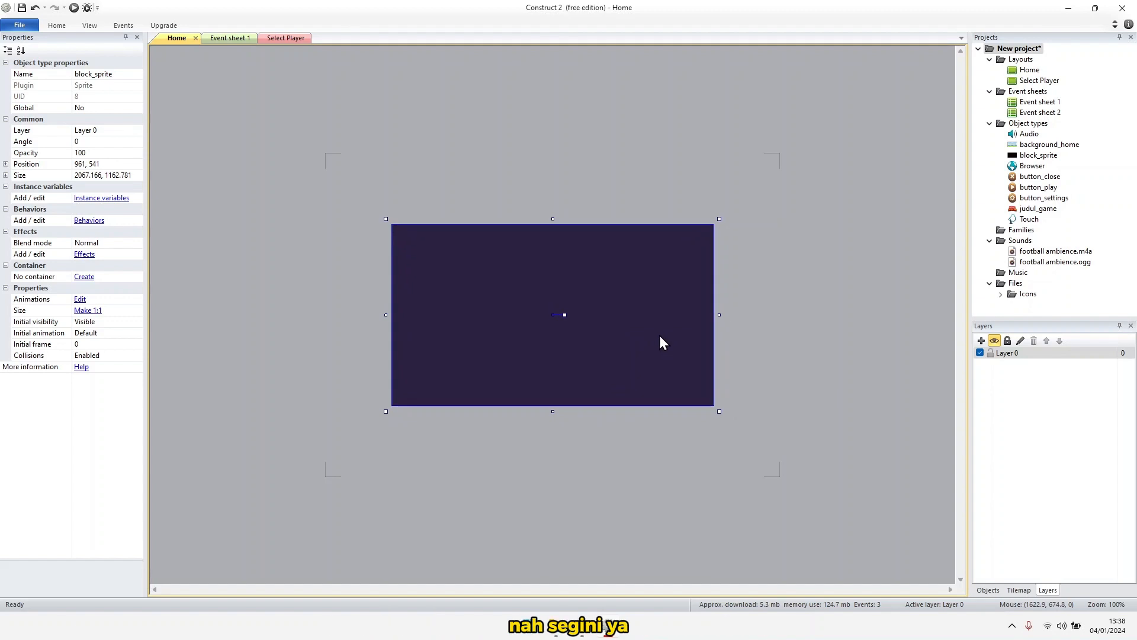
pyautogui.press('Escape')
pyautogui.click(664, 372)
pyautogui.click(751, 373)
pyautogui.click(637, 349)
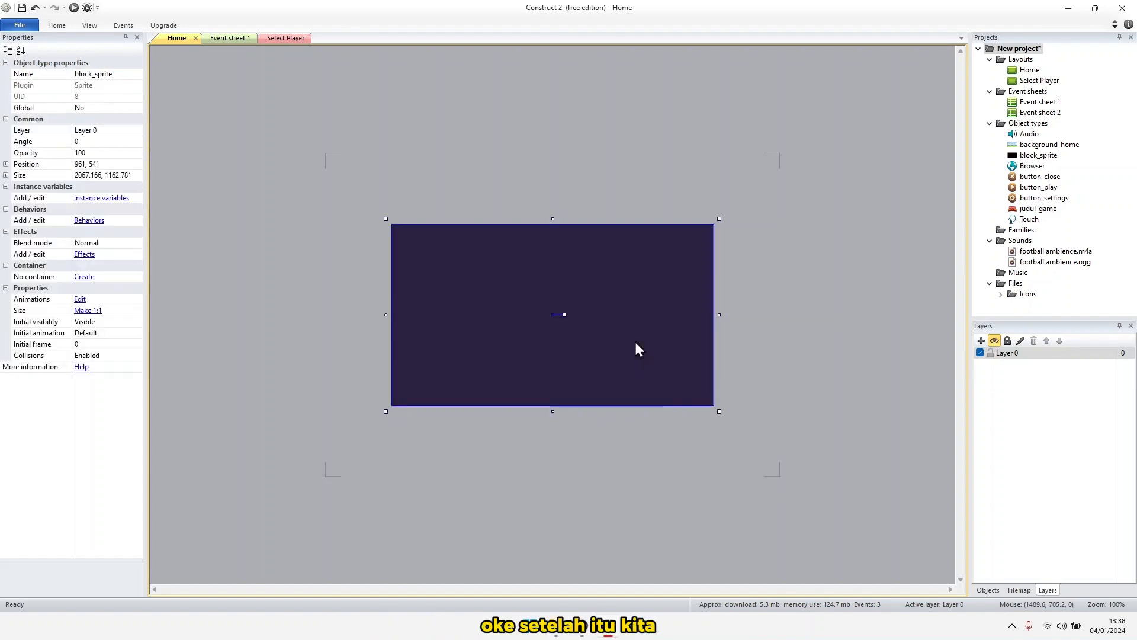
# Set the opacity of block_sprite to 80
pyautogui.click(128, 152)
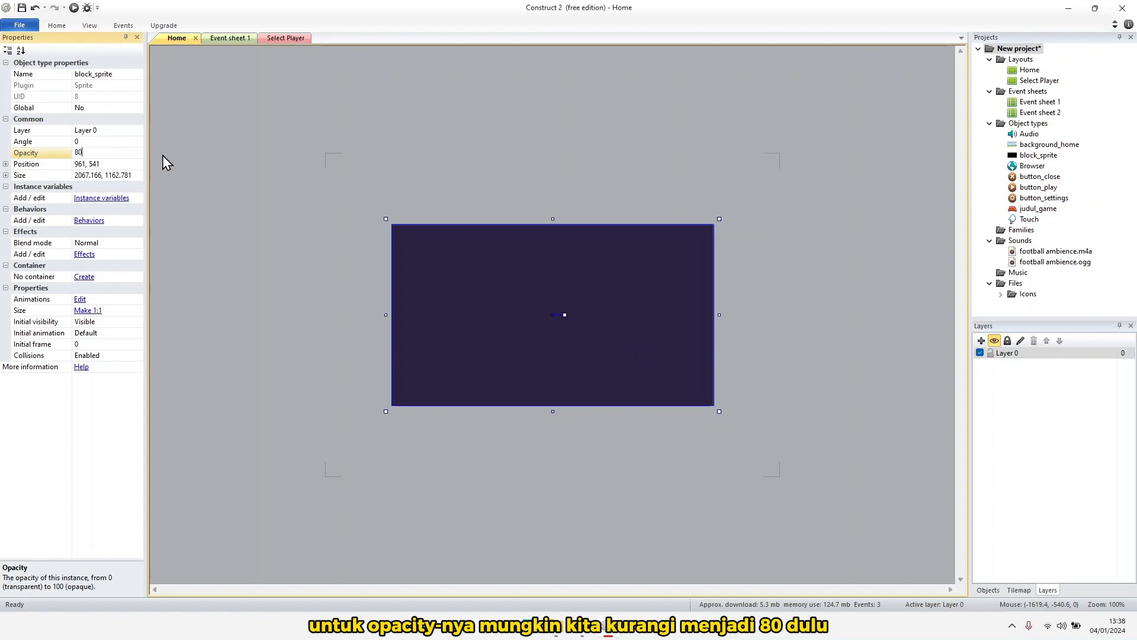
pyautogui.click(280, 160)
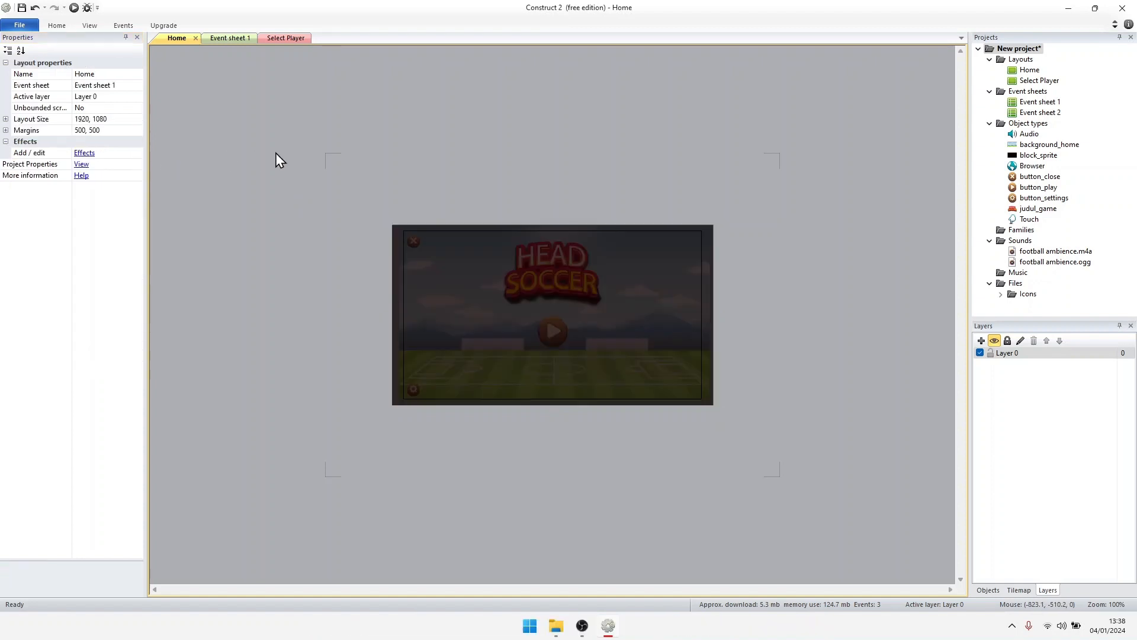
pyautogui.click(438, 273)
pyautogui.click(335, 89)
pyautogui.click(455, 321)
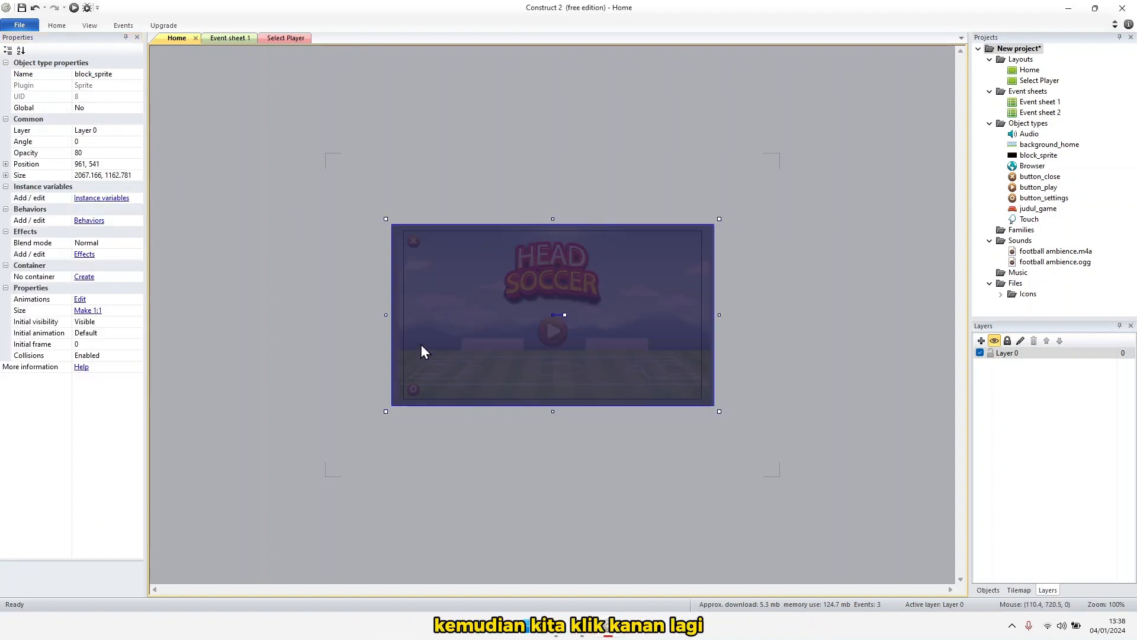
# Insert a new Sprite object named button_sound on top of block_sprite in the Home layout
pyautogui.rightClick(472, 318)
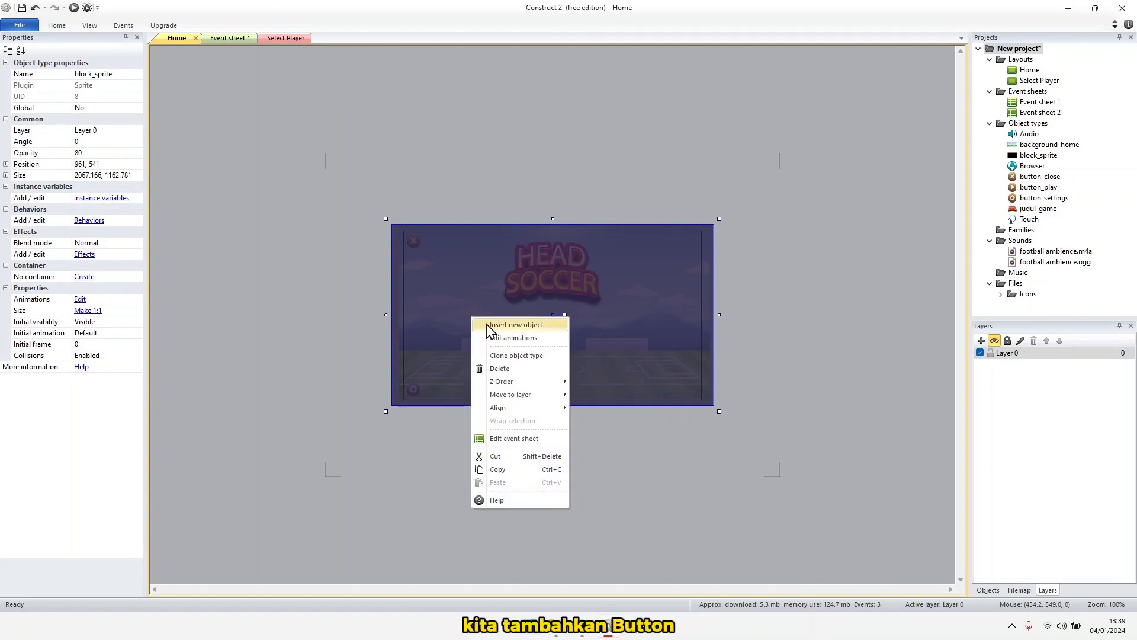
pyautogui.click(515, 325)
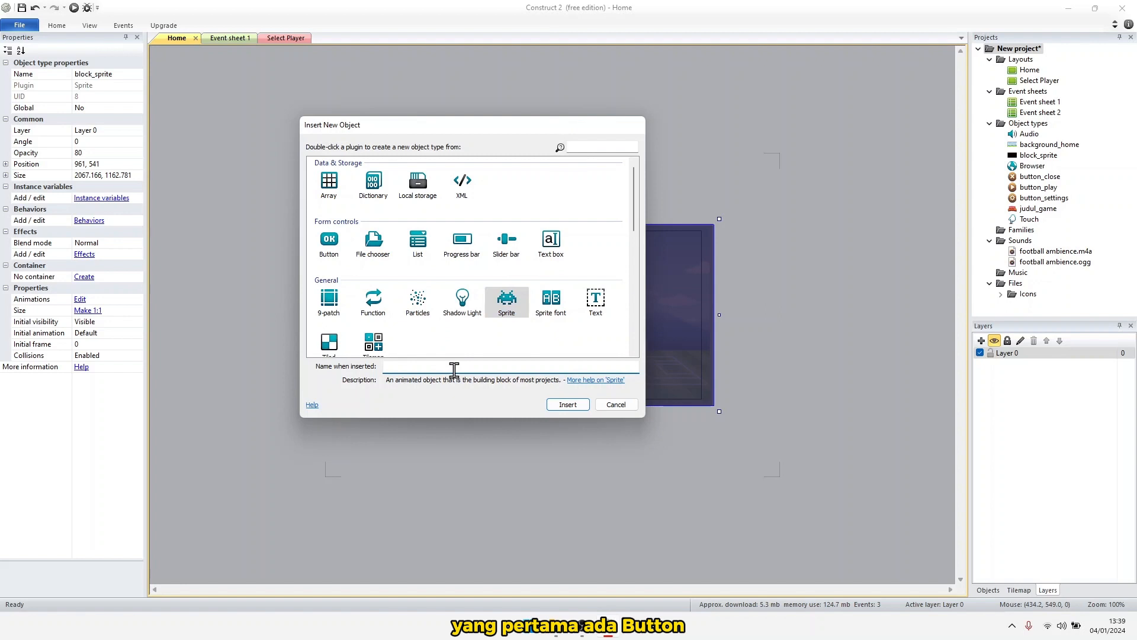
pyautogui.write('button')
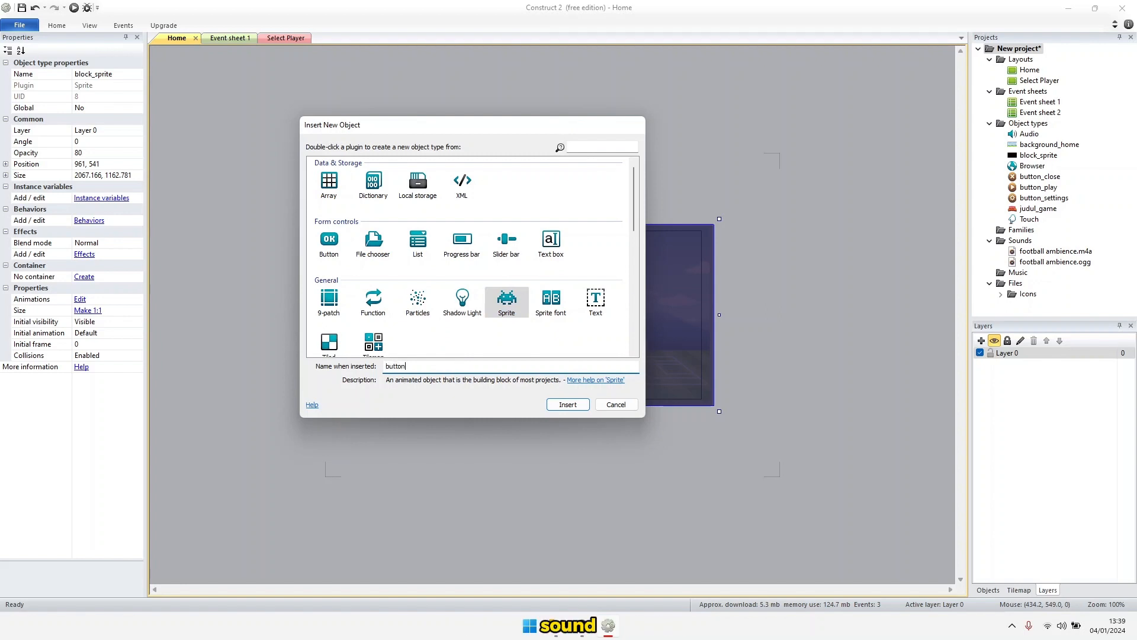
pyautogui.write('_sound')
pyautogui.press('Return')
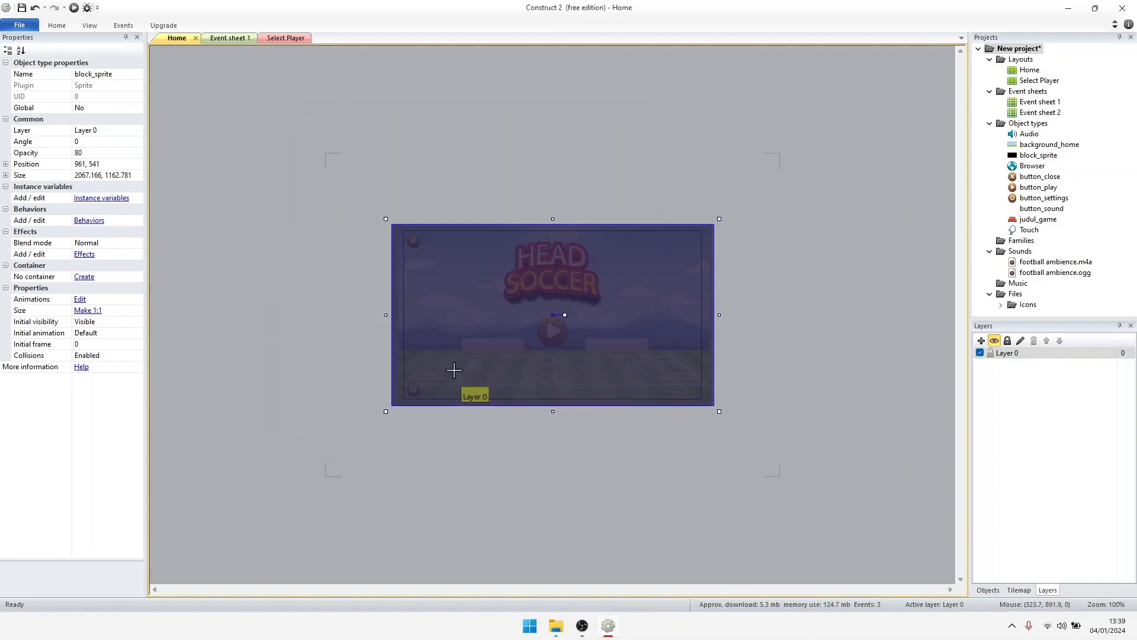
pyautogui.click(501, 348)
pyautogui.rightClick(508, 468)
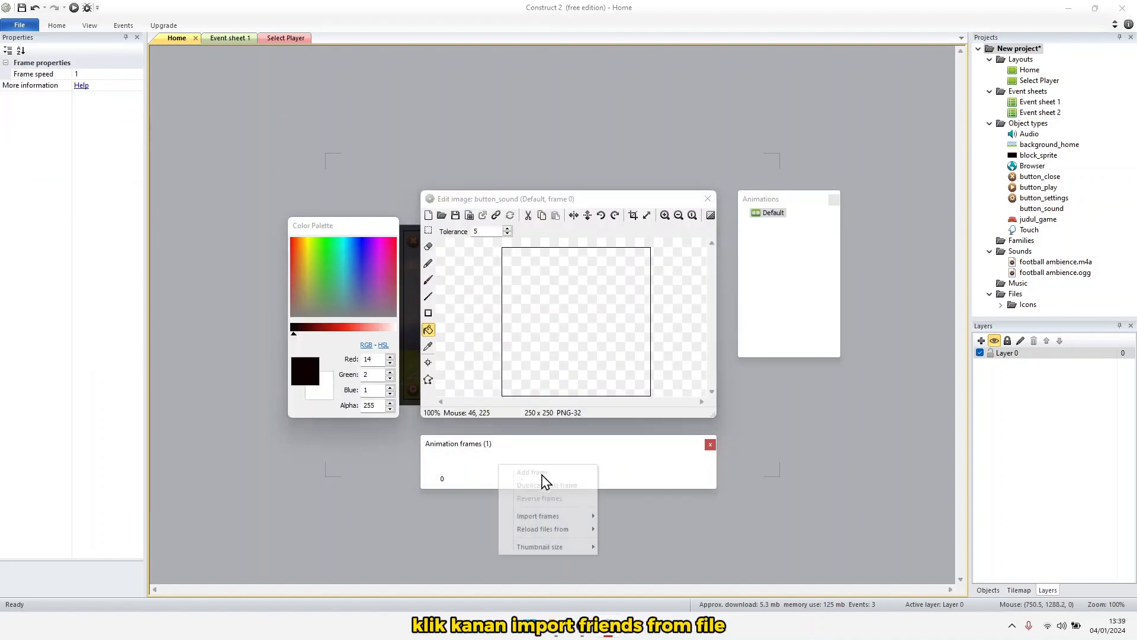
pyautogui.click(611, 516)
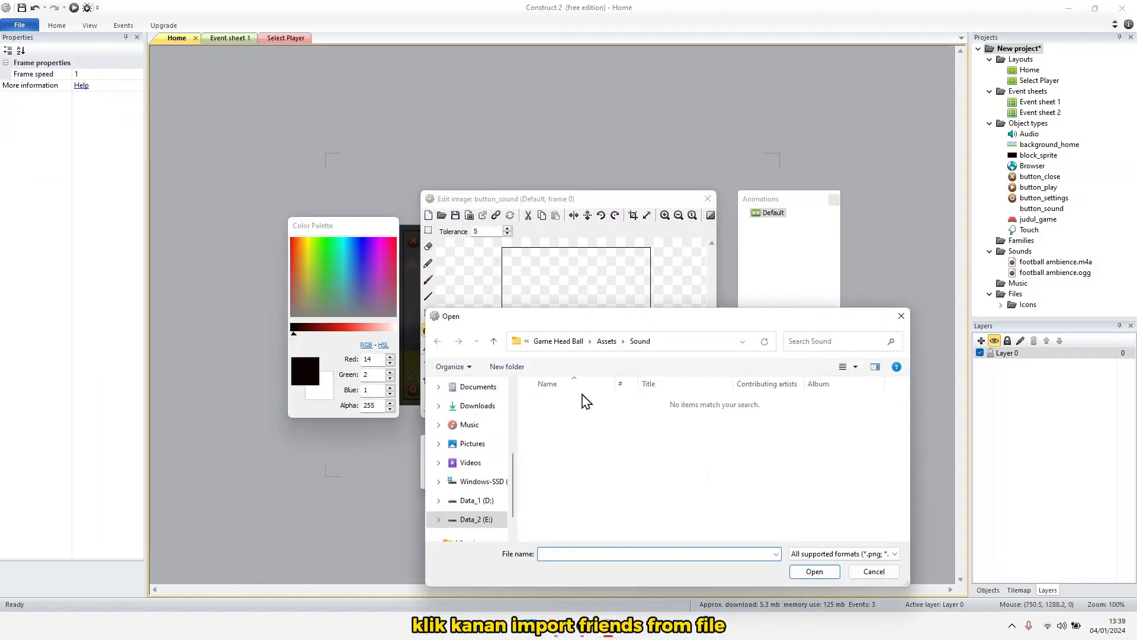
pyautogui.click(606, 341)
pyautogui.scroll(-3, 651, 456)
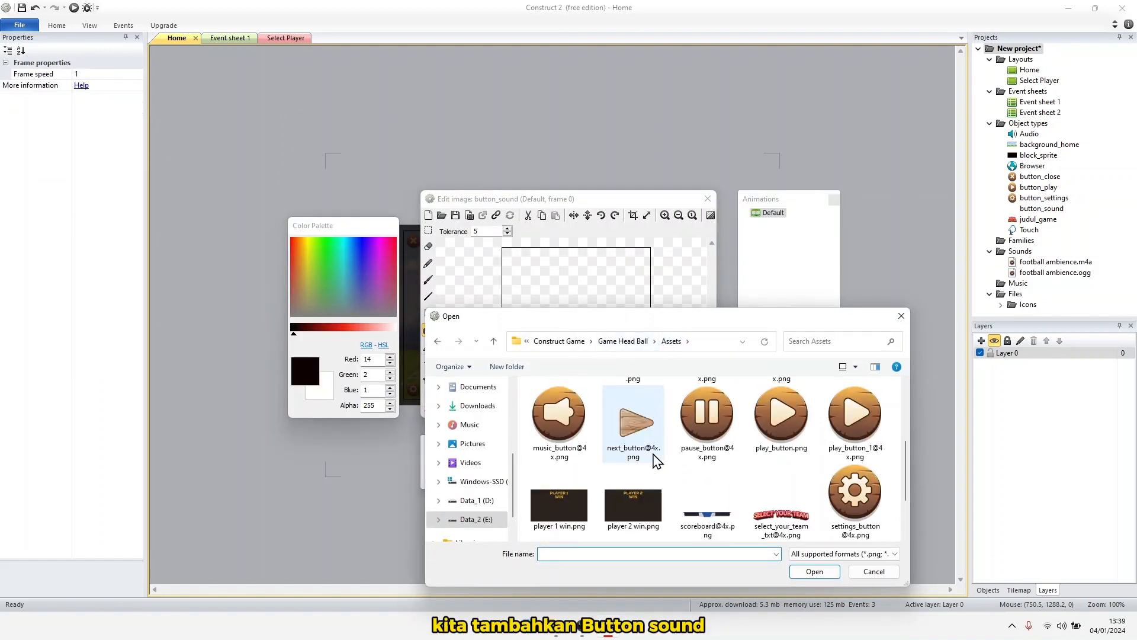
pyautogui.doubleClick(559, 413)
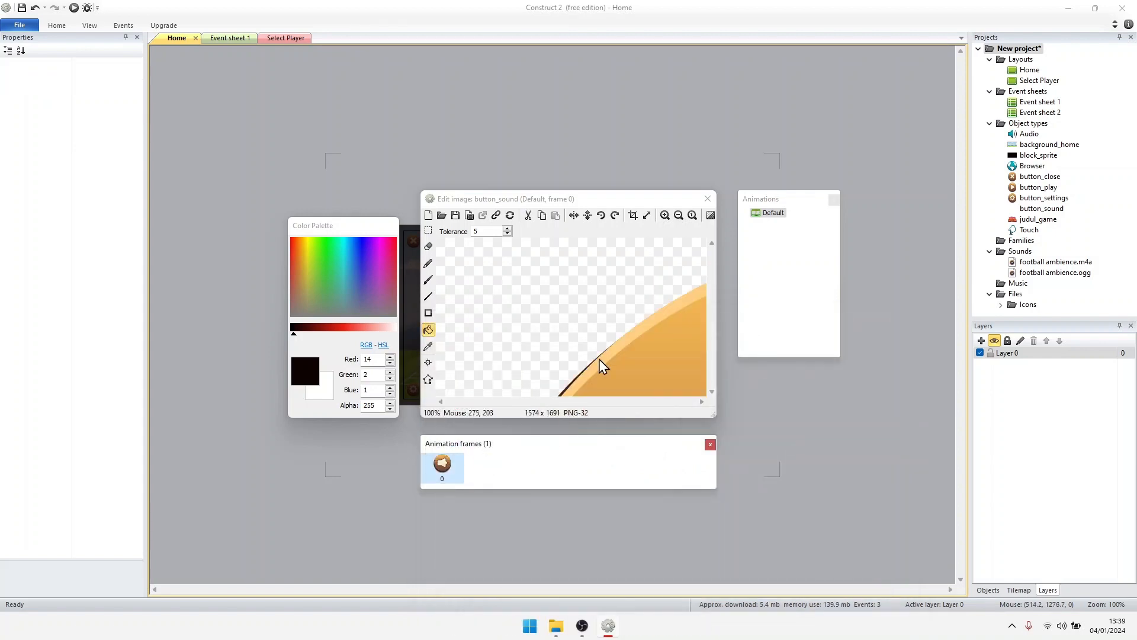
pyautogui.click(707, 198)
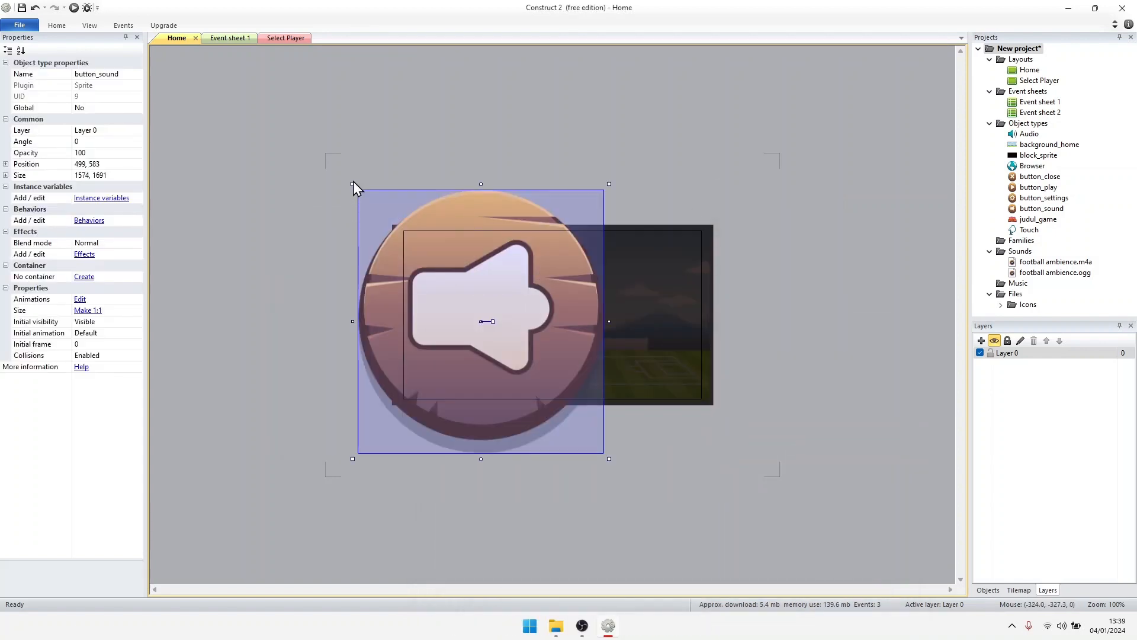
# Shrink button_sound to about 274 x 294 and place it between the game title and the play button, to their left
pyautogui.moveTo(353, 184); pyautogui.dragTo(487, 302)
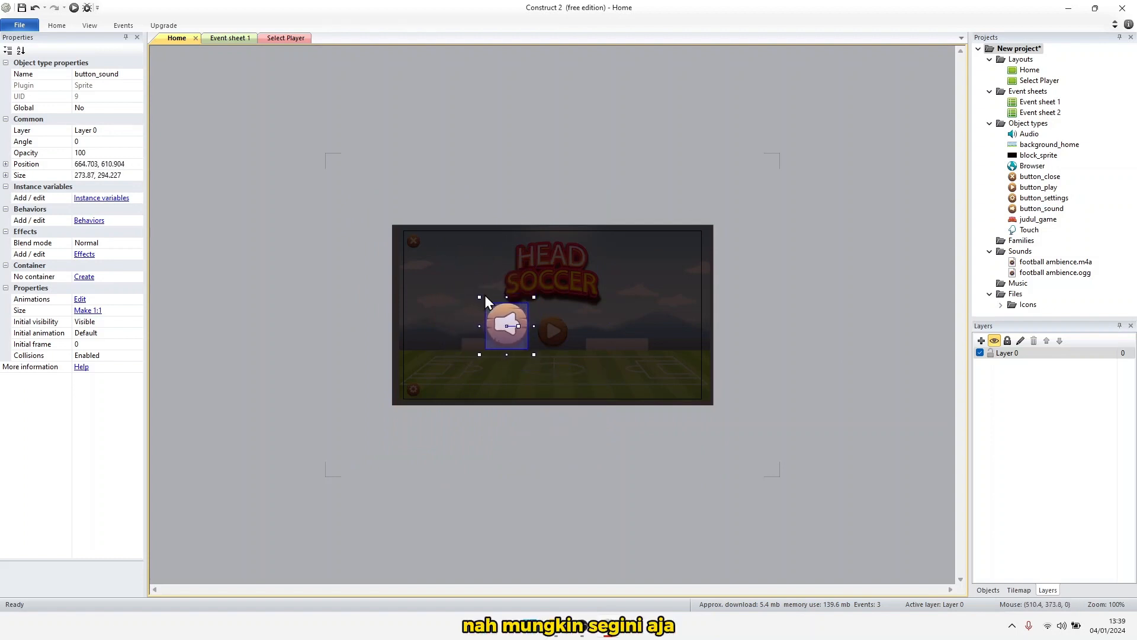
pyautogui.moveTo(523, 344); pyautogui.dragTo(525, 346)
pyautogui.moveTo(508, 326); pyautogui.dragTo(505, 324)
# Insert a new Sprite object named button_reload in the Home layout
pyautogui.rightClick(531, 350)
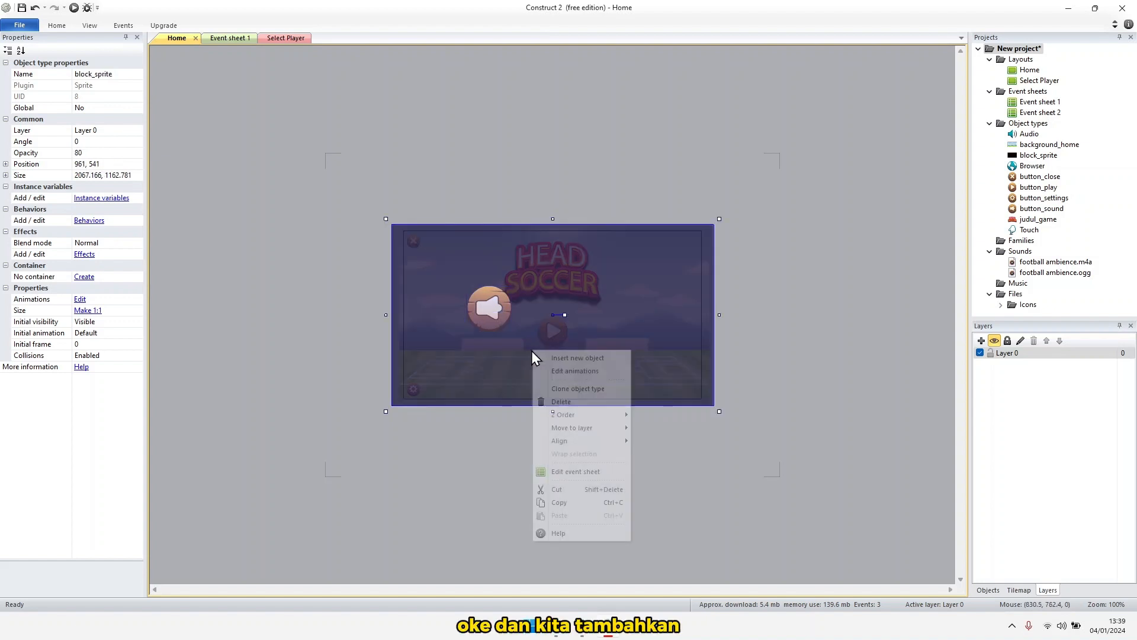
pyautogui.click(584, 358)
pyautogui.click(444, 366)
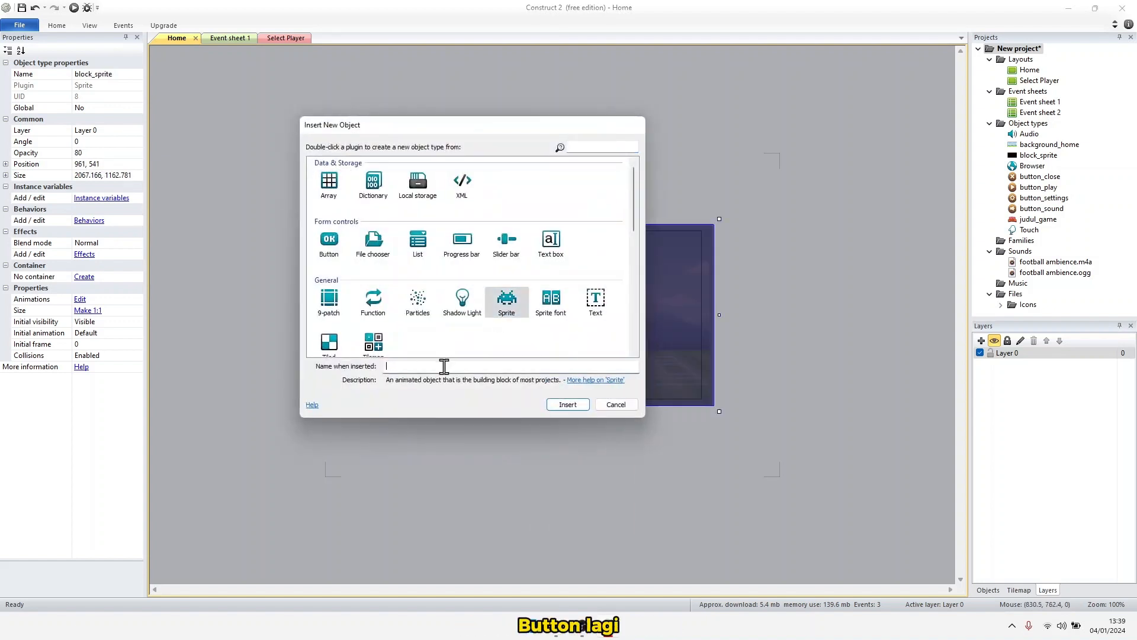
pyautogui.write('bu')
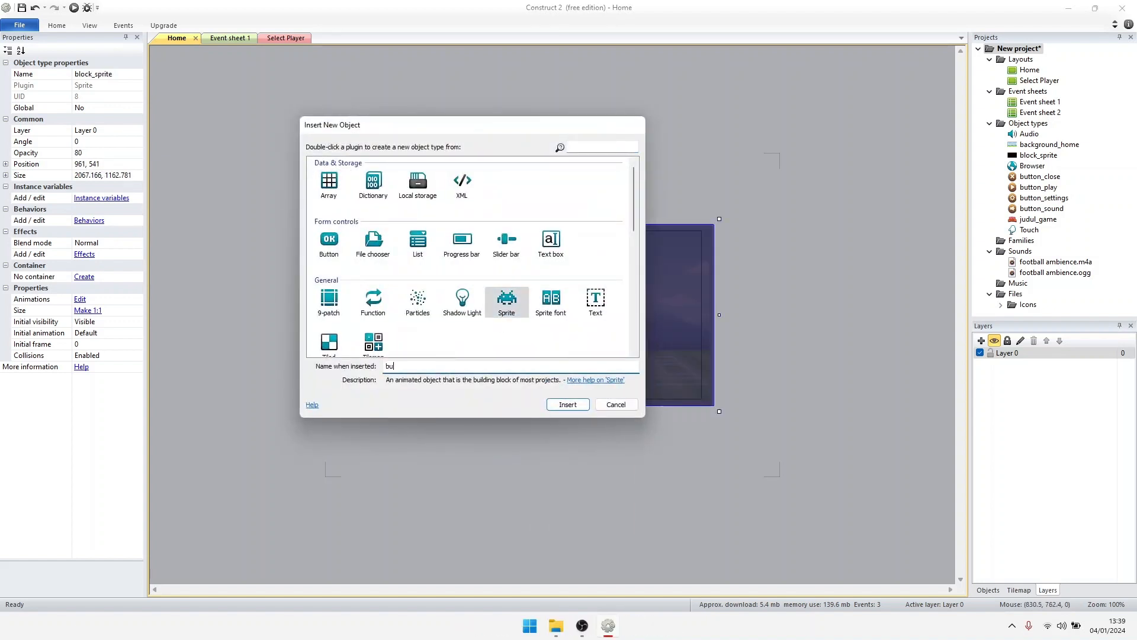
pyautogui.write('tton_re')
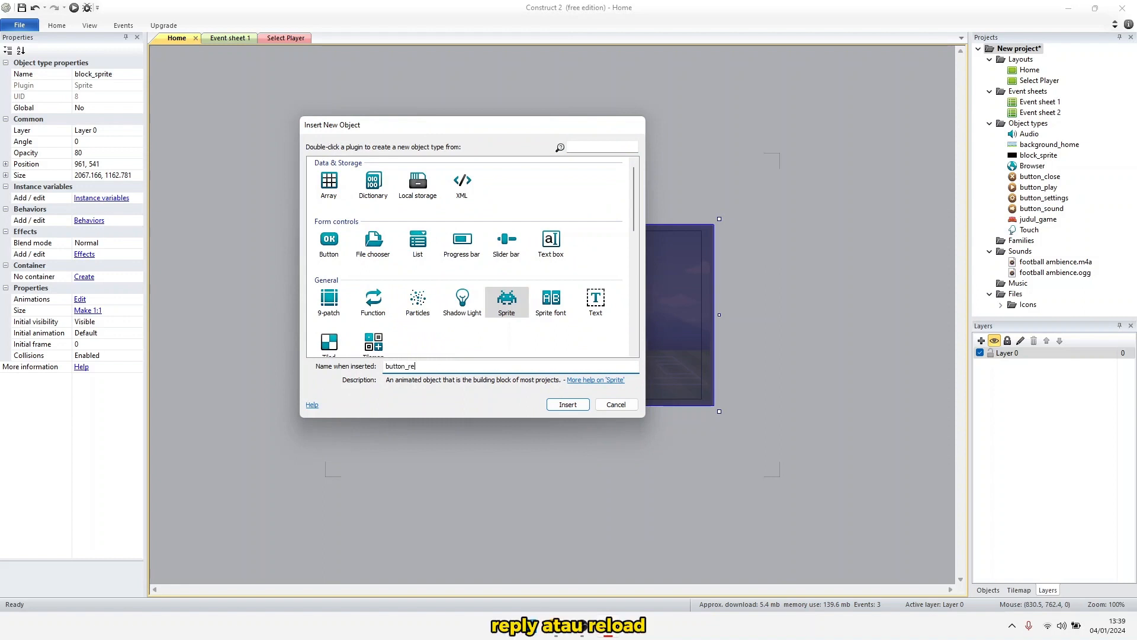
pyautogui.write('pload')
pyautogui.click(568, 404)
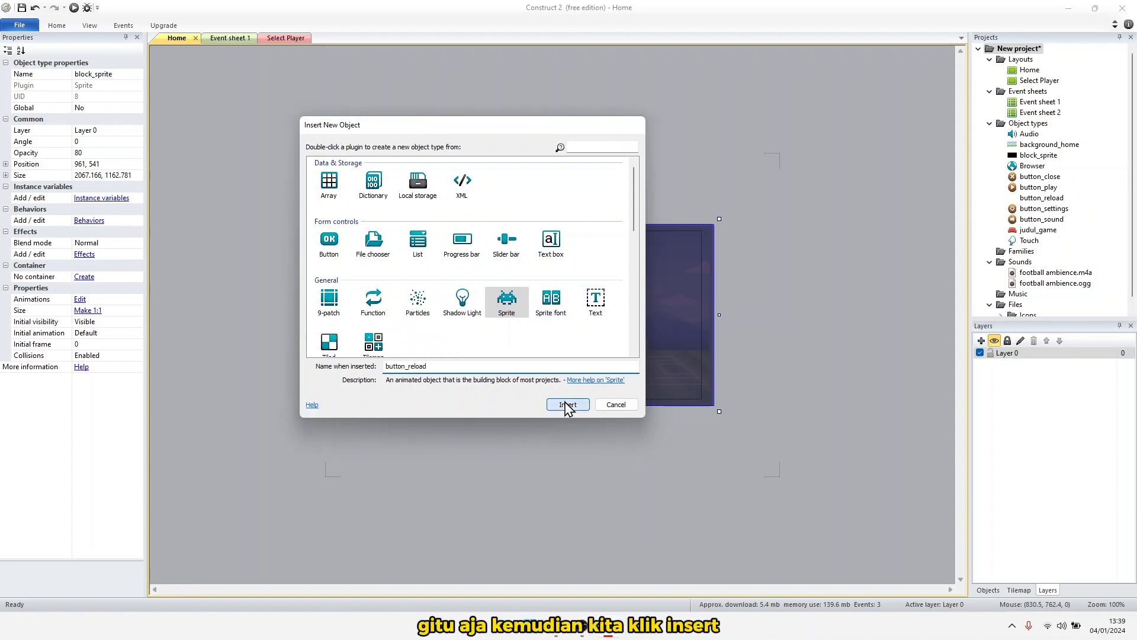
pyautogui.click(549, 307)
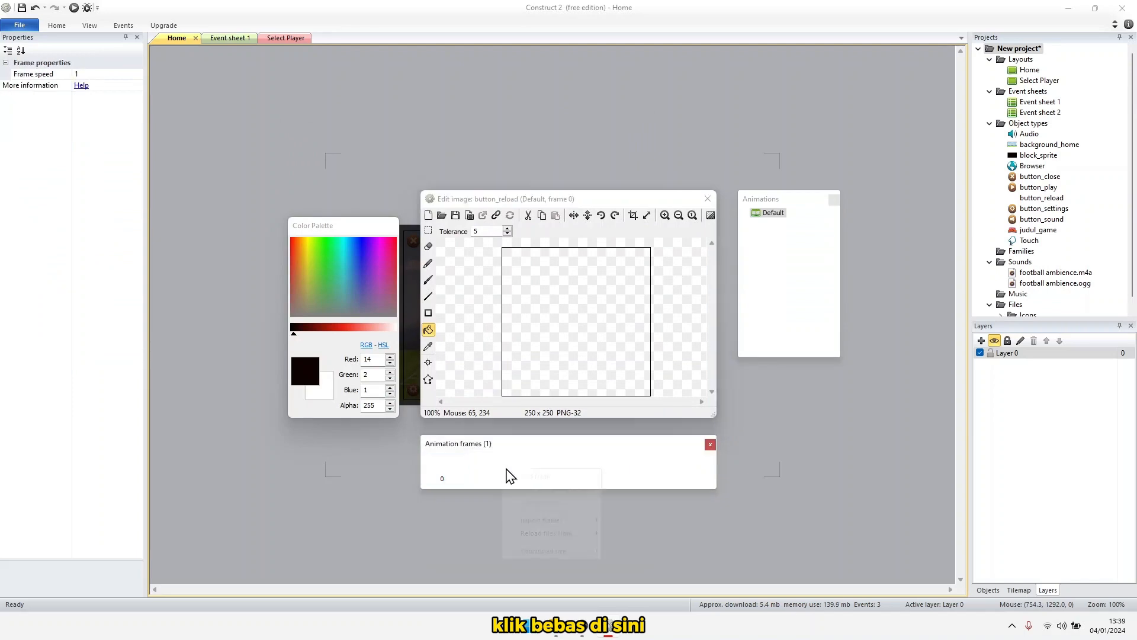
pyautogui.rightClick(505, 470)
pyautogui.moveTo(560, 520)
pyautogui.click(628, 520)
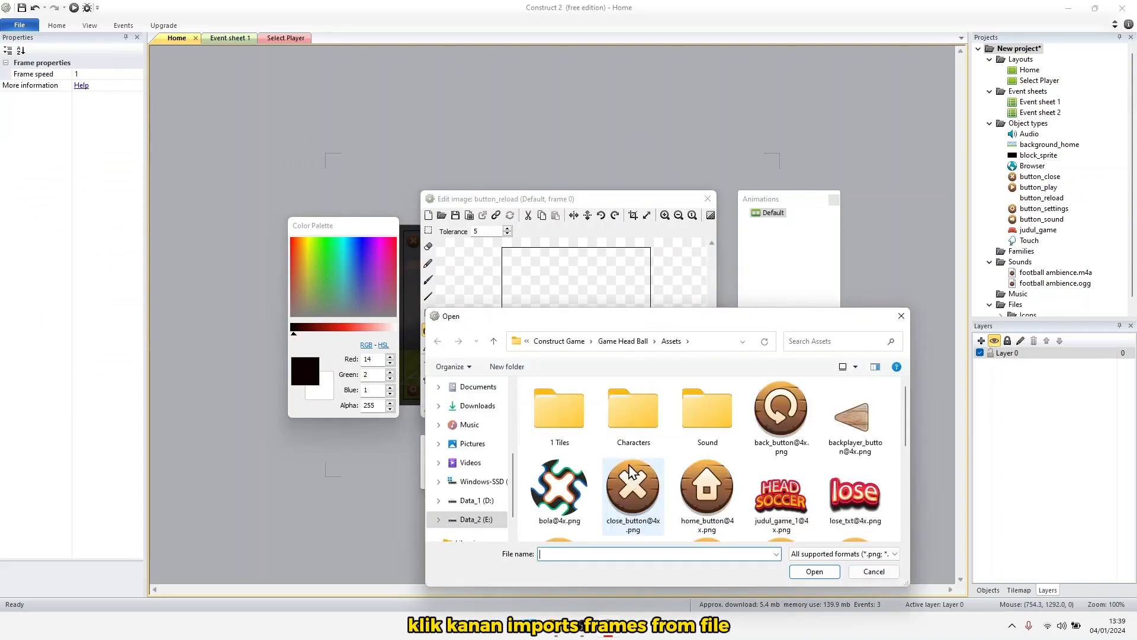
pyautogui.click(782, 420)
pyautogui.click(818, 570)
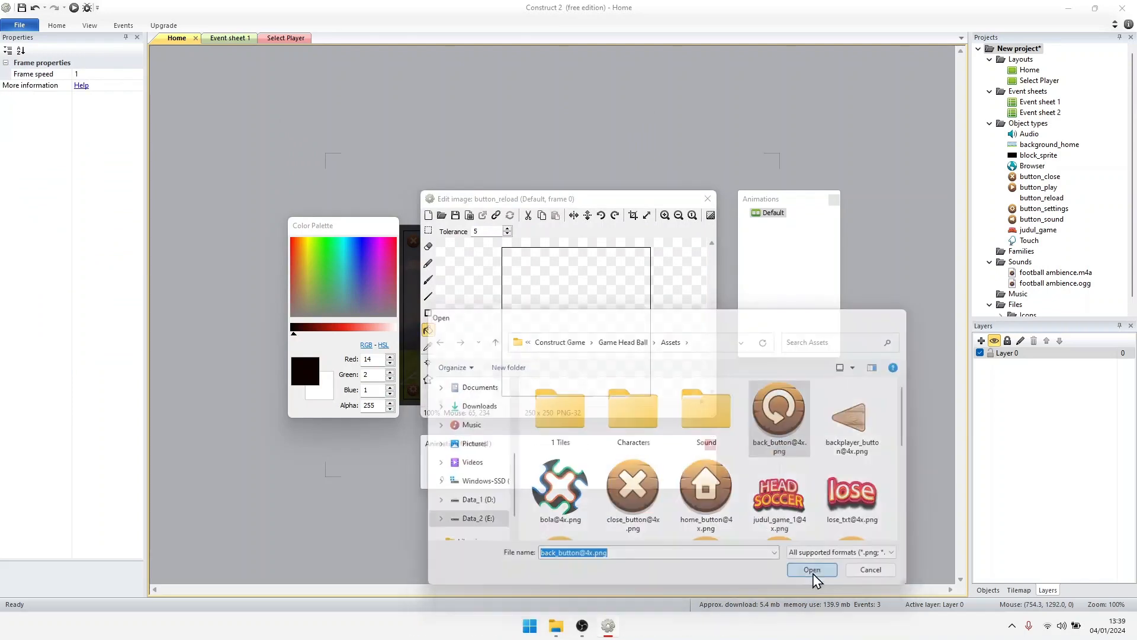
pyautogui.click(708, 198)
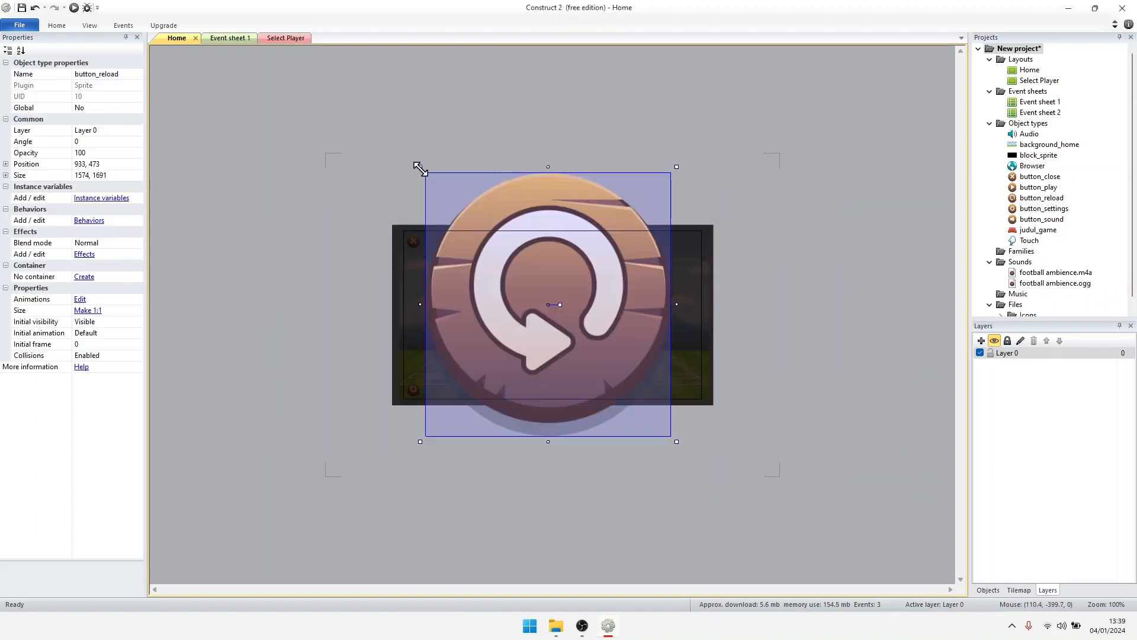
# Give the reload button the sound button's size of 290.298, 311.876 and place it beside the sound button at about 950, 519
pyautogui.moveTo(420, 168); pyautogui.dragTo(519, 236)
pyautogui.click(497, 315)
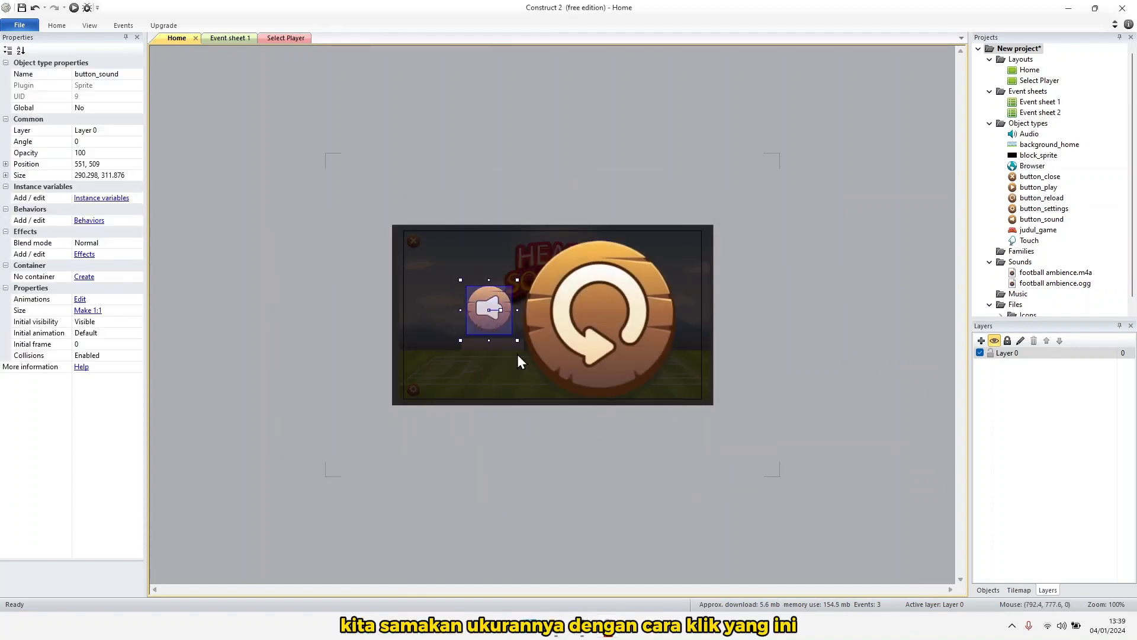
pyautogui.click(118, 175)
pyautogui.hotkey('ctrl', 'c')
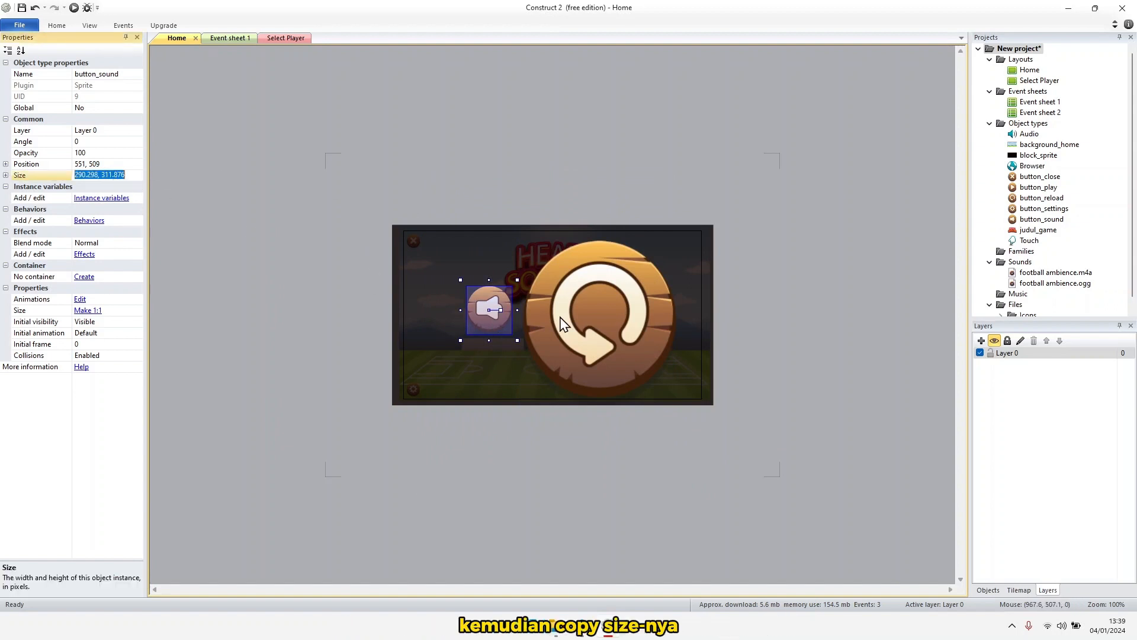
pyautogui.click(583, 341)
pyautogui.click(119, 176)
pyautogui.hotkey('ctrl', 'v')
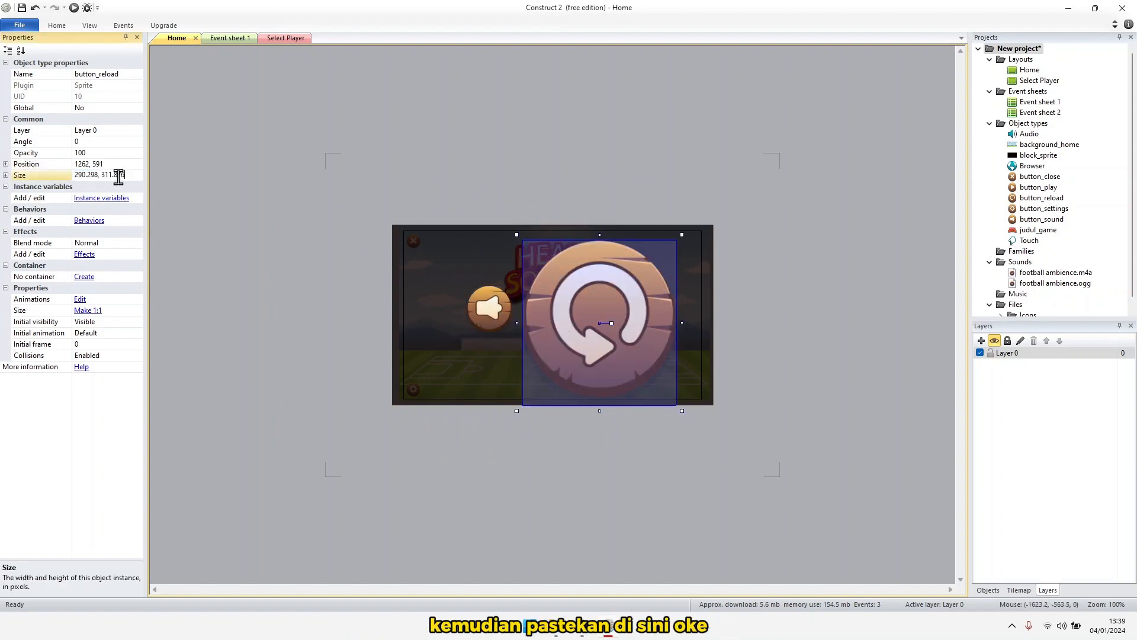
pyautogui.click(529, 292)
pyautogui.moveTo(596, 319); pyautogui.dragTo(554, 311)
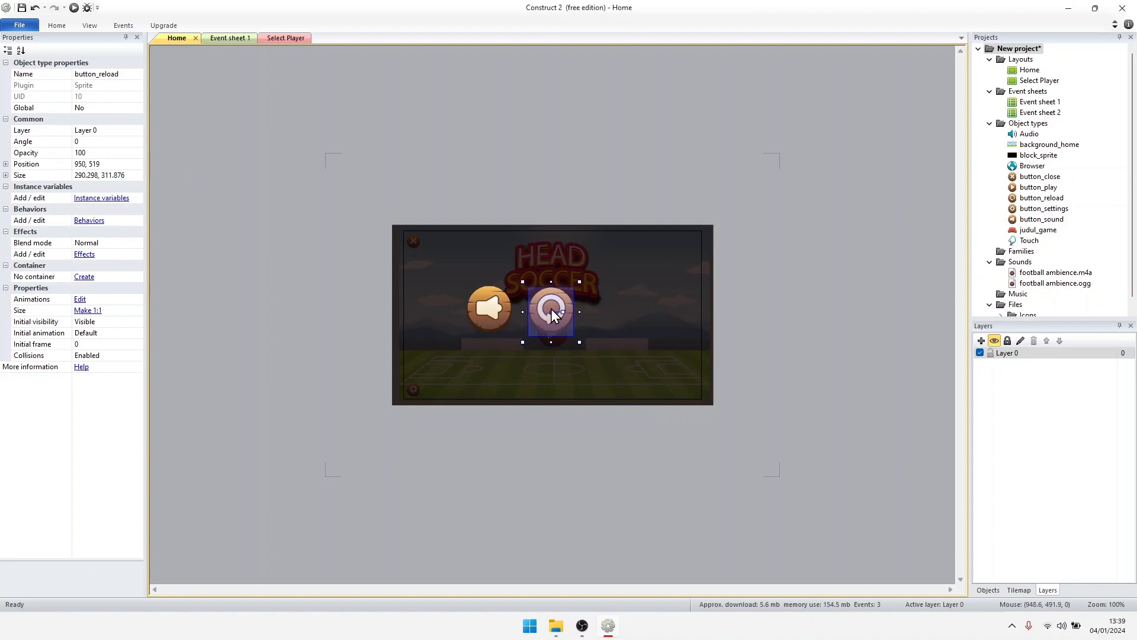
pyautogui.click(545, 470)
# Insert a new sprite named button_pause and place it on the Home layout
pyautogui.rightClick(543, 361)
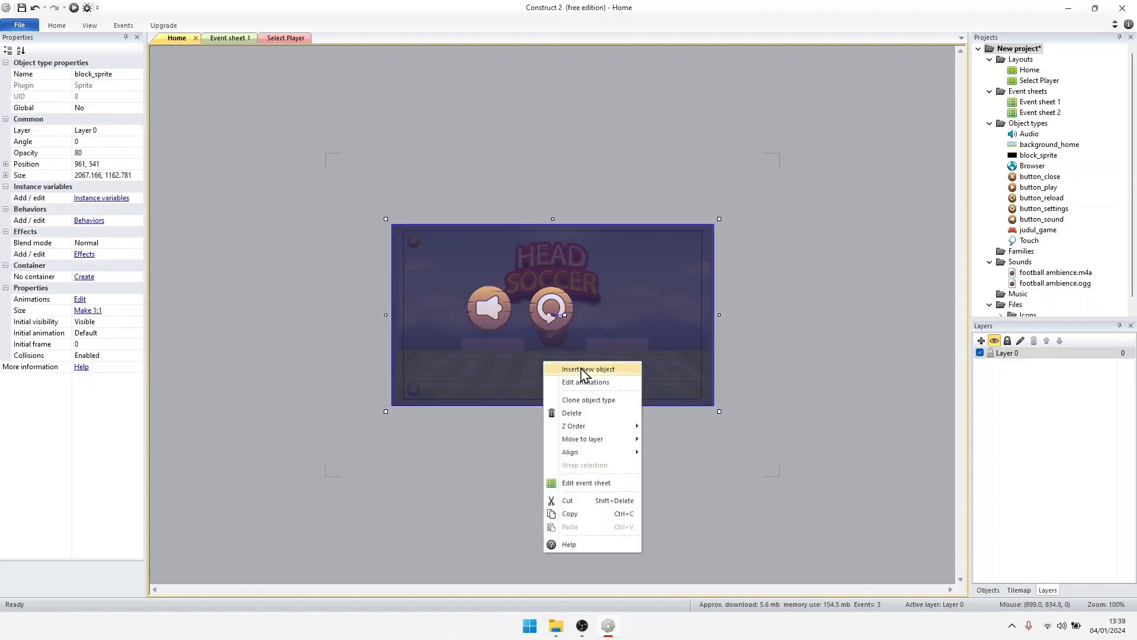
pyautogui.click(568, 369)
pyautogui.click(442, 367)
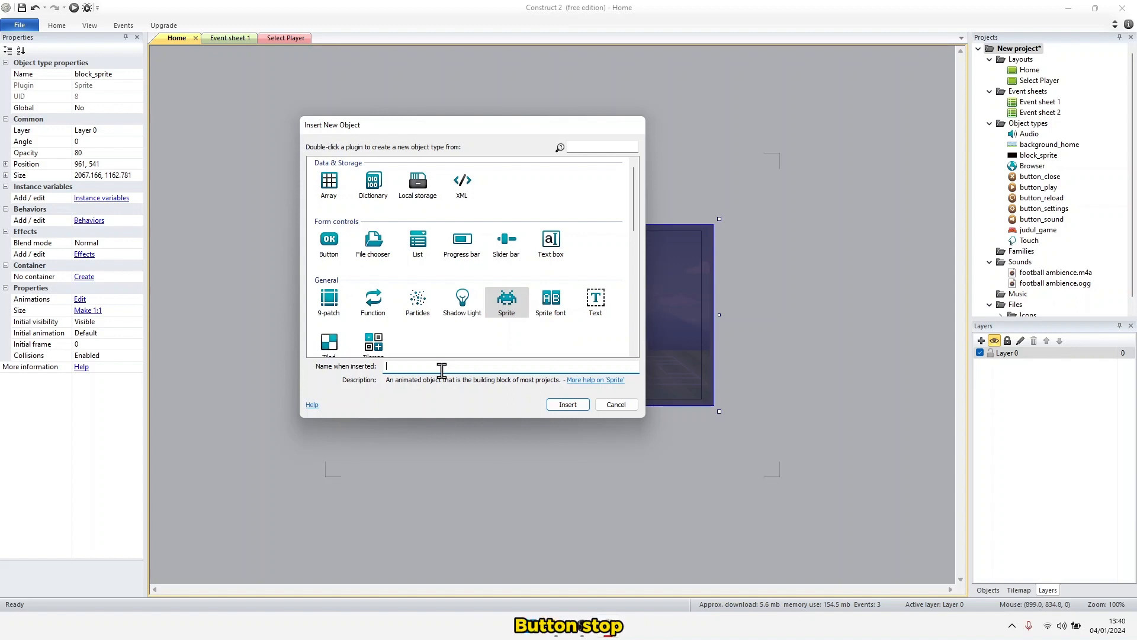
pyautogui.press('BackSpace')
pyautogui.write('utt')
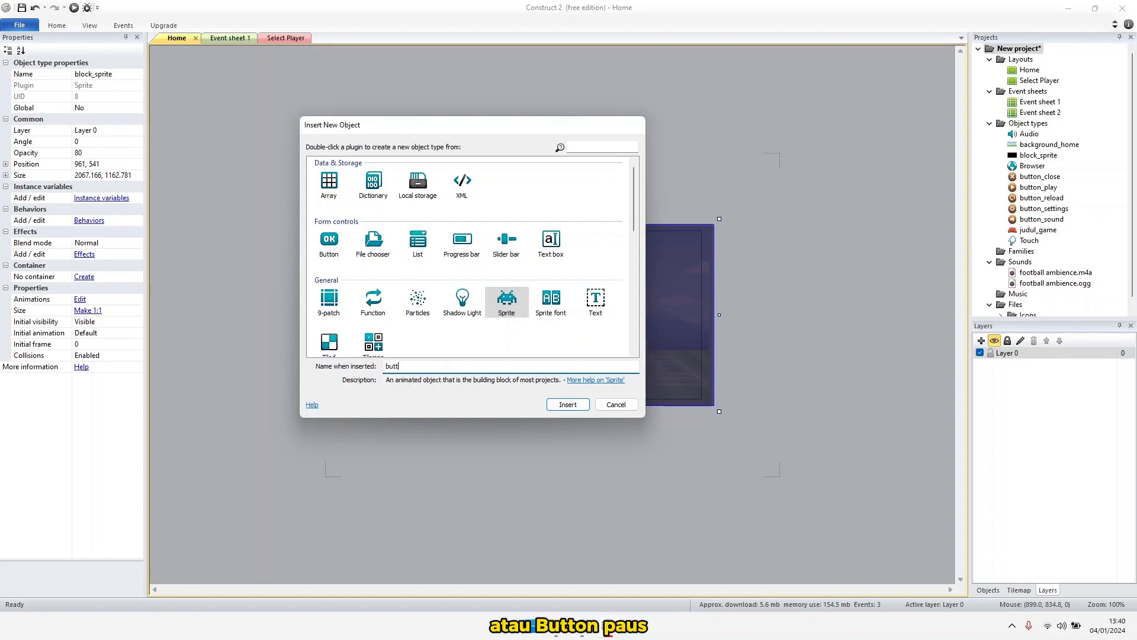
pyautogui.write('on_pause')
pyautogui.press('Return')
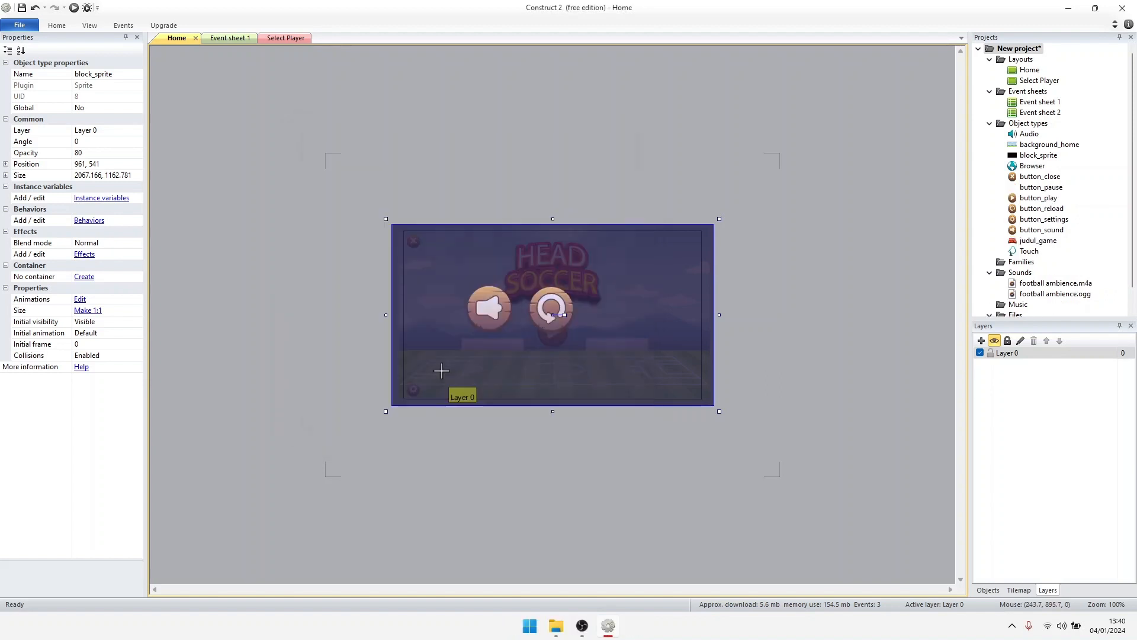
pyautogui.click(516, 363)
pyautogui.rightClick(511, 472)
pyautogui.moveTo(579, 525)
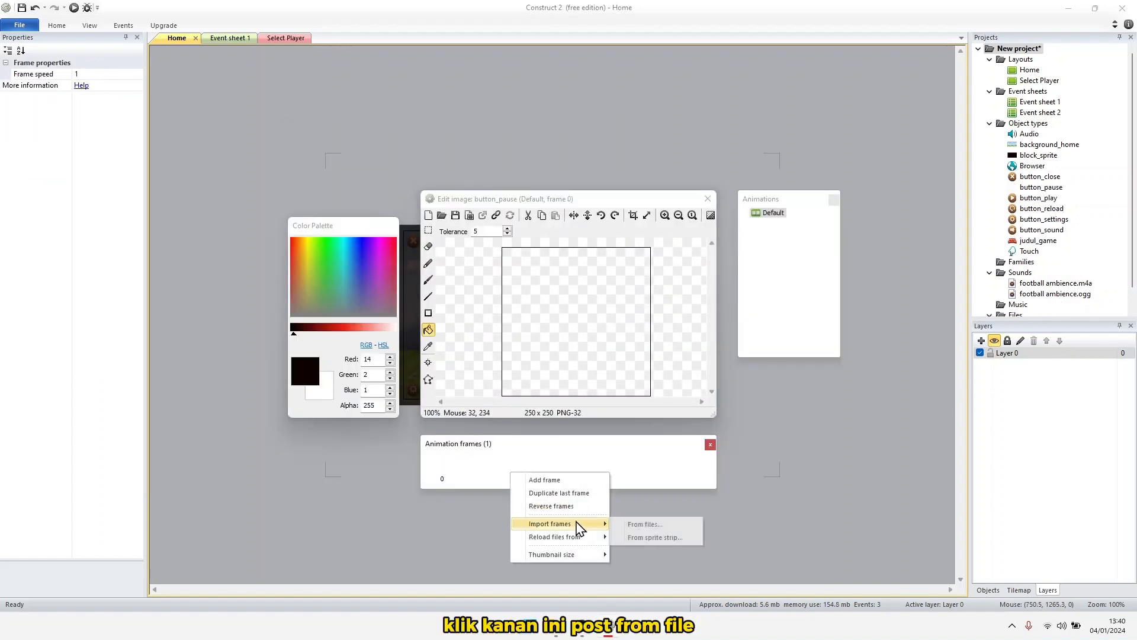
pyautogui.click(628, 523)
pyautogui.doubleClick(574, 409)
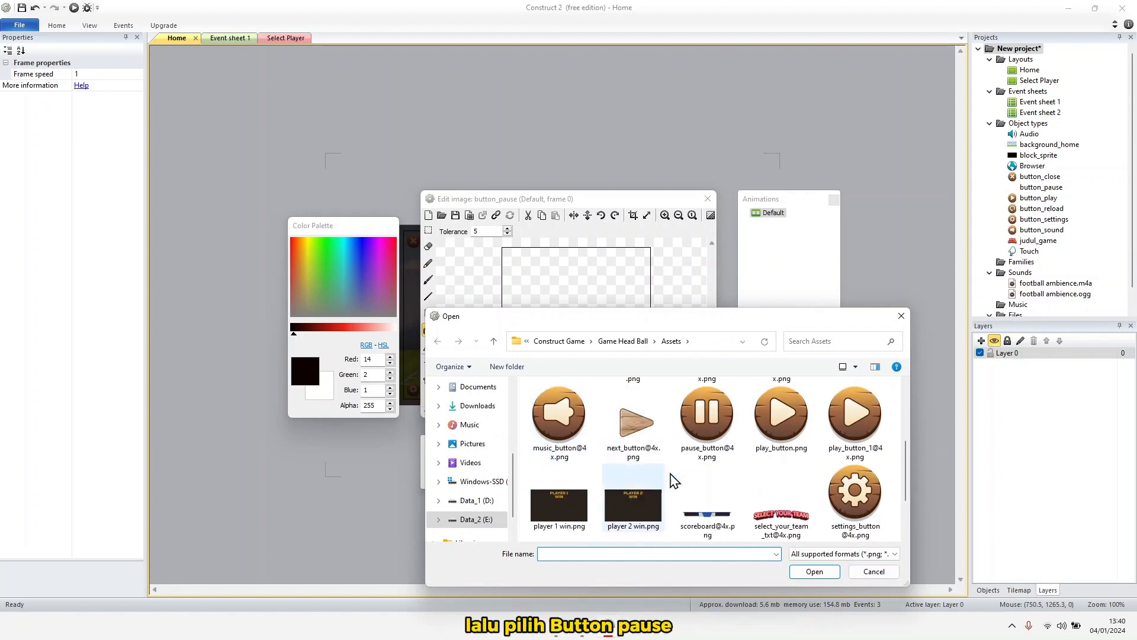
pyautogui.doubleClick(693, 450)
pyautogui.press('Delete')
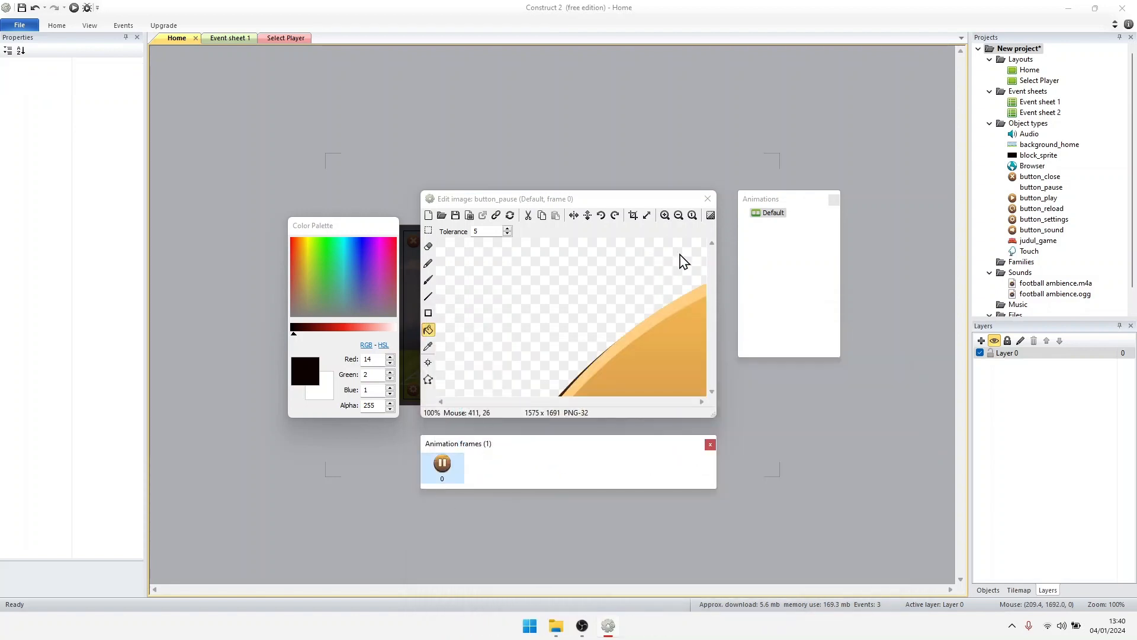
pyautogui.click(708, 199)
# Set the pause button's size to 290.298, 311.876 and align it in the row beside the reload button at about 1338, 514
pyautogui.moveTo(430, 272); pyautogui.dragTo(551, 265)
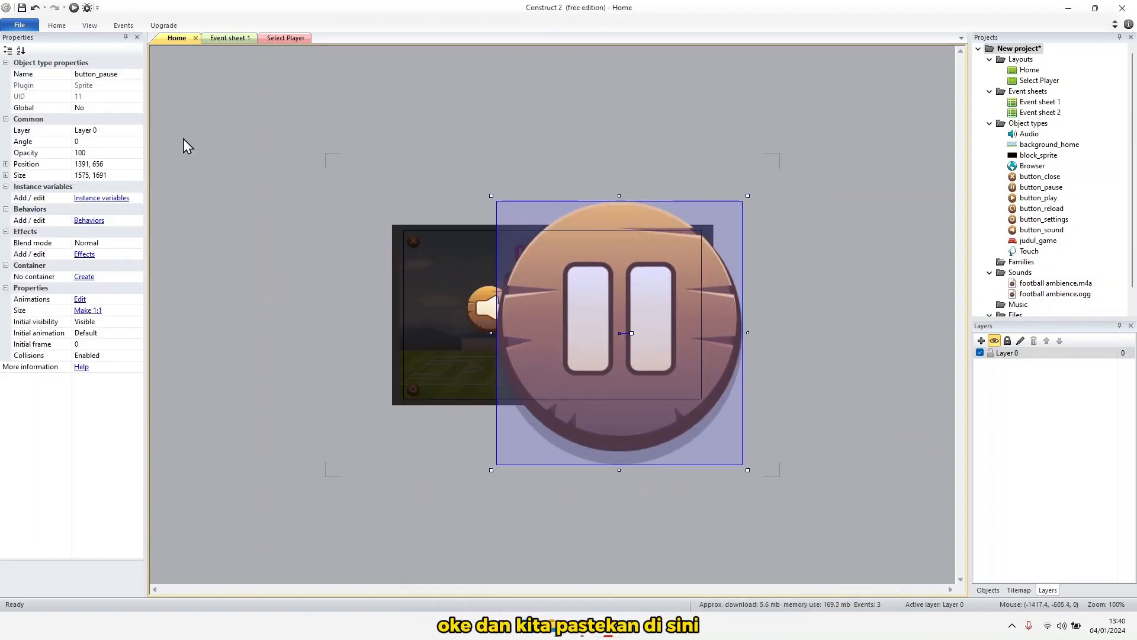
pyautogui.click(98, 176)
pyautogui.hotkey('ctrl', 'v')
pyautogui.click(533, 203)
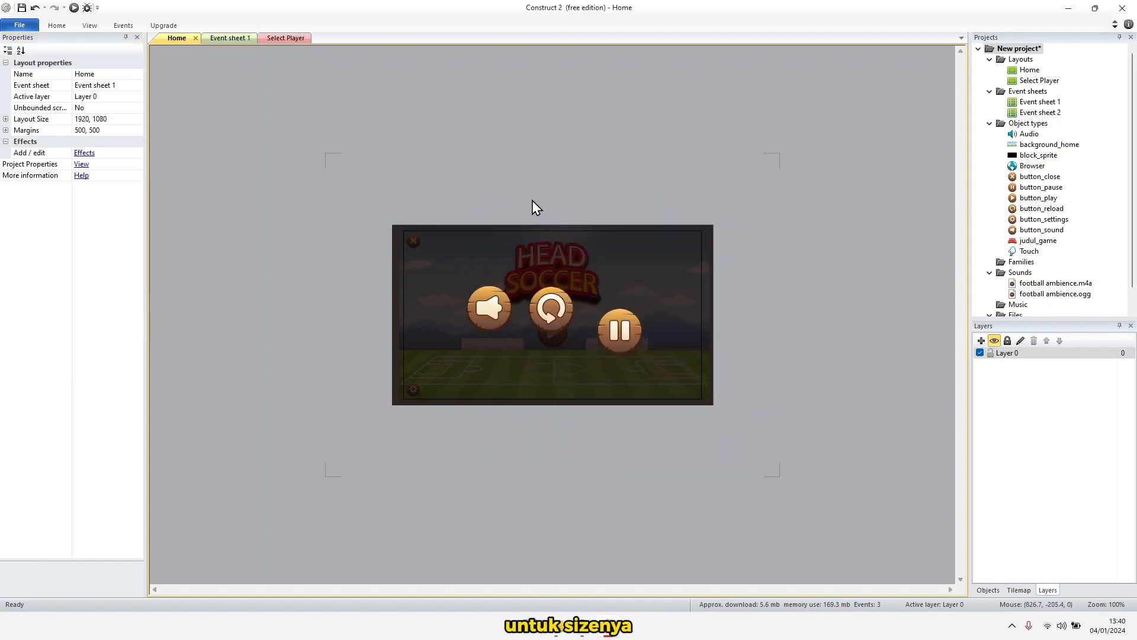
pyautogui.moveTo(621, 325); pyautogui.dragTo(616, 305)
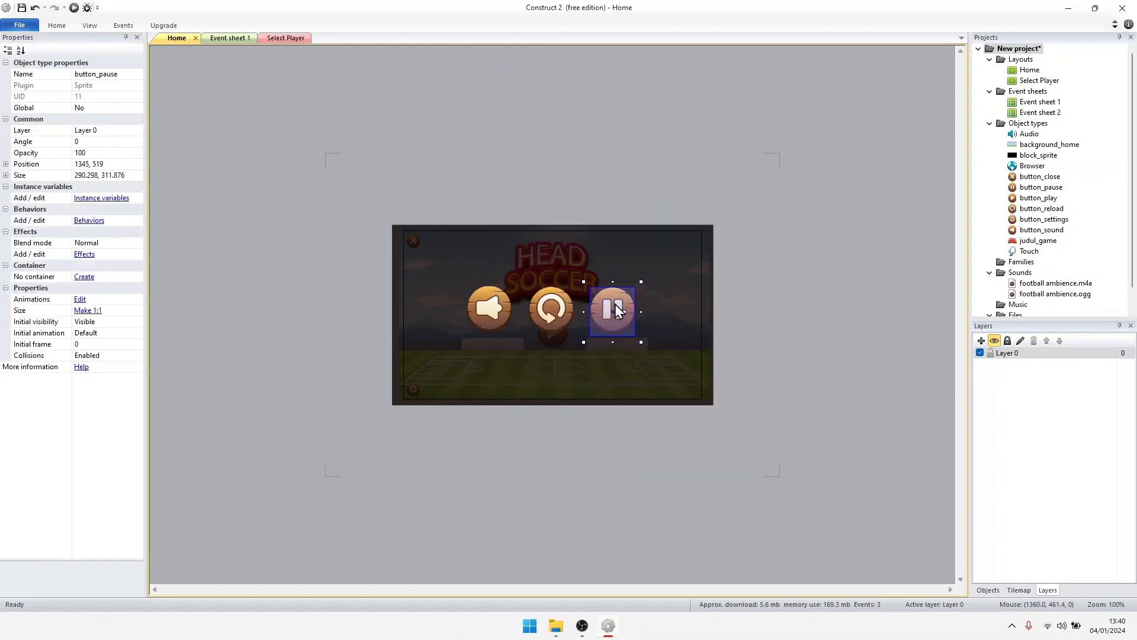
pyautogui.click(889, 329)
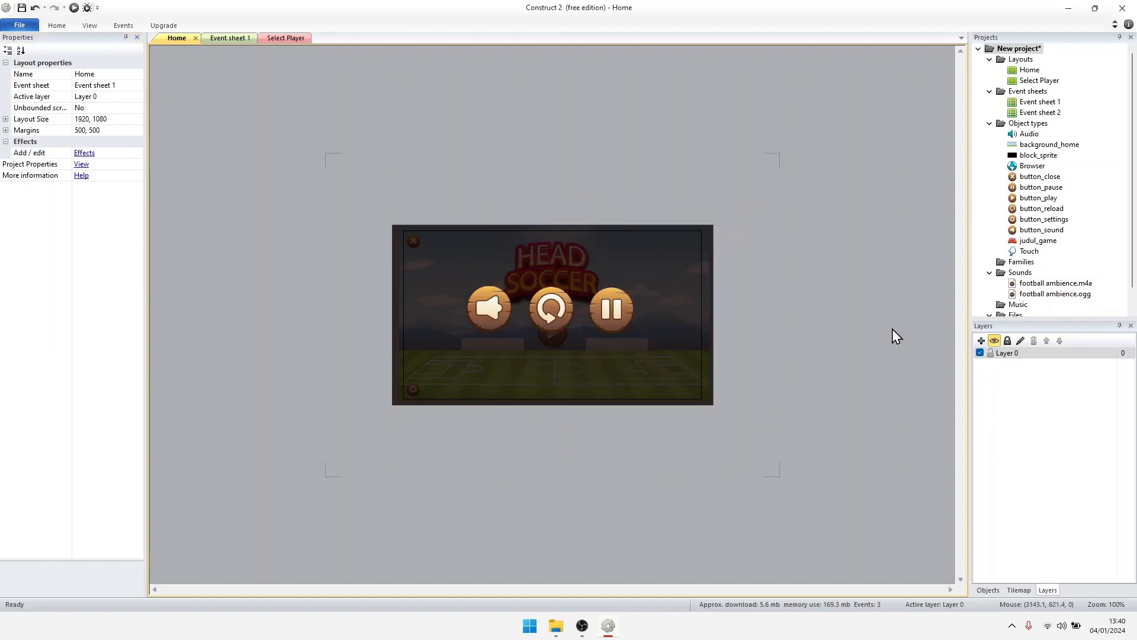
pyautogui.click(630, 311)
pyautogui.click(805, 350)
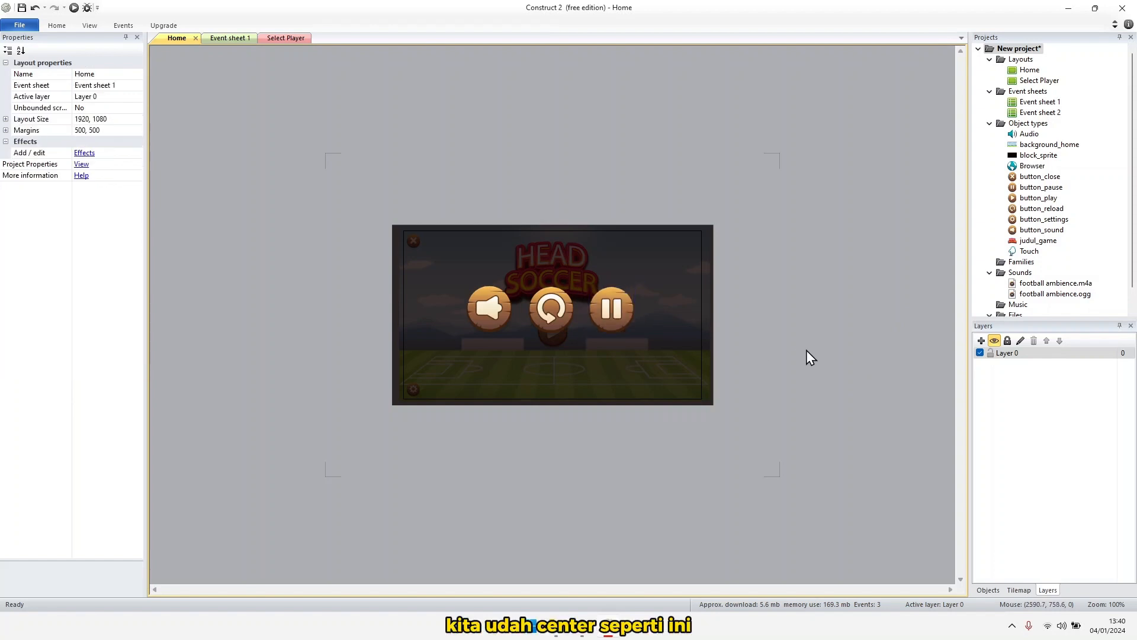
pyautogui.click(612, 308)
pyautogui.click(754, 354)
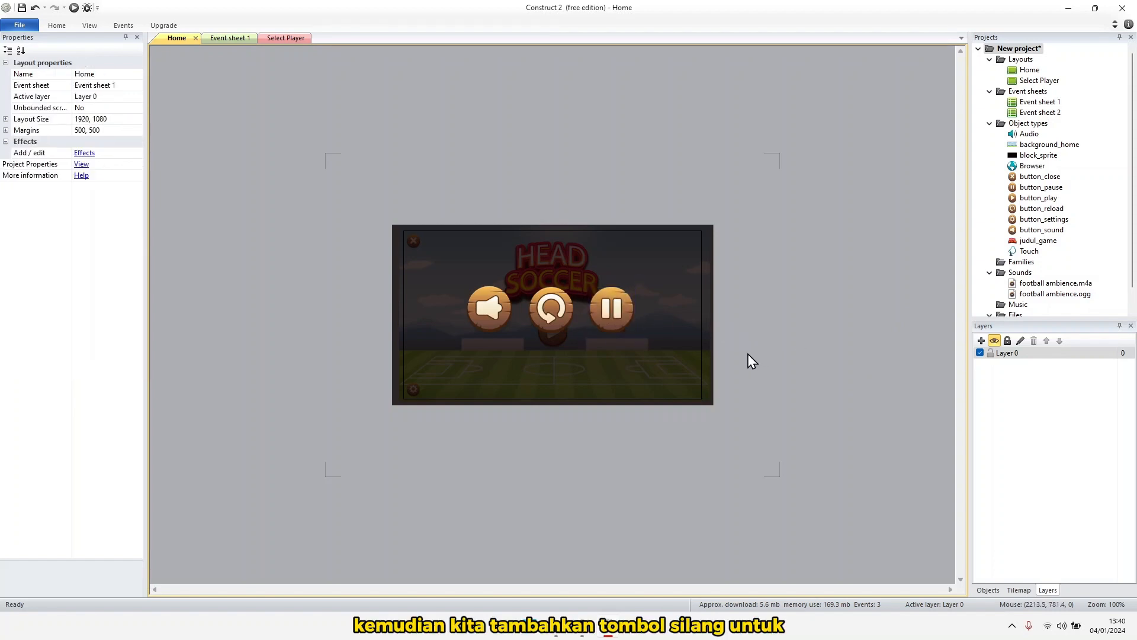
# Insert a new sprite named button_closex and place it on the Home layout
pyautogui.click(591, 356)
pyautogui.rightClick(591, 358)
pyautogui.click(601, 364)
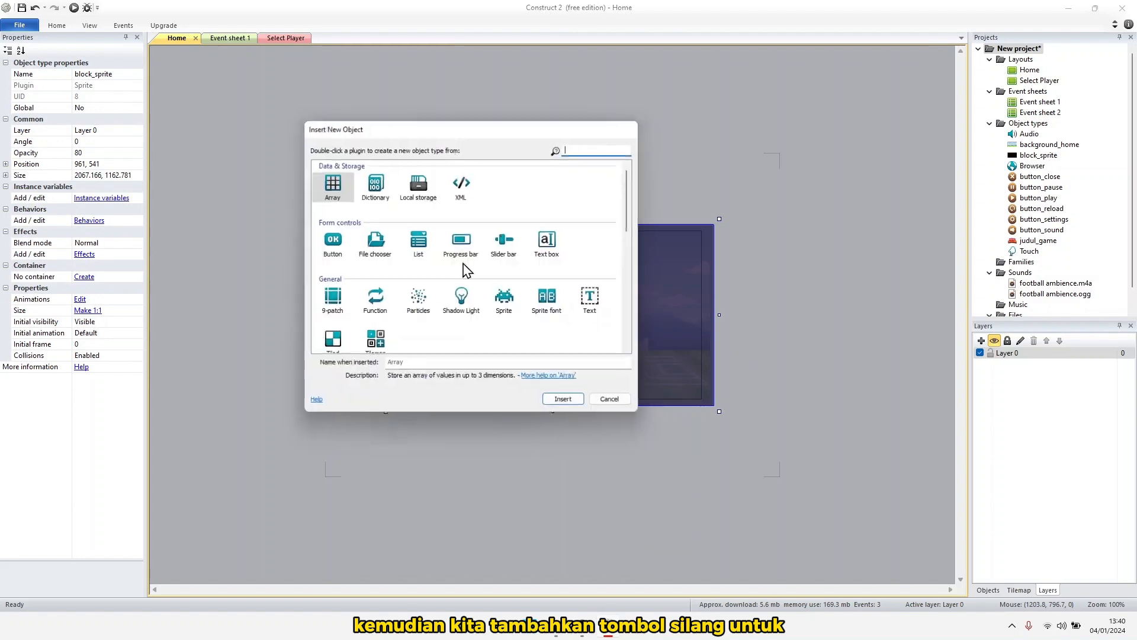
pyautogui.click(505, 301)
pyautogui.click(434, 366)
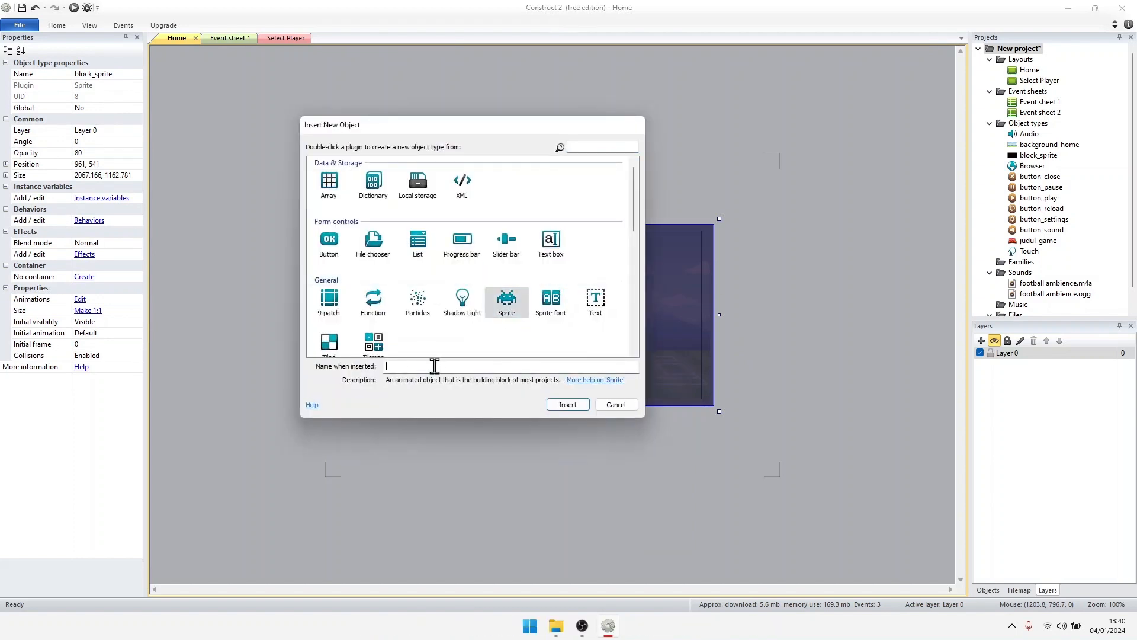
pyautogui.write('button')
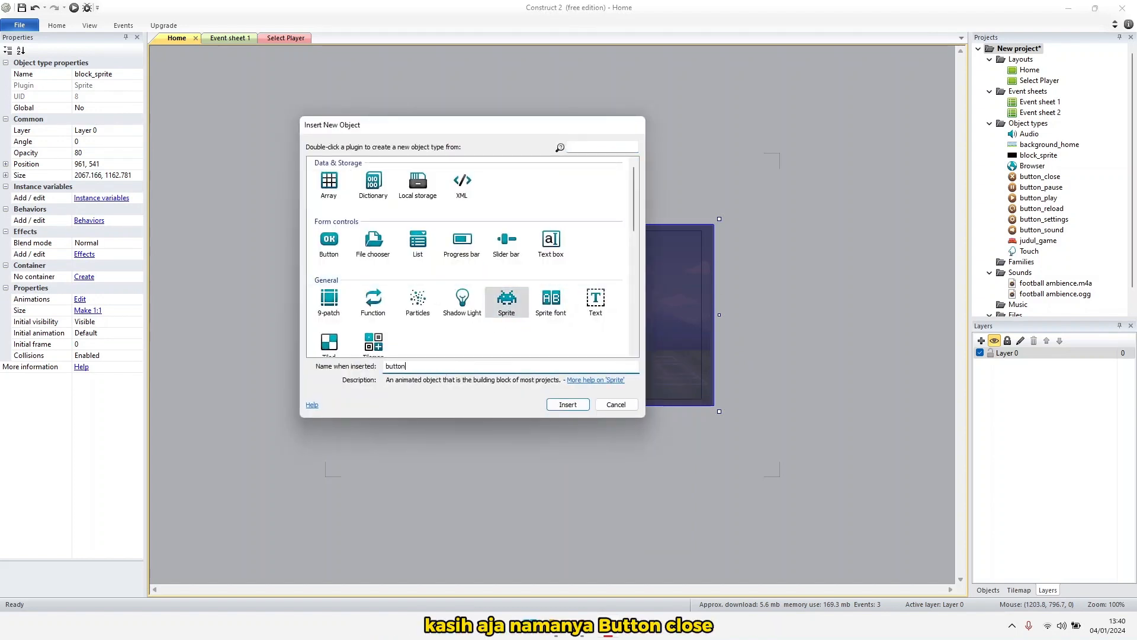
pyautogui.write('_closex')
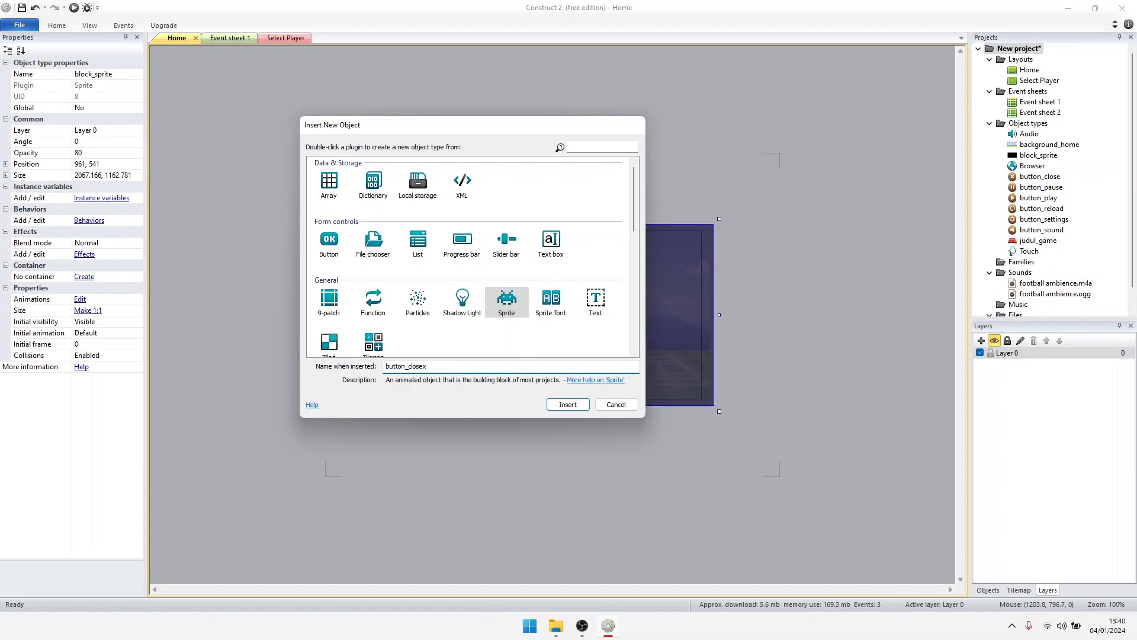
pyautogui.press('Return')
pyautogui.click(445, 365)
pyautogui.rightClick(485, 475)
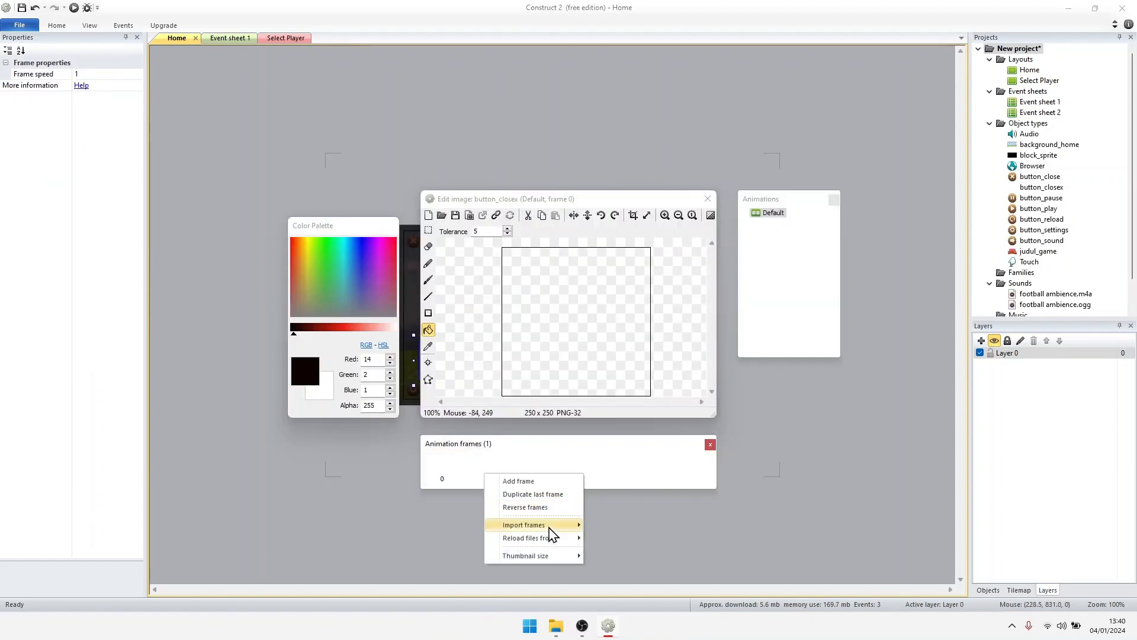
pyautogui.moveTo(554, 525)
pyautogui.click(619, 525)
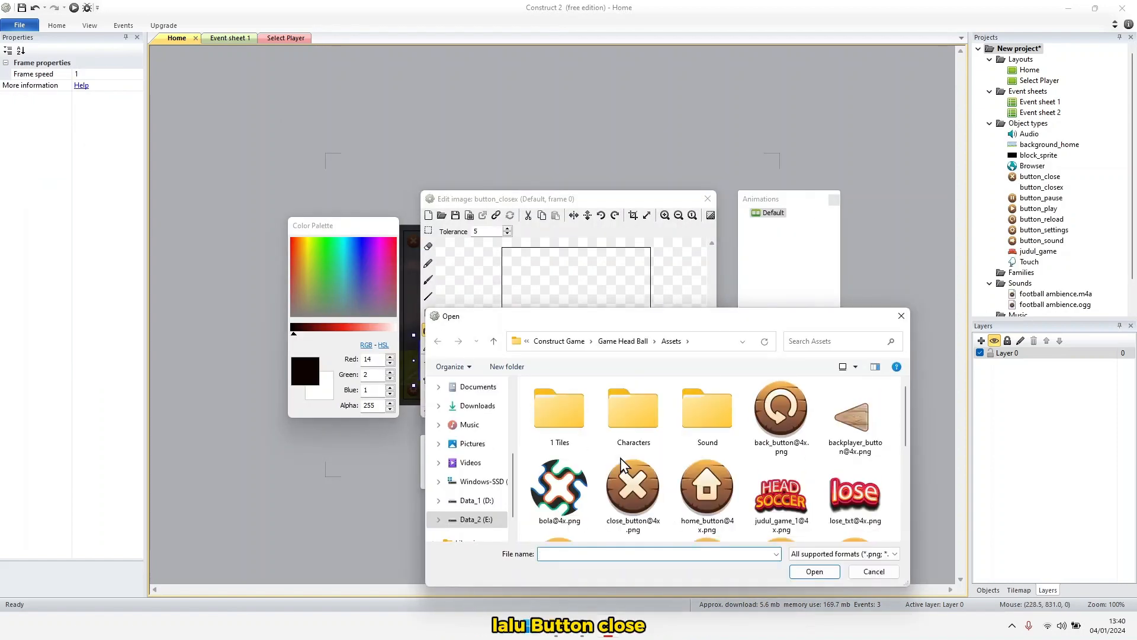
pyautogui.doubleClick(651, 476)
pyautogui.click(455, 468)
pyautogui.press('Delete')
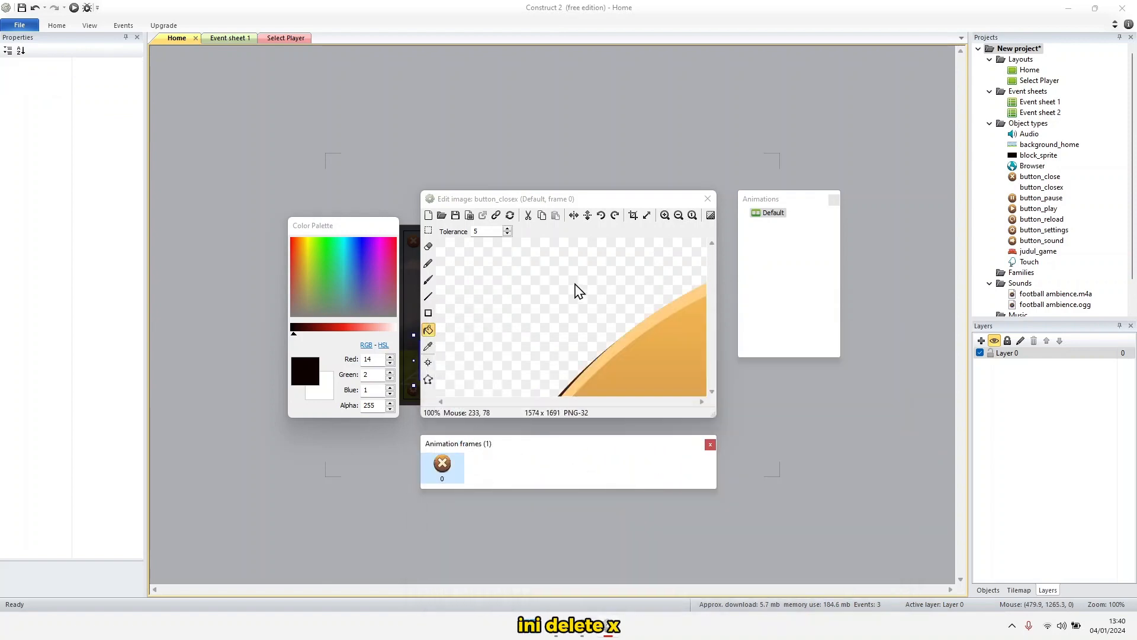
pyautogui.click(707, 199)
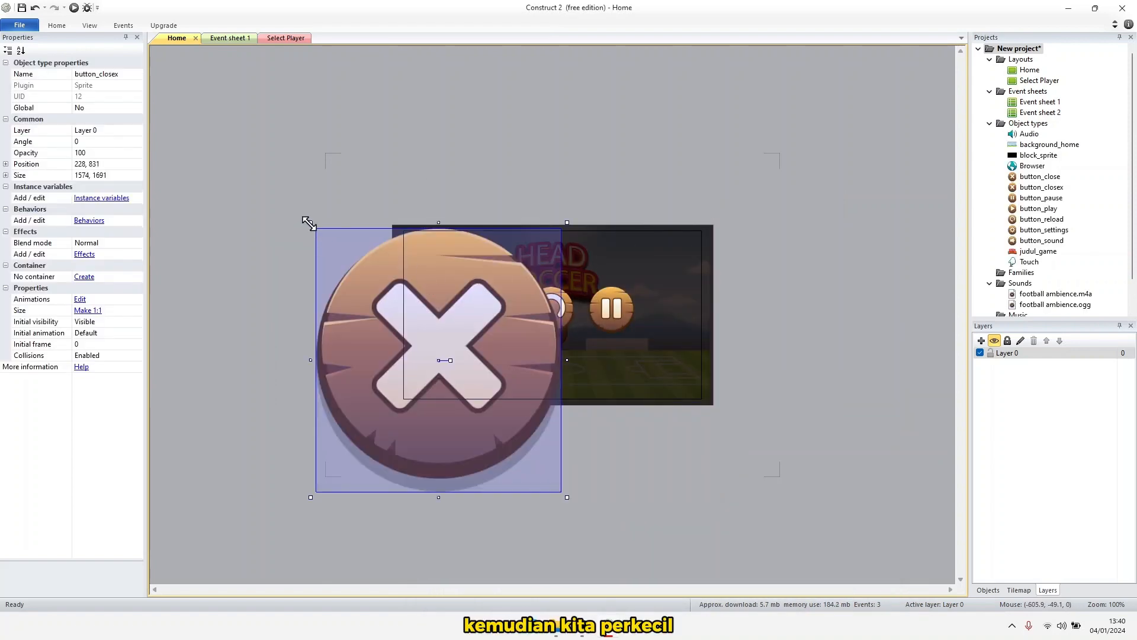
# Shrink button_closex to about 93 by 100 and place it over the existing close button at about 73, 64
pyautogui.moveTo(311, 224); pyautogui.dragTo(411, 242)
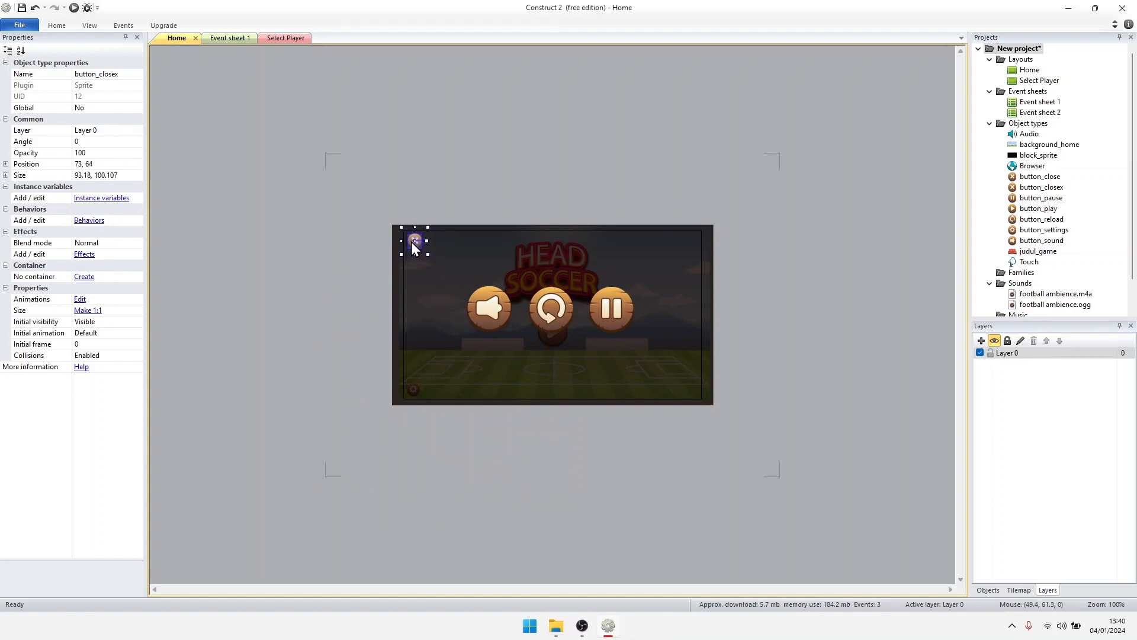
pyautogui.click(785, 300)
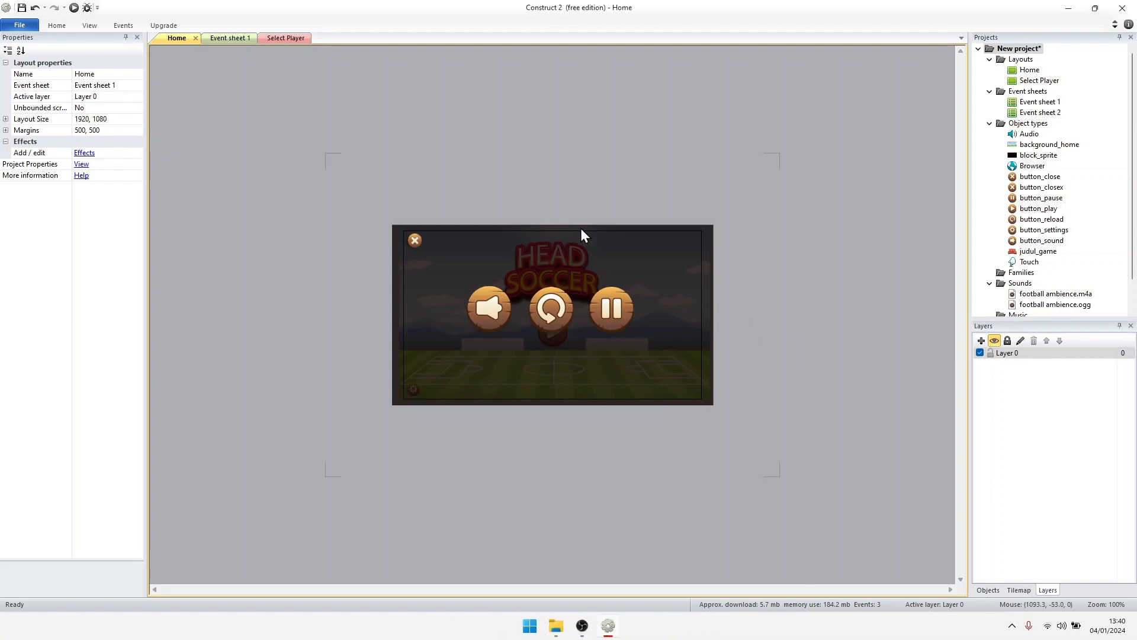
pyautogui.click(670, 375)
pyautogui.click(573, 318)
pyautogui.click(616, 315)
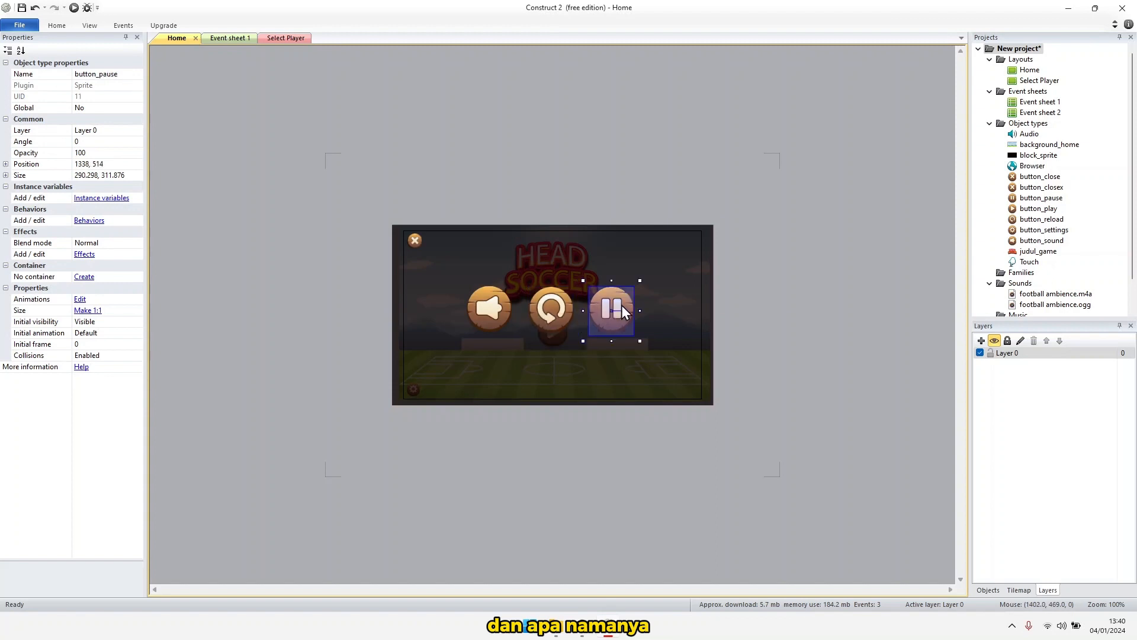
pyautogui.click(494, 308)
pyautogui.click(556, 313)
pyautogui.click(617, 319)
pyautogui.click(484, 317)
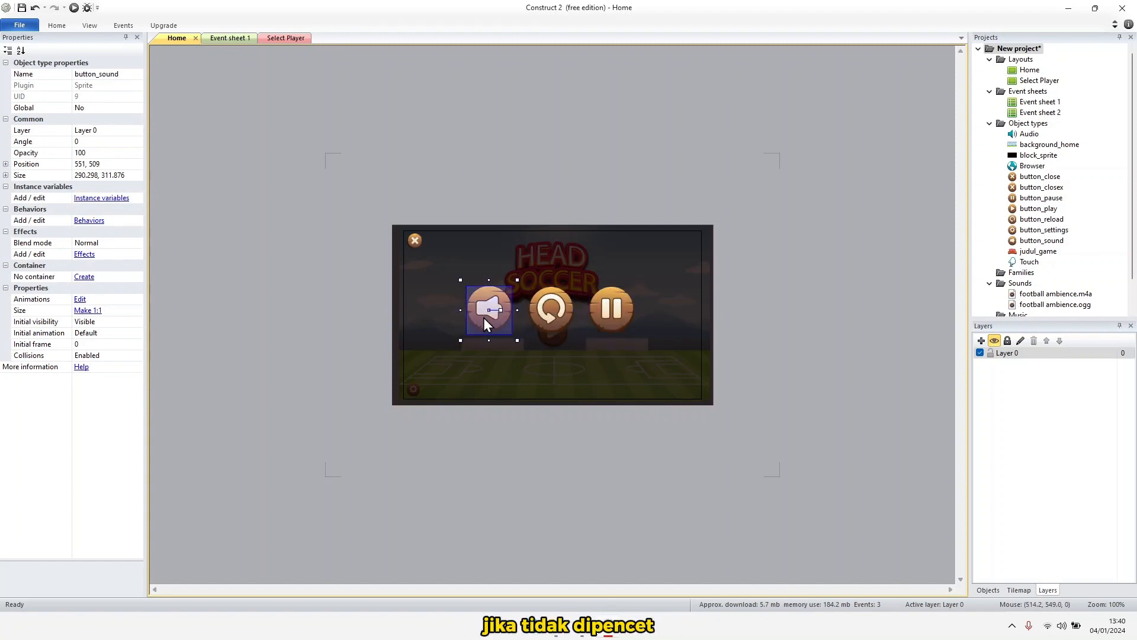
pyautogui.click(416, 239)
pyautogui.click(600, 321)
pyautogui.click(599, 321)
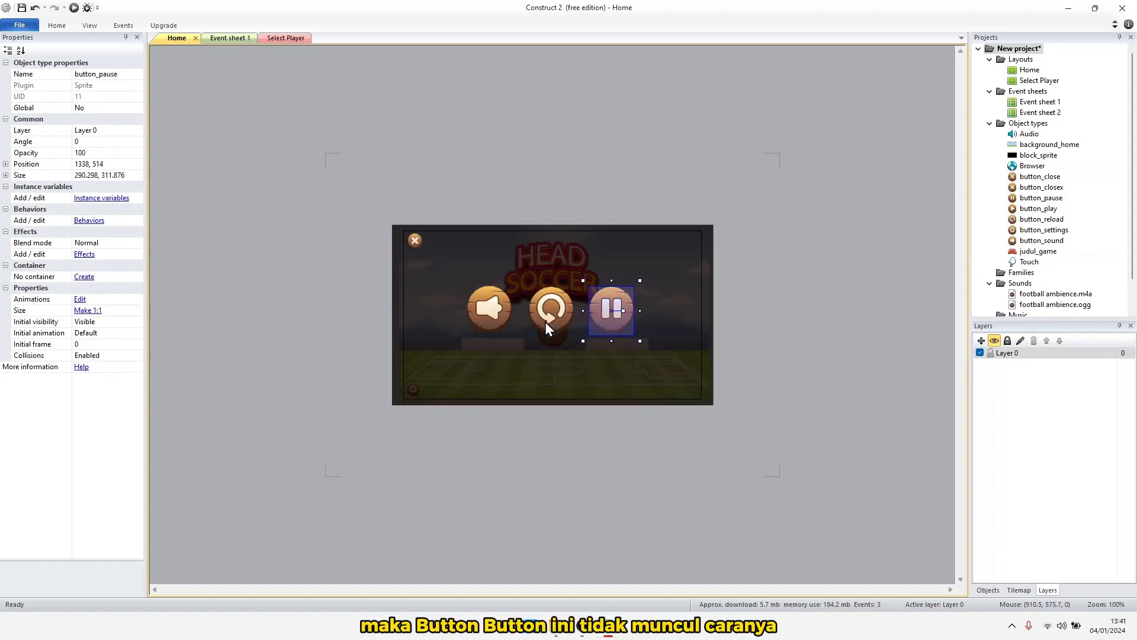
pyautogui.click(495, 312)
pyautogui.click(631, 331)
pyautogui.click(806, 467)
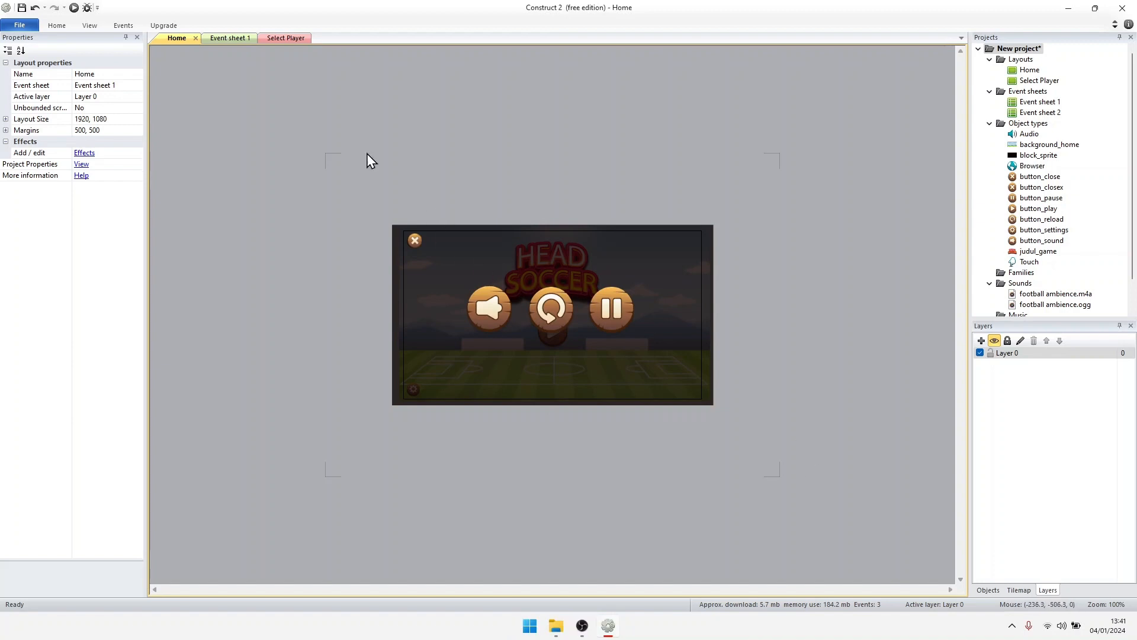
# Close the Select Player layout and add a Touch event "On touched object" for button_settings to Event sheet 1
pyautogui.click(218, 38)
pyautogui.click(302, 38)
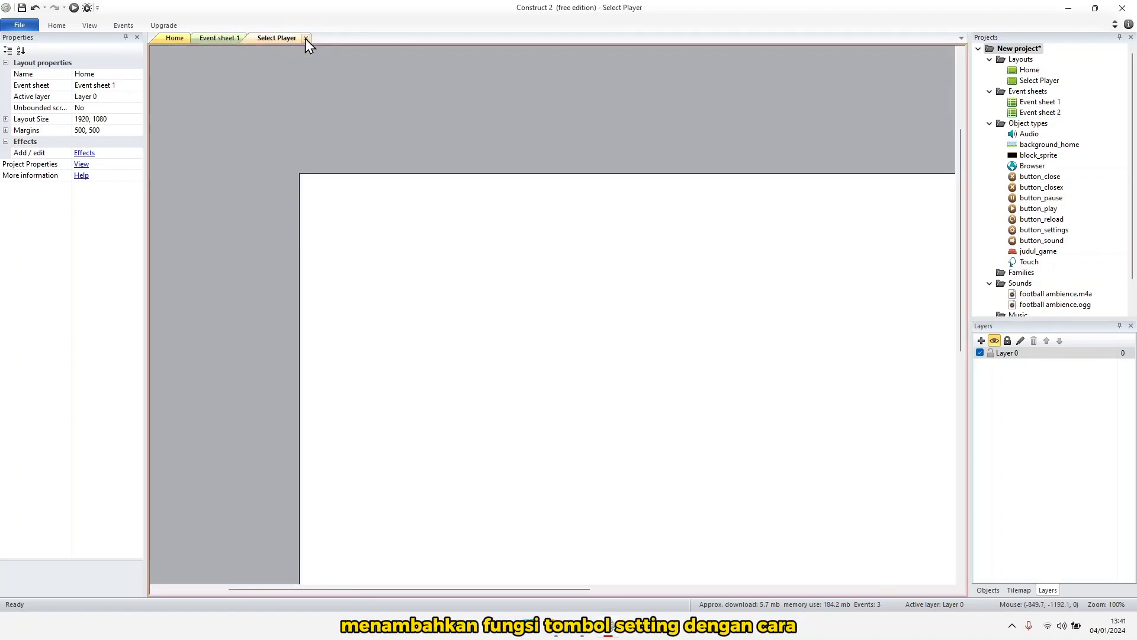
pyautogui.click(305, 38)
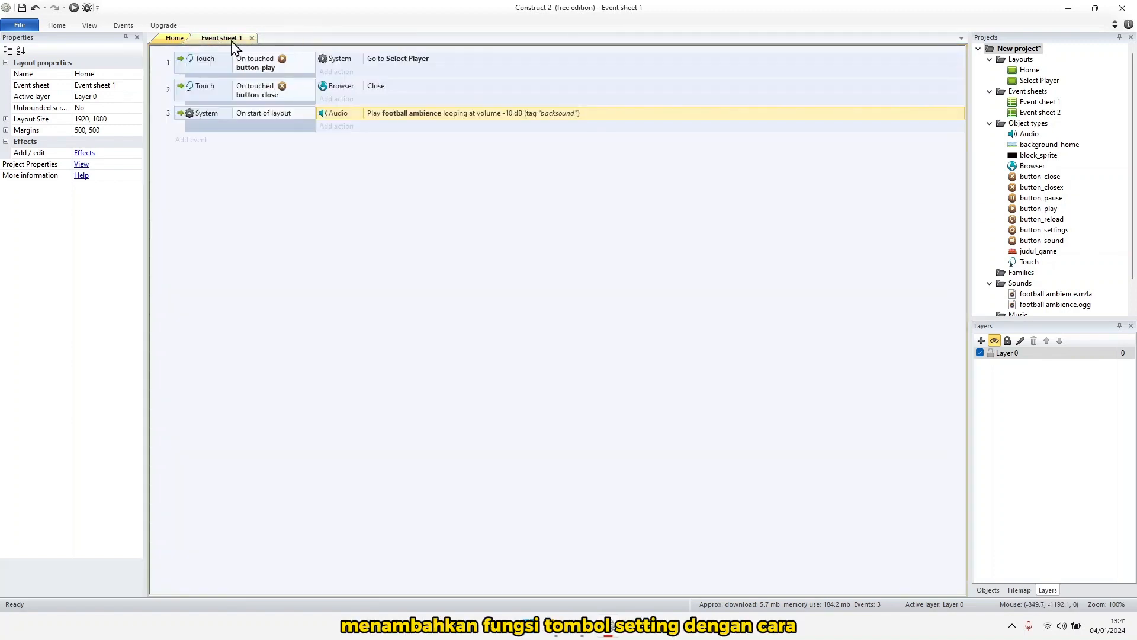
pyautogui.click(195, 140)
pyautogui.doubleClick(849, 238)
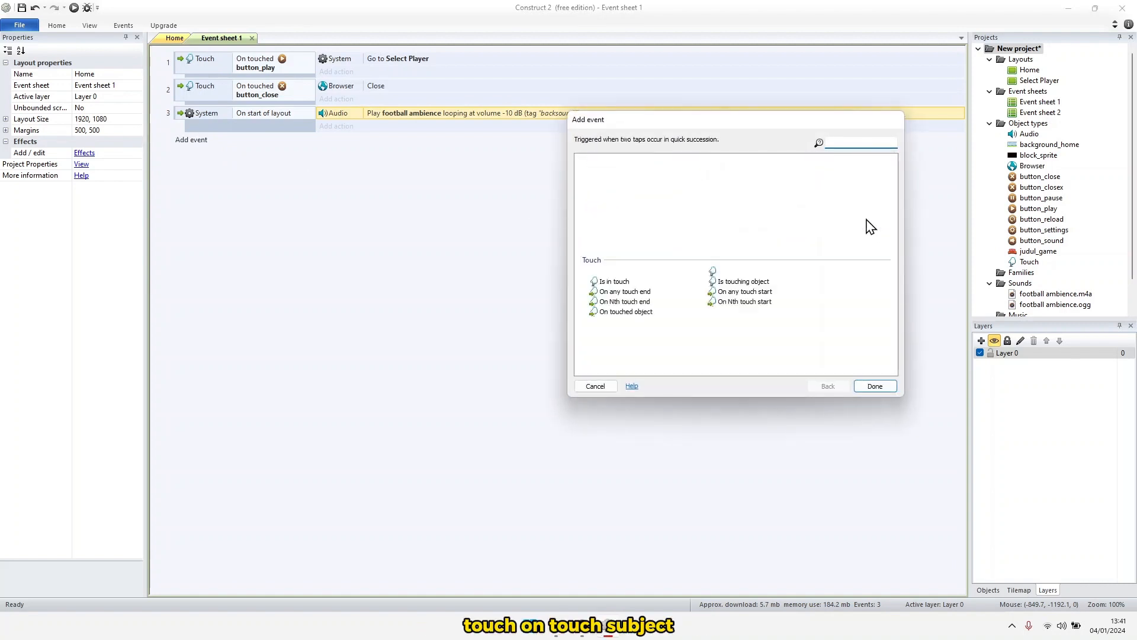
pyautogui.doubleClick(628, 311)
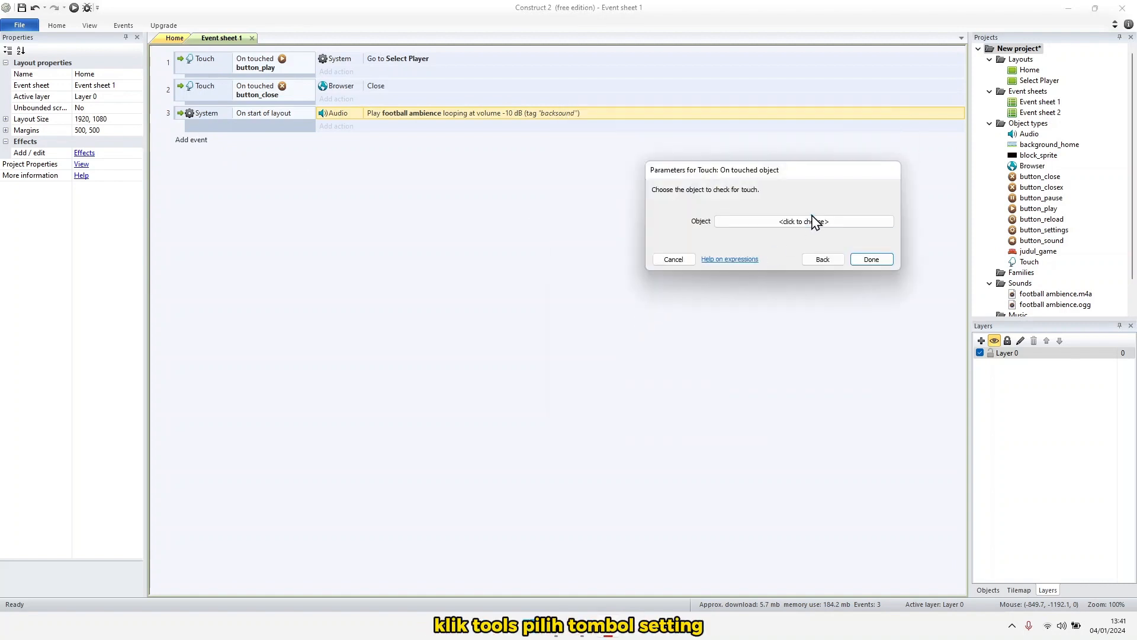
pyautogui.click(808, 222)
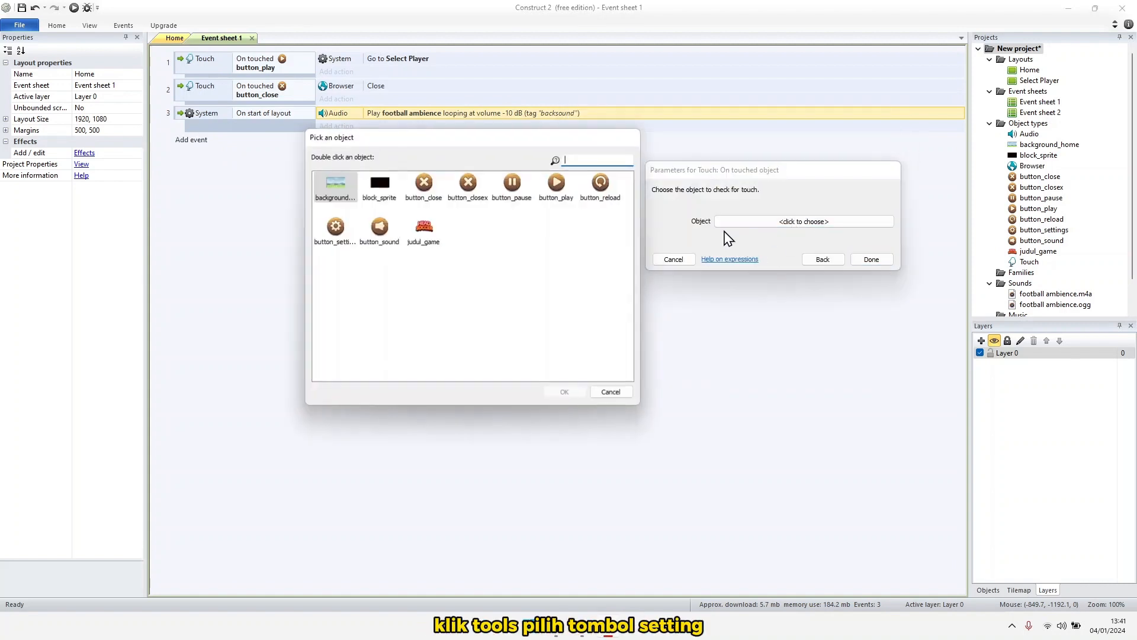
pyautogui.click(335, 228)
pyautogui.click(581, 393)
pyautogui.click(882, 262)
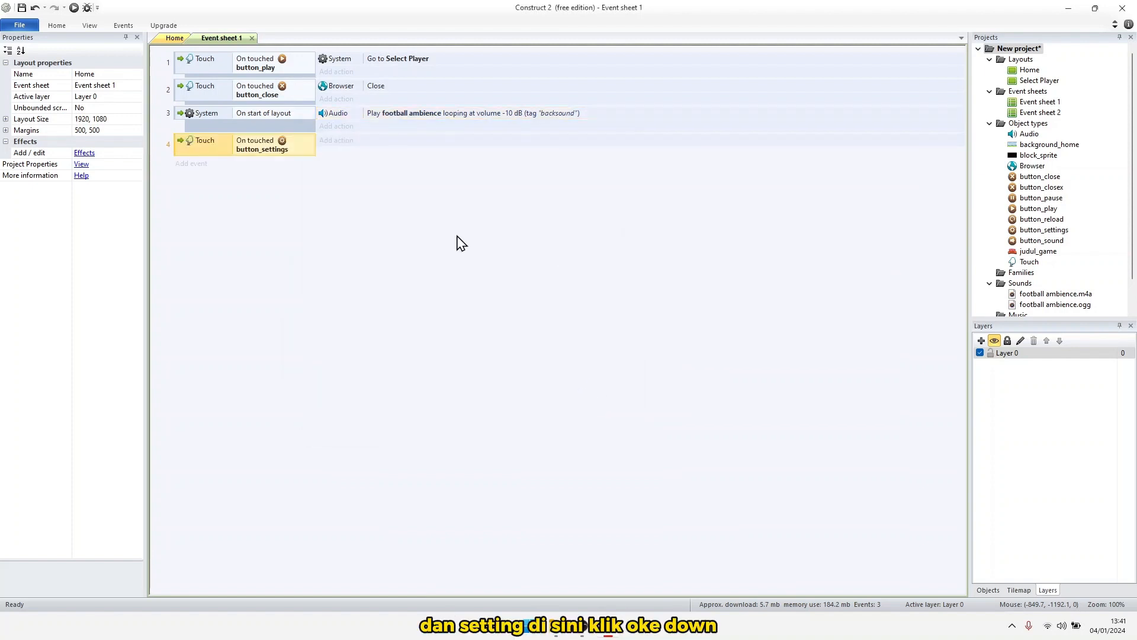
# Add a Set position action for button_sound to the button_settings touch event, with the default coordinates
pyautogui.click(334, 147)
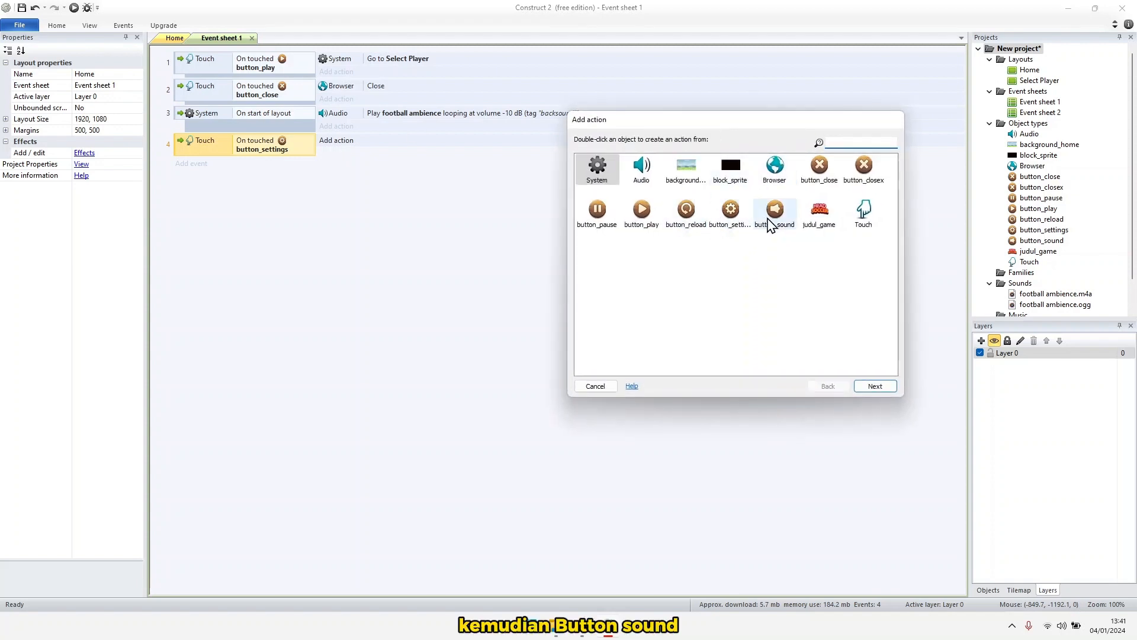
pyautogui.doubleClick(770, 219)
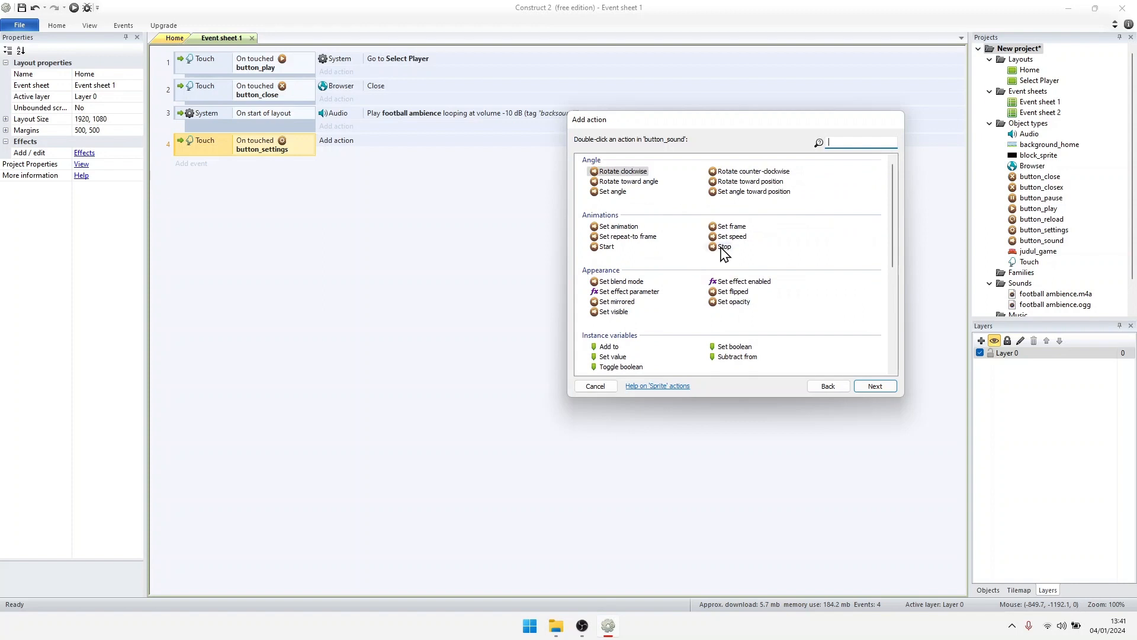
pyautogui.scroll(-2, 668, 282)
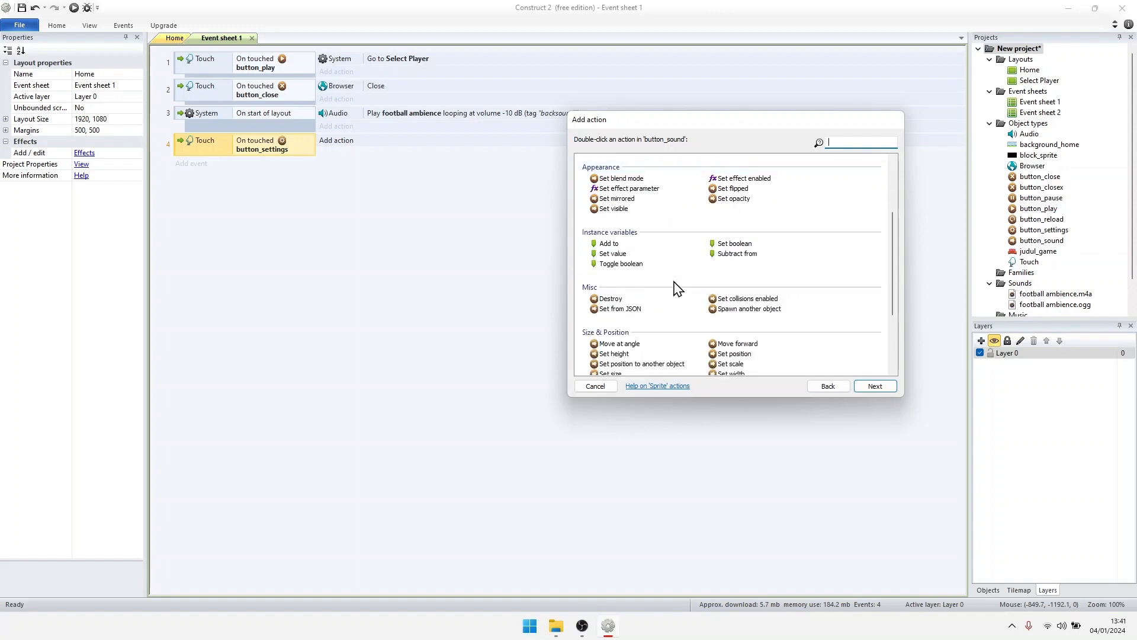
pyautogui.click(725, 354)
pyautogui.click(875, 385)
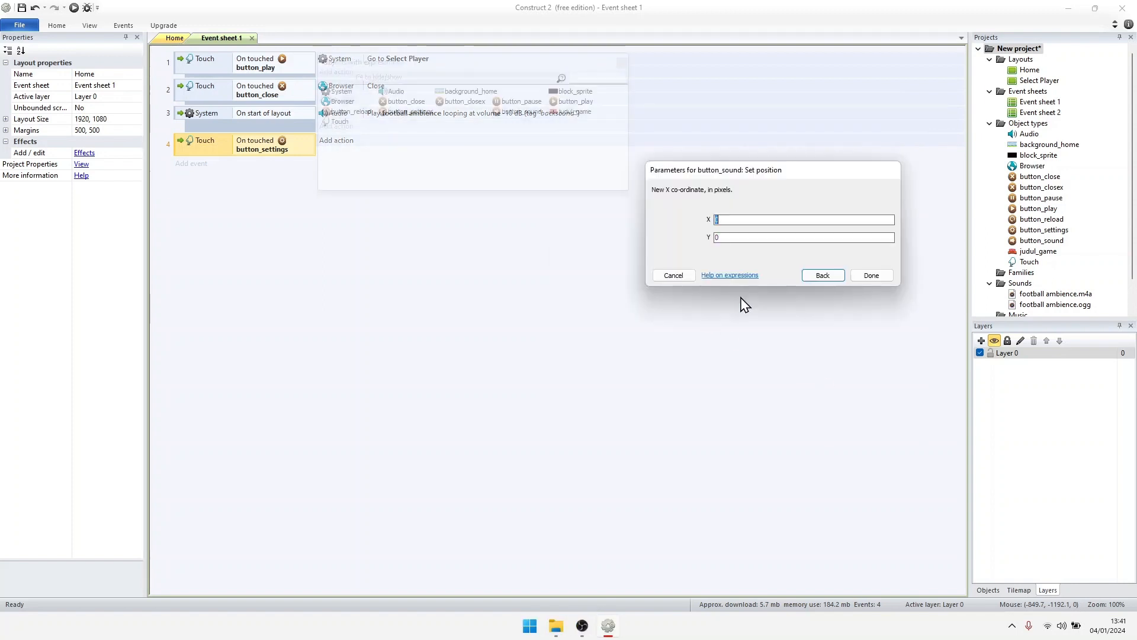
pyautogui.click(871, 276)
# Copy button_sound's position from the Home layout and set its Set position action to X 551, Y 509
pyautogui.click(175, 38)
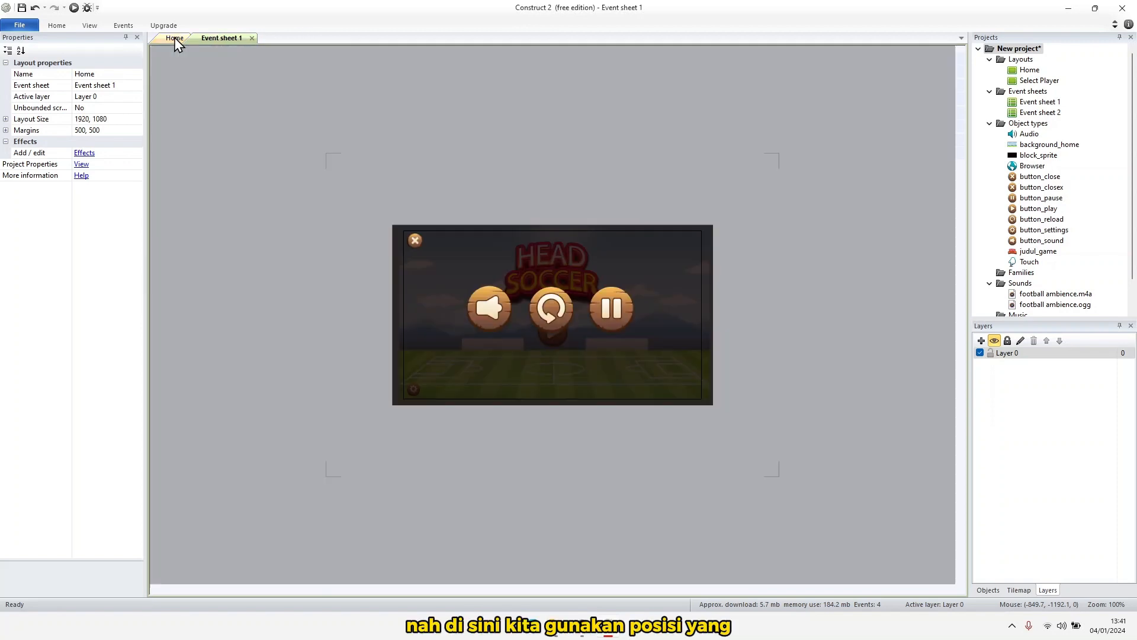
pyautogui.click(504, 302)
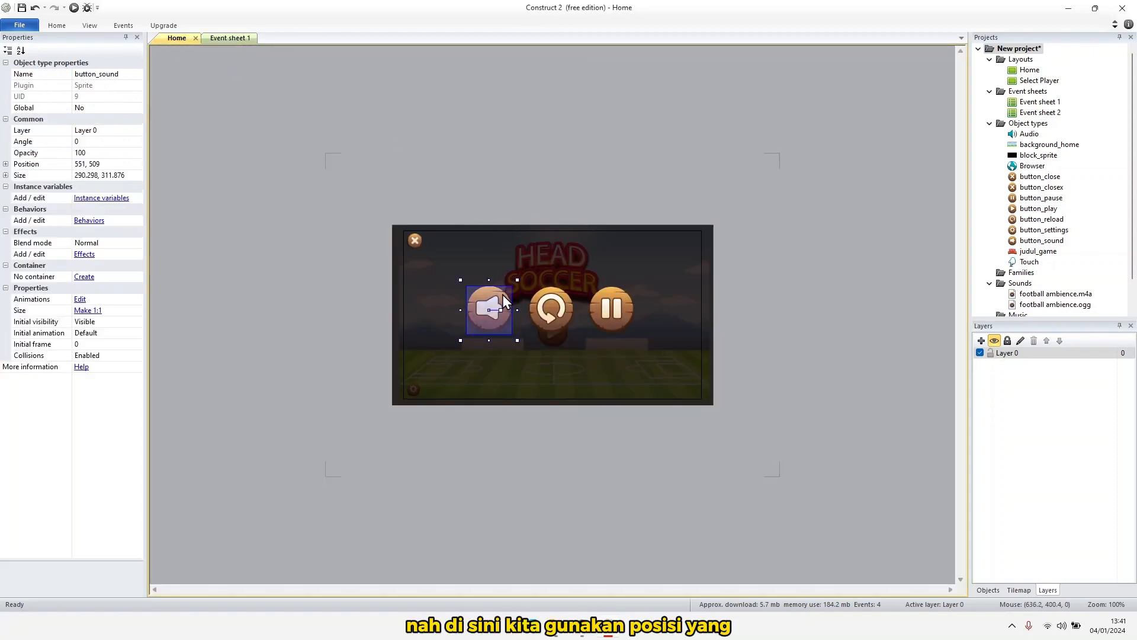
pyautogui.click(112, 164)
pyautogui.hotkey('ctrl', 'c')
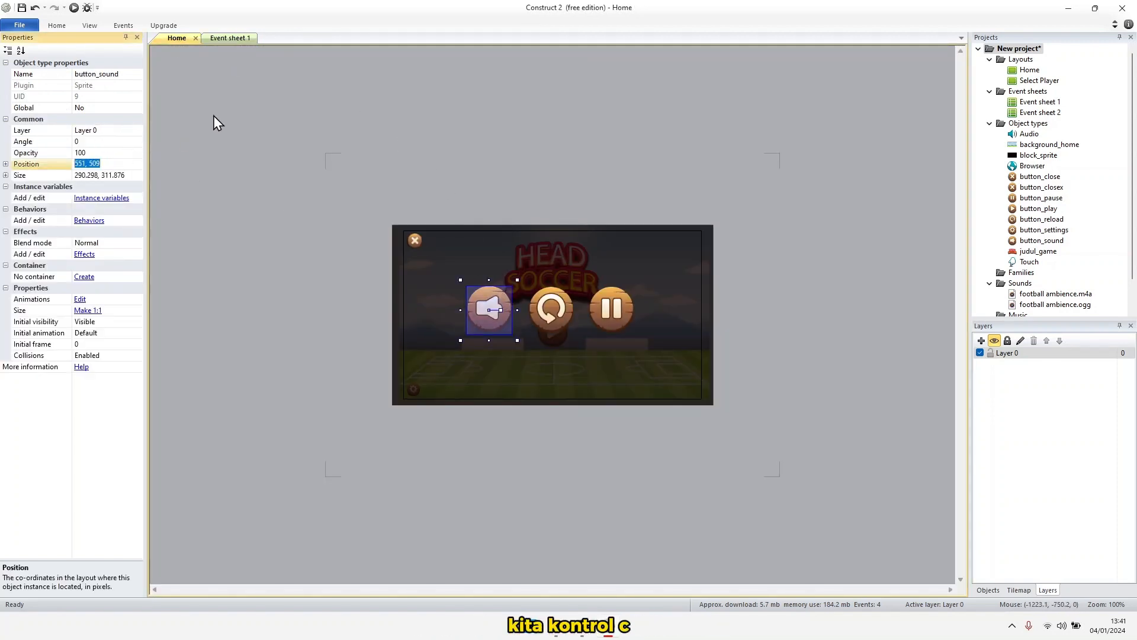
pyautogui.click(232, 38)
pyautogui.click(413, 144)
pyautogui.doubleClick(413, 144)
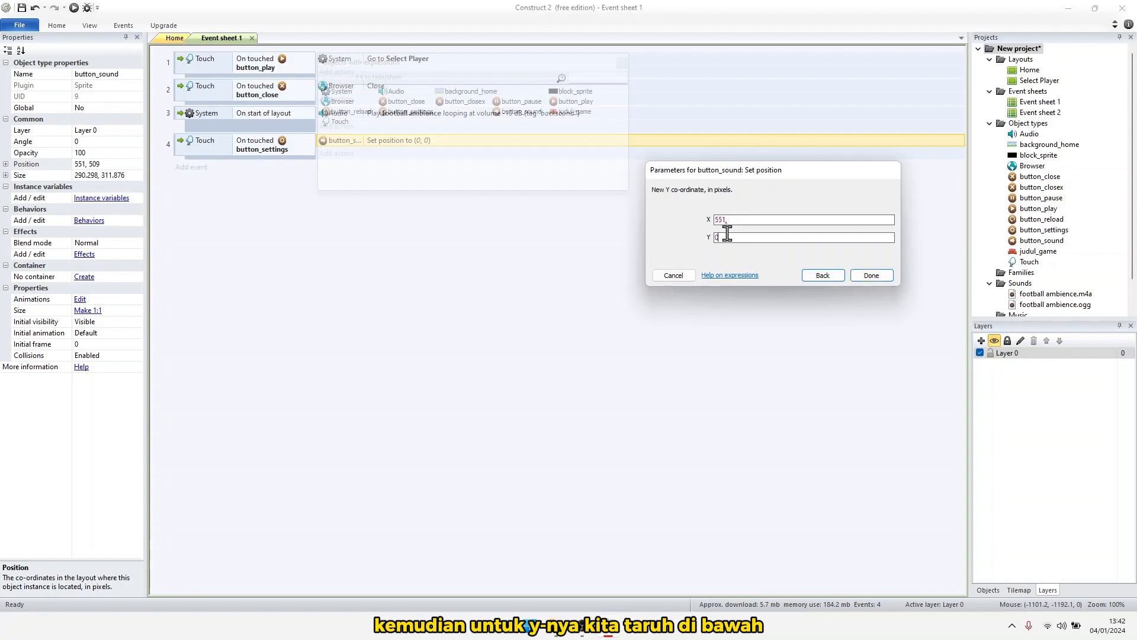
pyautogui.hotkey('ctrl', 'v')
pyautogui.press('Delete')
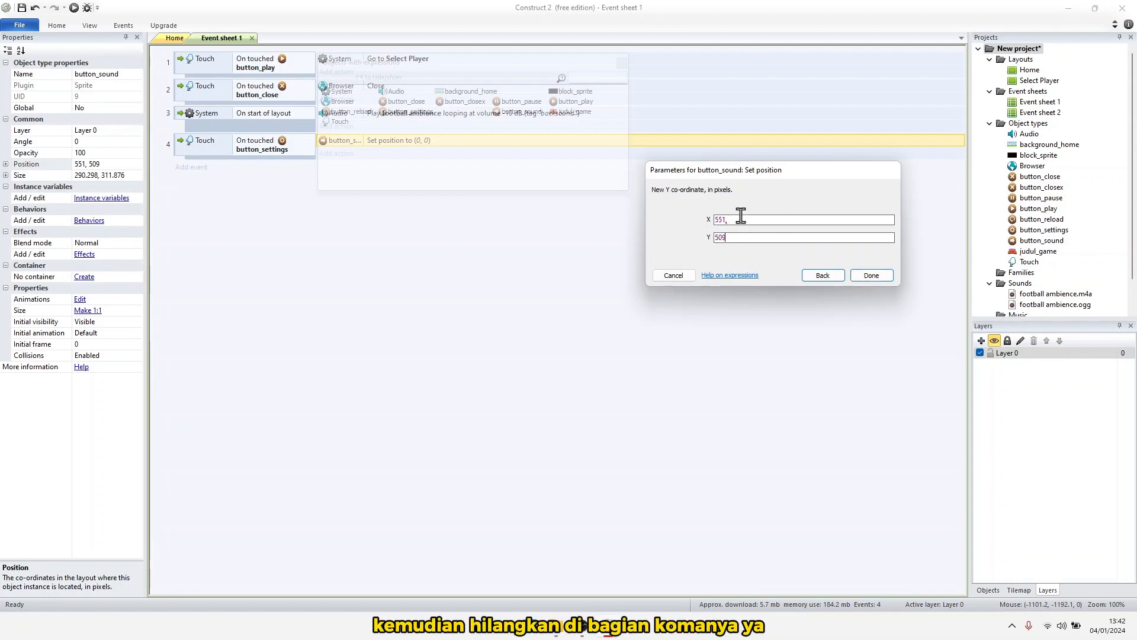
pyautogui.click(875, 276)
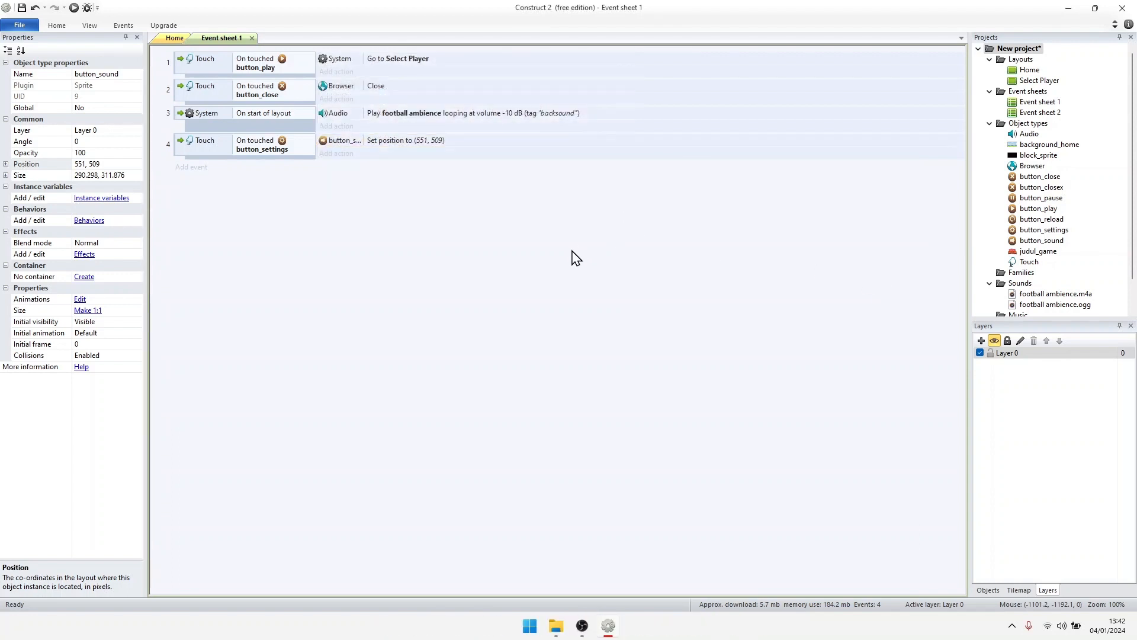
# Add a Set position action for button_pause to the button_settings touch event, with the default coordinates
pyautogui.click(349, 160)
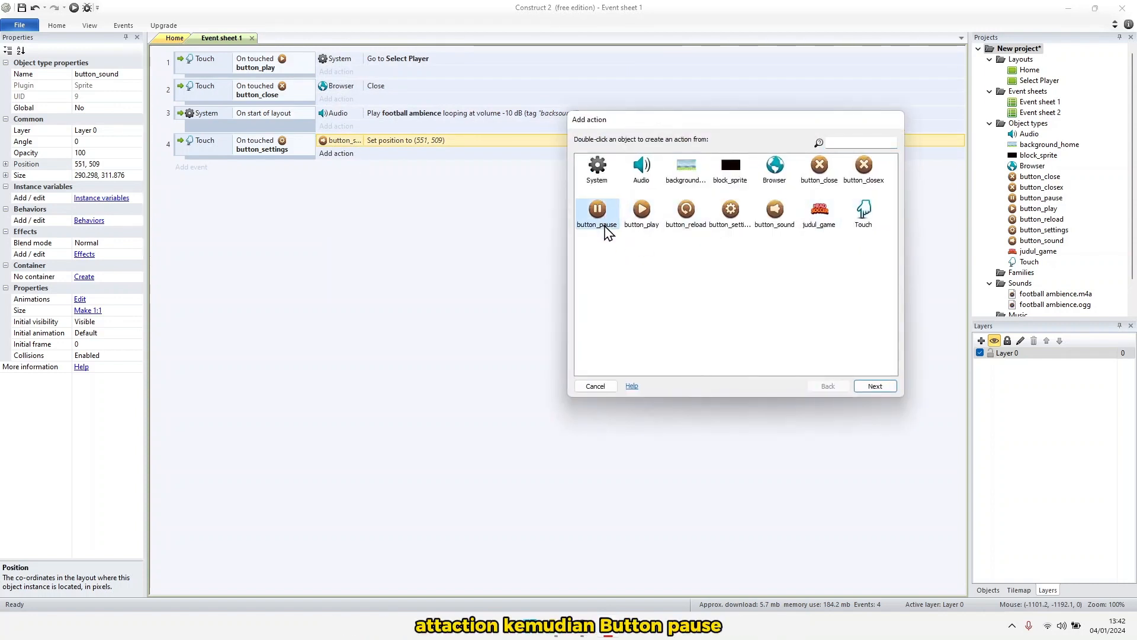
pyautogui.doubleClick(600, 215)
pyautogui.scroll(-2, 687, 297)
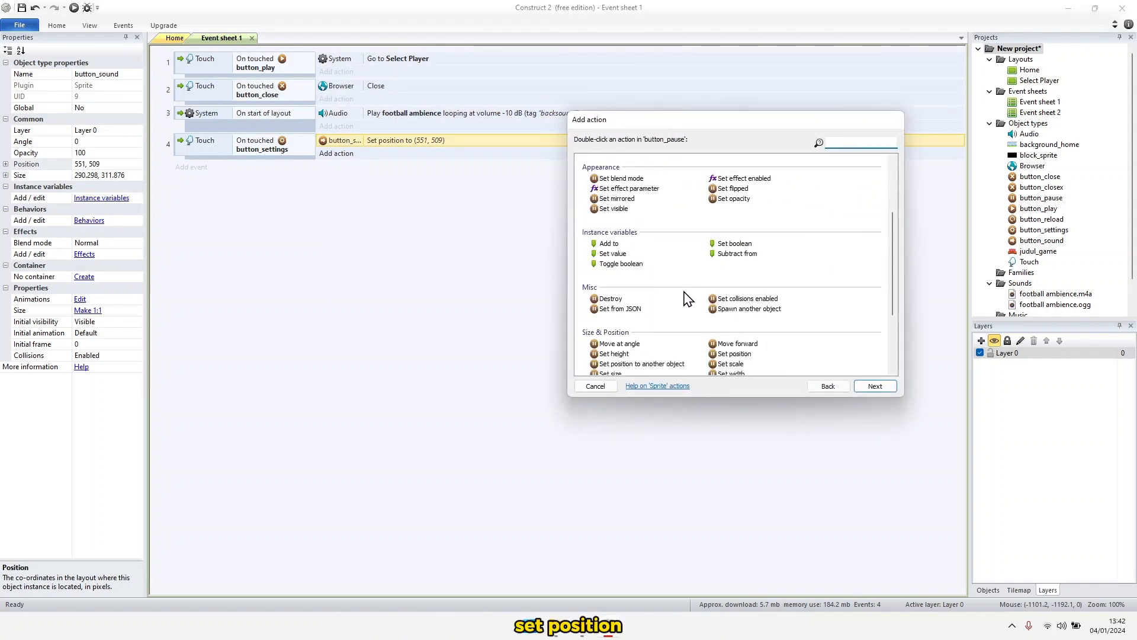
pyautogui.click(734, 354)
pyautogui.click(875, 387)
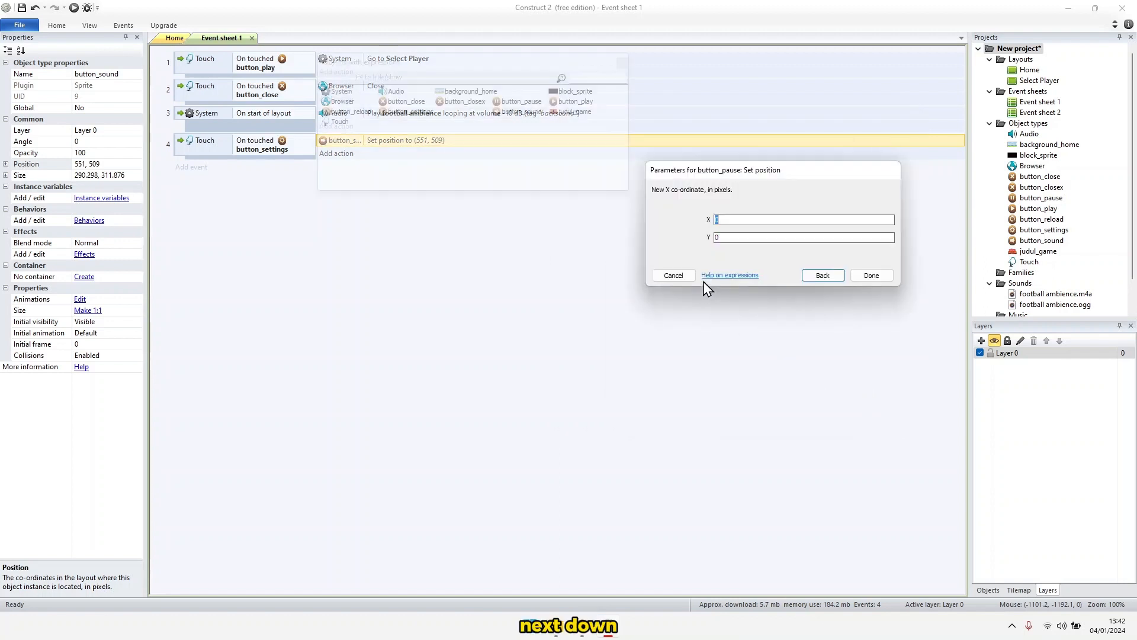
pyautogui.click(885, 276)
# Copy button_pause's position from the Home layout and set its Set position action to X 1338, Y 514
pyautogui.click(177, 39)
pyautogui.click(613, 309)
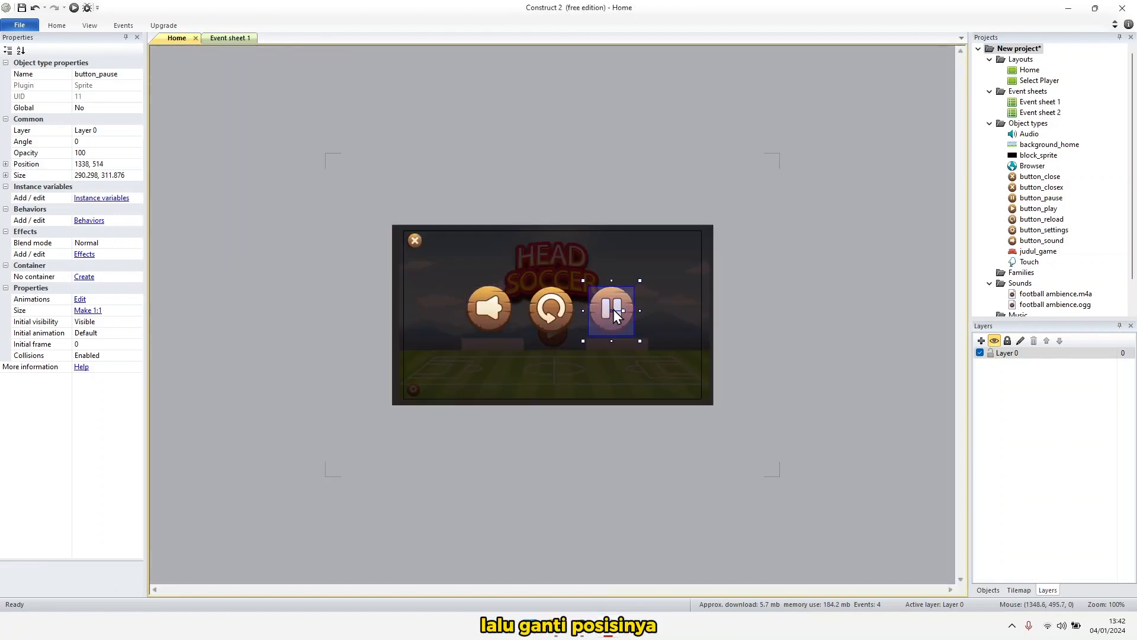
pyautogui.click(107, 165)
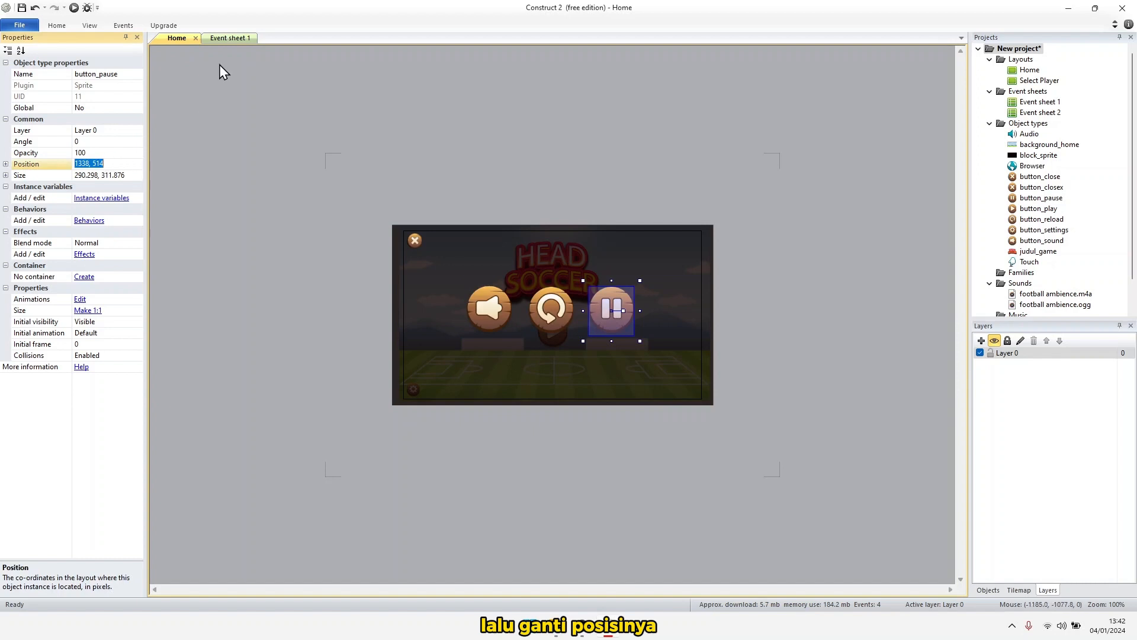
pyautogui.click(228, 38)
pyautogui.doubleClick(419, 156)
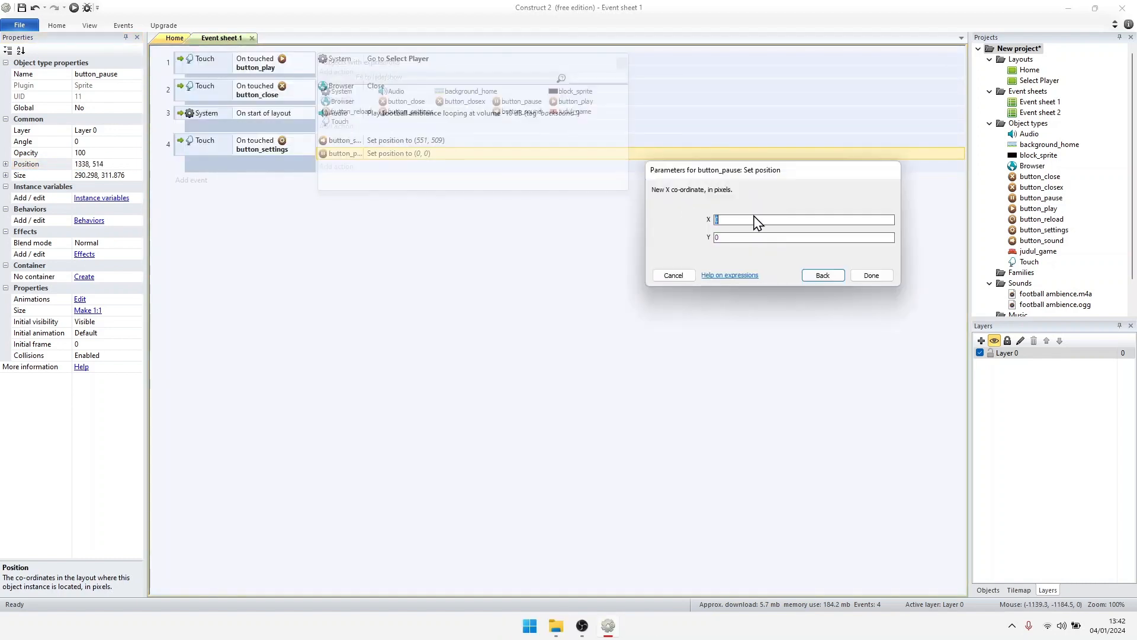
pyautogui.hotkey('ctrl', 'v')
pyautogui.moveTo(752, 219); pyautogui.dragTo(725, 218)
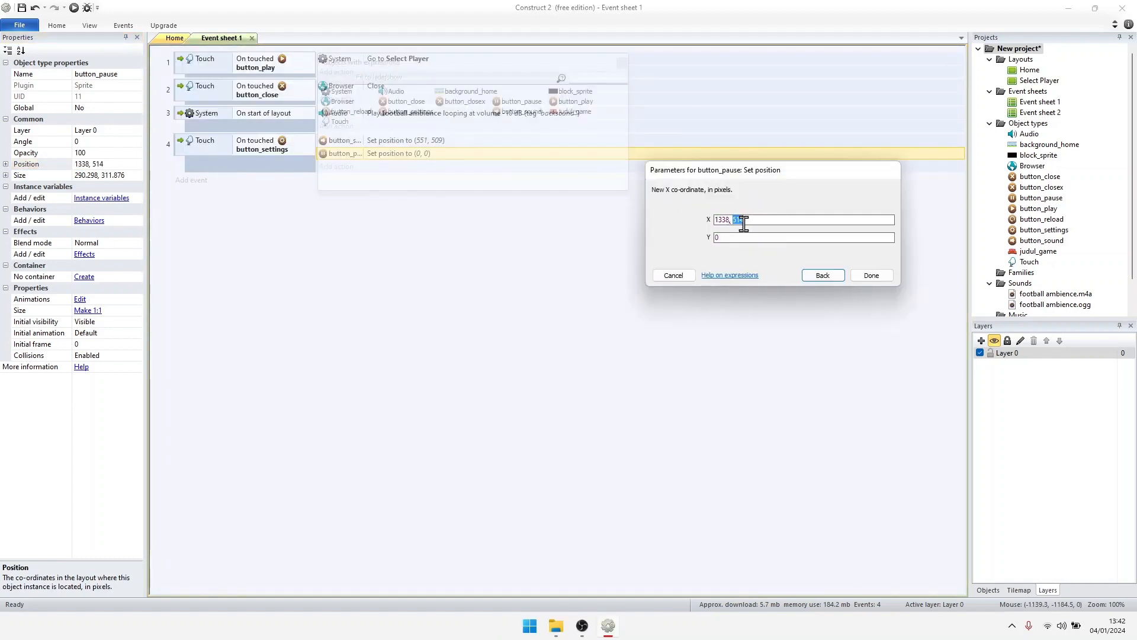
pyautogui.press('BackSpace')
pyautogui.press('Tab')
pyautogui.click(870, 276)
# Add a Set position action for button_reload to the button_settings touch event, with the default coordinates
pyautogui.click(343, 167)
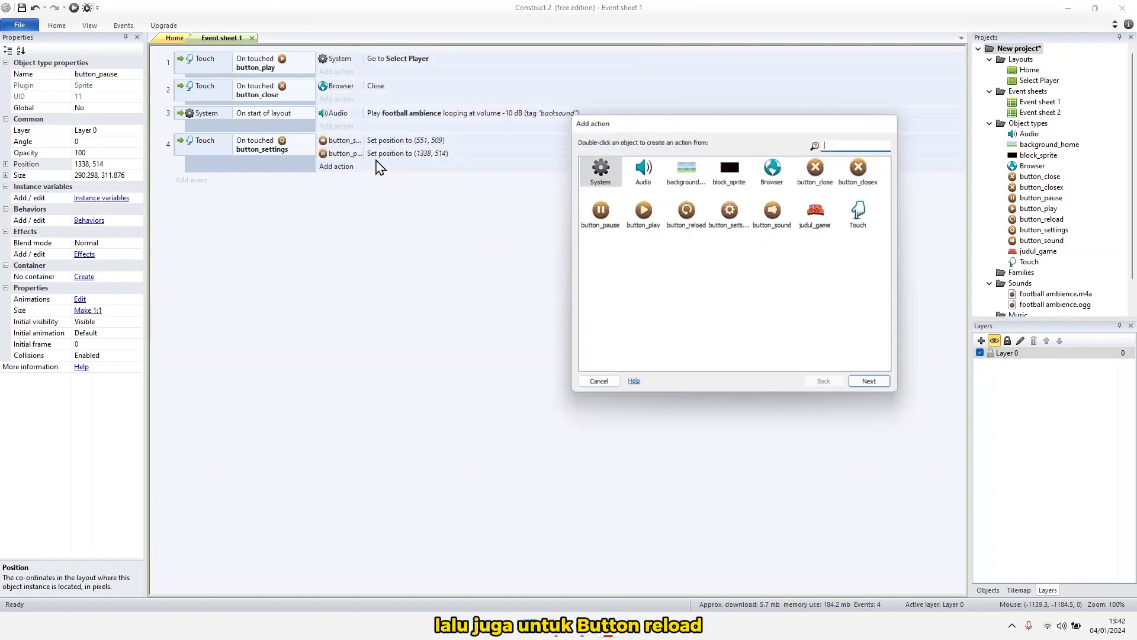
pyautogui.doubleClick(686, 213)
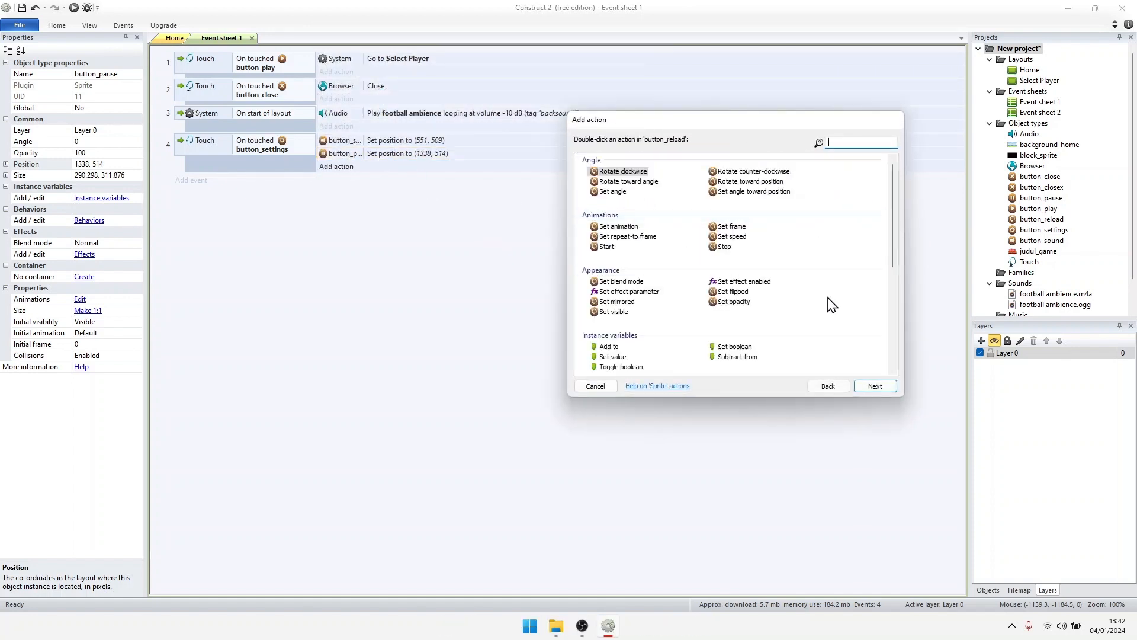
pyautogui.scroll(-5, 771, 328)
pyautogui.doubleClick(730, 363)
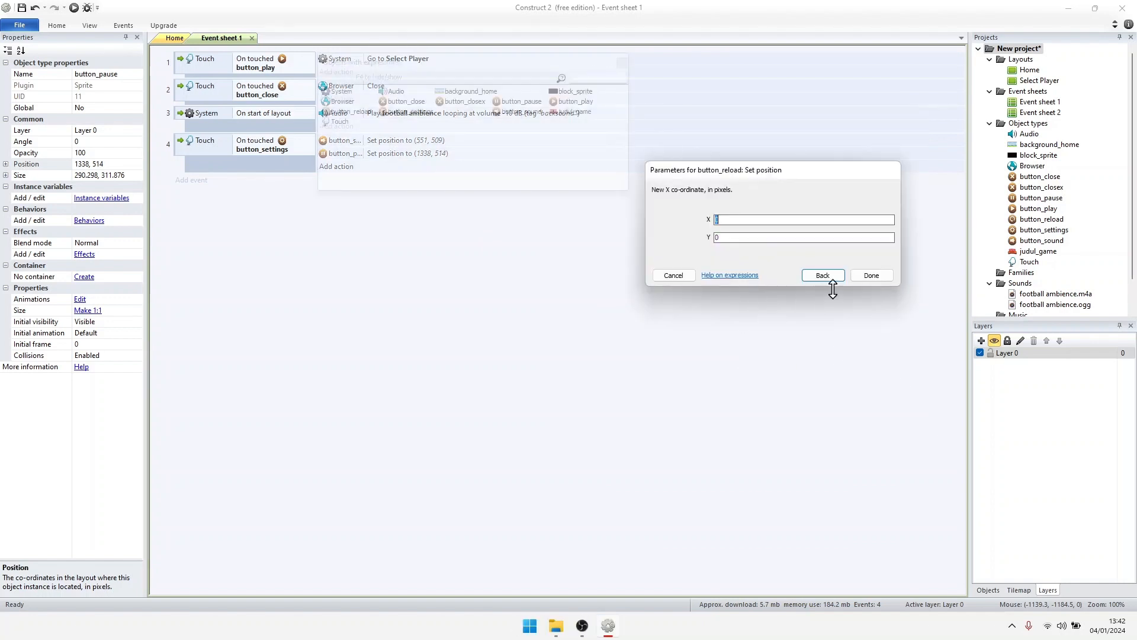
pyautogui.click(873, 277)
# Copy button_reload's position from the Home layout and set its Set position action to X 950, Y 515
pyautogui.click(173, 38)
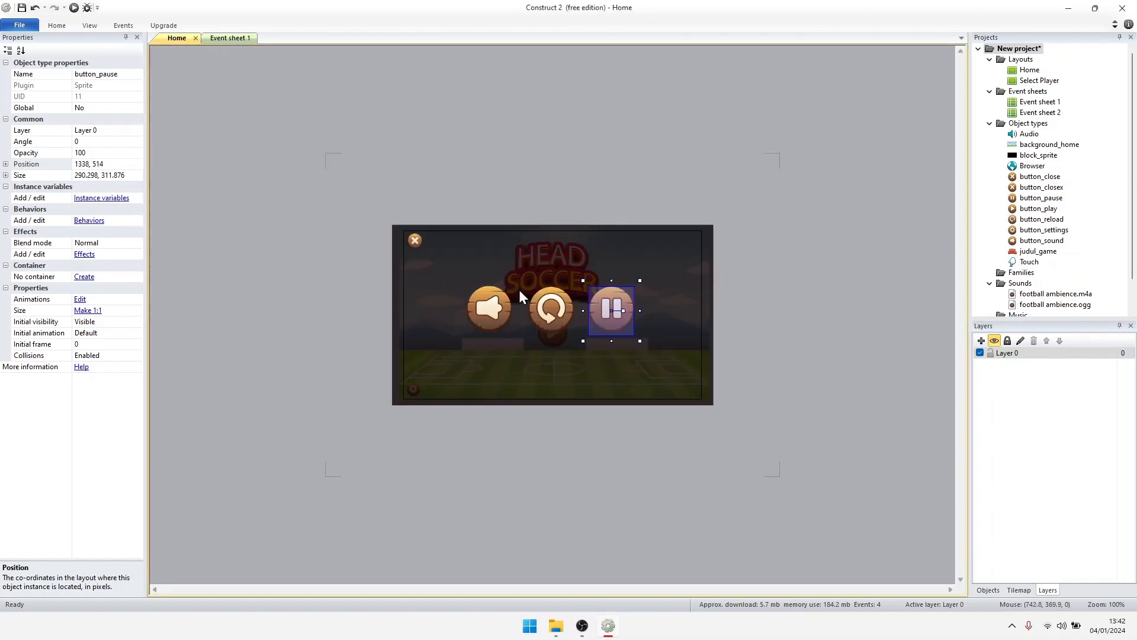
pyautogui.click(536, 297)
pyautogui.click(100, 164)
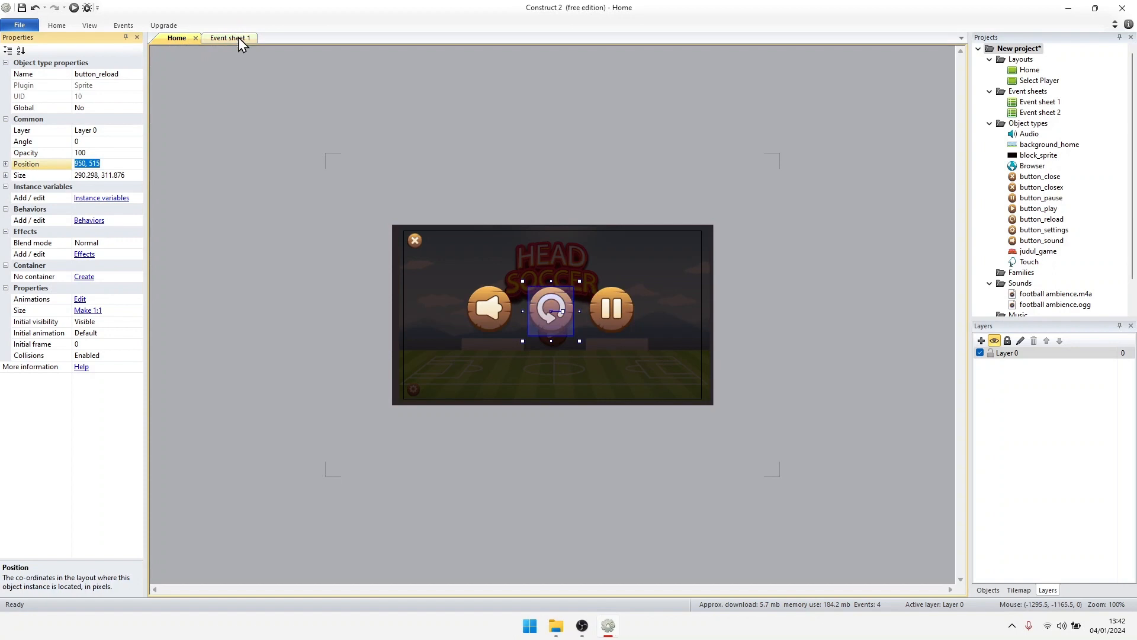
pyautogui.click(238, 37)
pyautogui.doubleClick(398, 166)
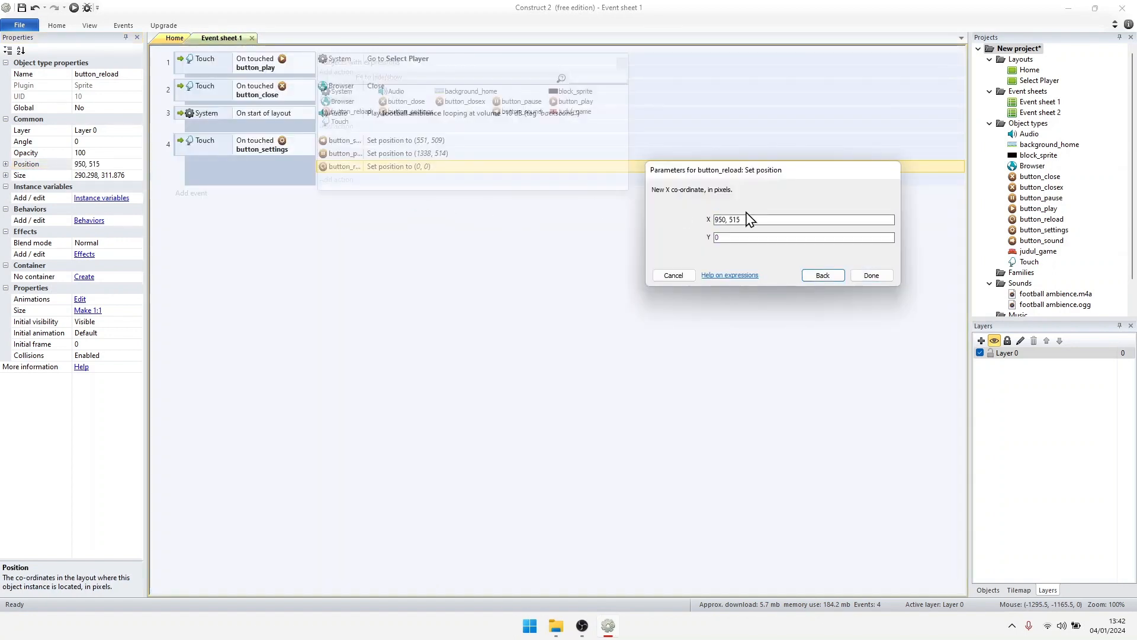
pyautogui.hotkey('ctrl', 'x')
pyautogui.press('Tab')
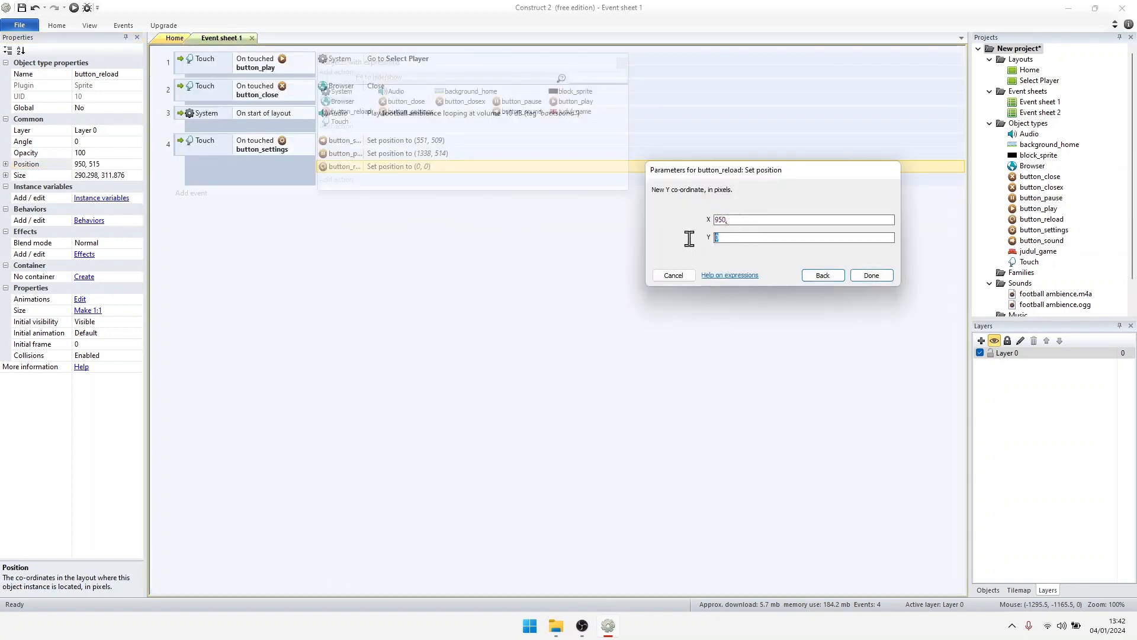
pyautogui.click(750, 219)
pyautogui.click(859, 275)
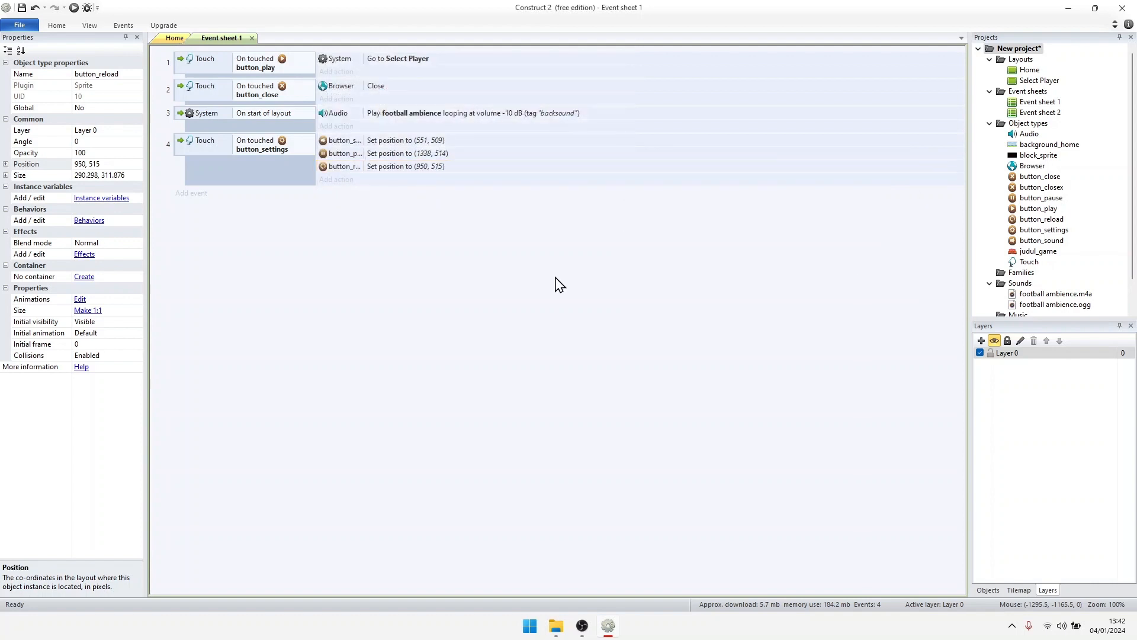
# Copy button_closex's position values from the Home layout and return to the event sheet
pyautogui.click(175, 38)
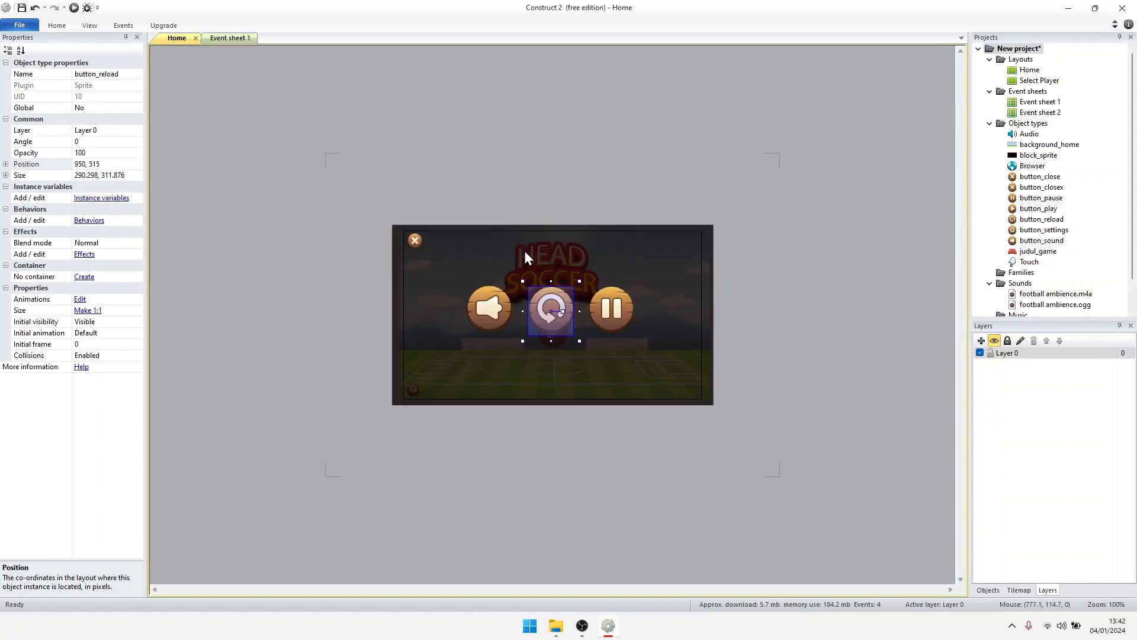
pyautogui.click(415, 239)
pyautogui.click(230, 38)
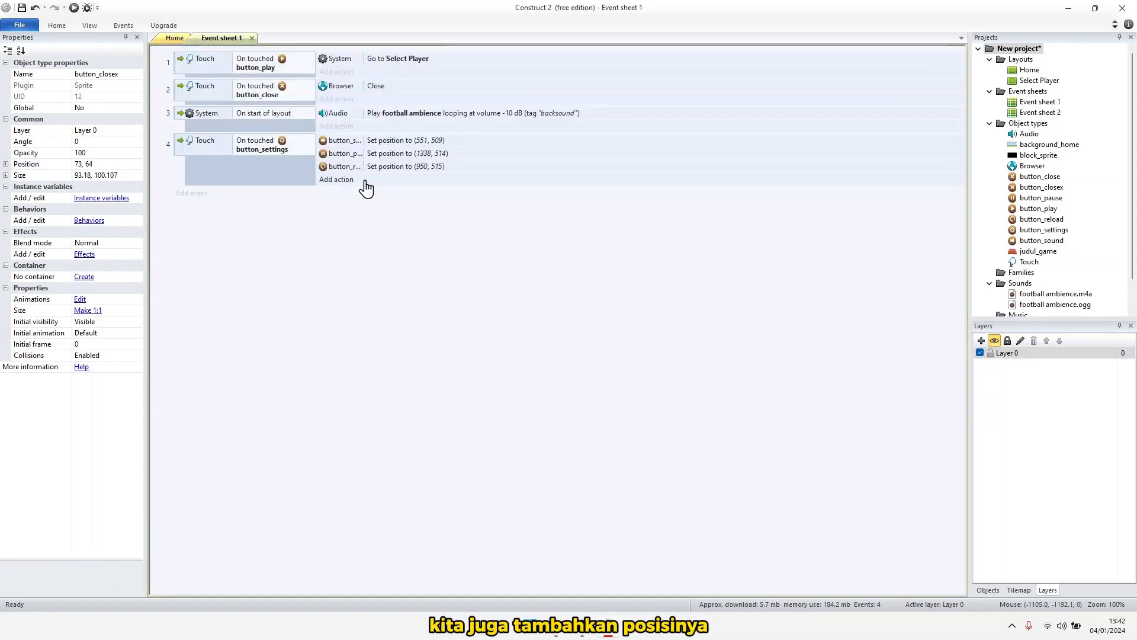
pyautogui.click(176, 38)
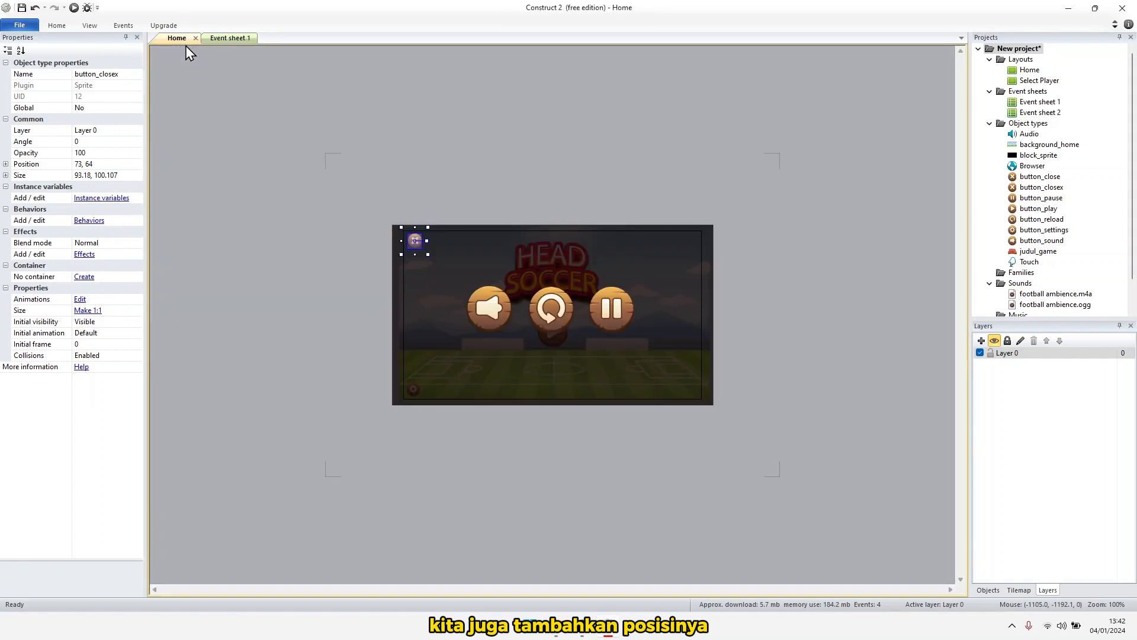
pyautogui.click(110, 164)
pyautogui.click(218, 38)
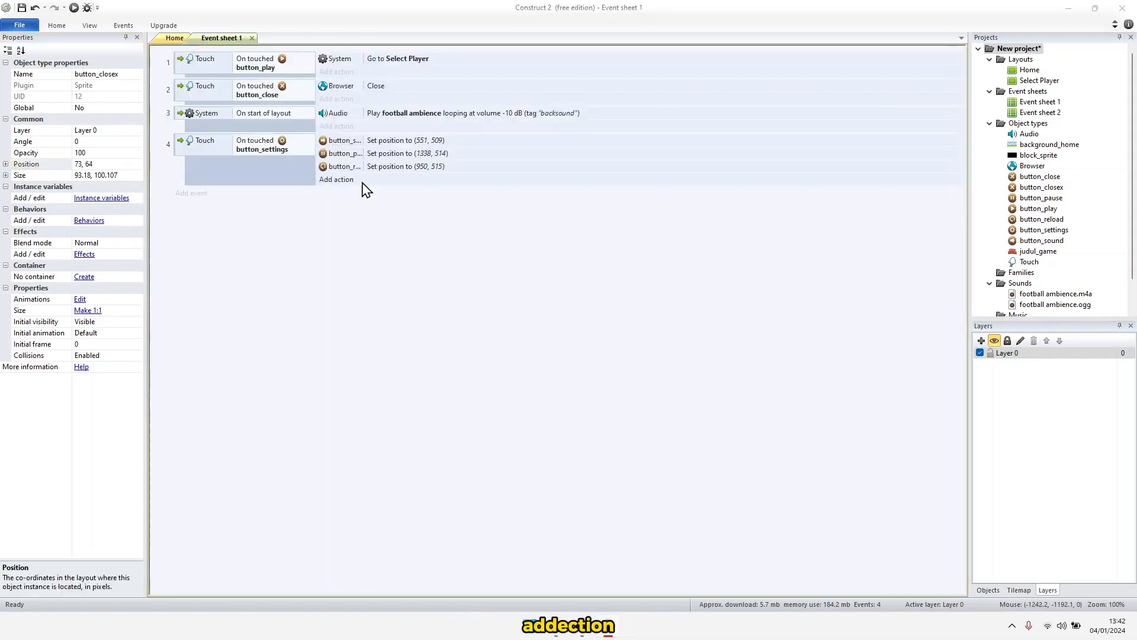
# Add a Set position action for button_close to the button_settings touch event, with X 73 and Y 64
pyautogui.click(356, 180)
pyautogui.doubleClick(818, 170)
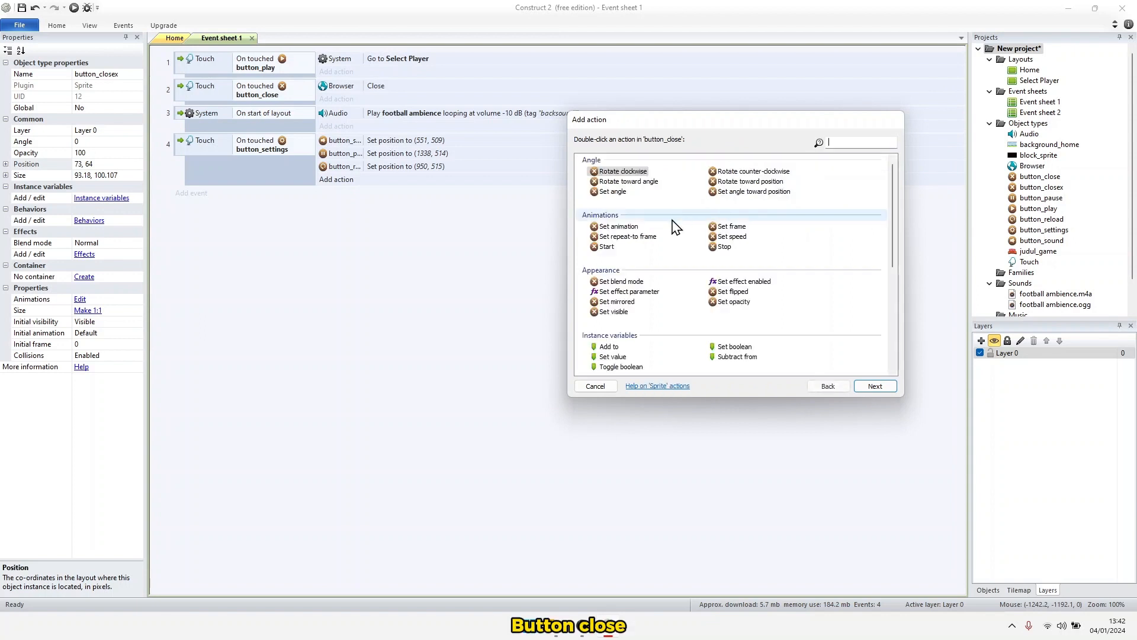
pyautogui.scroll(-3, 734, 303)
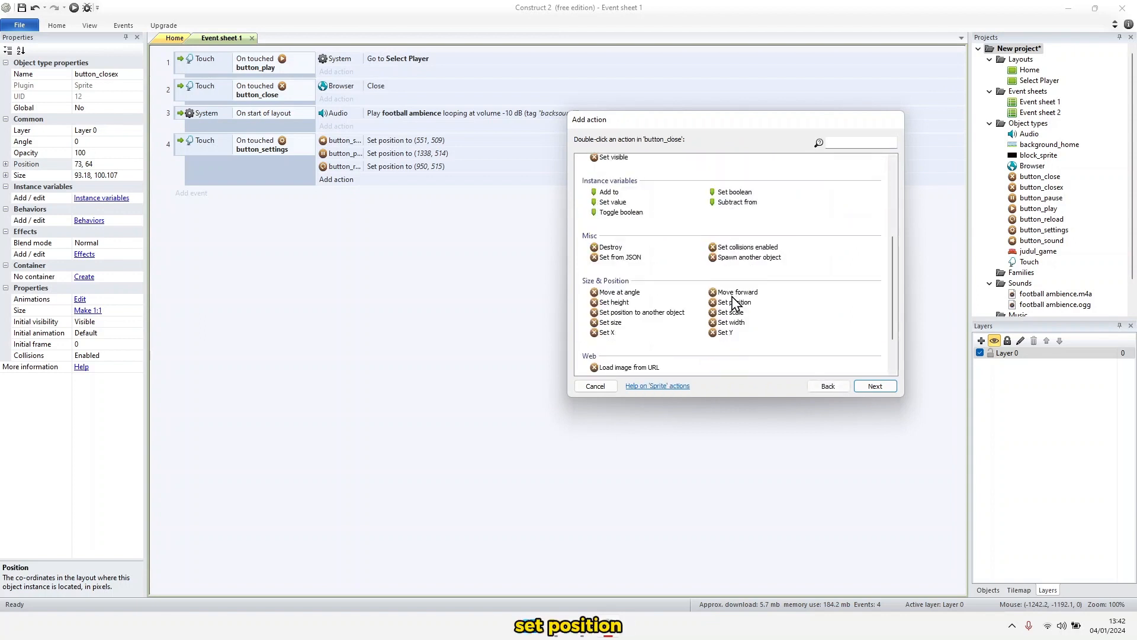
pyautogui.doubleClick(734, 302)
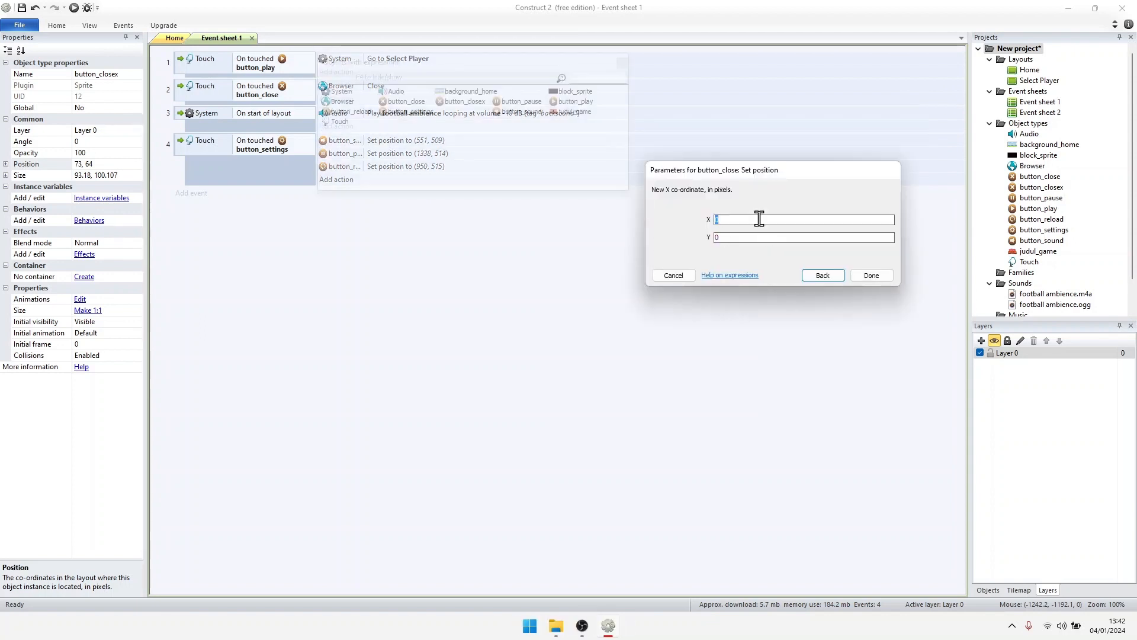
pyautogui.doubleClick(729, 219)
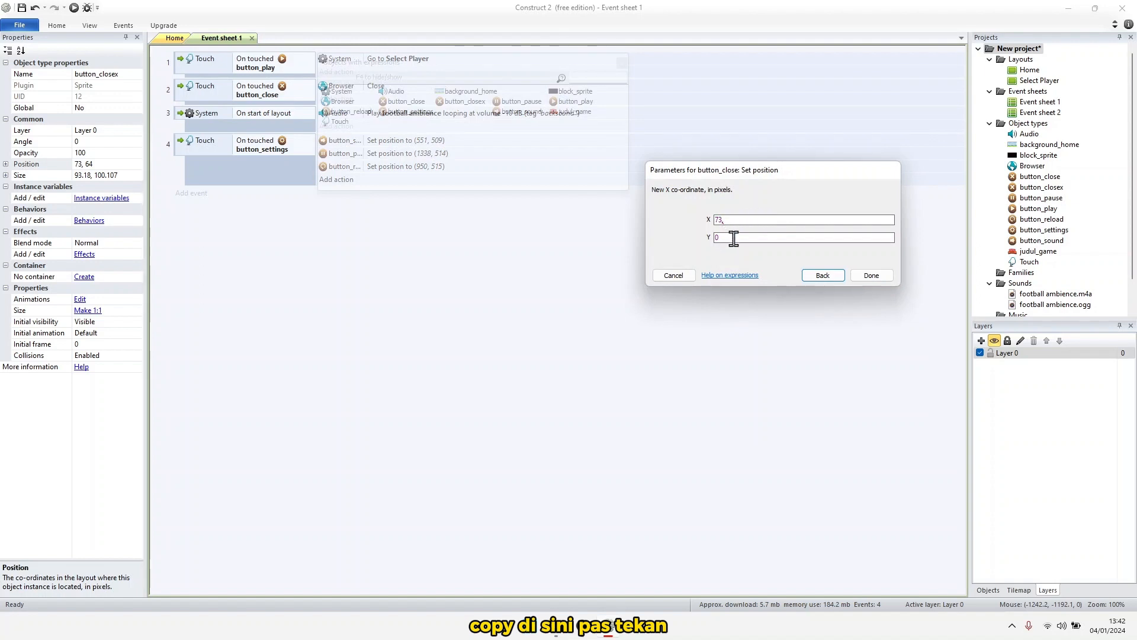
pyautogui.doubleClick(734, 237)
pyautogui.hotkey('ctrl', 'v')
pyautogui.click(868, 275)
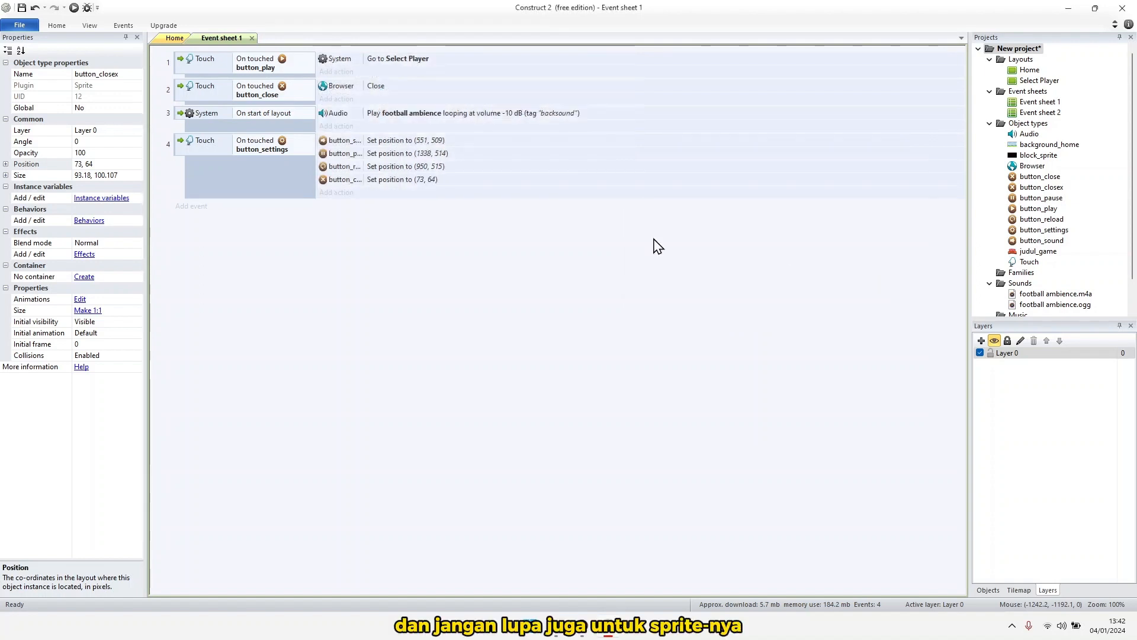
# Copy the position values of the black block_sprite from the Home layout and return to the event sheet
pyautogui.click(173, 39)
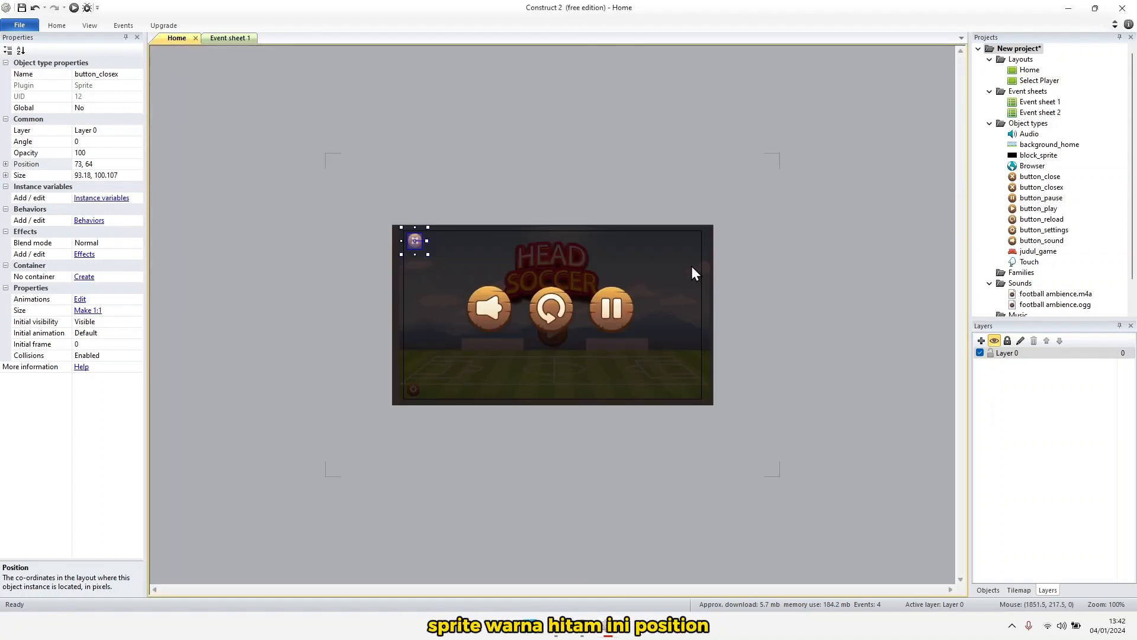
pyautogui.click(504, 168)
pyautogui.click(121, 165)
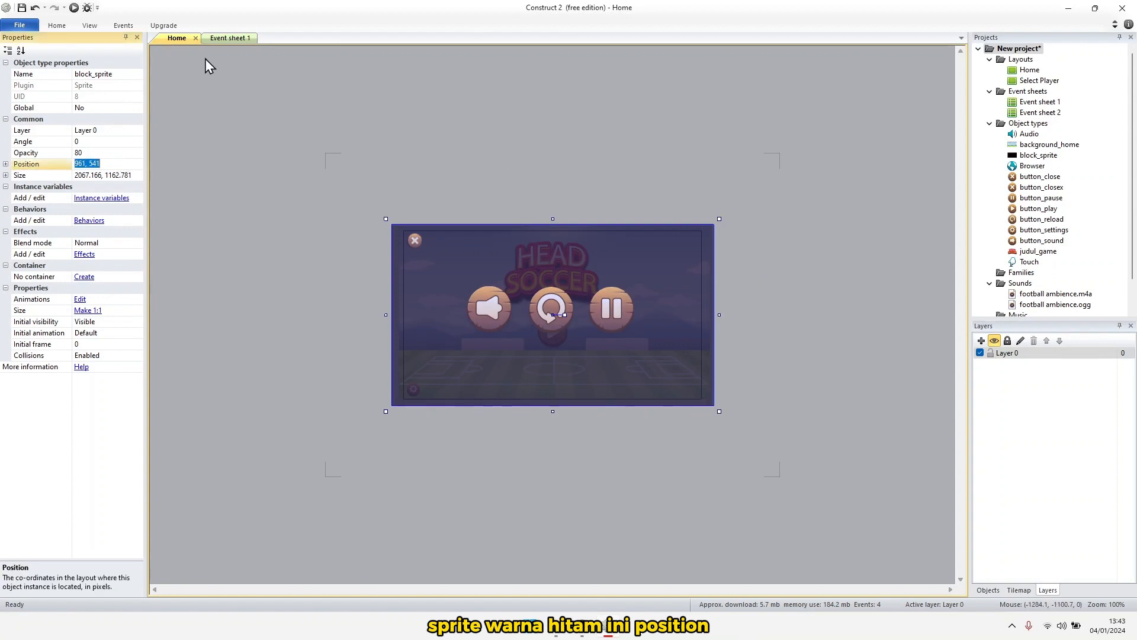
pyautogui.click(229, 38)
# Add a Set position action for block_sprite to the button_settings touch event, with X 961 and Y 541
pyautogui.click(337, 193)
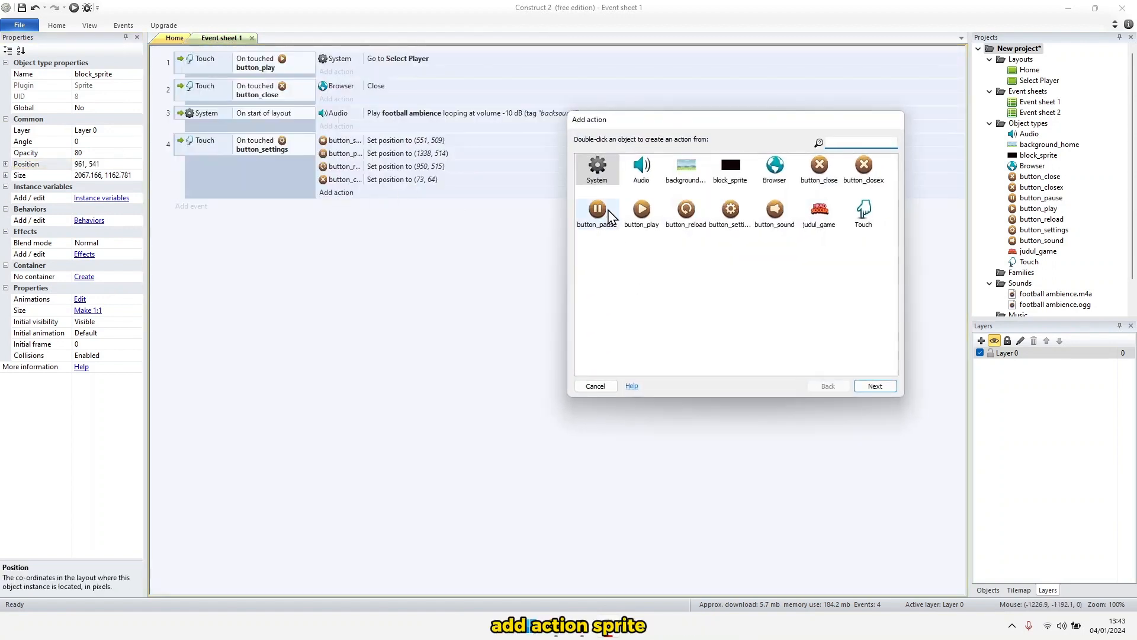
pyautogui.click(735, 175)
pyautogui.scroll(-5, 644, 228)
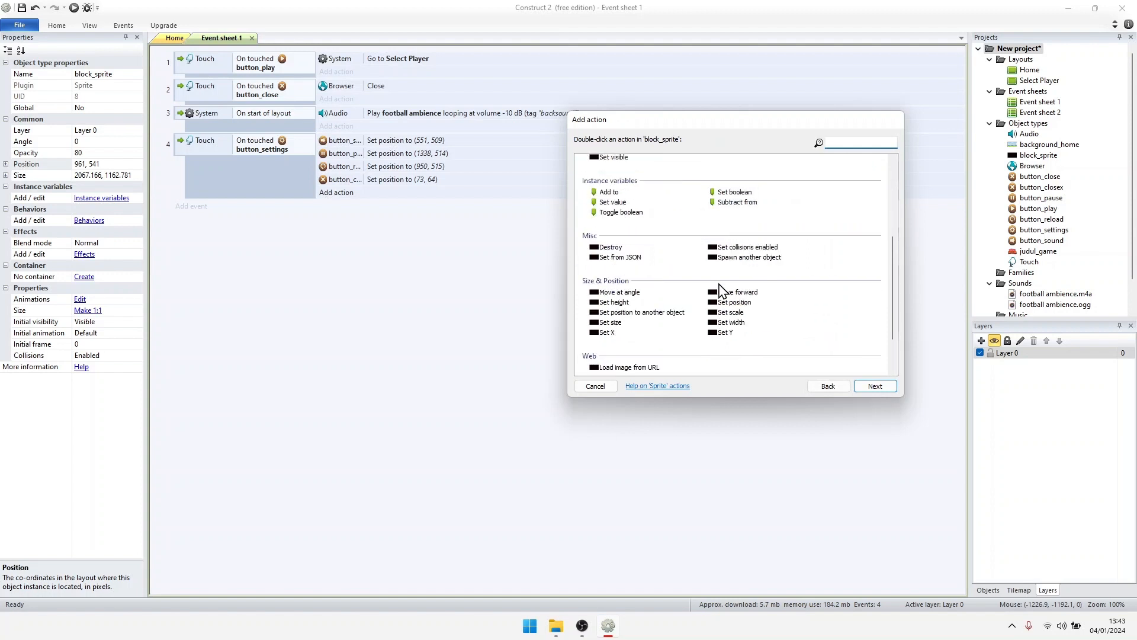
pyautogui.doubleClick(727, 305)
pyautogui.hotkey('ctrl', 'v')
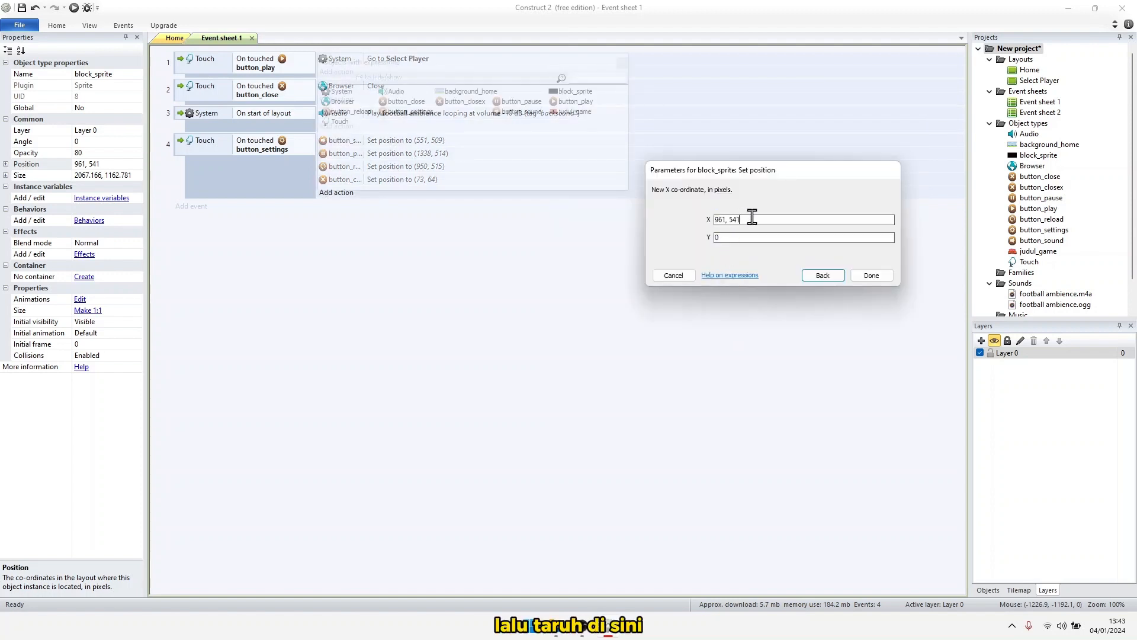
pyautogui.moveTo(750, 218); pyautogui.dragTo(724, 221)
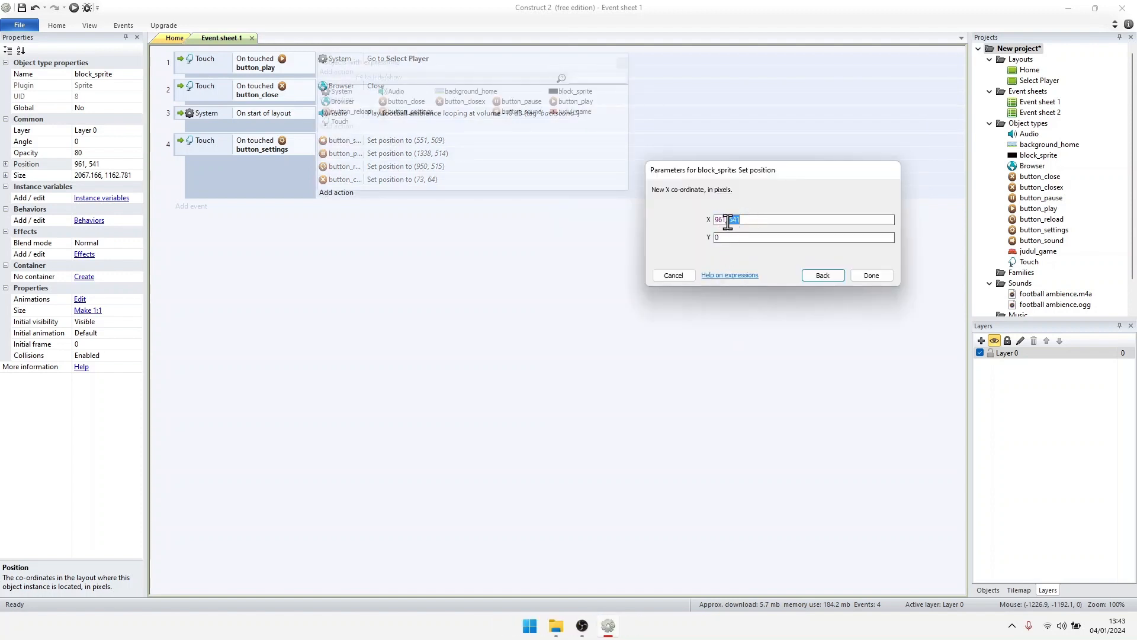
pyautogui.click(741, 238)
pyautogui.write('541')
pyautogui.click(872, 275)
# Examine the black overlay sprite and its close, pause, reload and sound buttons on the Home layout
pyautogui.click(176, 38)
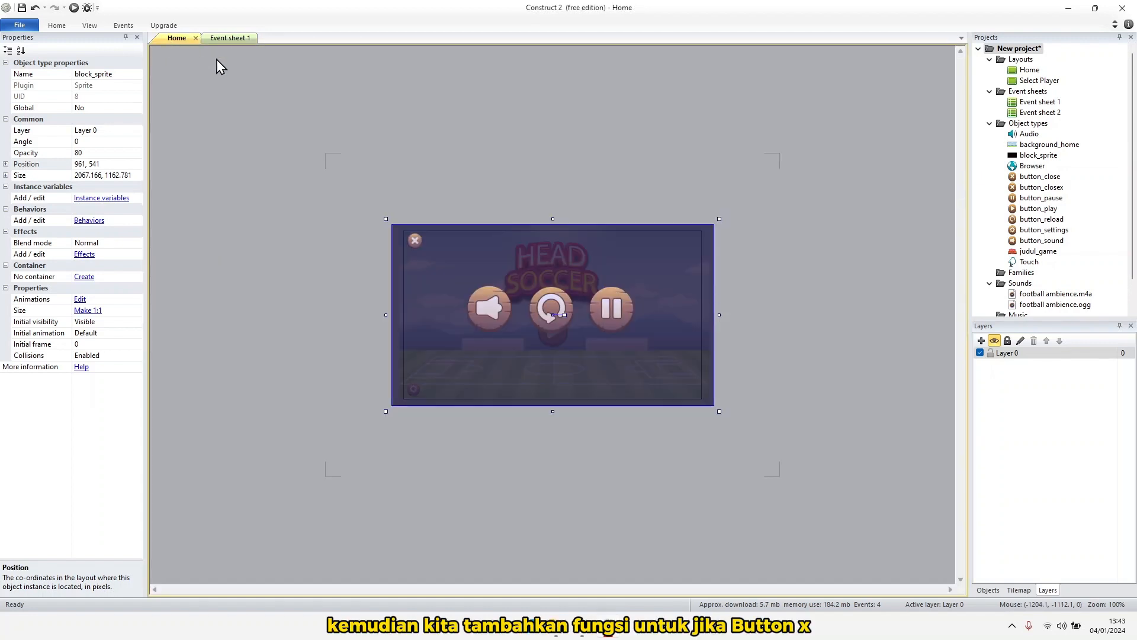
pyautogui.click(345, 132)
pyautogui.click(417, 249)
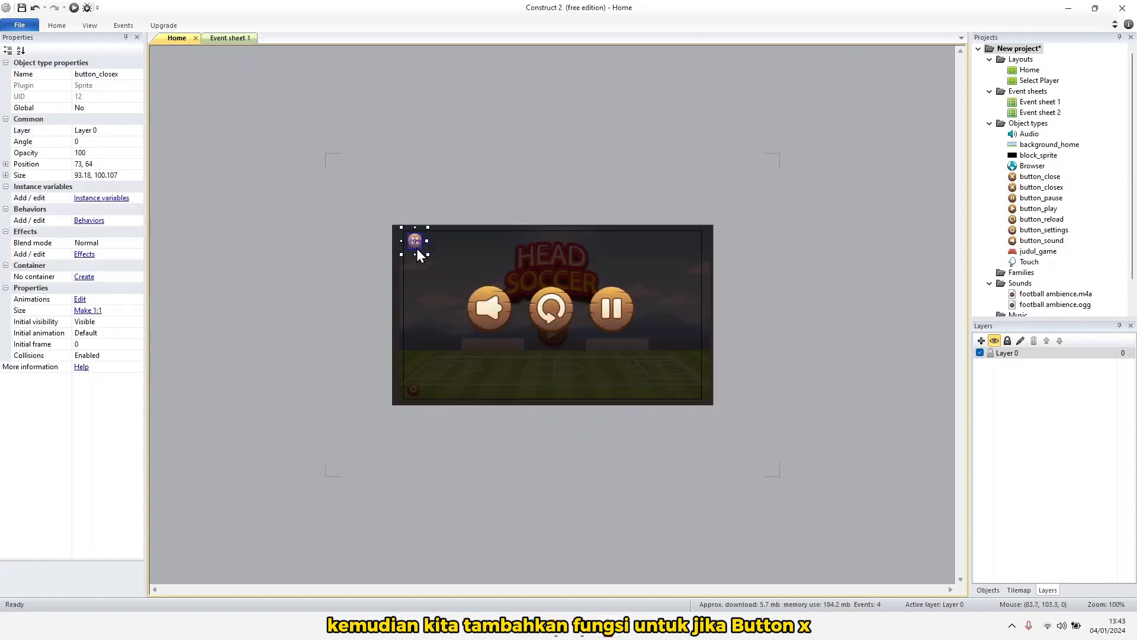
pyautogui.click(529, 286)
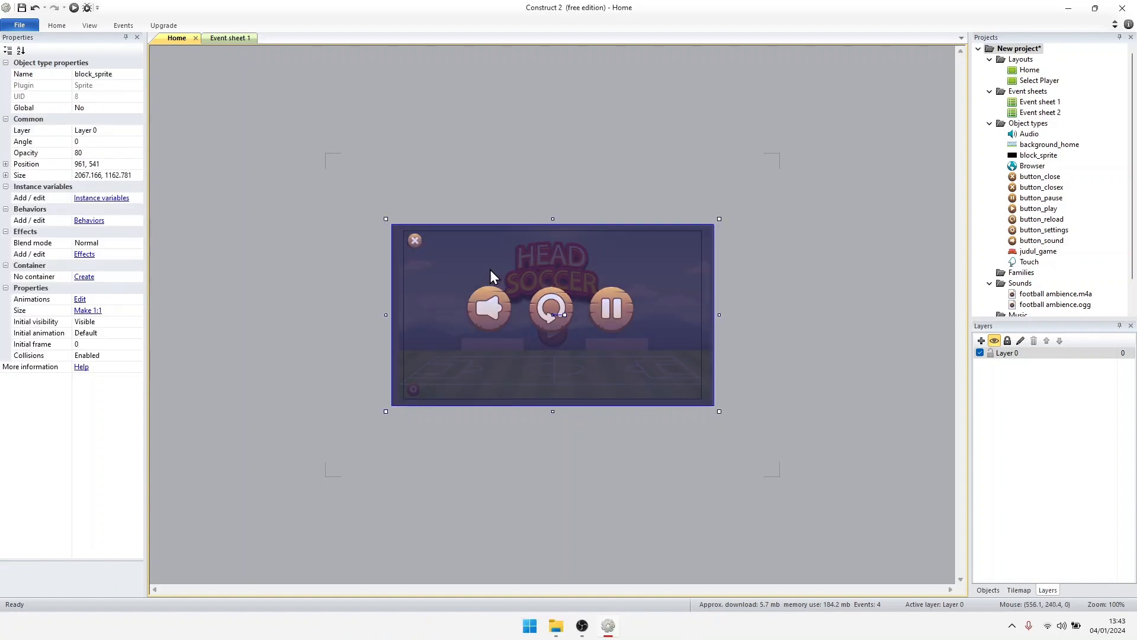
pyautogui.click(417, 242)
pyautogui.click(658, 276)
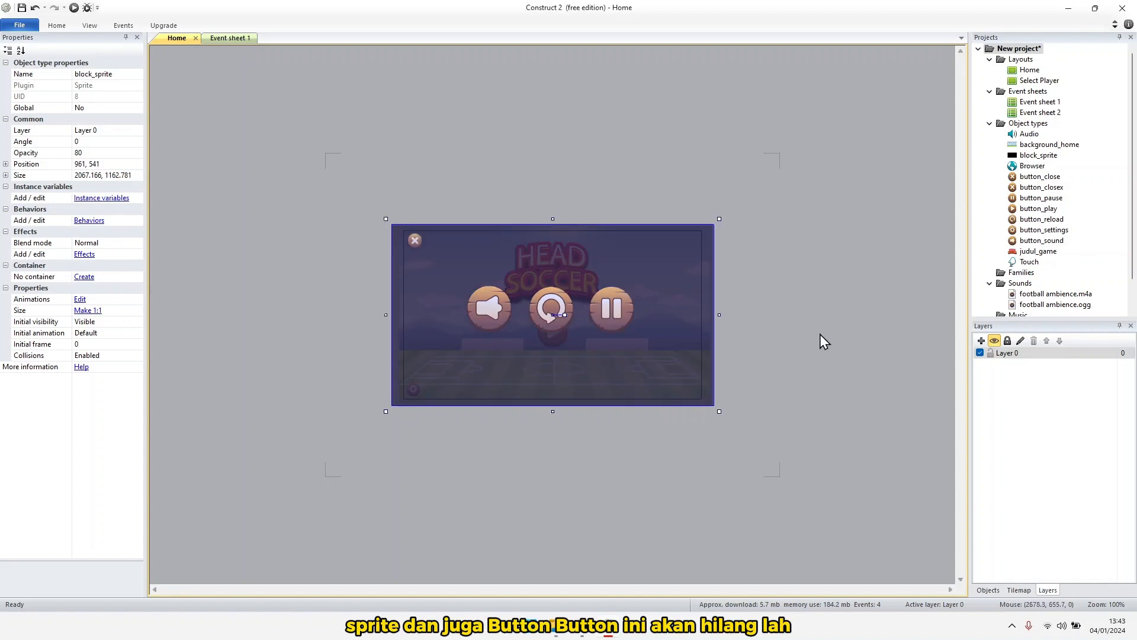
pyautogui.click(628, 316)
pyautogui.click(558, 318)
pyautogui.click(495, 314)
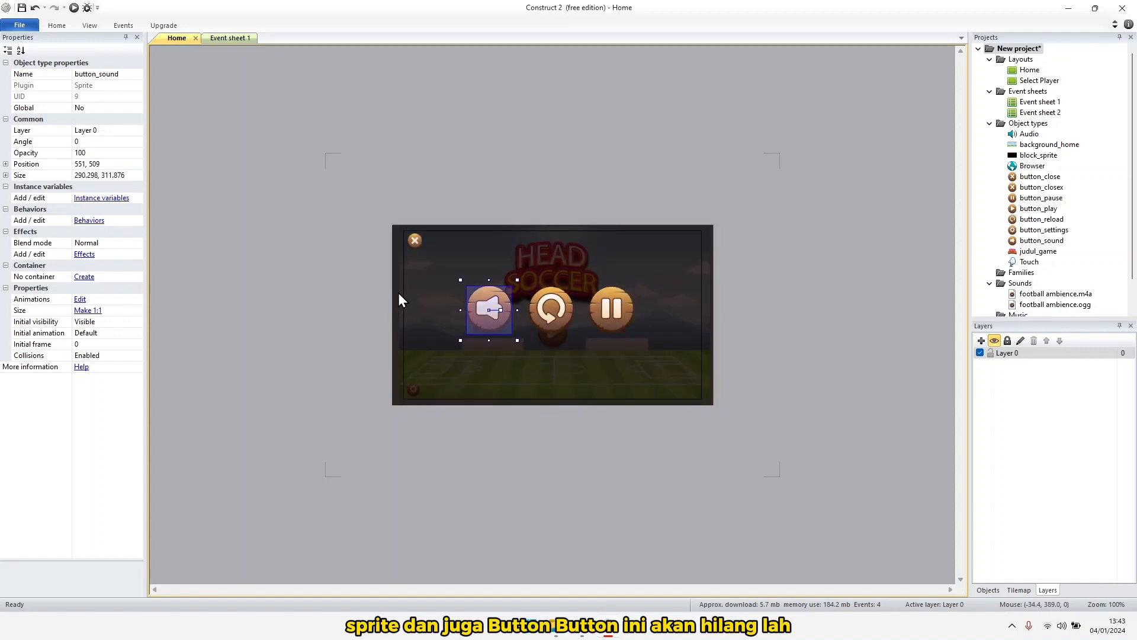
pyautogui.click(461, 288)
# Move block_sprite together with the button_closex, sound, reload and pause sprites about 2100 px to the right, outside the Home layout's game area
pyautogui.click(416, 242)
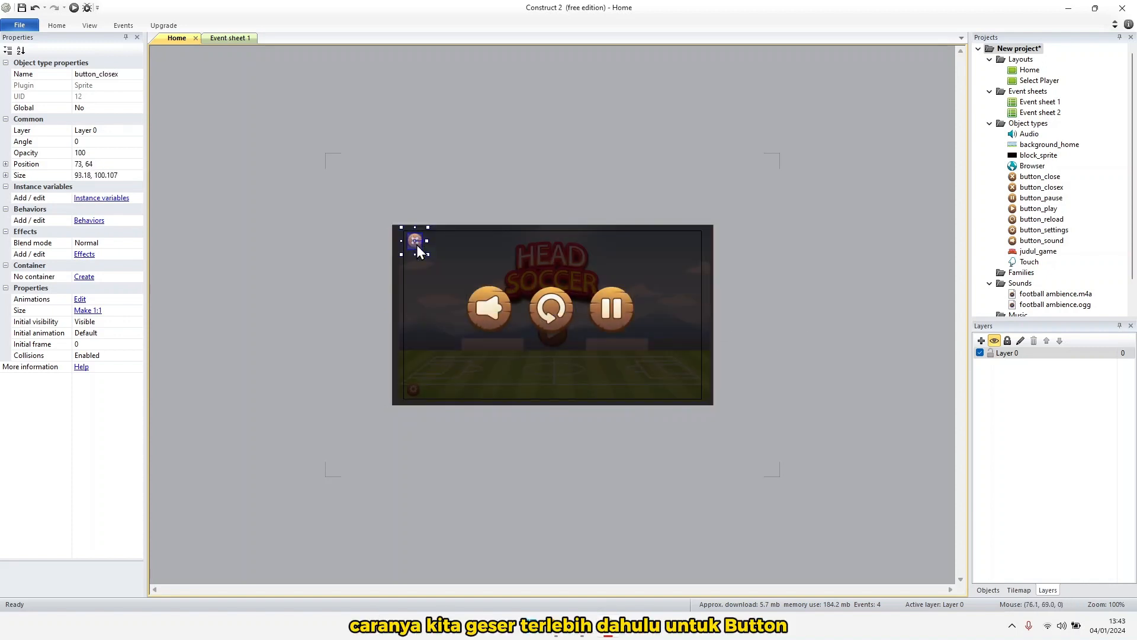
pyautogui.keyDown('shift'); pyautogui.click(481, 306); pyautogui.keyUp('shift')
pyautogui.keyDown('shift'); pyautogui.click(551, 308); pyautogui.keyUp('shift')
pyautogui.keyDown('shift'); pyautogui.click(599, 314); pyautogui.keyUp('shift')
pyautogui.keyDown('shift'); pyautogui.click(530, 349); pyautogui.keyUp('shift')
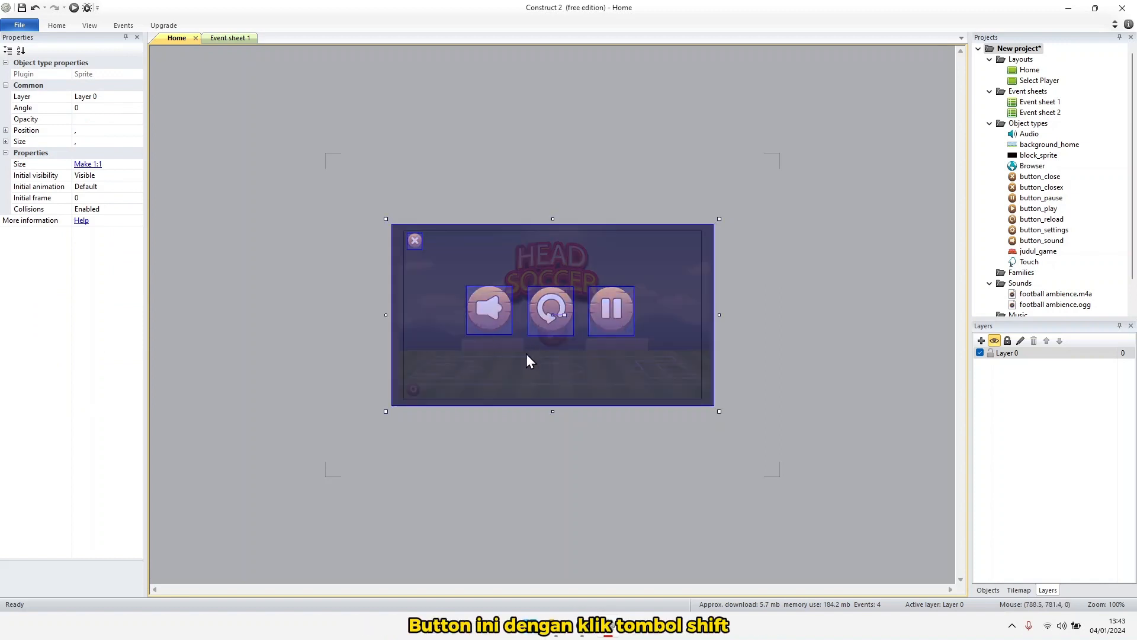
pyautogui.moveTo(487, 353); pyautogui.dragTo(809, 360)
pyautogui.click(592, 201)
# Add a Touch event to Event sheet 1 with the On touched object condition for button_closex
pyautogui.click(230, 38)
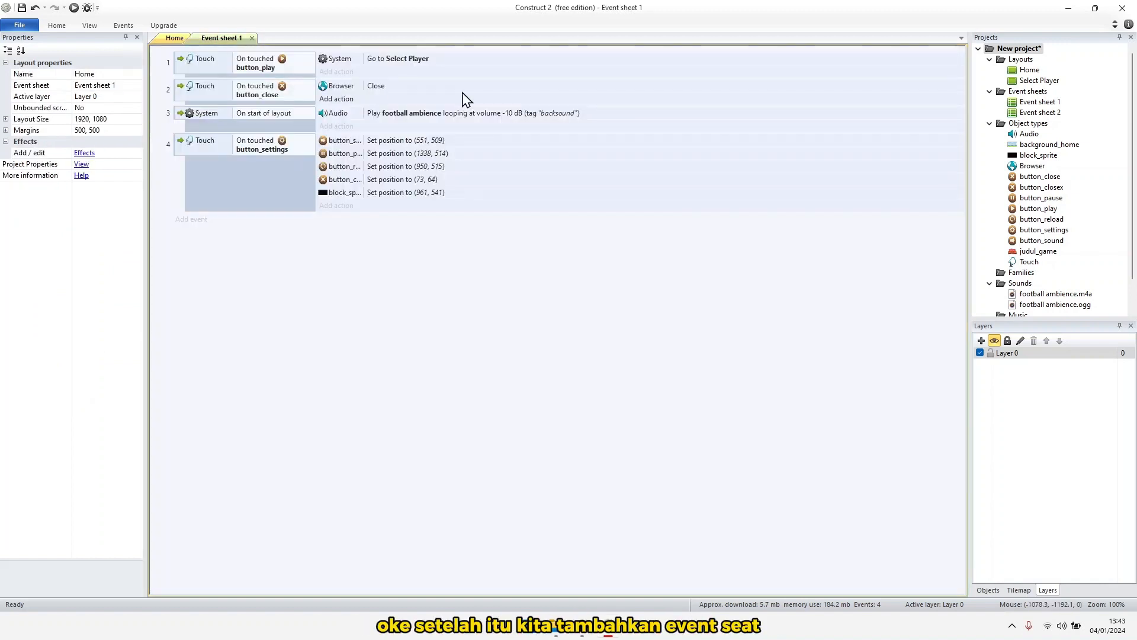
pyautogui.click(197, 220)
pyautogui.doubleClick(863, 216)
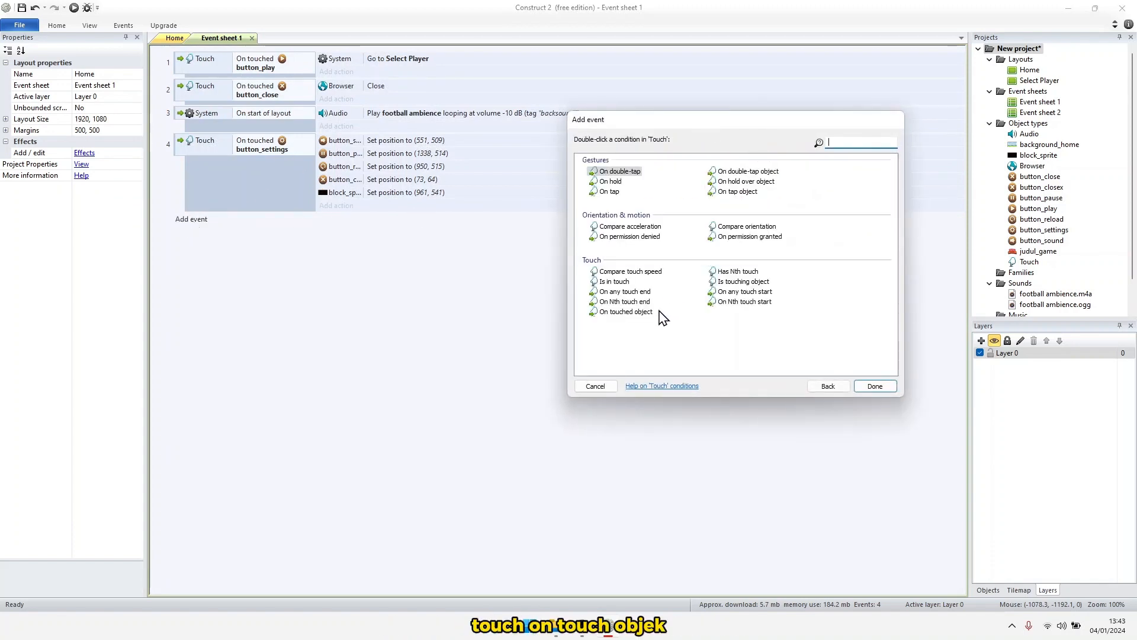
pyautogui.doubleClick(626, 313)
pyautogui.click(776, 224)
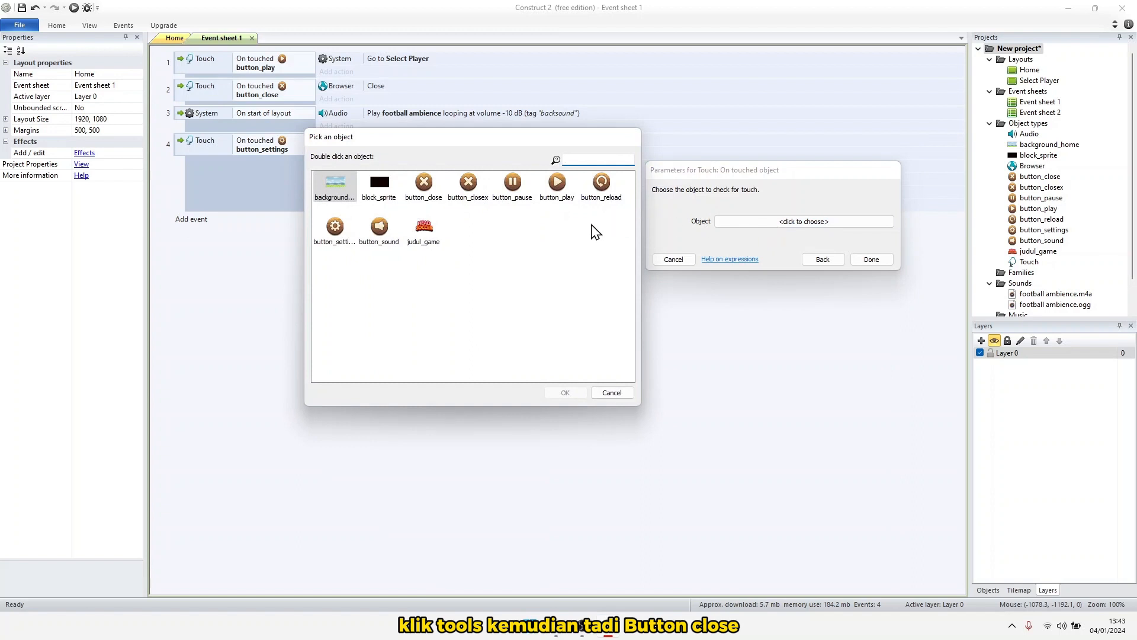
pyautogui.click(468, 182)
pyautogui.click(566, 393)
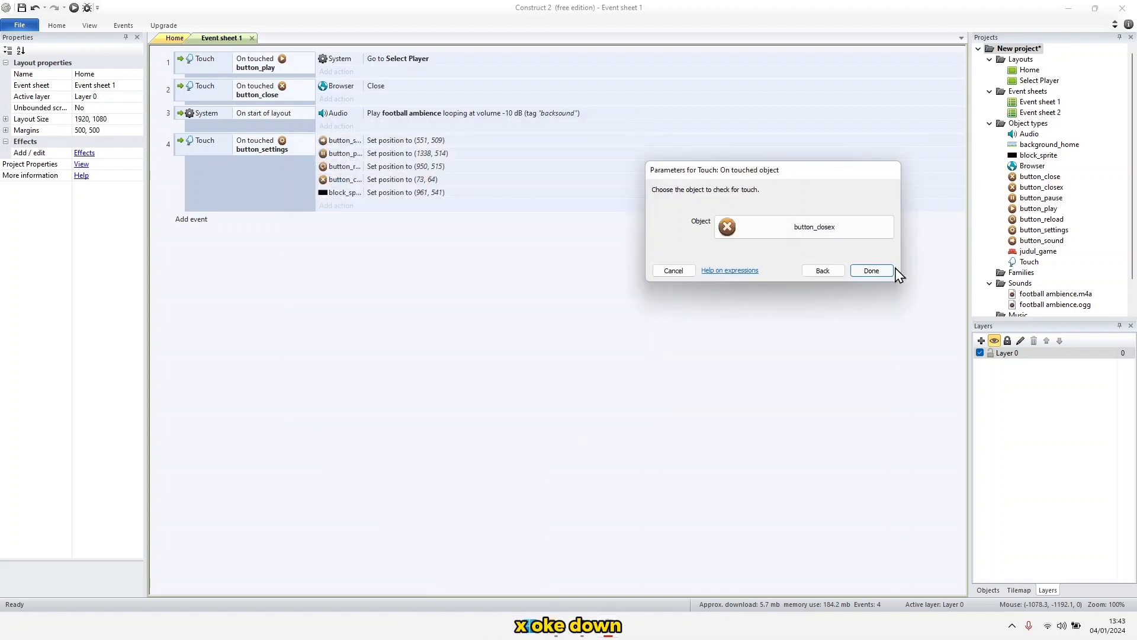
pyautogui.click(876, 260)
pyautogui.click(177, 38)
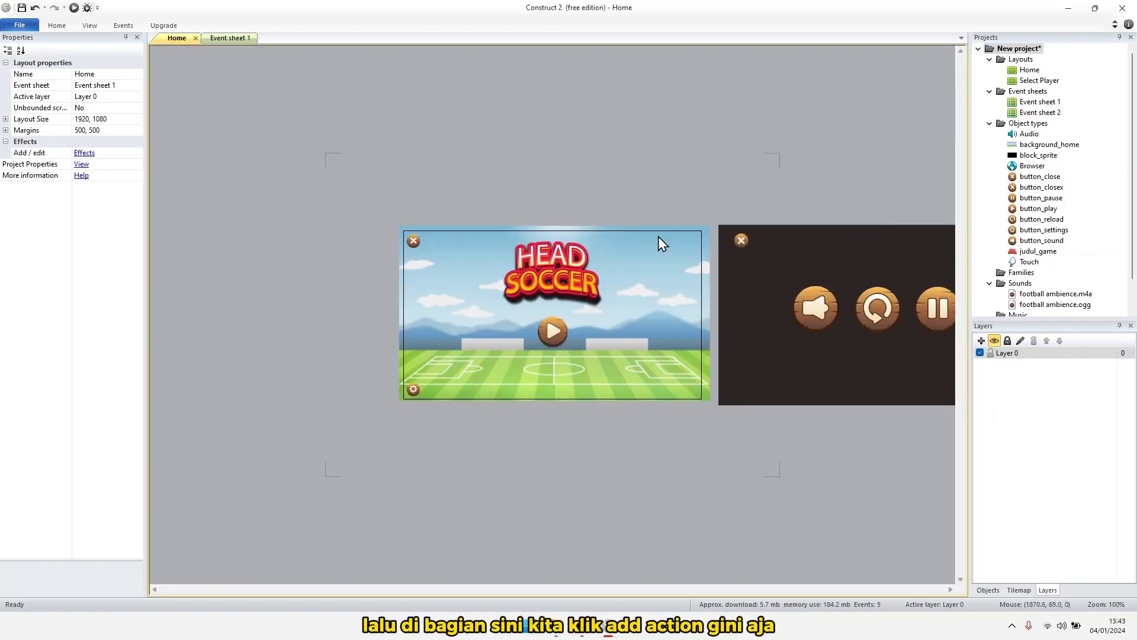
pyautogui.click(233, 41)
pyautogui.click(336, 219)
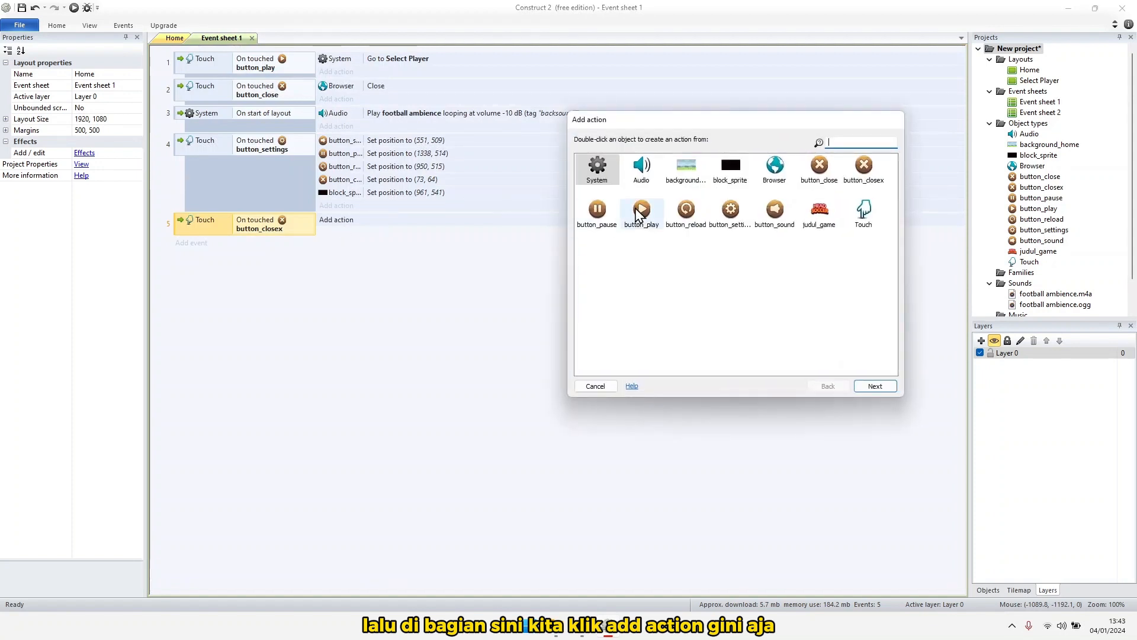
pyautogui.click(594, 390)
# Copy all five Set position actions from the button_settings touch event into the button_closex touch event
pyautogui.click(348, 141)
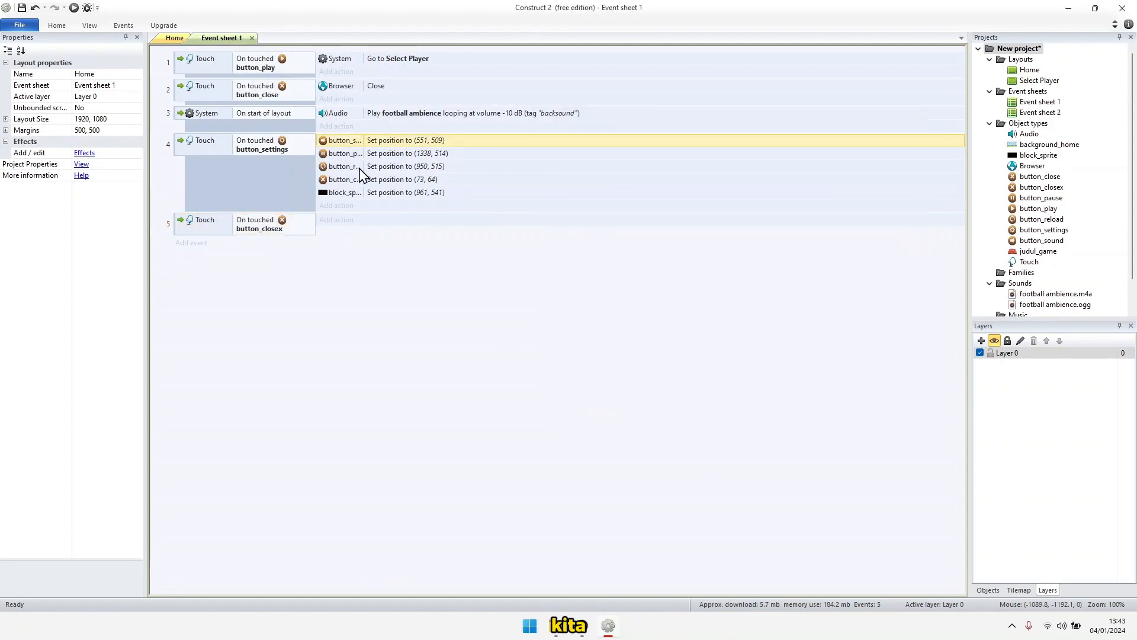
pyautogui.keyDown('shift'); pyautogui.click(348, 193); pyautogui.keyUp('shift')
pyautogui.hotkey('ctrl', 'c')
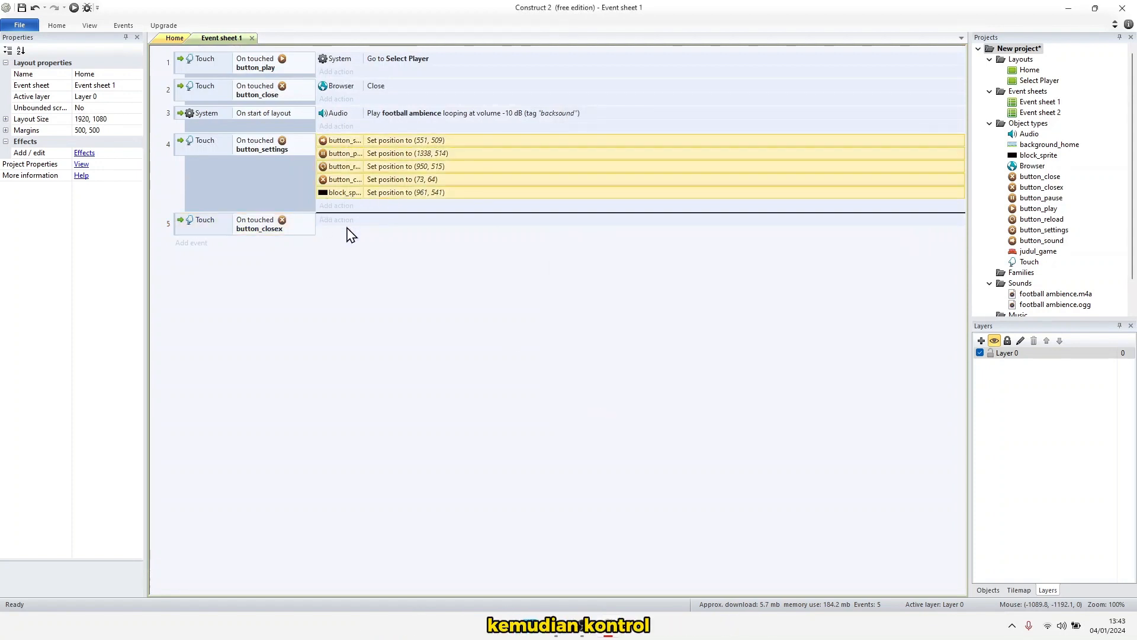
pyautogui.hotkey('ctrl', 'v')
# Check the off-screen positions of button_closex, the sound, reload and pause buttons and block_sprite on the Home layout
pyautogui.click(174, 39)
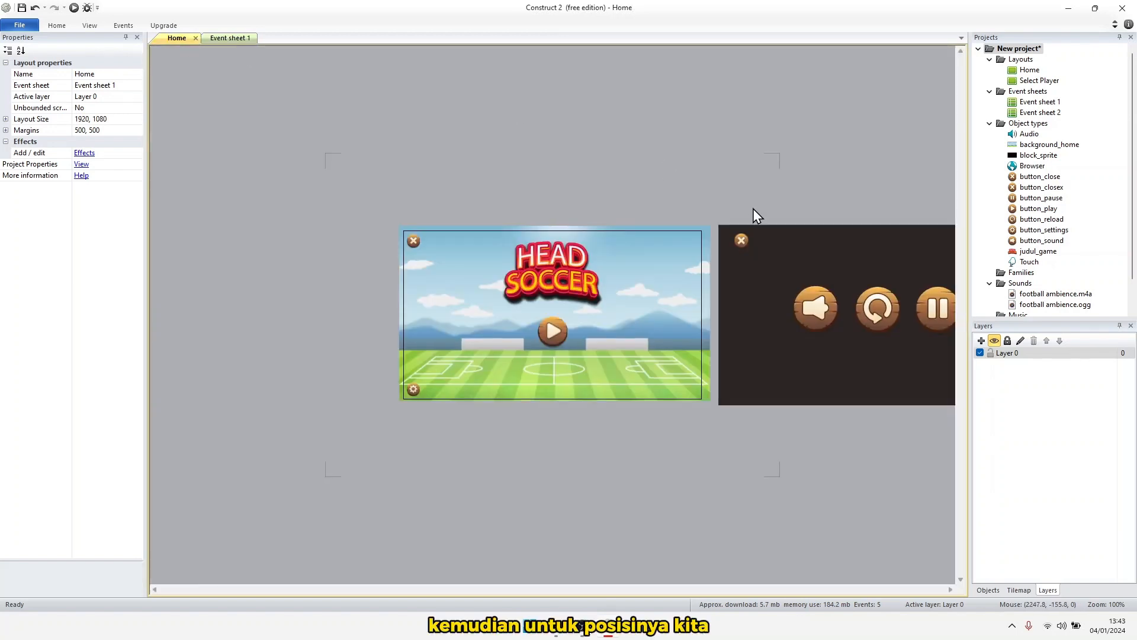
pyautogui.click(741, 241)
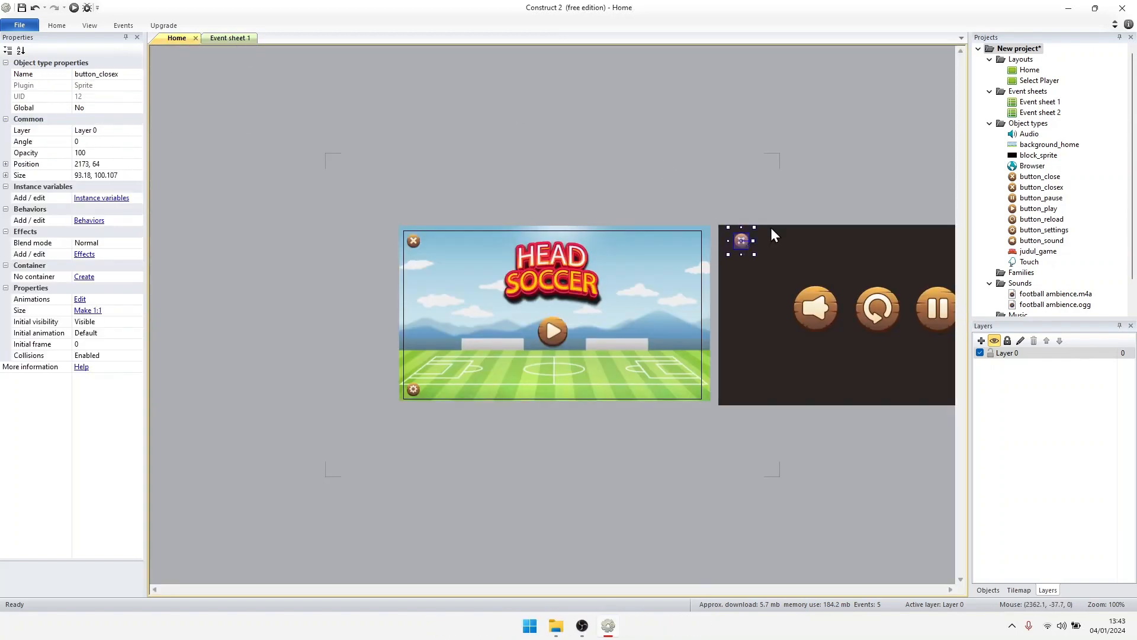
pyautogui.click(787, 261)
pyautogui.click(826, 312)
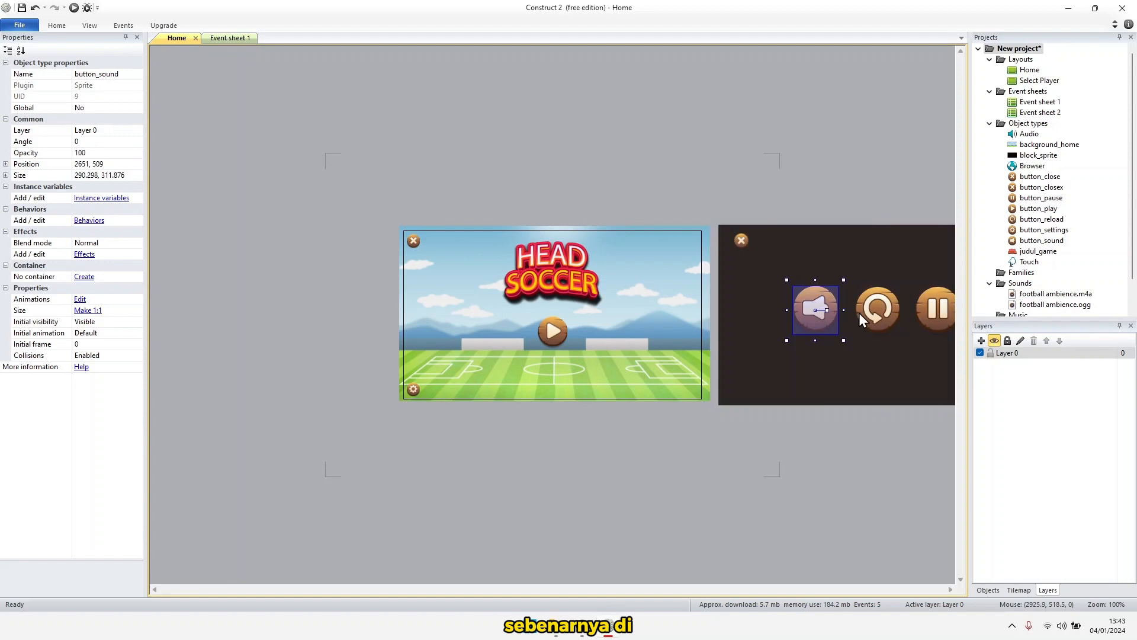
pyautogui.click(866, 313)
pyautogui.click(922, 318)
pyautogui.click(817, 311)
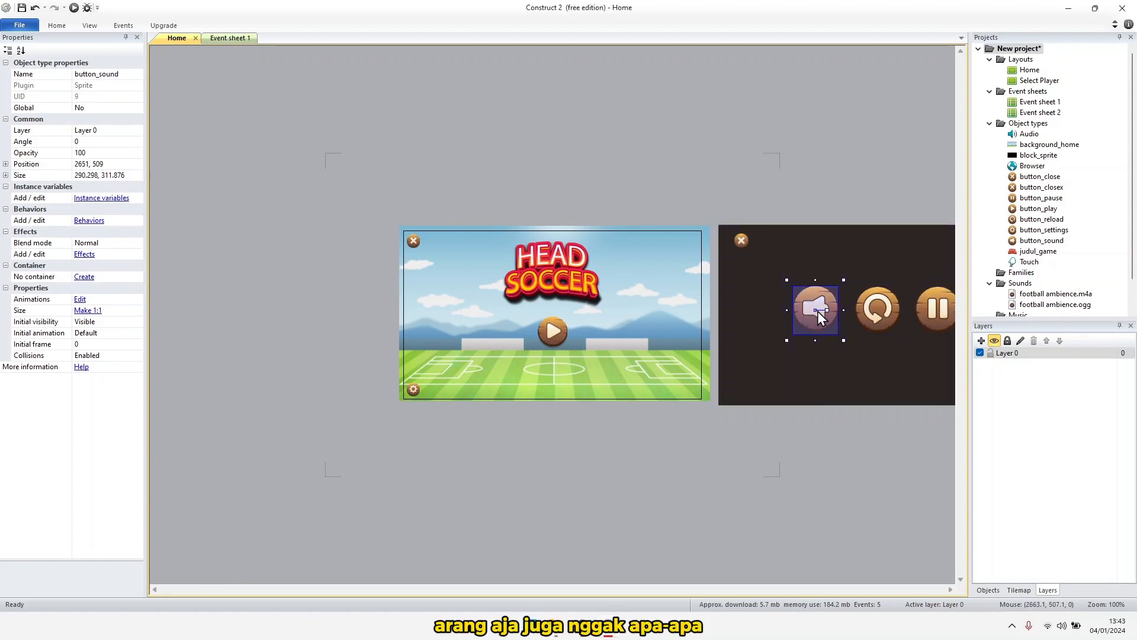
pyautogui.click(749, 304)
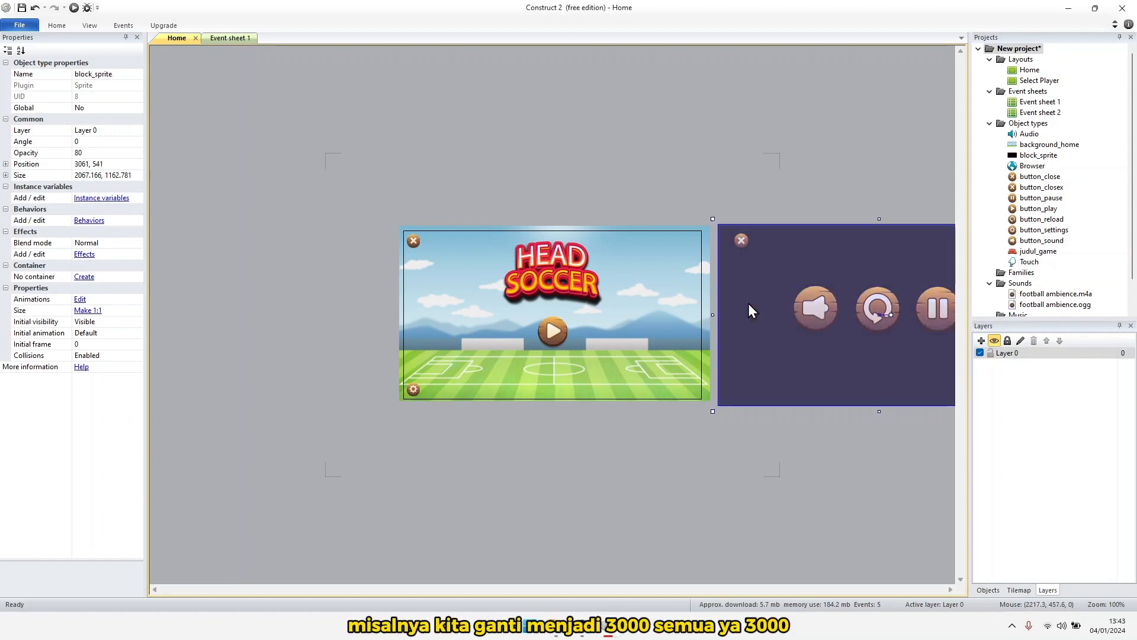
# In the button_closex touch event, set the X coordinate of the button_sound and button_pause Set position actions to 3000
pyautogui.click(813, 299)
pyautogui.click(908, 318)
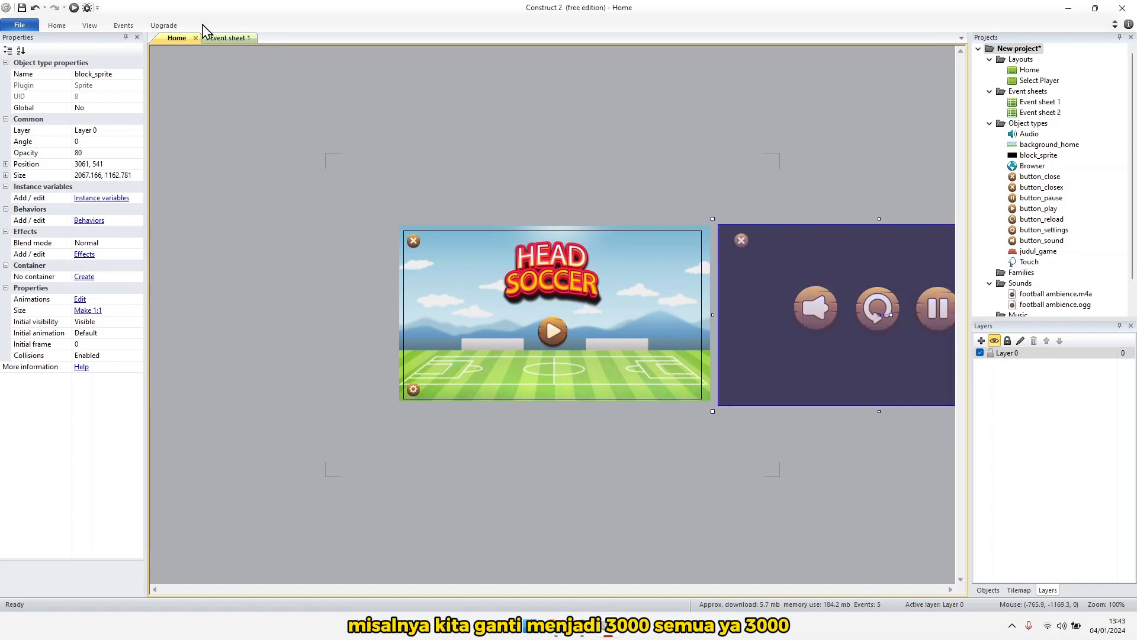
pyautogui.click(212, 37)
pyautogui.doubleClick(417, 223)
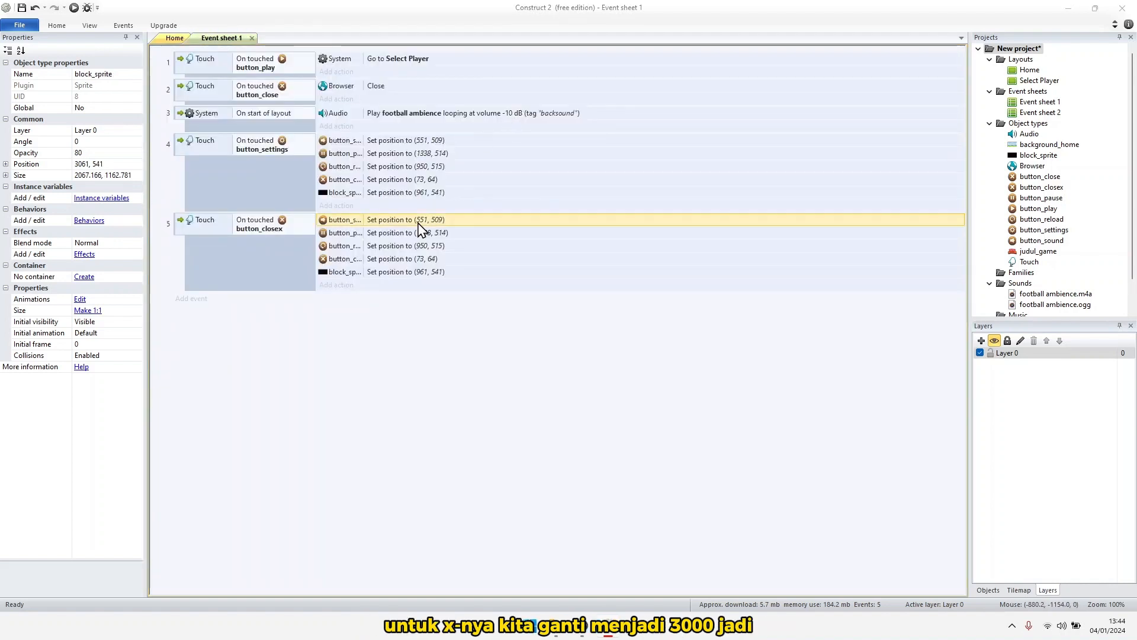
pyautogui.write('3000')
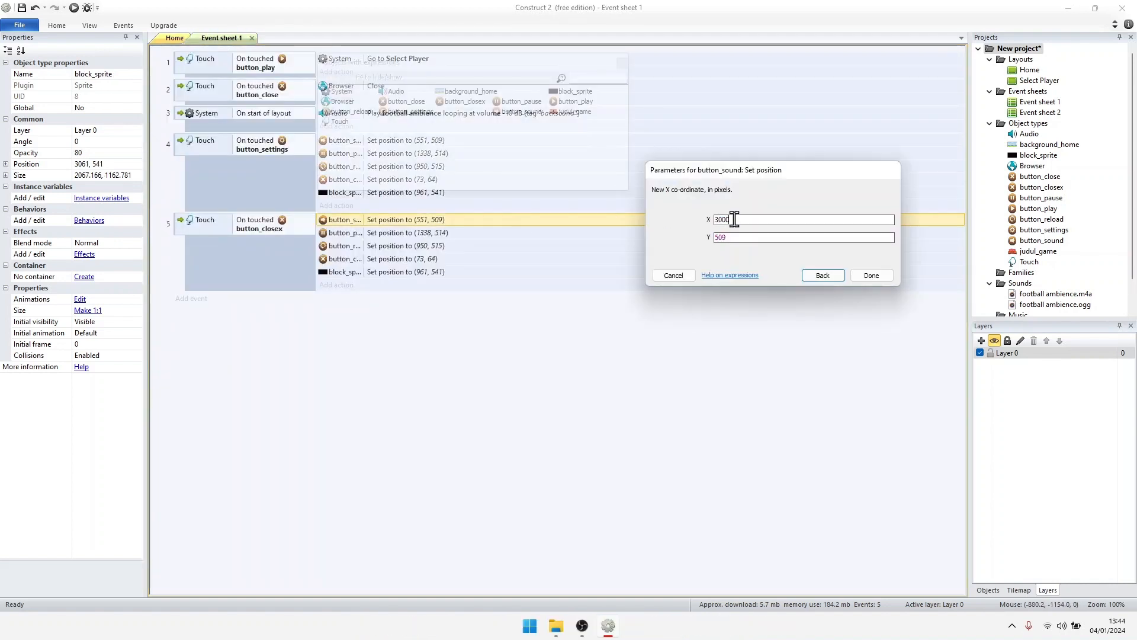
pyautogui.click(872, 275)
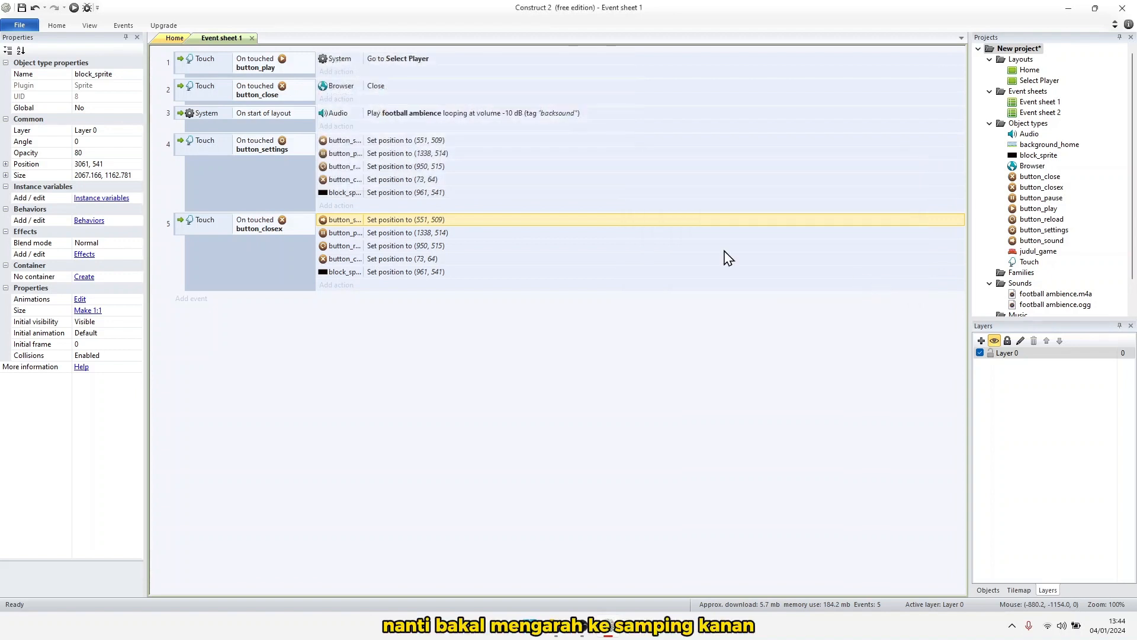
pyautogui.doubleClick(428, 233)
pyautogui.write('3000')
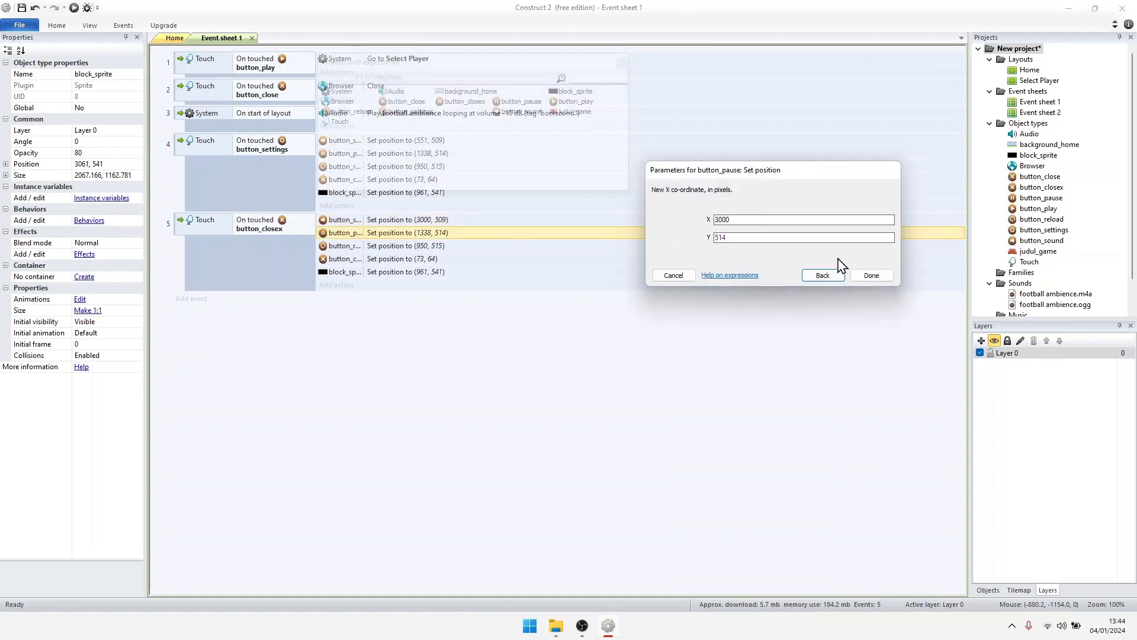
pyautogui.click(869, 276)
# Set X to 3000 in the button_reload, button_close and block_sprite Set position actions of the button_closex touch event
pyautogui.doubleClick(340, 245)
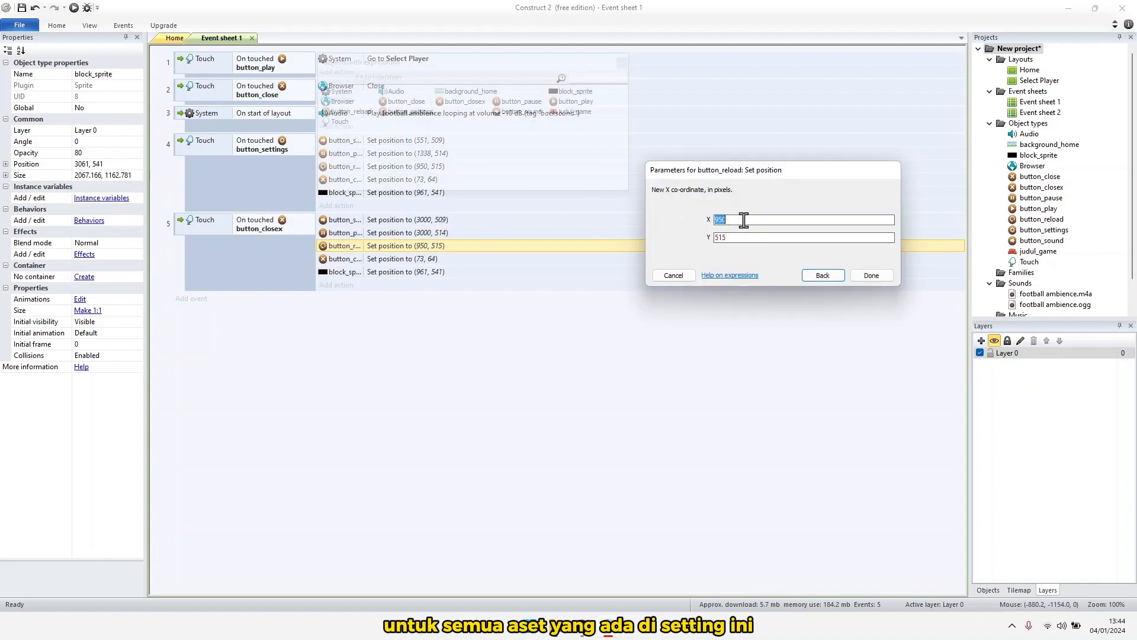
pyautogui.write('3000')
pyautogui.click(869, 275)
pyautogui.doubleClick(341, 259)
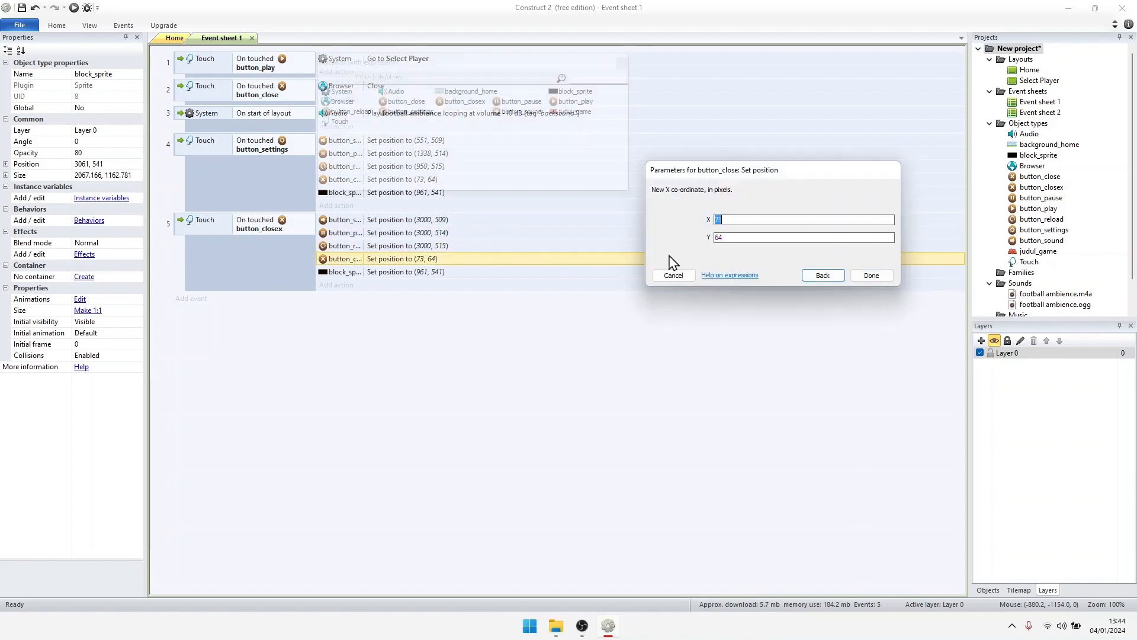
pyautogui.click(863, 276)
pyautogui.doubleClick(339, 272)
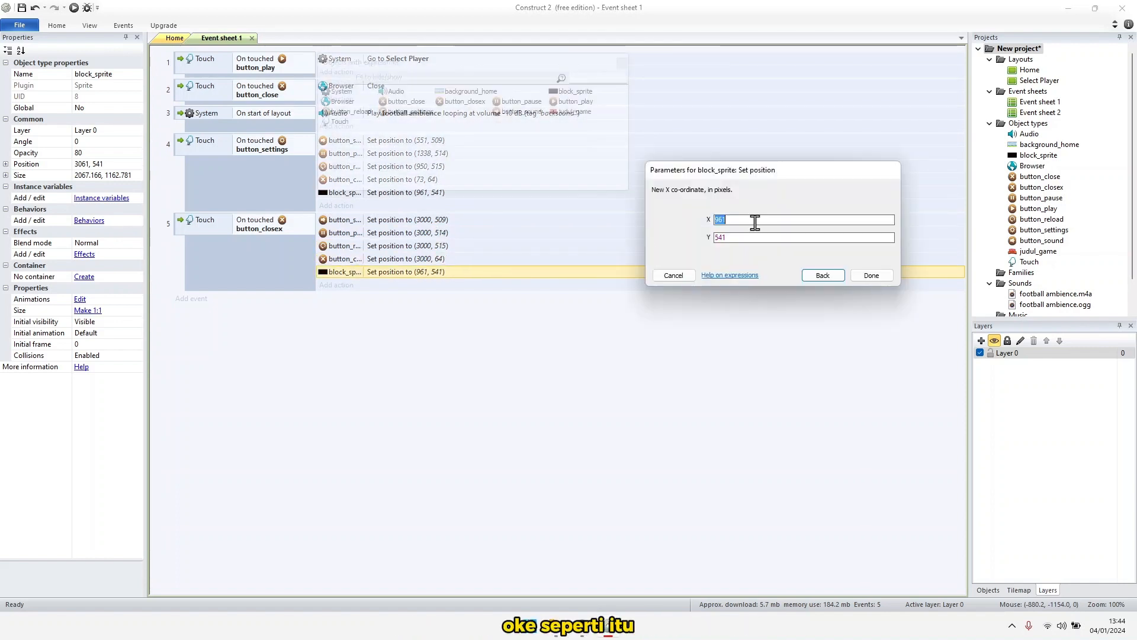
pyautogui.write('3000')
pyautogui.click(866, 277)
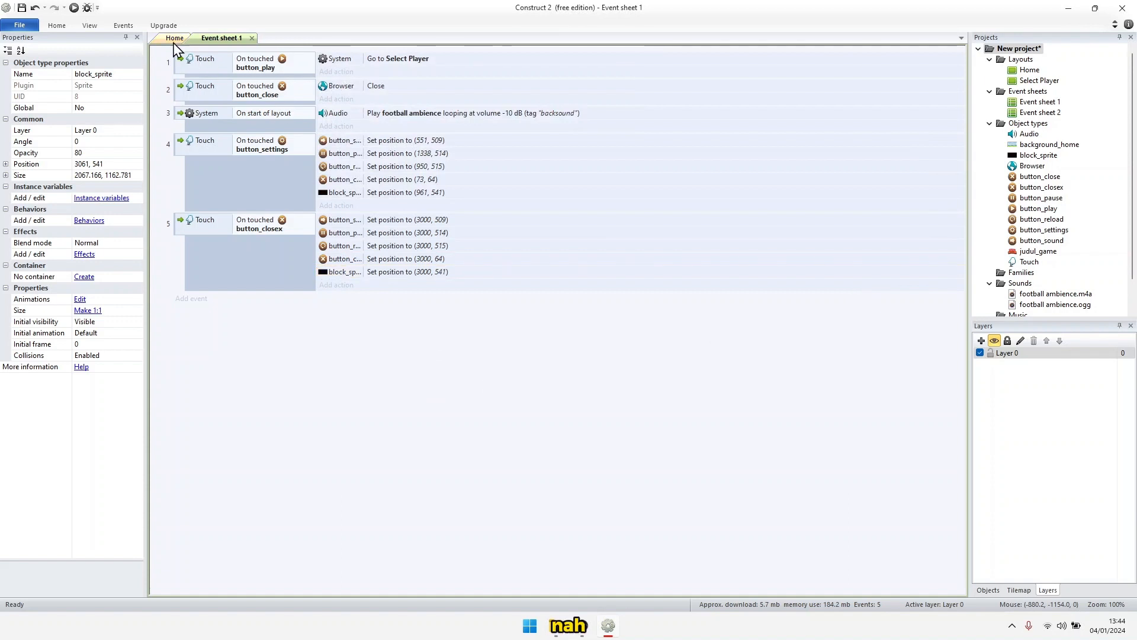
# Preview the Home layout, open the settings overlay in the game and test its X button
pyautogui.click(177, 39)
pyautogui.click(367, 106)
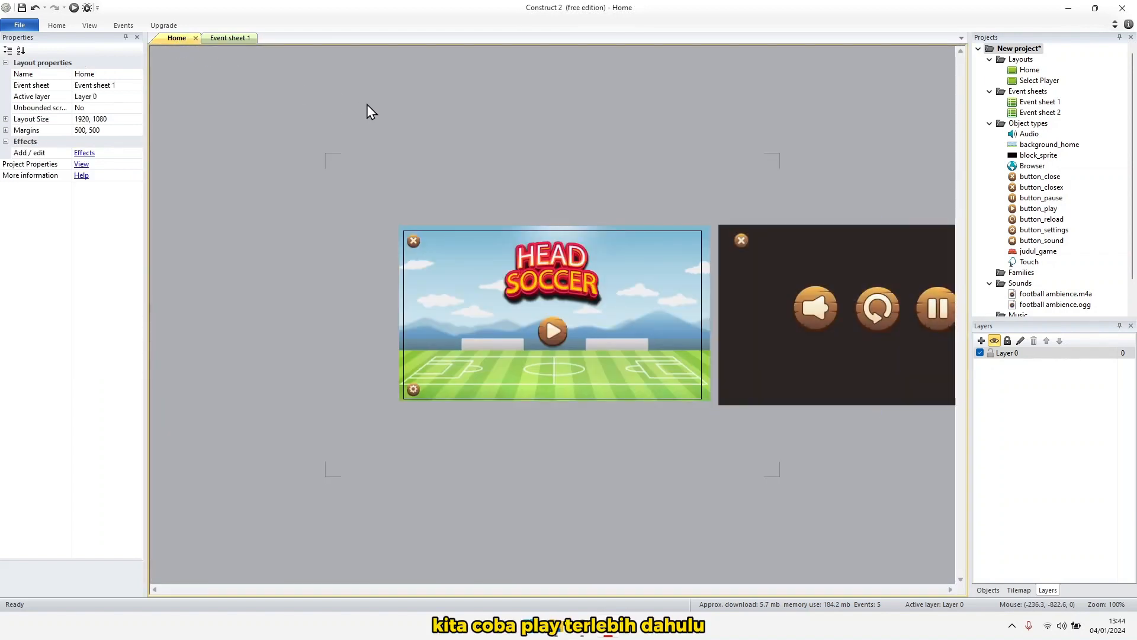
pyautogui.click(74, 8)
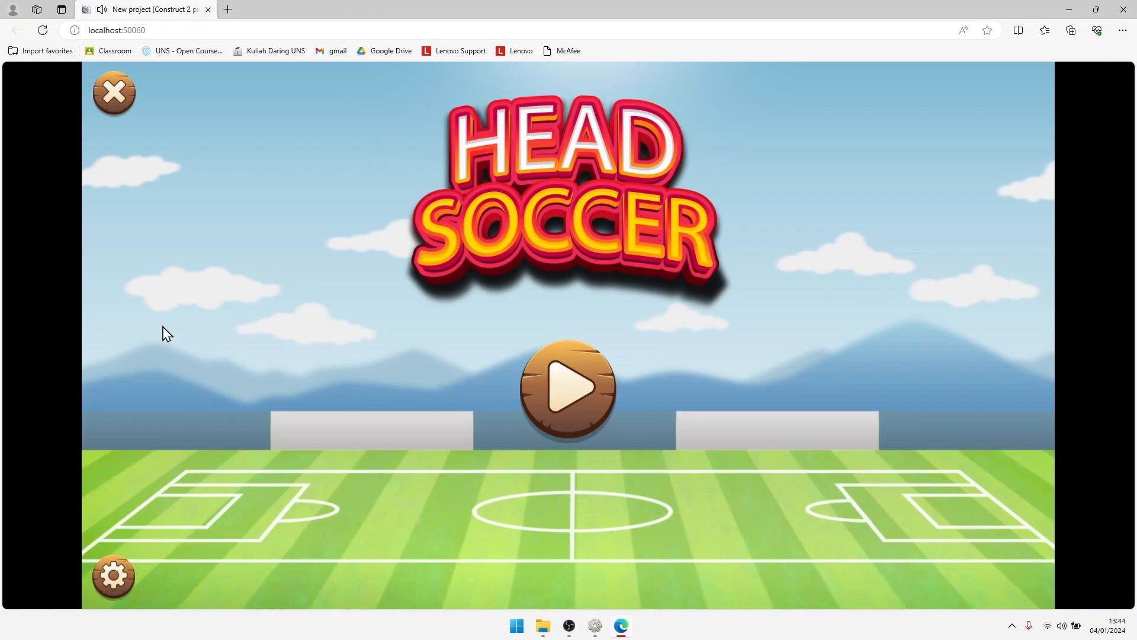
pyautogui.click(114, 574)
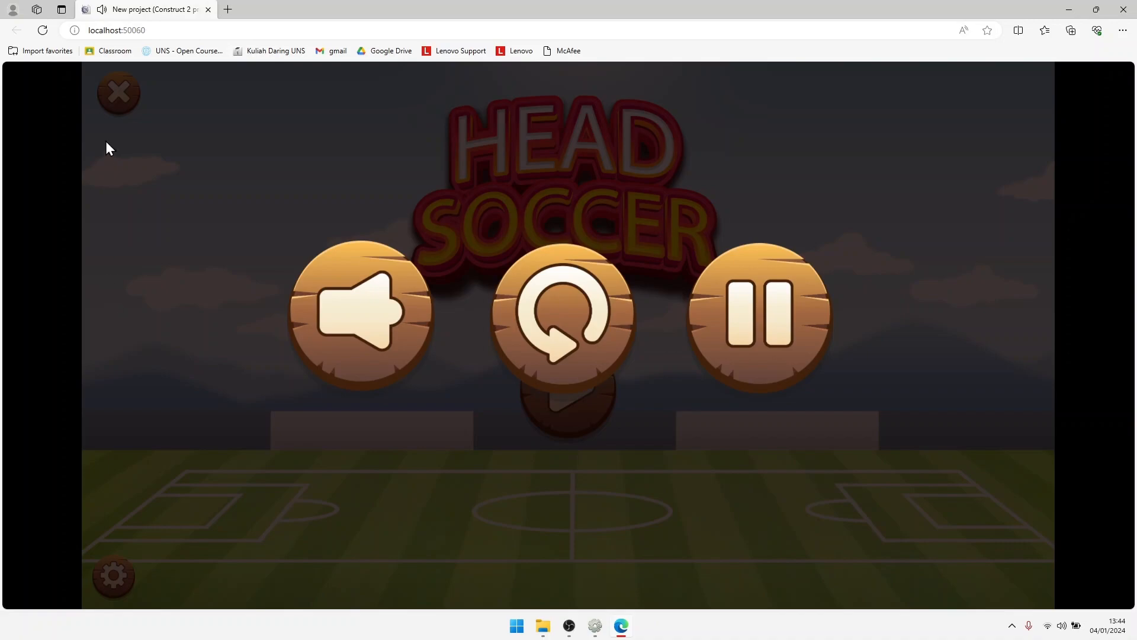
pyautogui.click(116, 101)
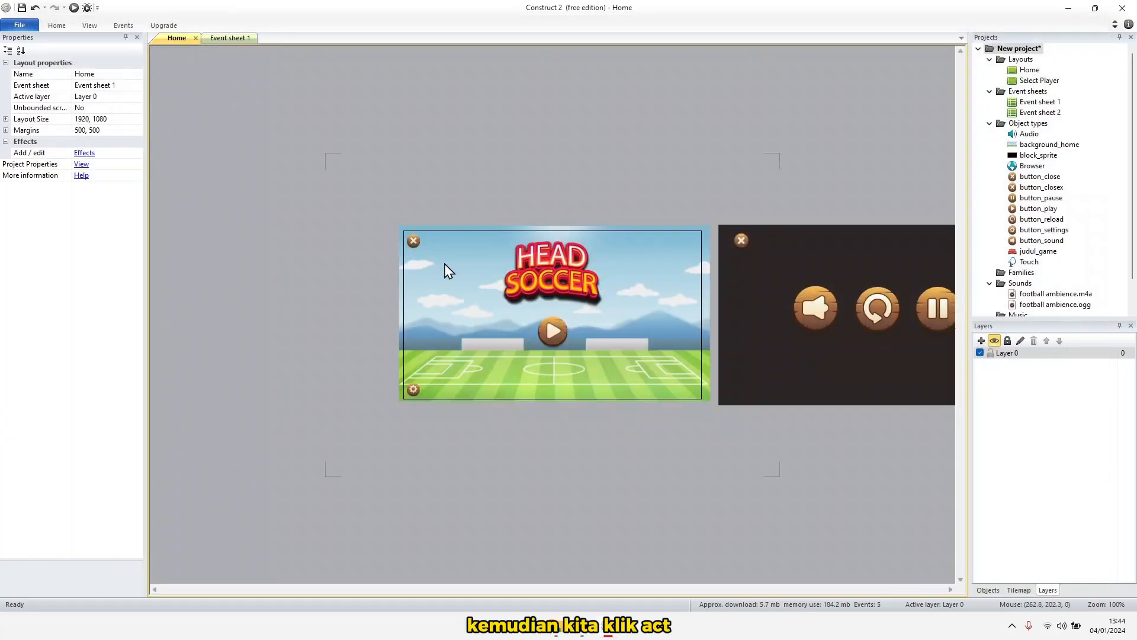
# In the button_settings touch event, change the object of the Set position (73, 64) action from button_close to button_closex
pyautogui.click(742, 241)
pyautogui.click(228, 39)
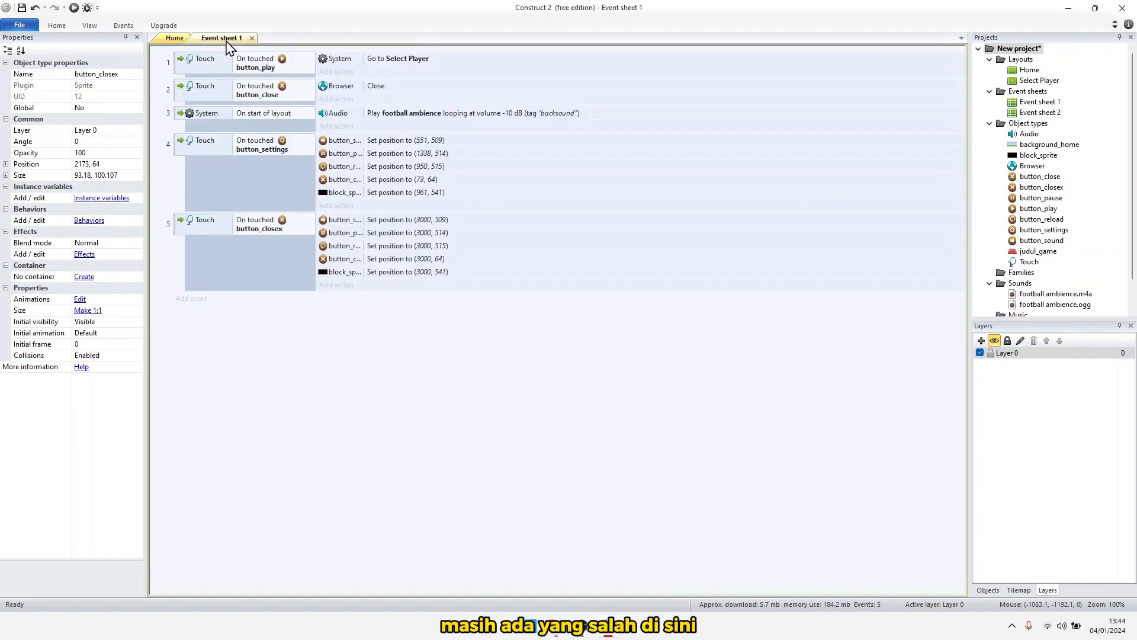
pyautogui.click(338, 181)
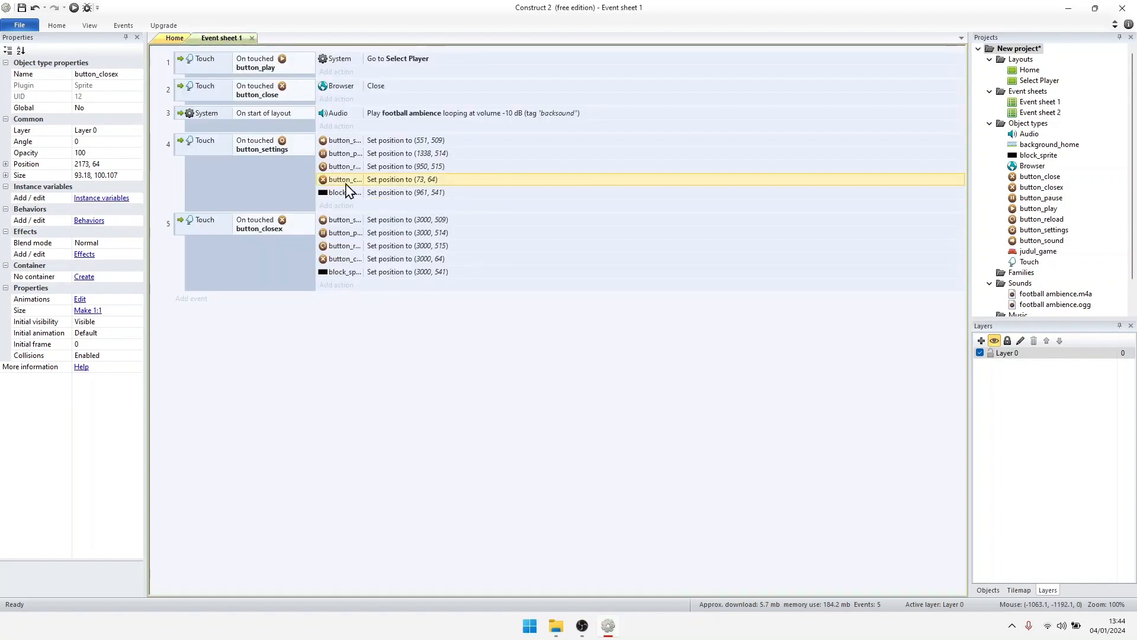
pyautogui.doubleClick(339, 182)
pyautogui.click(829, 278)
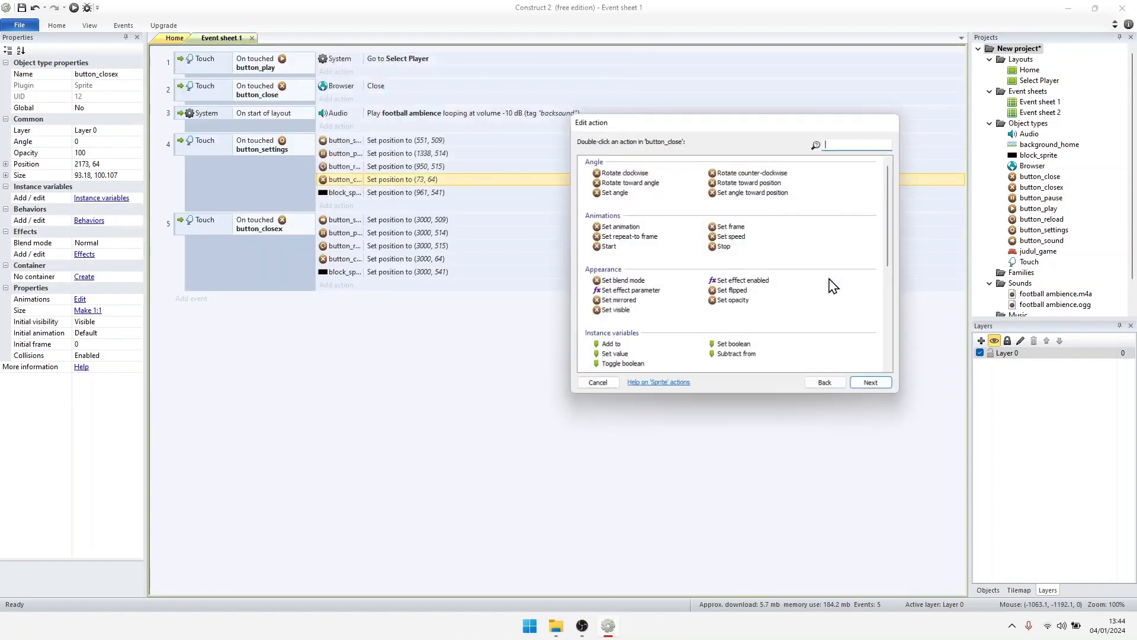
pyautogui.click(829, 388)
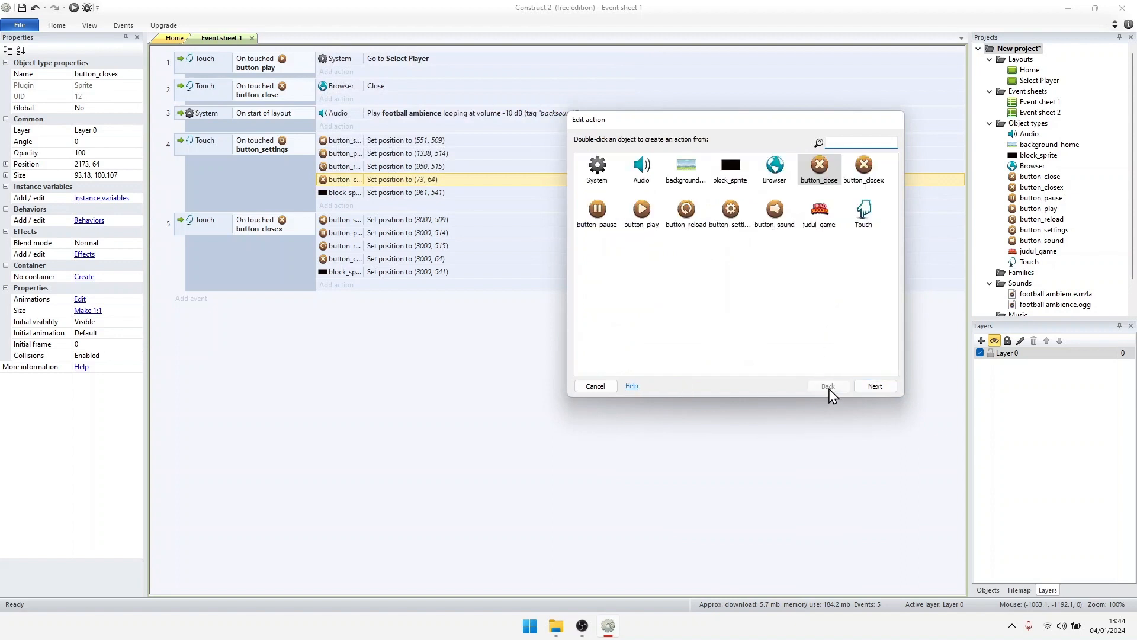
pyautogui.click(864, 169)
pyautogui.click(874, 386)
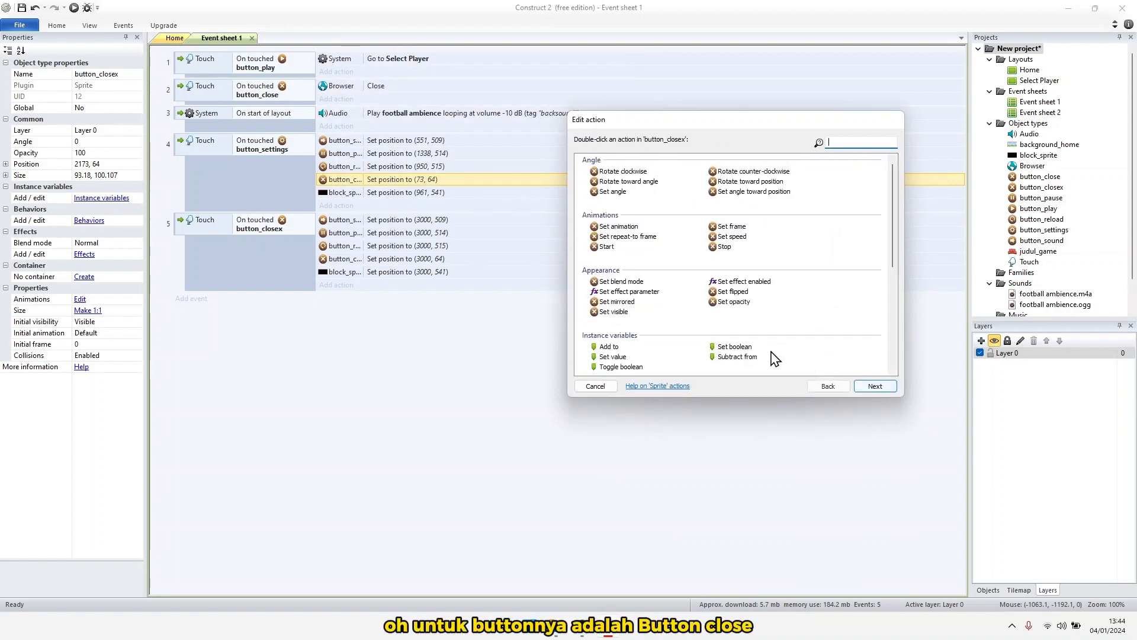
pyautogui.click(874, 388)
pyautogui.click(863, 276)
# Change the object of the Set position (3000, 64) action in the button_closex touch event to button_closex
pyautogui.doubleClick(345, 259)
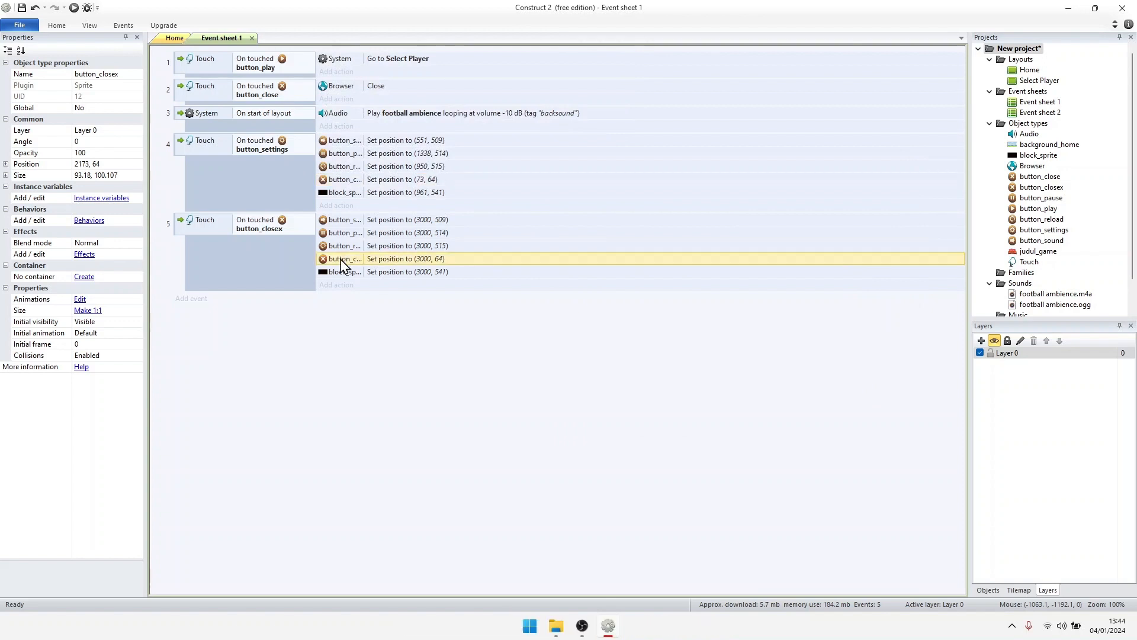
pyautogui.click(828, 278)
pyautogui.click(828, 386)
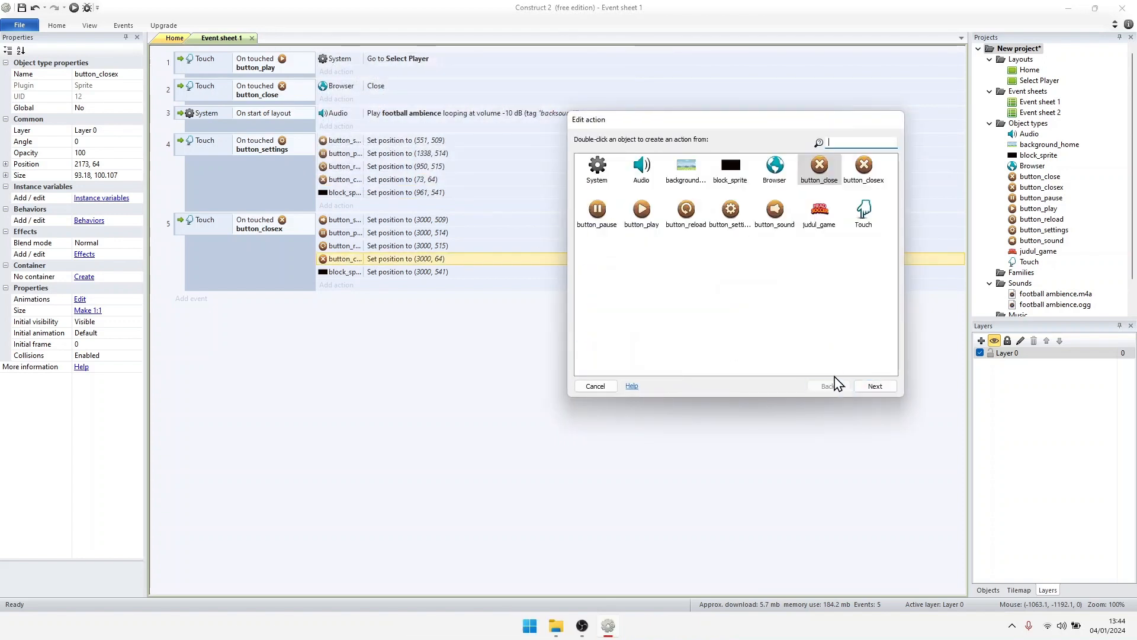
pyautogui.click(863, 169)
pyautogui.click(875, 386)
pyautogui.click(875, 386)
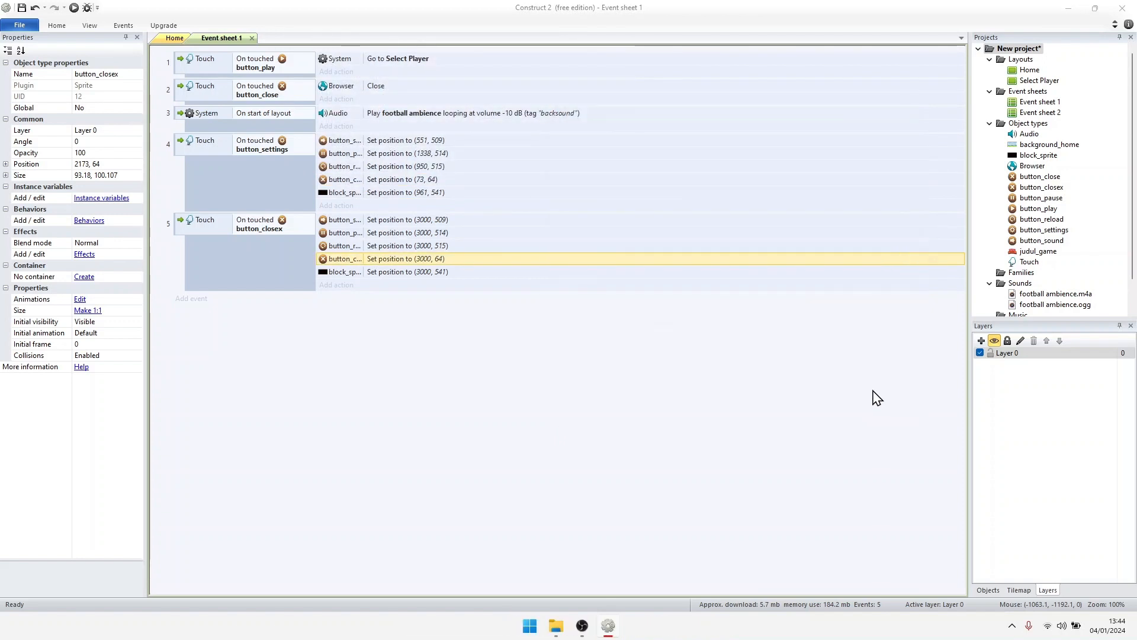
pyautogui.click(865, 276)
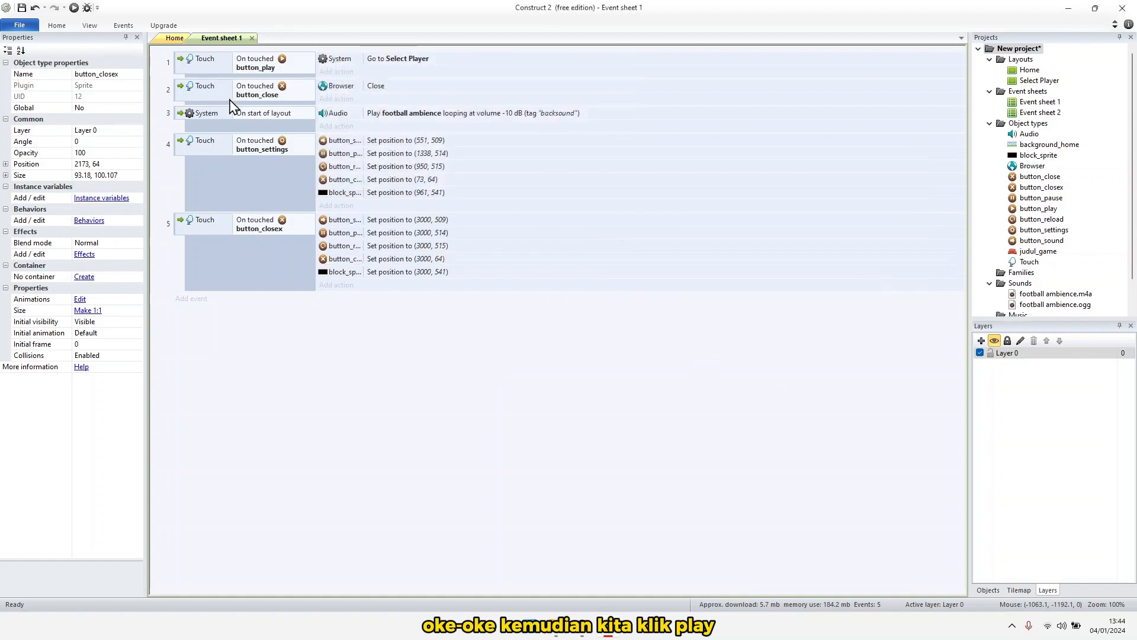
# Preview the Home layout again and test opening the settings overlay and using its X button
pyautogui.click(162, 40)
pyautogui.click(74, 8)
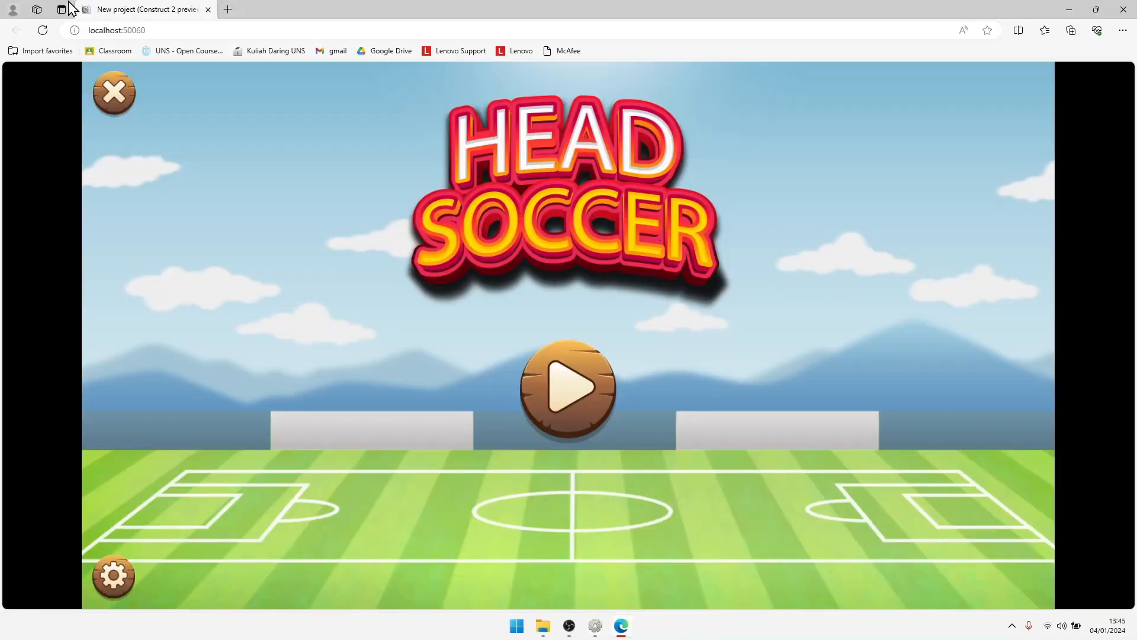
pyautogui.click(113, 577)
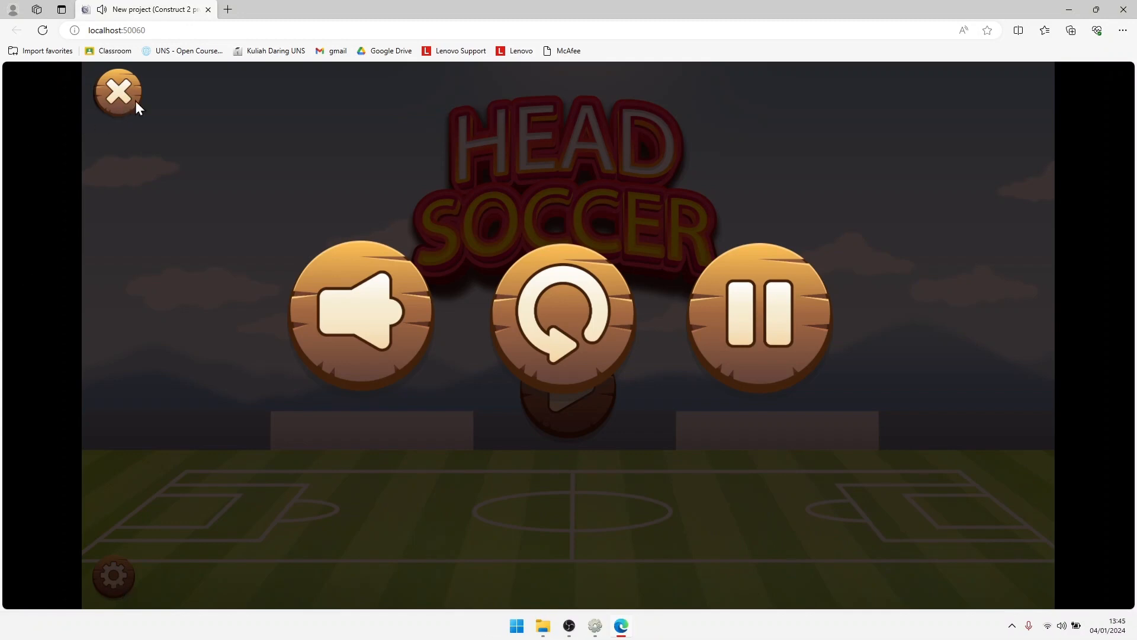
pyautogui.click(118, 92)
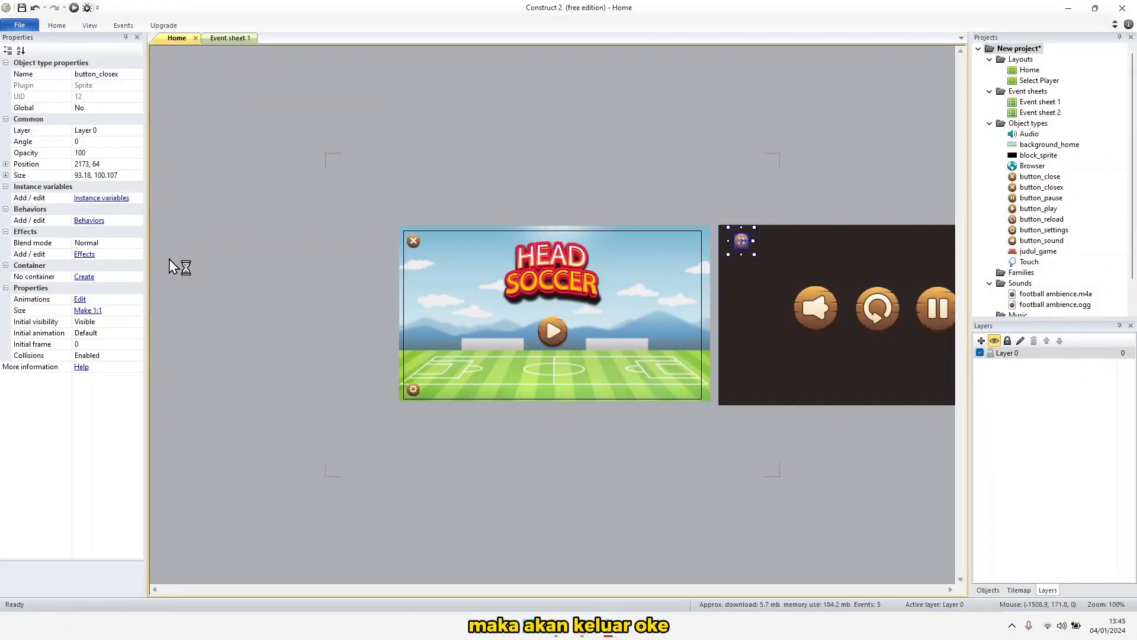
# Move button_closex inward on the off-screen block_sprite of the Home layout, to about (2383, 152)
pyautogui.click(414, 241)
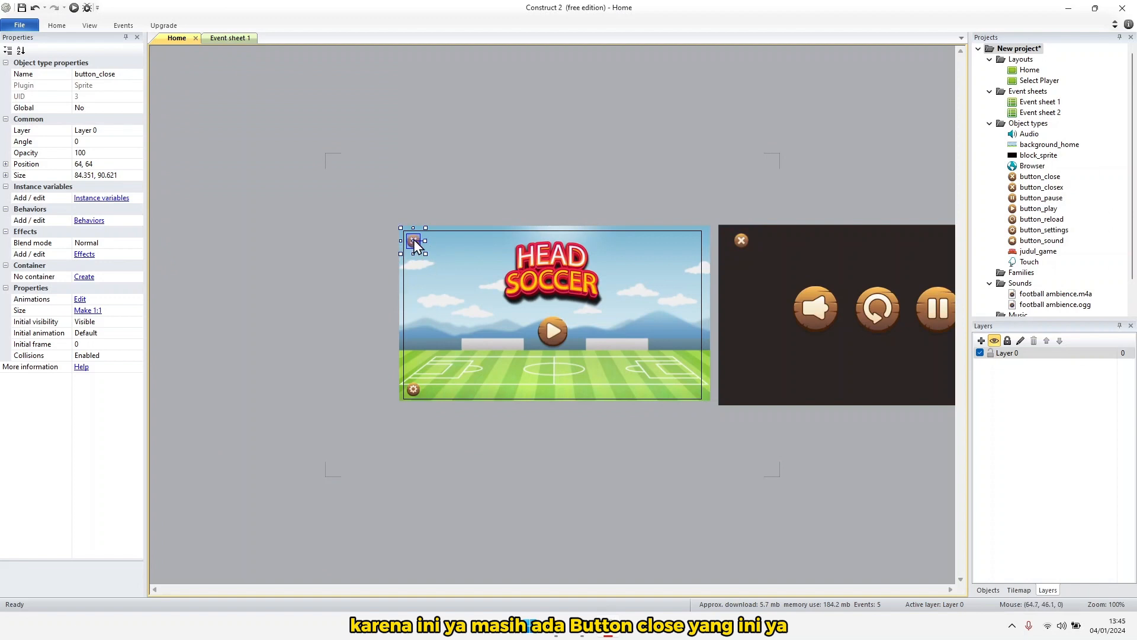
pyautogui.click(743, 242)
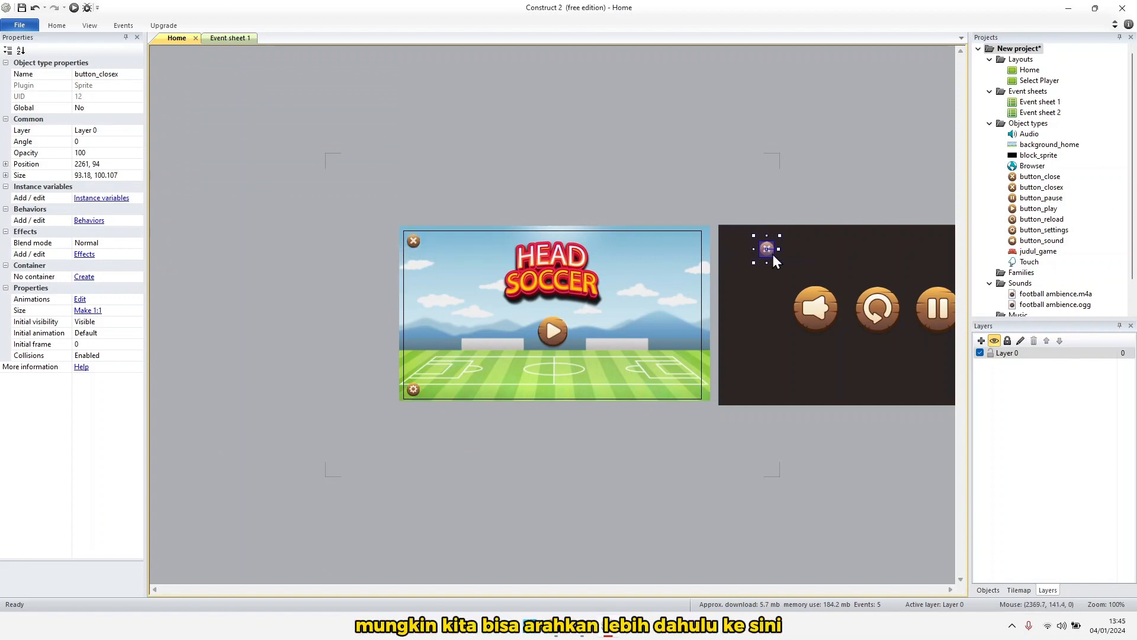
pyautogui.moveTo(784, 260); pyautogui.dragTo(779, 260)
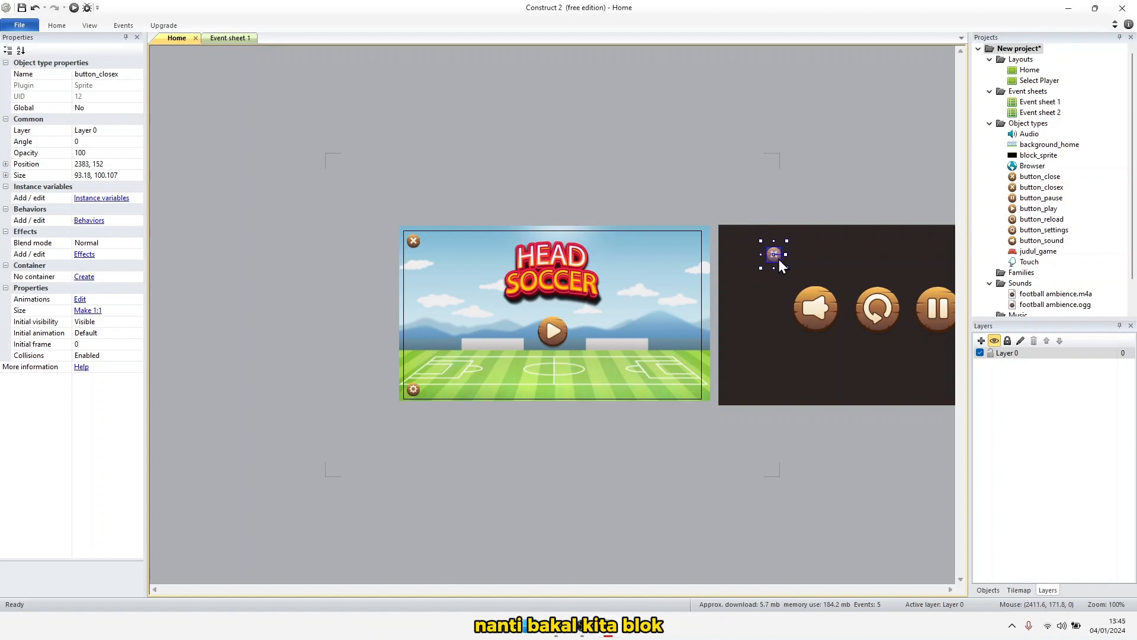
pyautogui.click(777, 446)
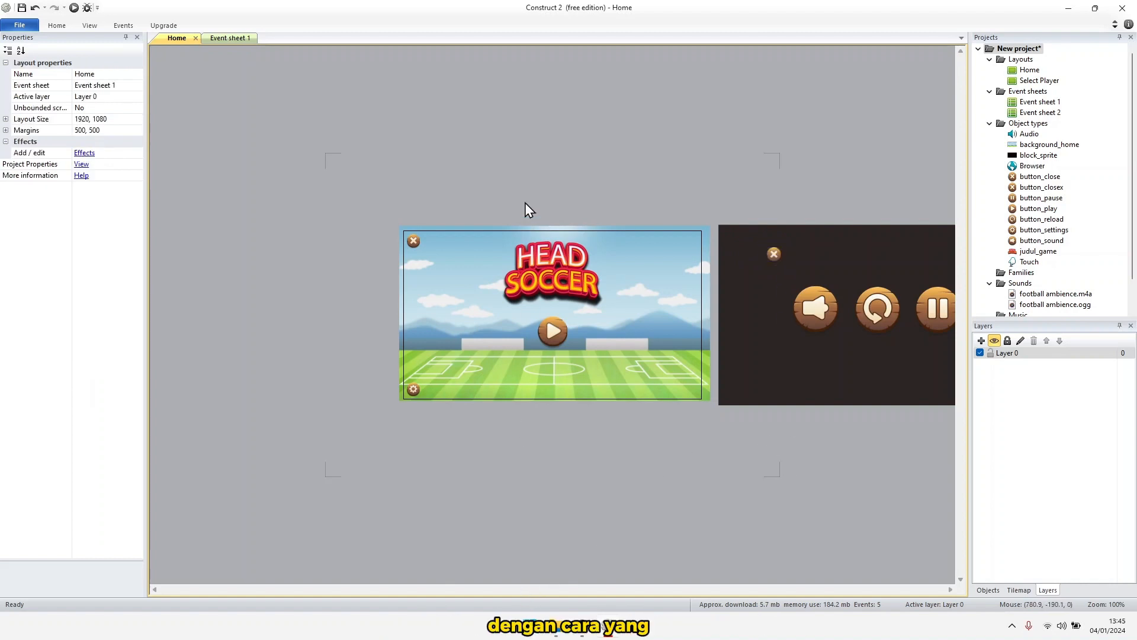
# Review the Set position actions for the X, sound, pause and reload buttons in the button_closex touch event
pyautogui.click(228, 38)
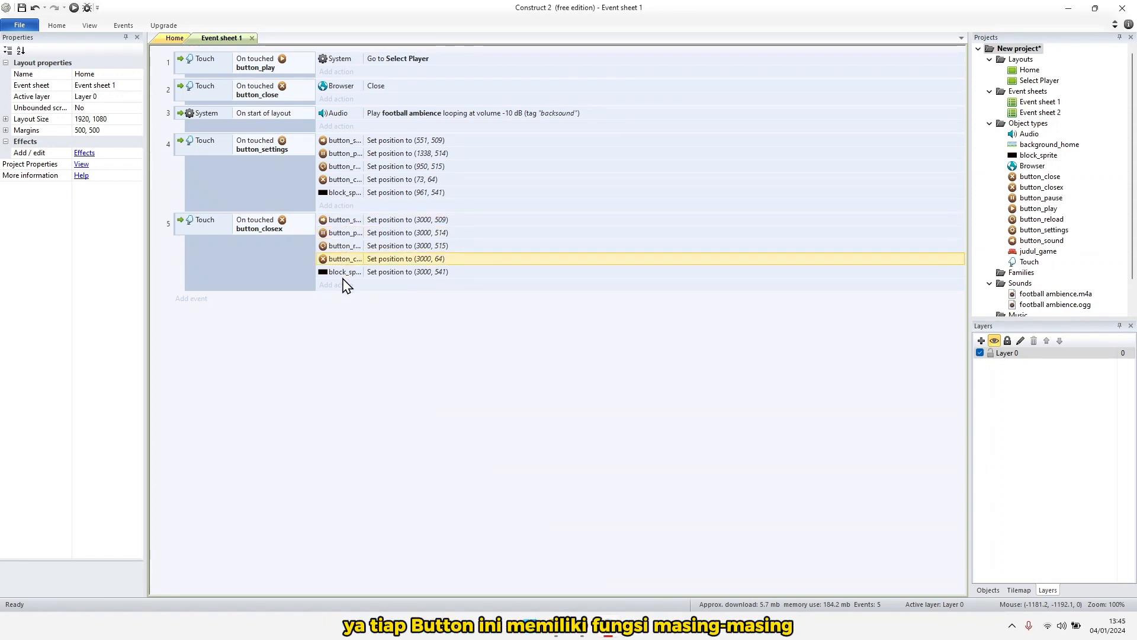
pyautogui.doubleClick(346, 259)
pyautogui.click(671, 275)
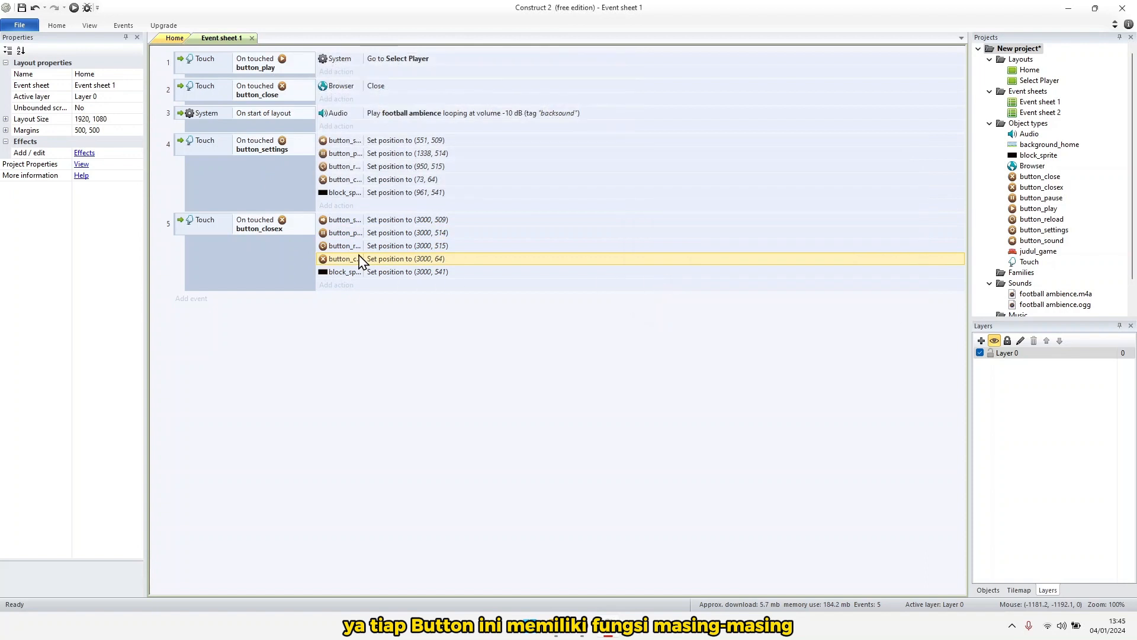
pyautogui.click(350, 224)
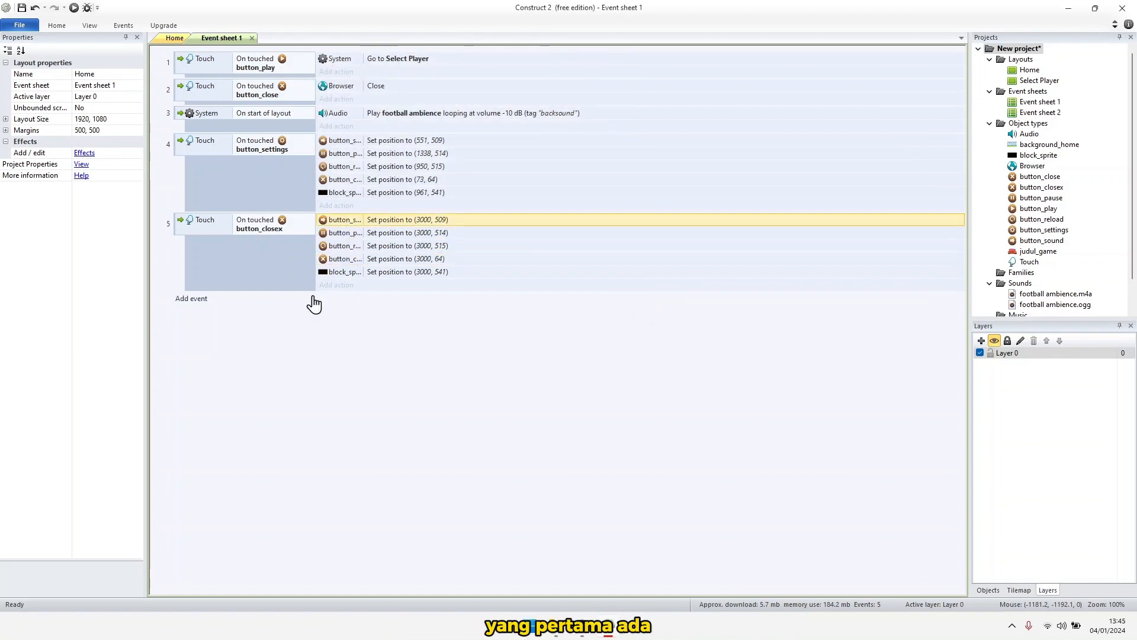
pyautogui.click(337, 234)
pyautogui.click(333, 221)
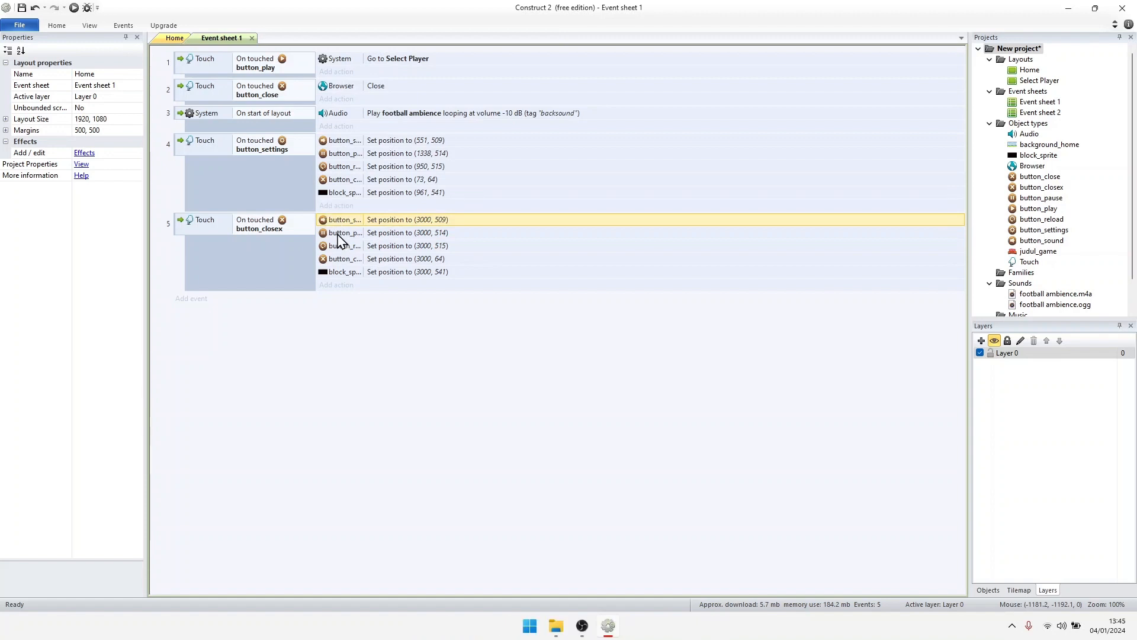
pyautogui.click(337, 233)
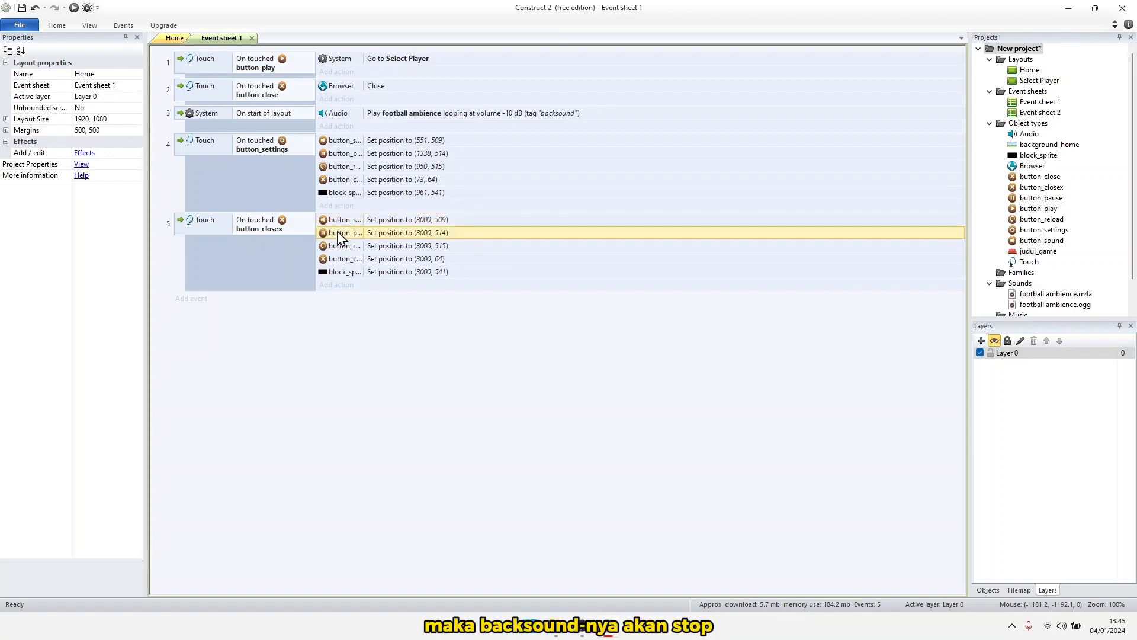
pyautogui.click(332, 246)
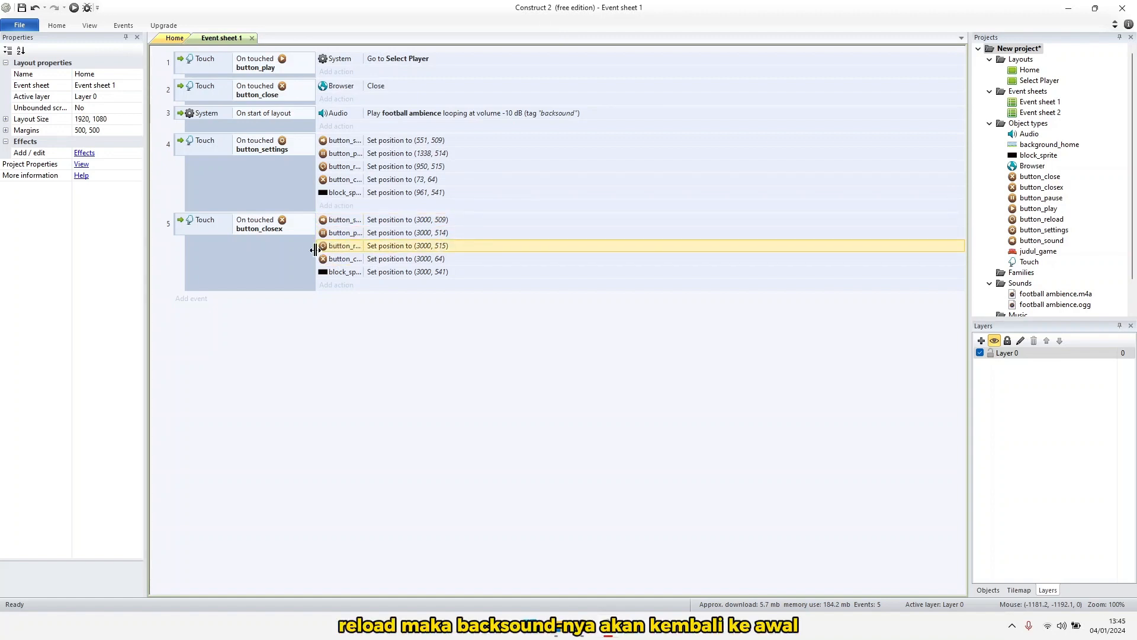
pyautogui.click(334, 230)
pyautogui.click(330, 218)
pyautogui.click(328, 245)
# Add a new event with the Touch "On touched object" condition for button_sound
pyautogui.click(195, 299)
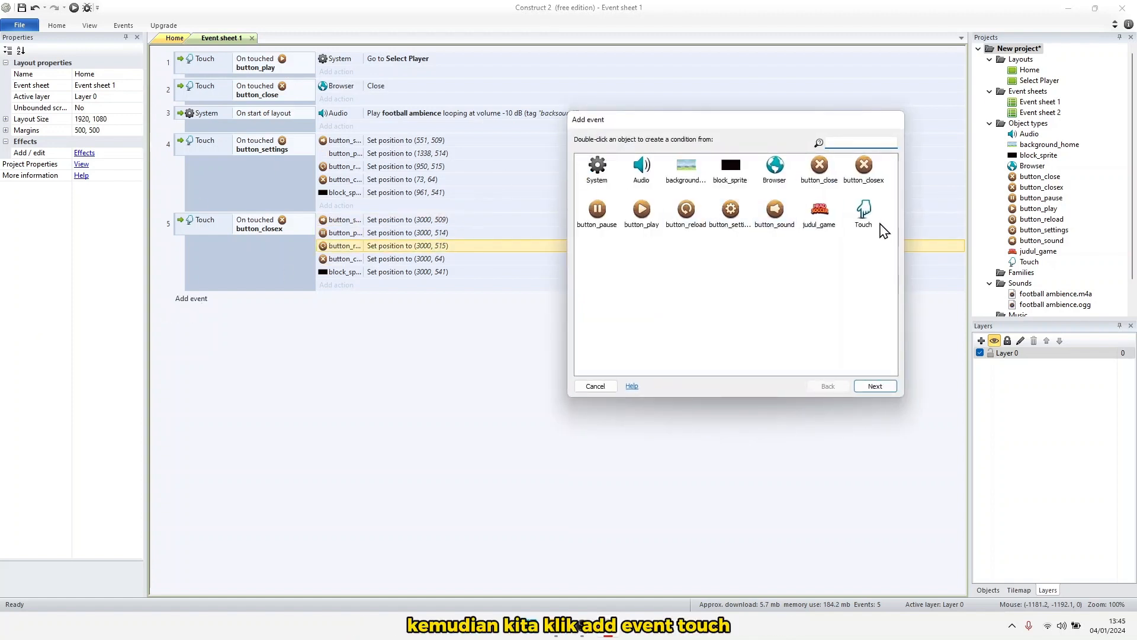
pyautogui.doubleClick(870, 225)
pyautogui.doubleClick(635, 312)
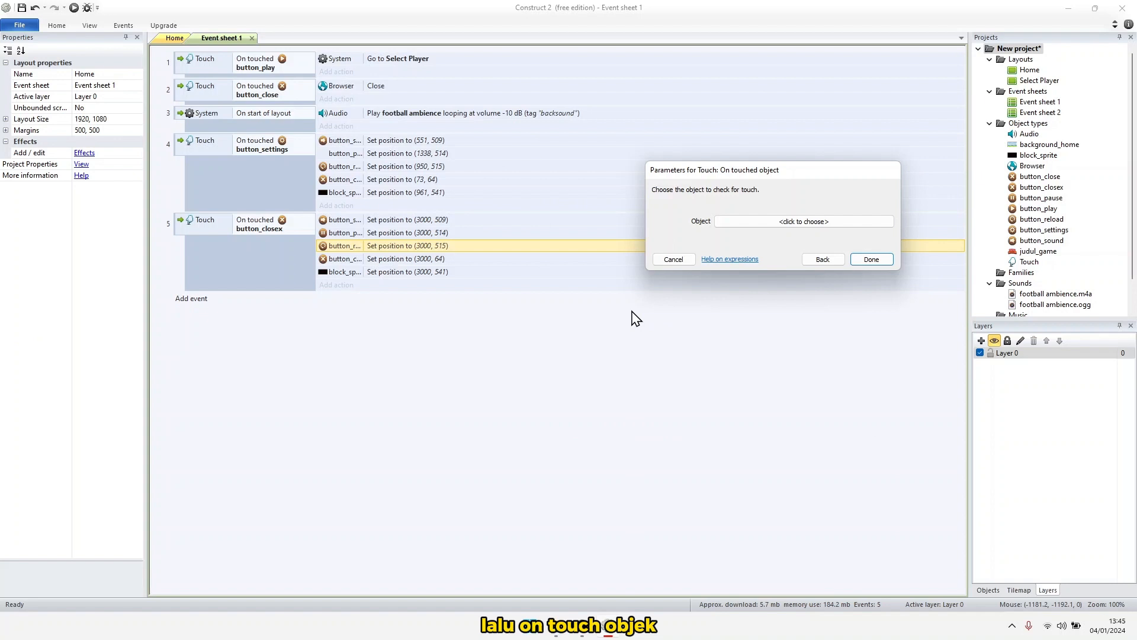
pyautogui.click(737, 224)
pyautogui.click(556, 183)
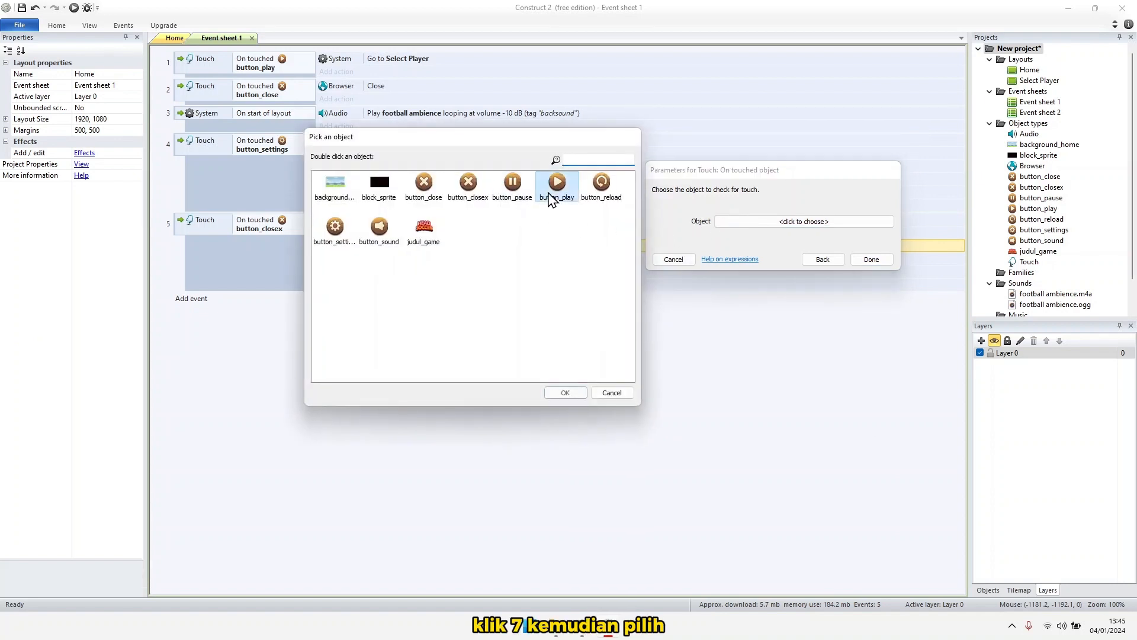
pyautogui.click(379, 228)
pyautogui.click(565, 393)
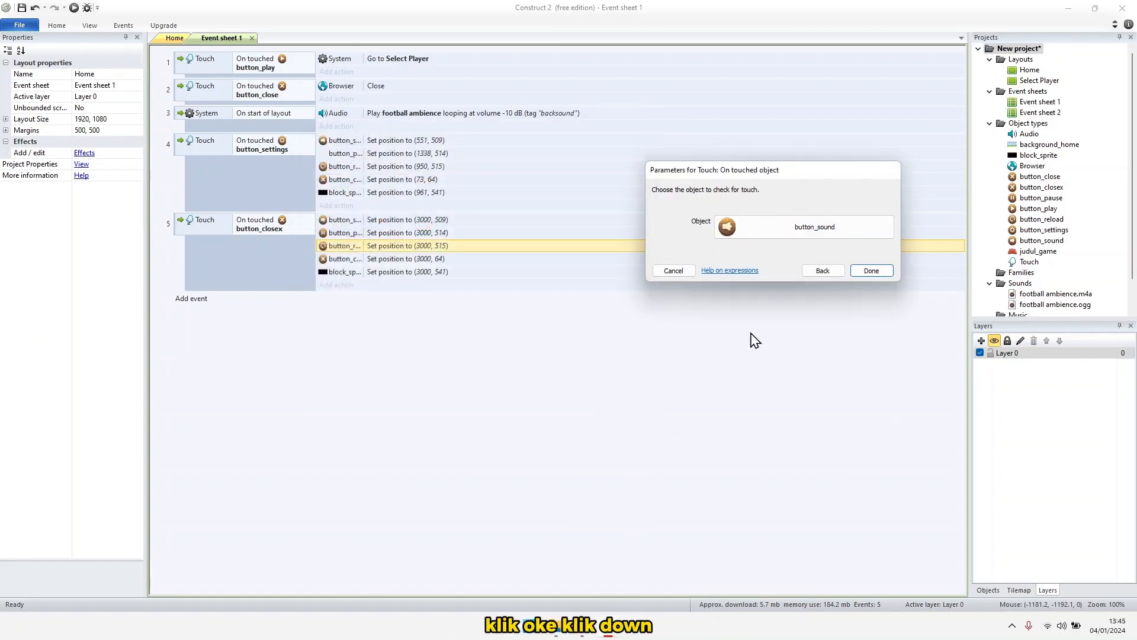
pyautogui.click(874, 271)
# Give the button_sound touch event an Audio Play action for football ambience, set to looping
pyautogui.click(341, 300)
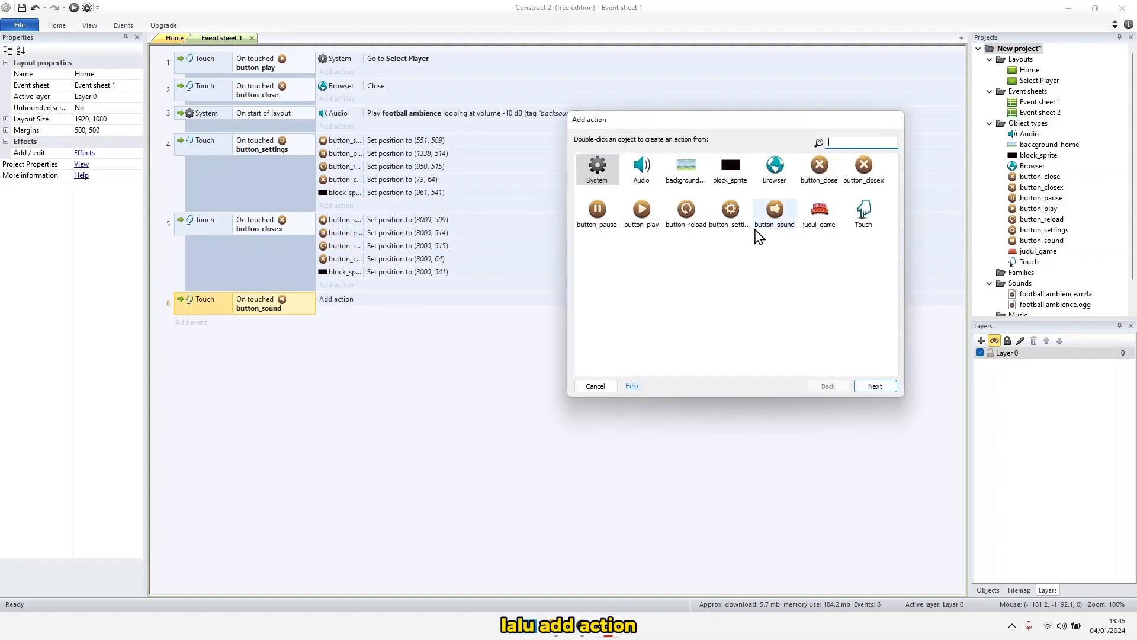
pyautogui.doubleClick(641, 168)
pyautogui.scroll(-5, 643, 278)
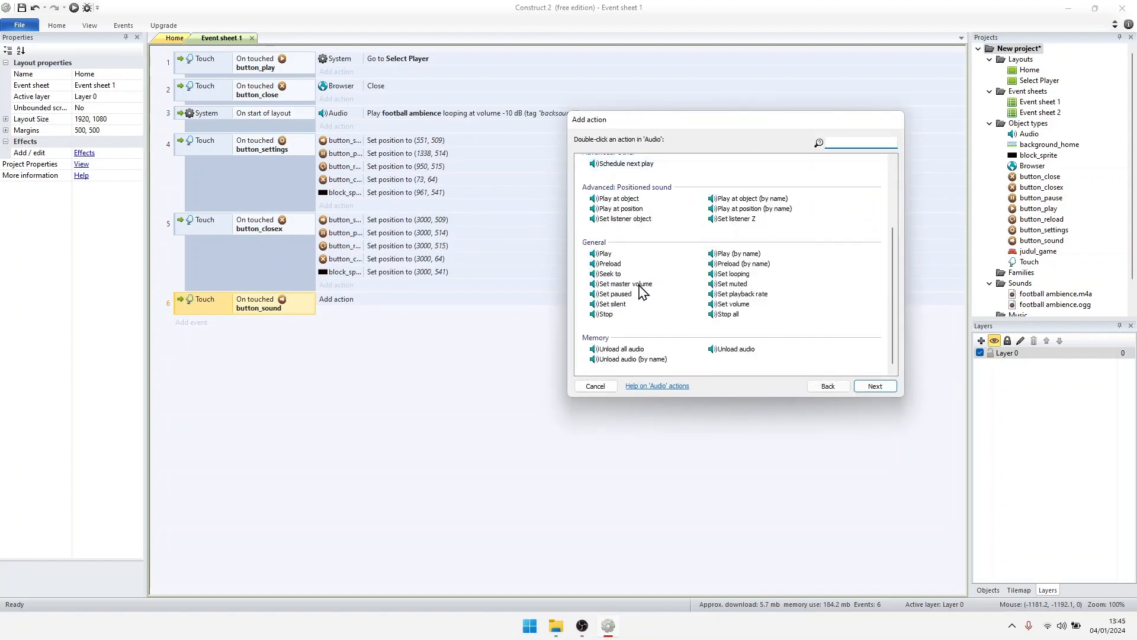
pyautogui.doubleClick(605, 255)
pyautogui.click(770, 221)
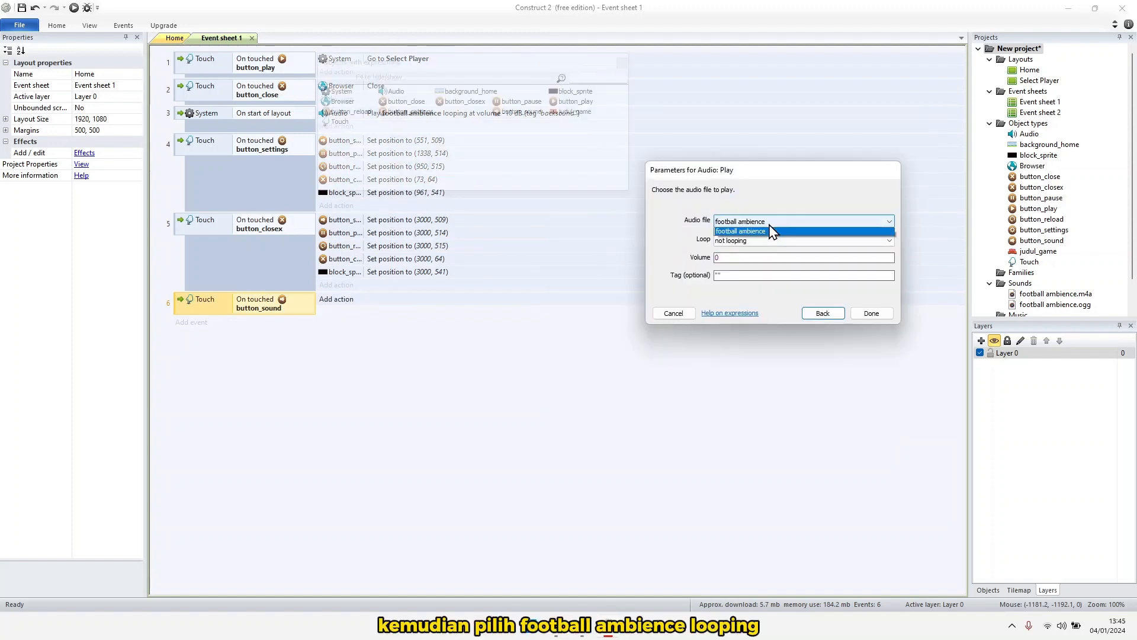
pyautogui.click(772, 231)
pyautogui.click(764, 240)
# Set the Play action's volume to -10 and its tag to "backsound", and complete the action
pyautogui.click(745, 261)
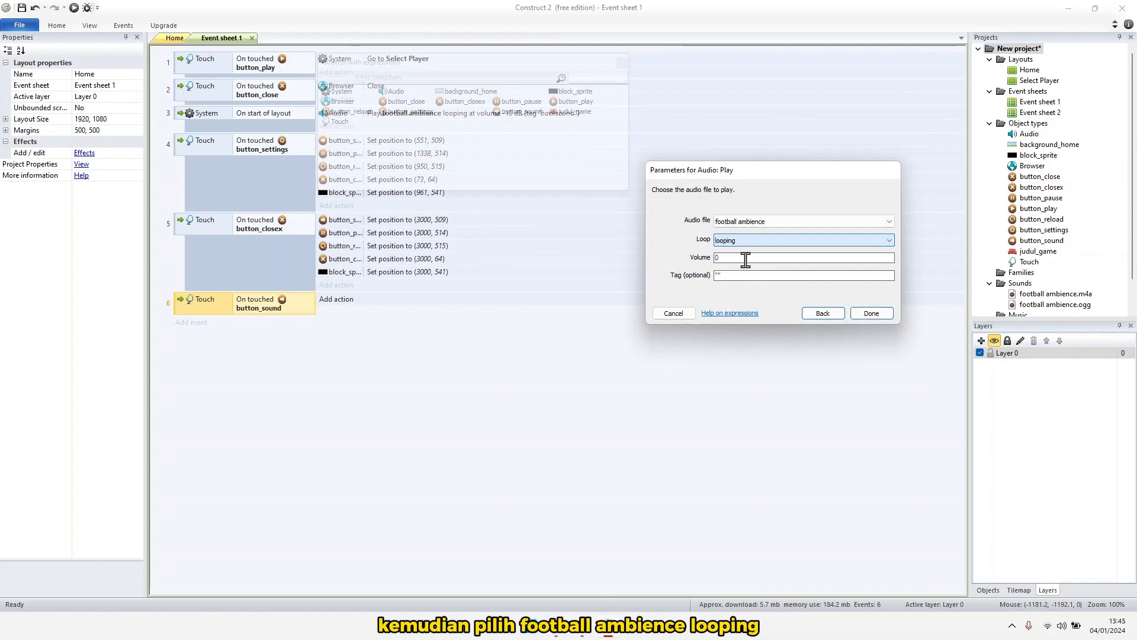
pyautogui.doubleClick(719, 258)
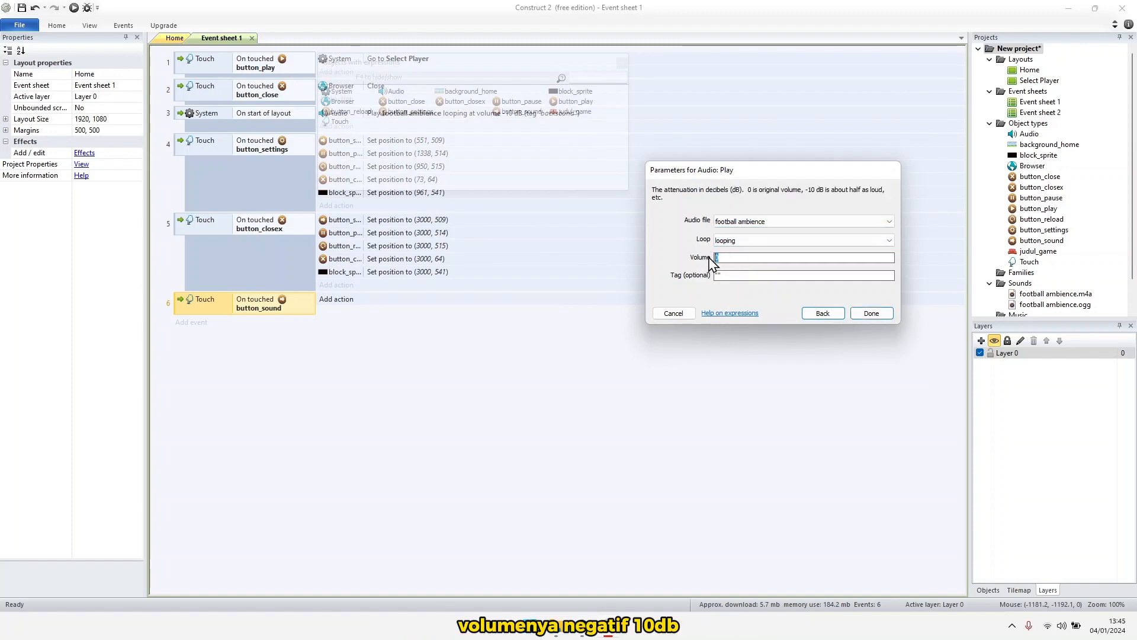
pyautogui.write('-10d')
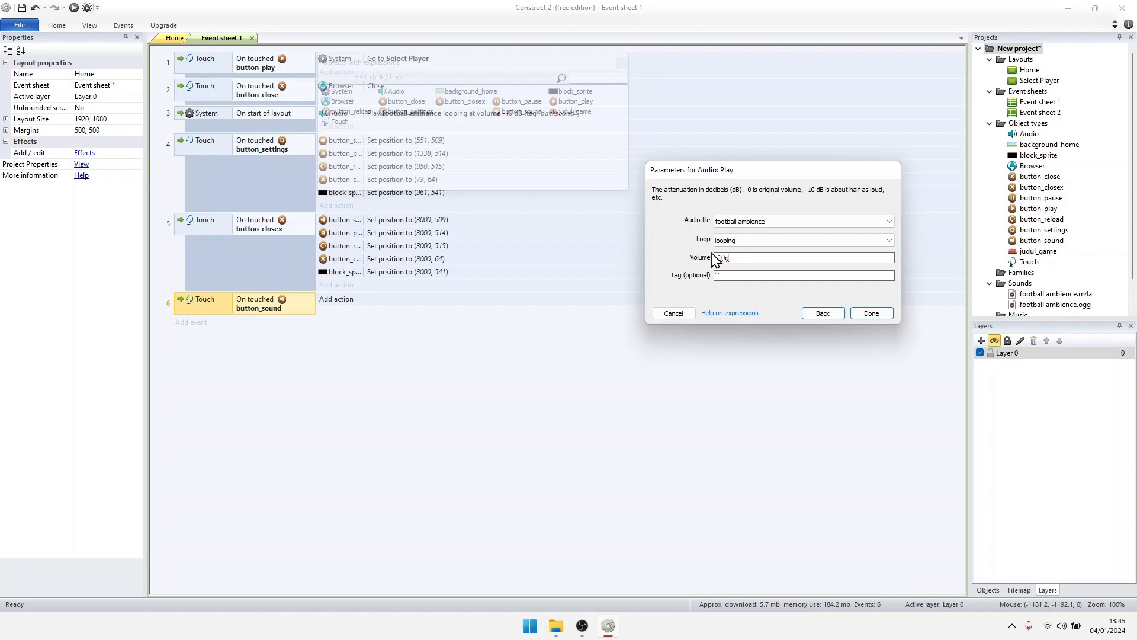
pyautogui.press('BackSpace')
pyautogui.click(719, 275)
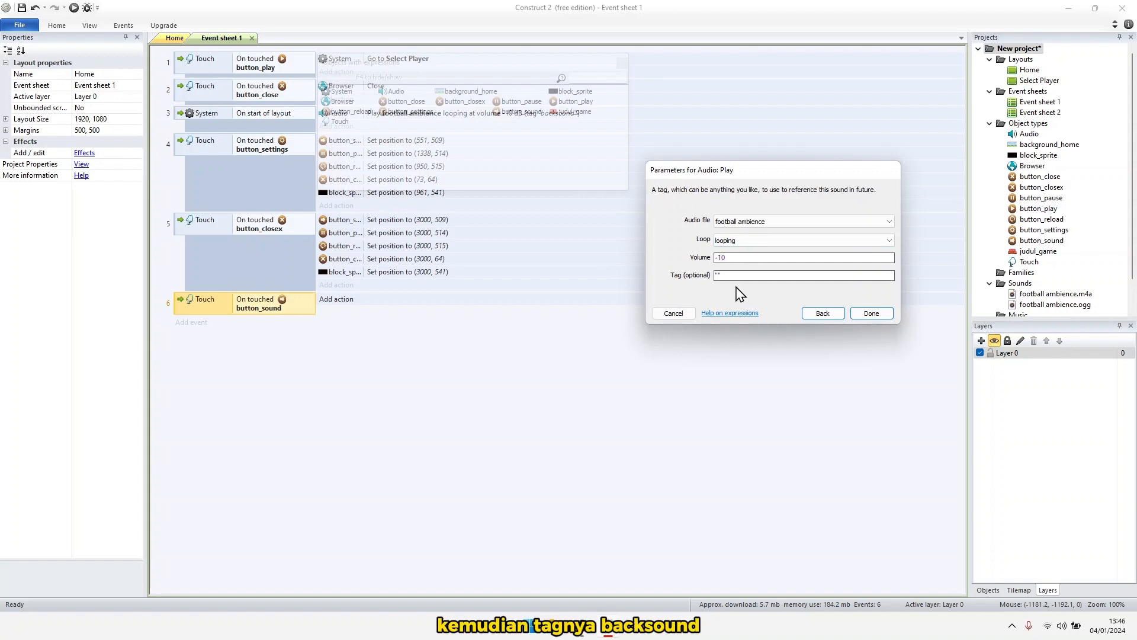
pyautogui.write('backsound')
pyautogui.press('Return')
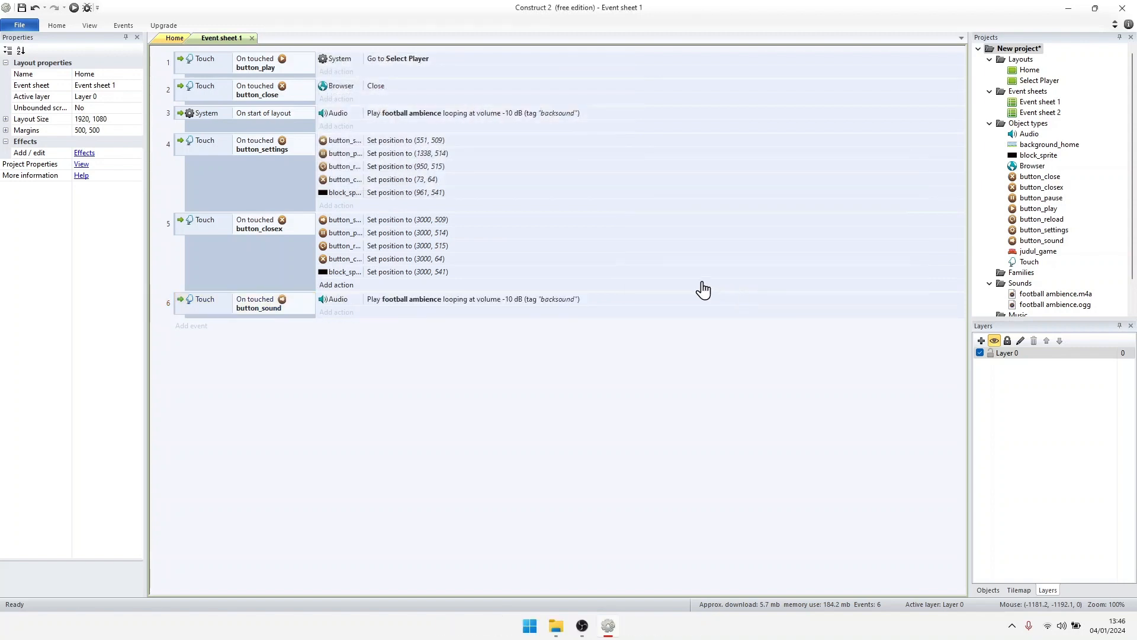
# Add an Audio "Is tag playing" condition for "backsound" to the button_sound touch event and invert it
pyautogui.click(242, 305)
pyautogui.rightClick(222, 317)
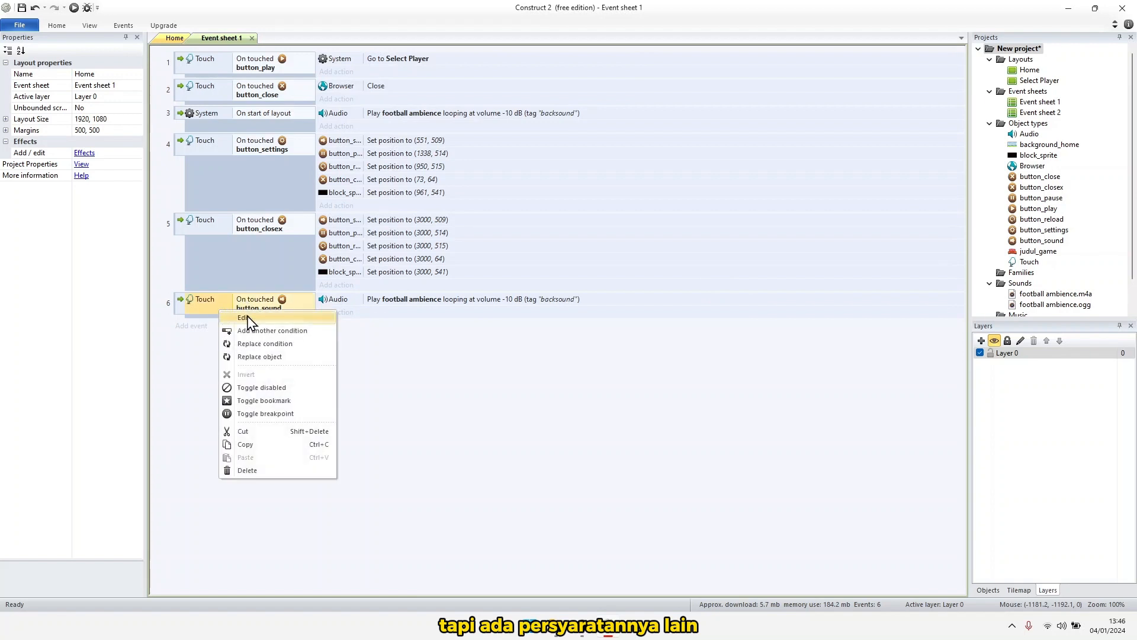
pyautogui.click(269, 331)
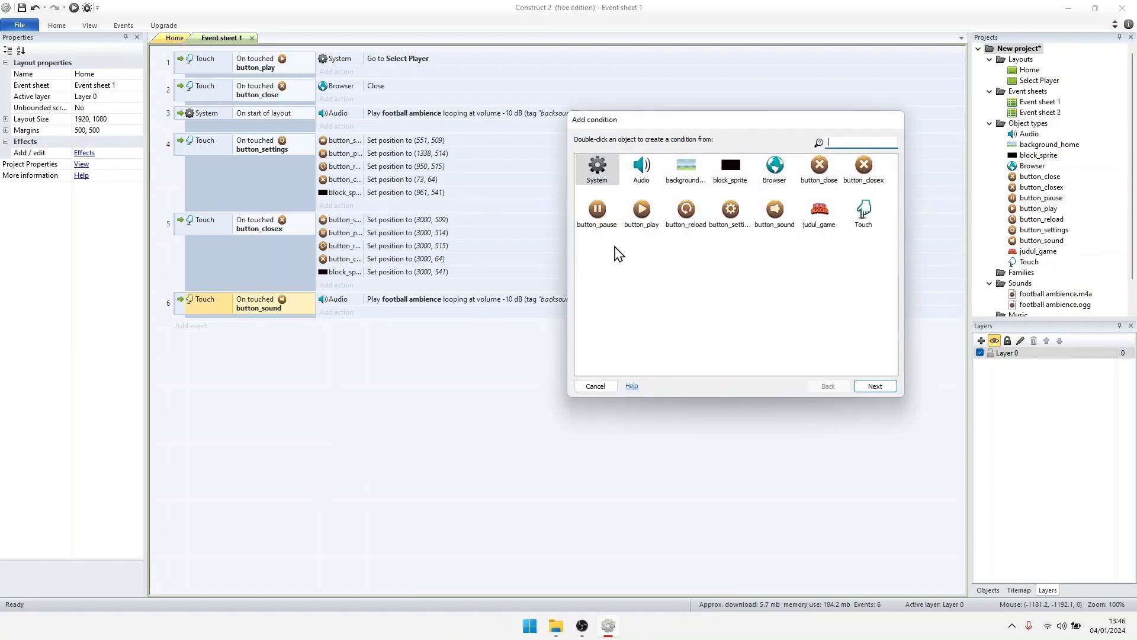
pyautogui.doubleClick(655, 172)
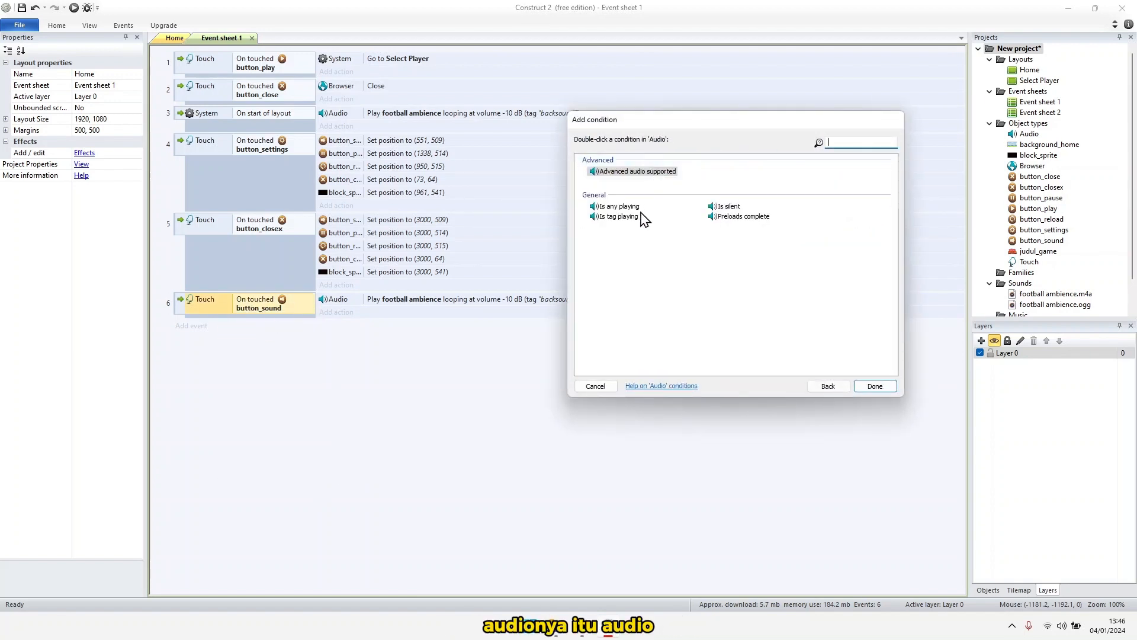
pyautogui.doubleClick(619, 216)
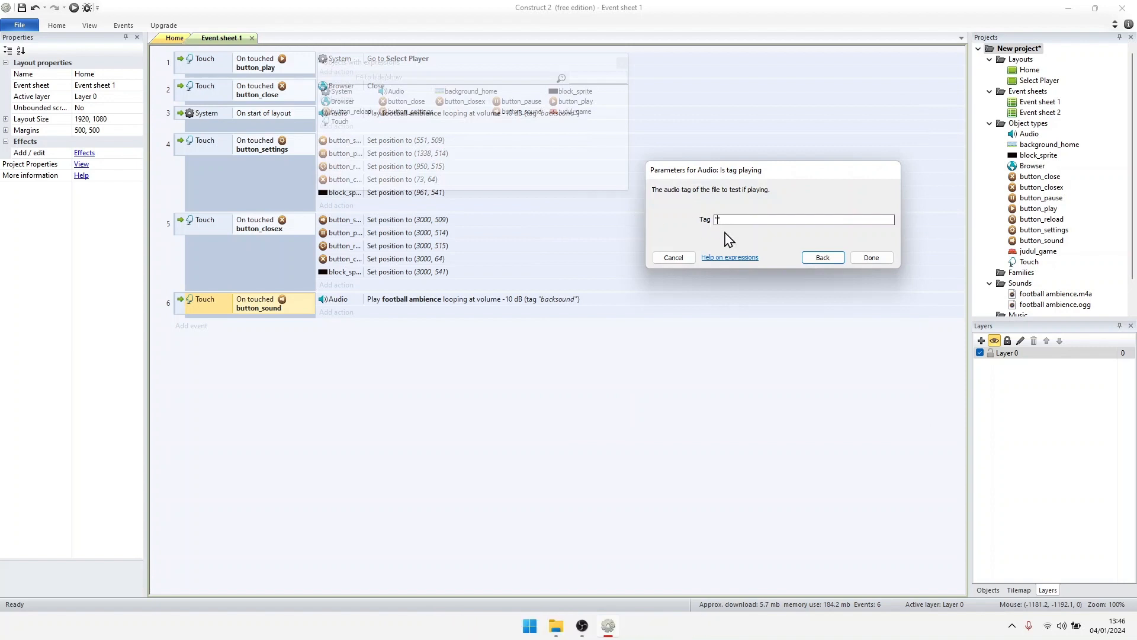
pyautogui.write('"backsound"')
pyautogui.press('Return')
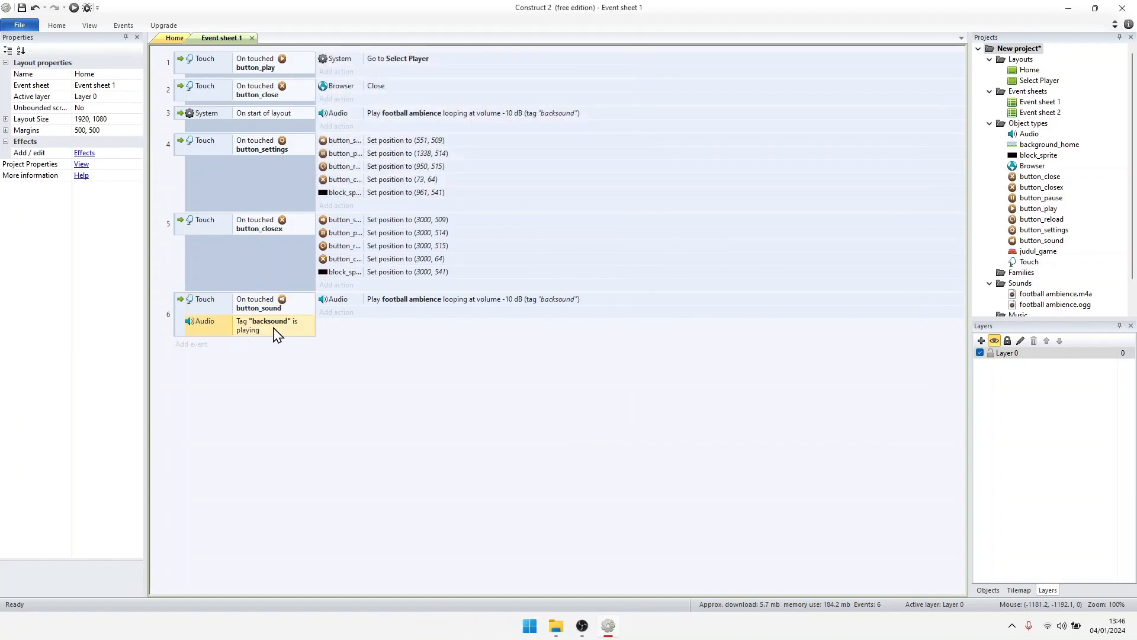
pyautogui.rightClick(246, 333)
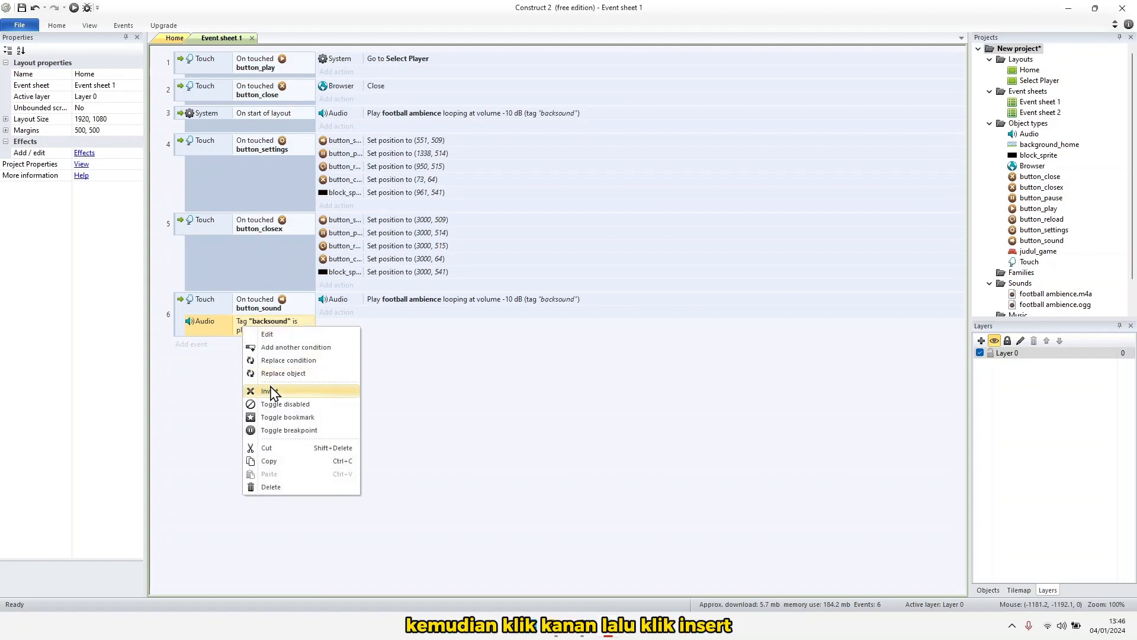
pyautogui.click(264, 391)
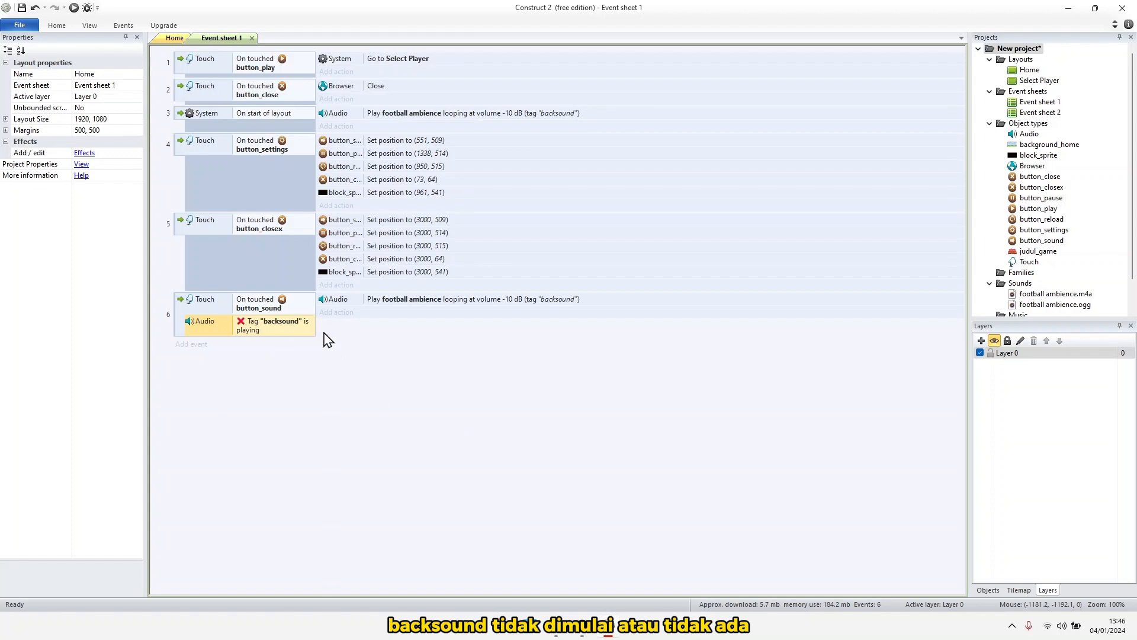
pyautogui.click(274, 302)
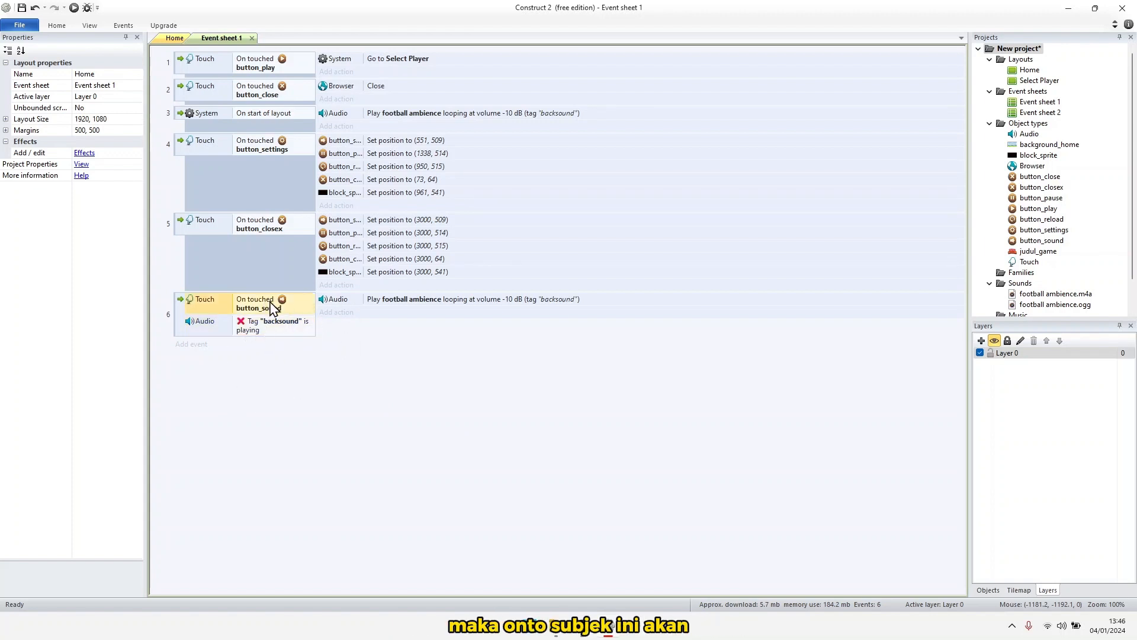
pyautogui.click(358, 305)
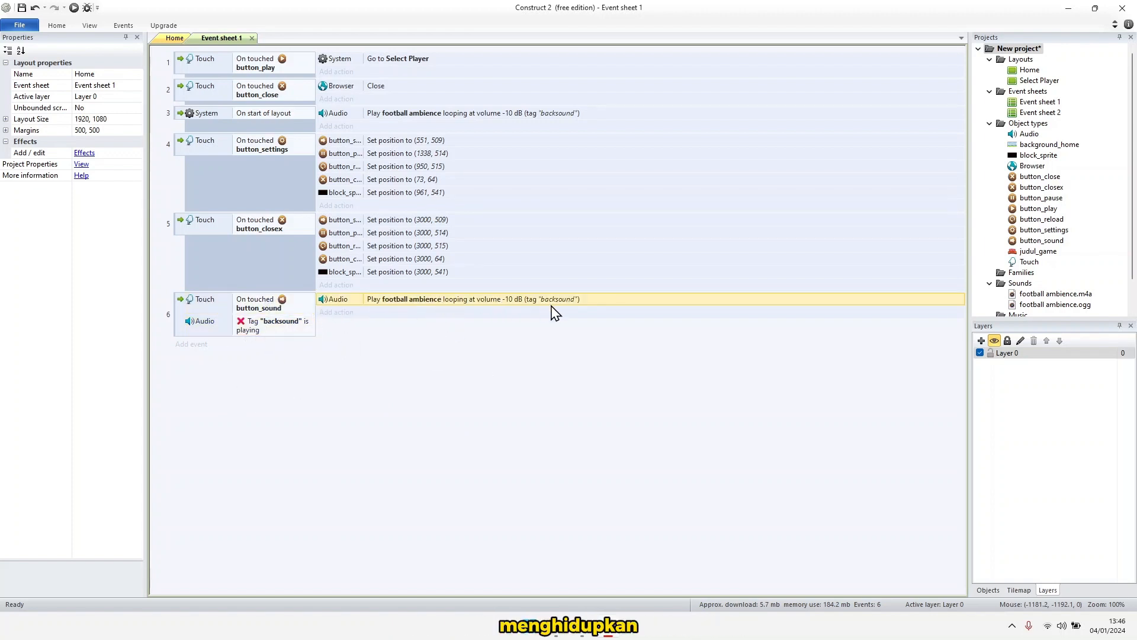
pyautogui.click(547, 398)
pyautogui.click(515, 302)
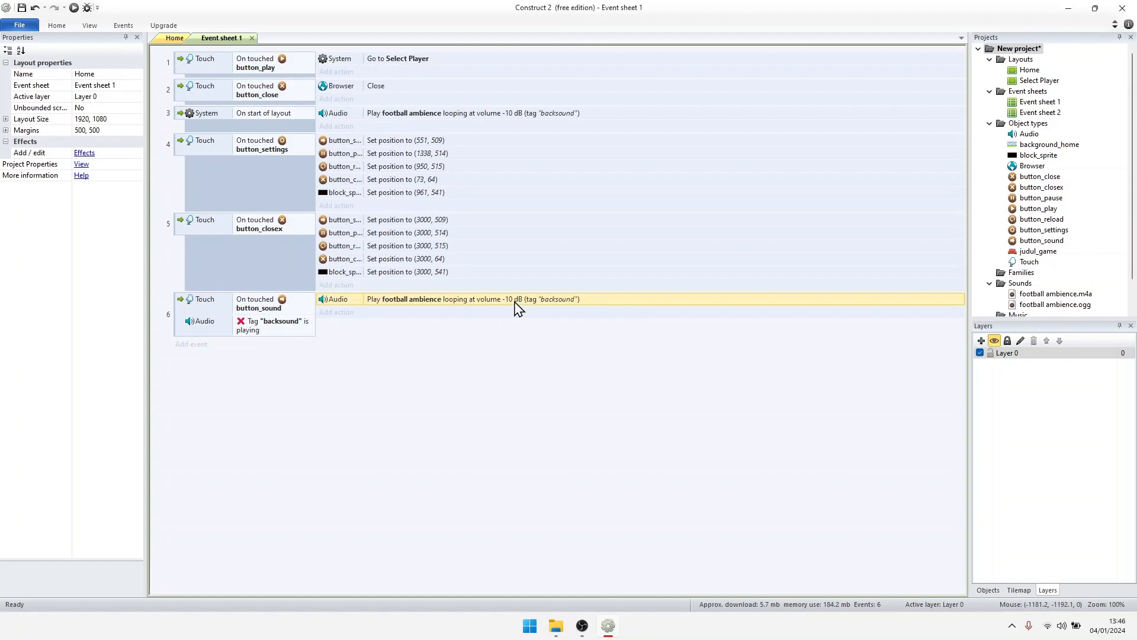
pyautogui.click(215, 311)
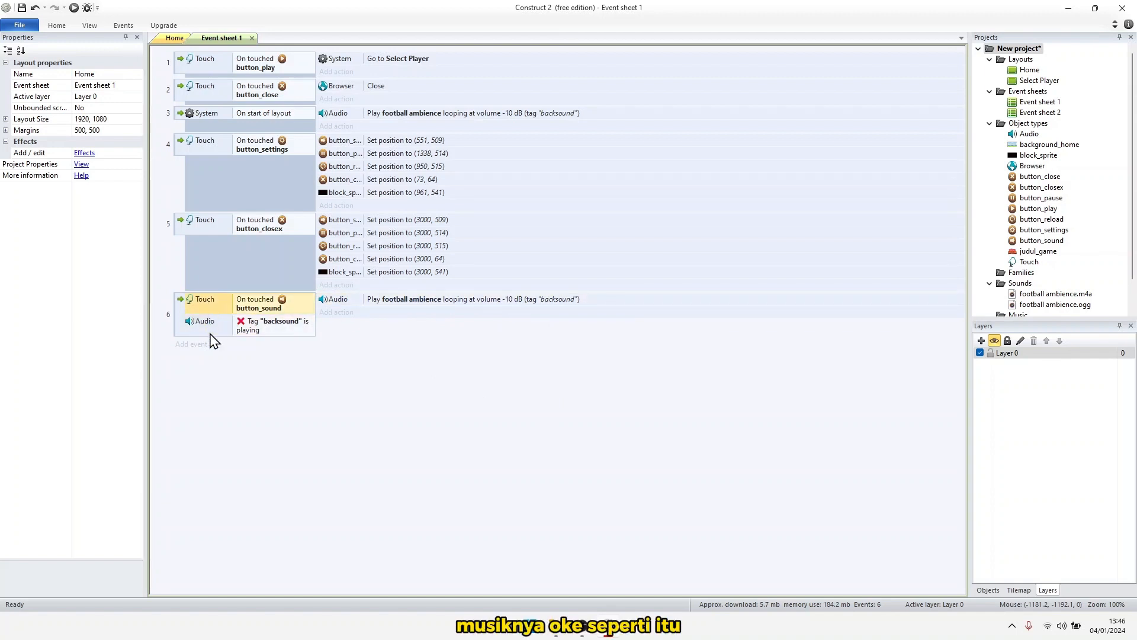
# Add a new event with the Touch "On touched object" condition for button_pause
pyautogui.click(194, 346)
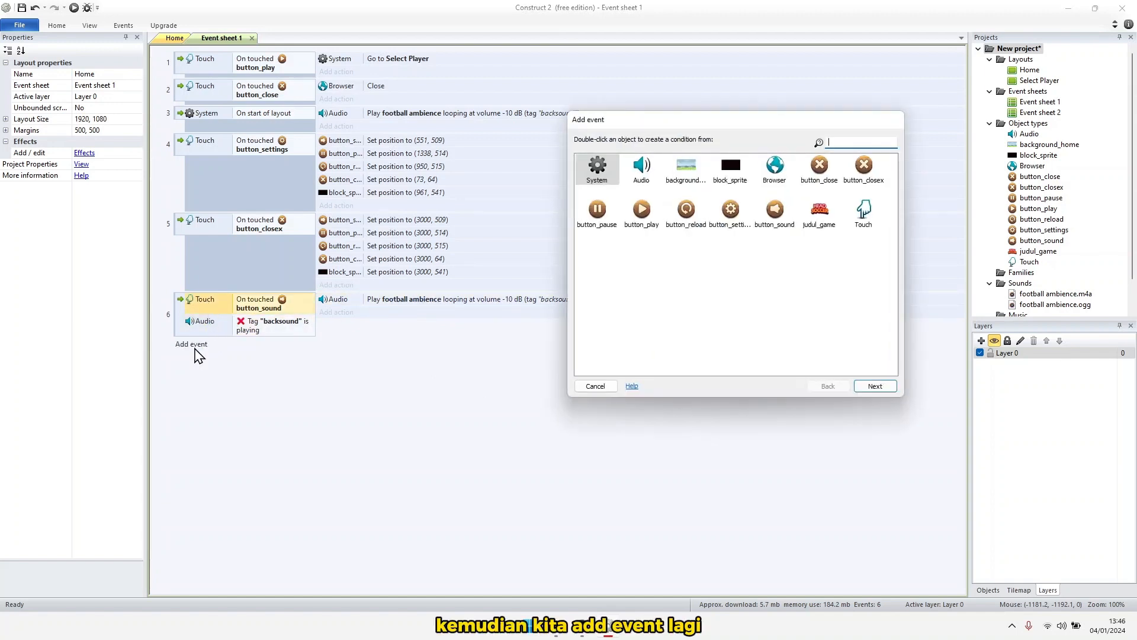
pyautogui.doubleClick(863, 212)
pyautogui.doubleClick(626, 311)
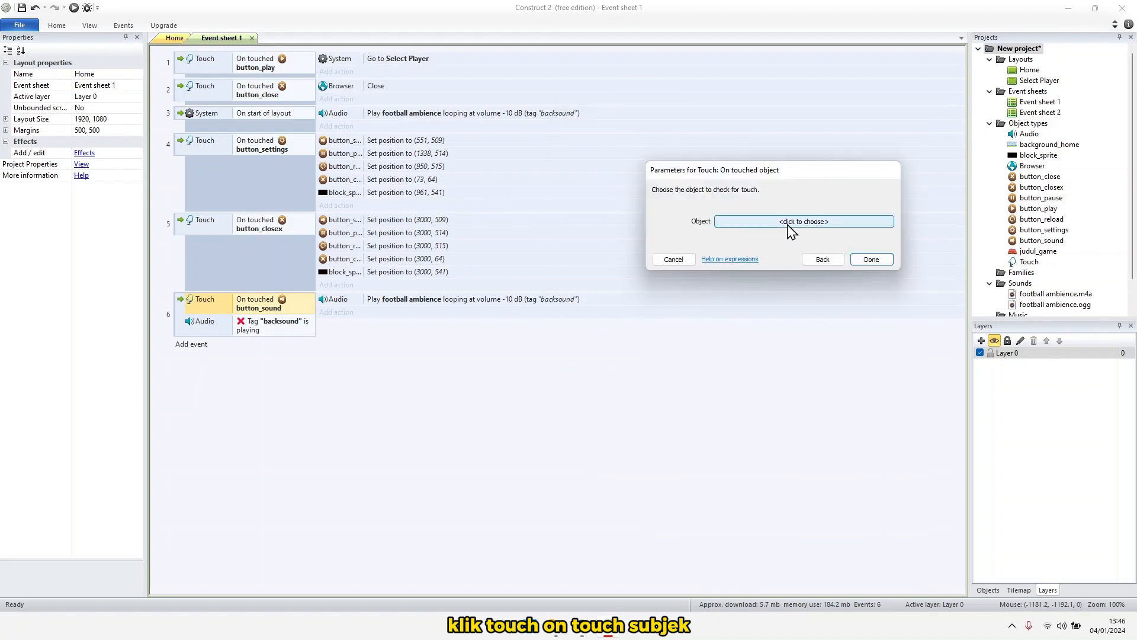
pyautogui.click(787, 223)
pyautogui.doubleClick(514, 195)
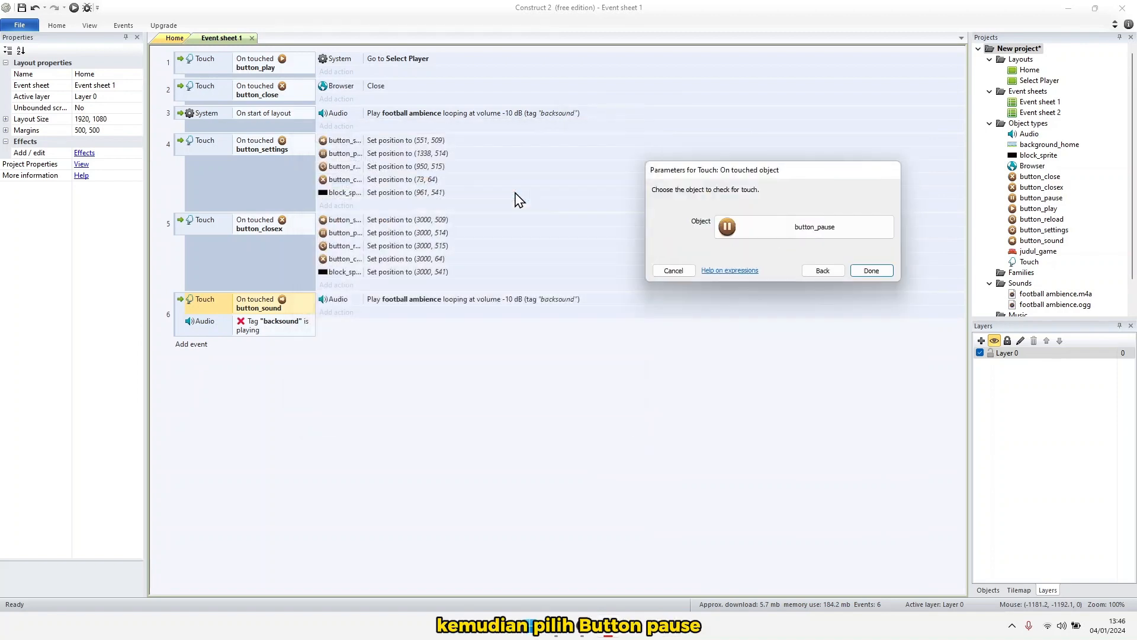
pyautogui.click(866, 259)
# Give the button_pause touch event an Audio Set paused action that pauses the tag "backsound"
pyautogui.click(318, 352)
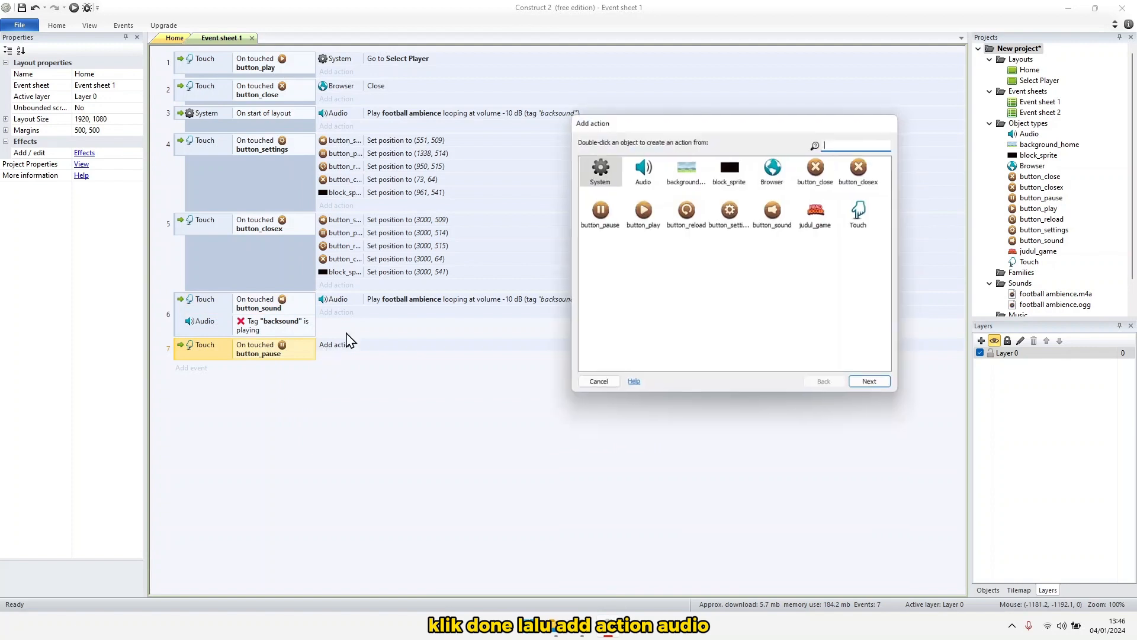
pyautogui.doubleClick(652, 182)
pyautogui.scroll(-3, 631, 276)
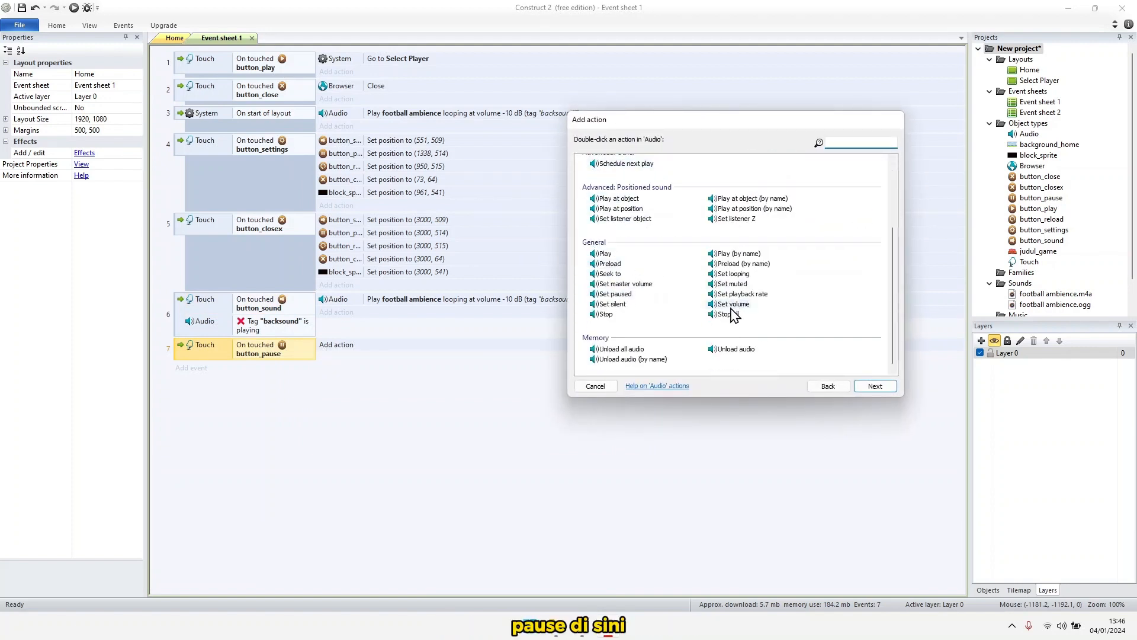
pyautogui.doubleClick(619, 293)
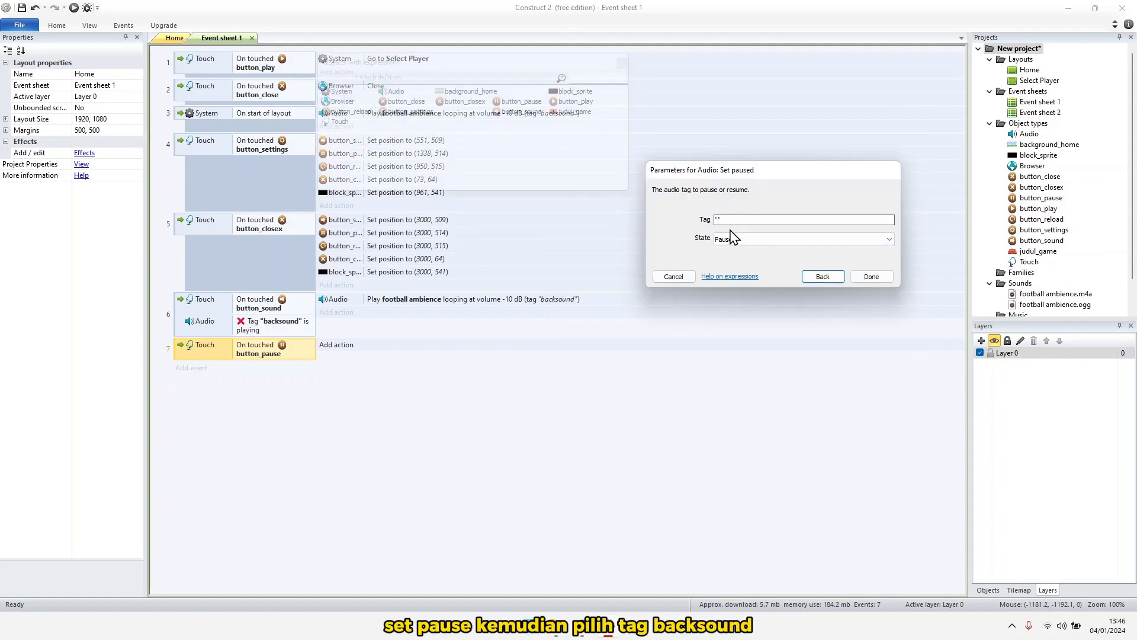
pyautogui.write('backsound')
pyautogui.press('Return')
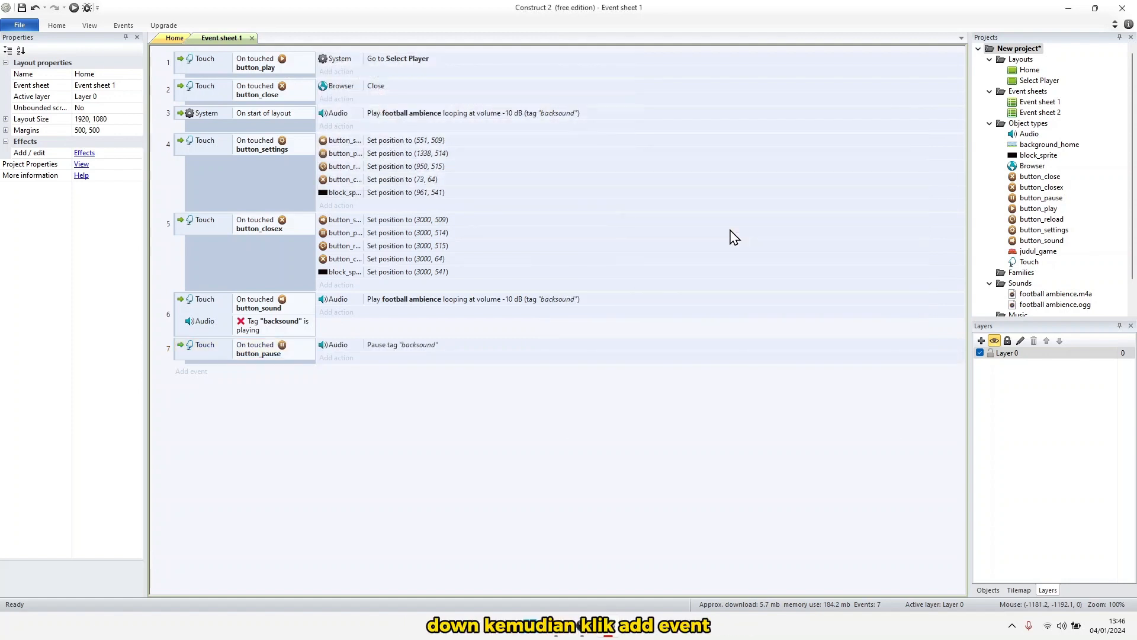
# Add a new event with the Touch "On touched object" condition for button_reload
pyautogui.click(190, 371)
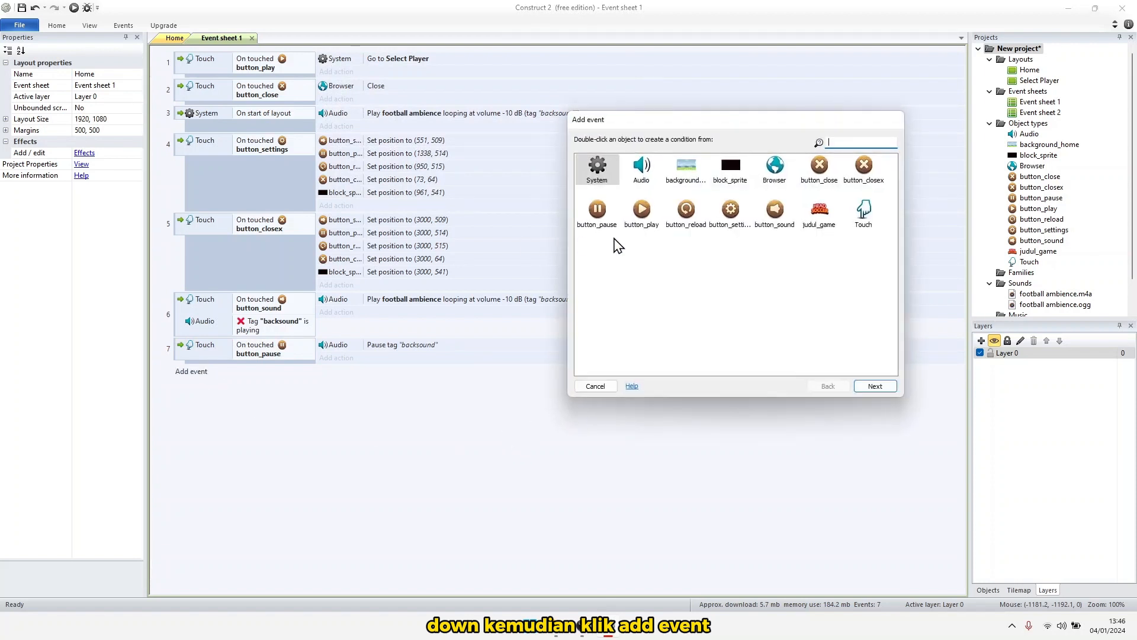
pyautogui.doubleClick(863, 213)
pyautogui.doubleClick(621, 313)
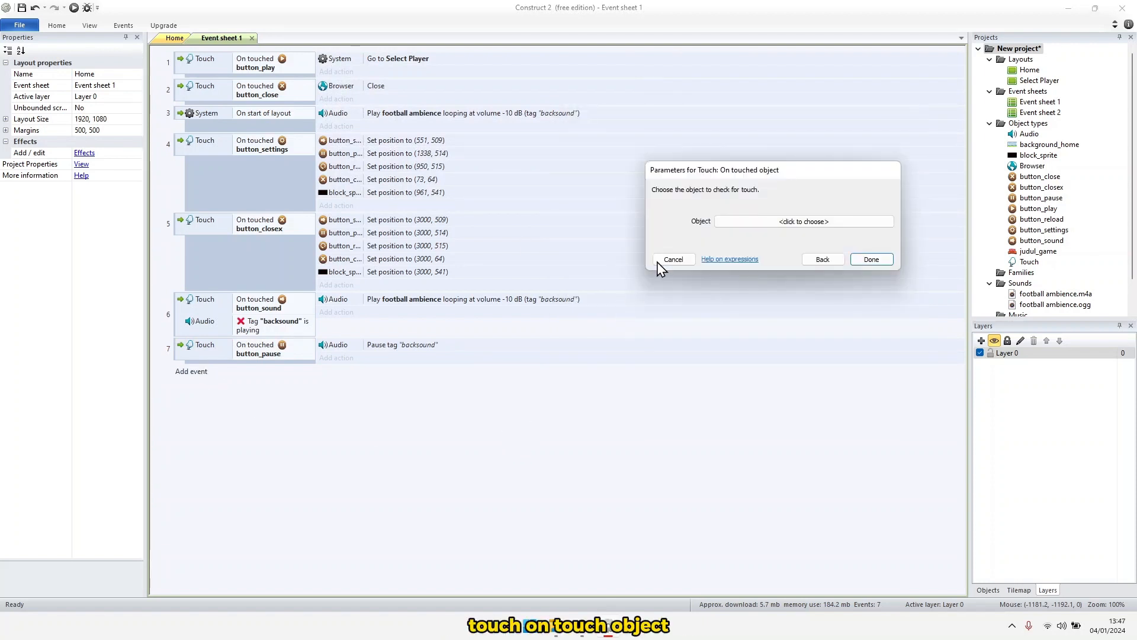
pyautogui.click(785, 224)
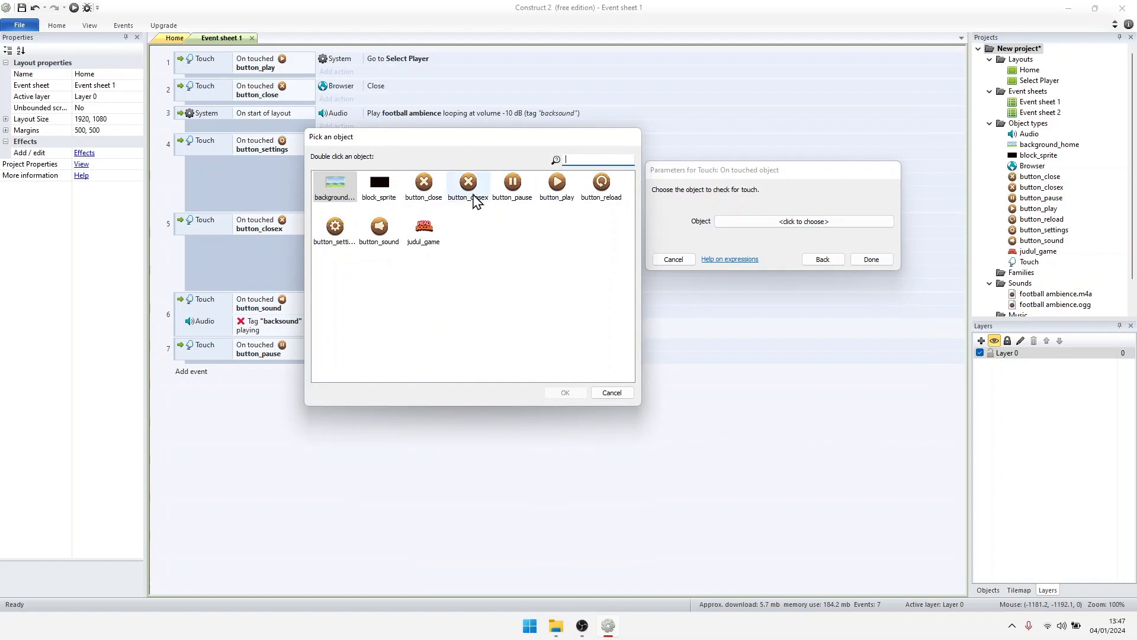
pyautogui.doubleClick(601, 188)
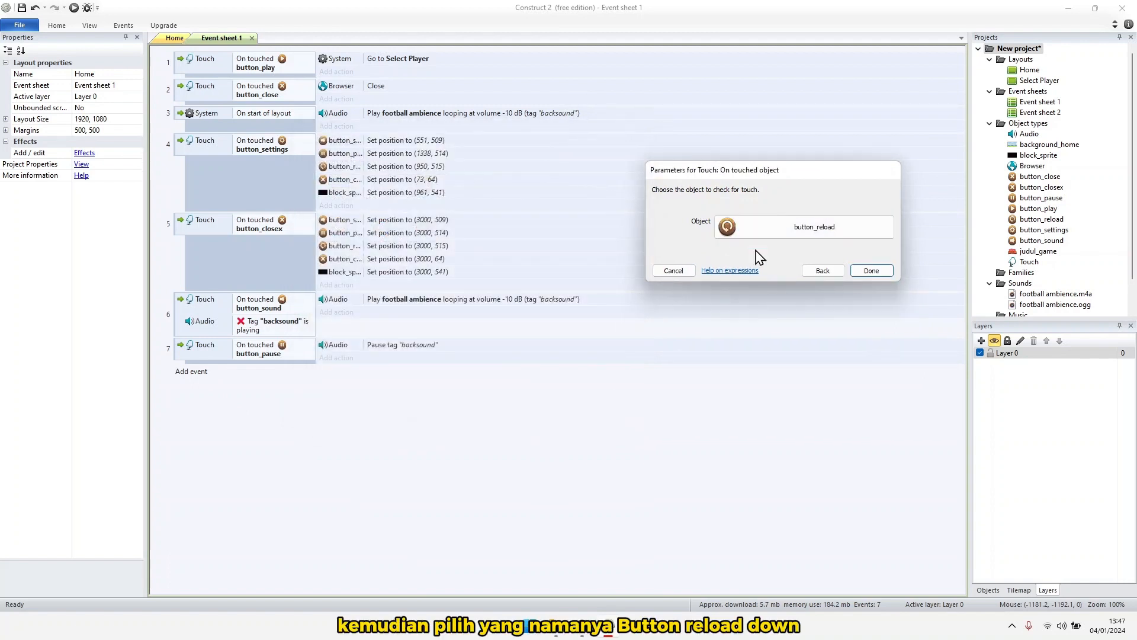
pyautogui.click(879, 272)
# Give the button_reload touch event an Audio Stop action for the tag "backsound"
pyautogui.click(337, 373)
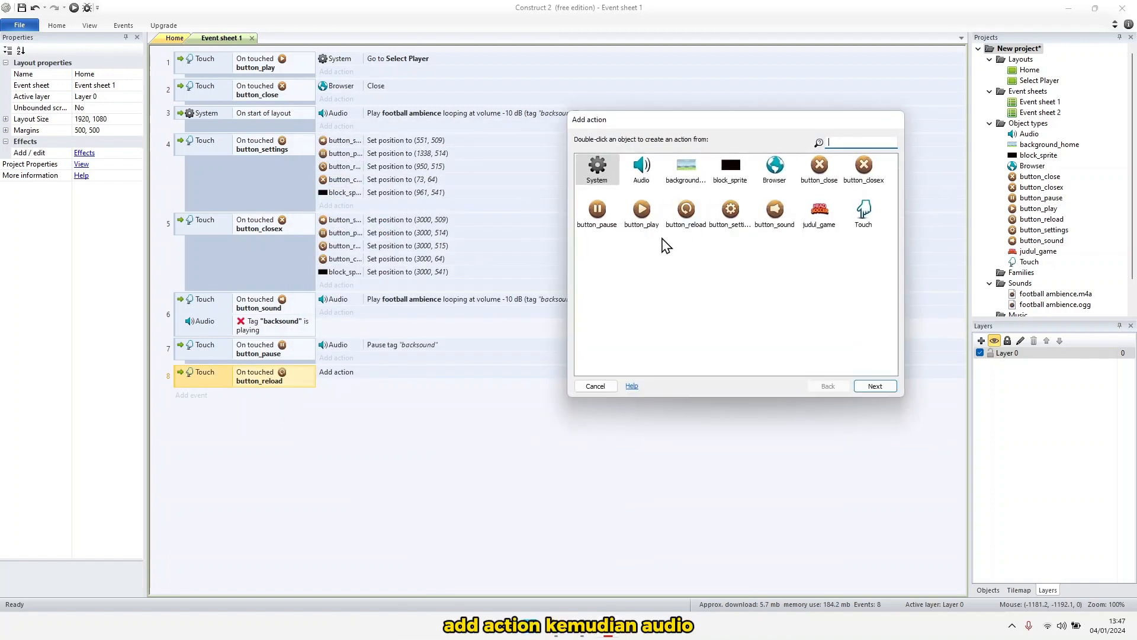
pyautogui.doubleClick(642, 169)
pyautogui.scroll(-5, 618, 278)
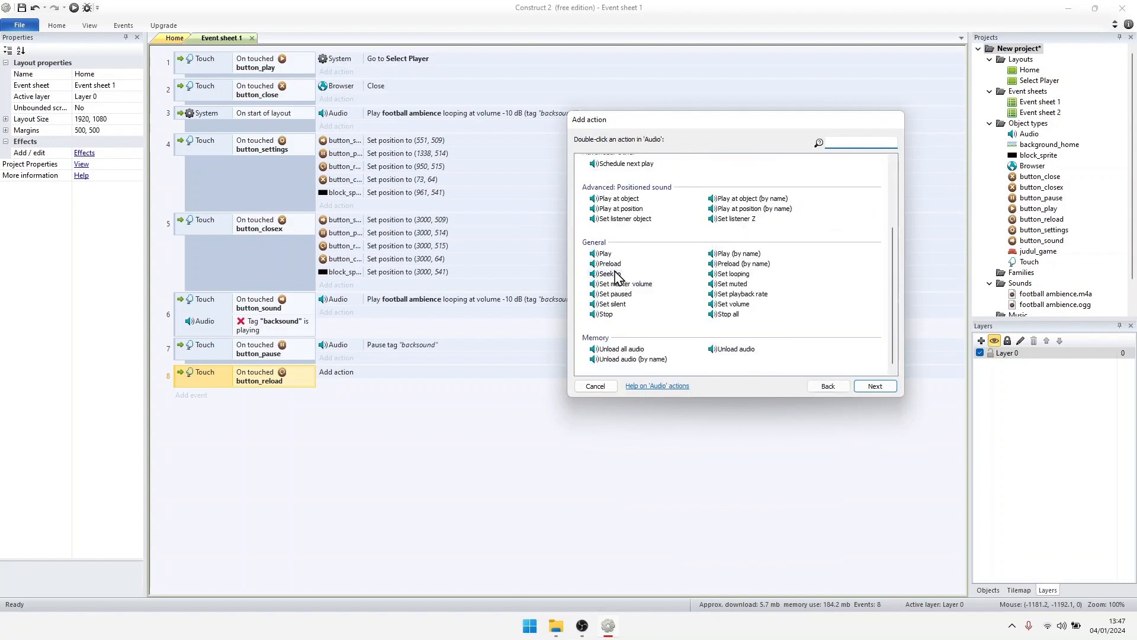
pyautogui.doubleClick(606, 314)
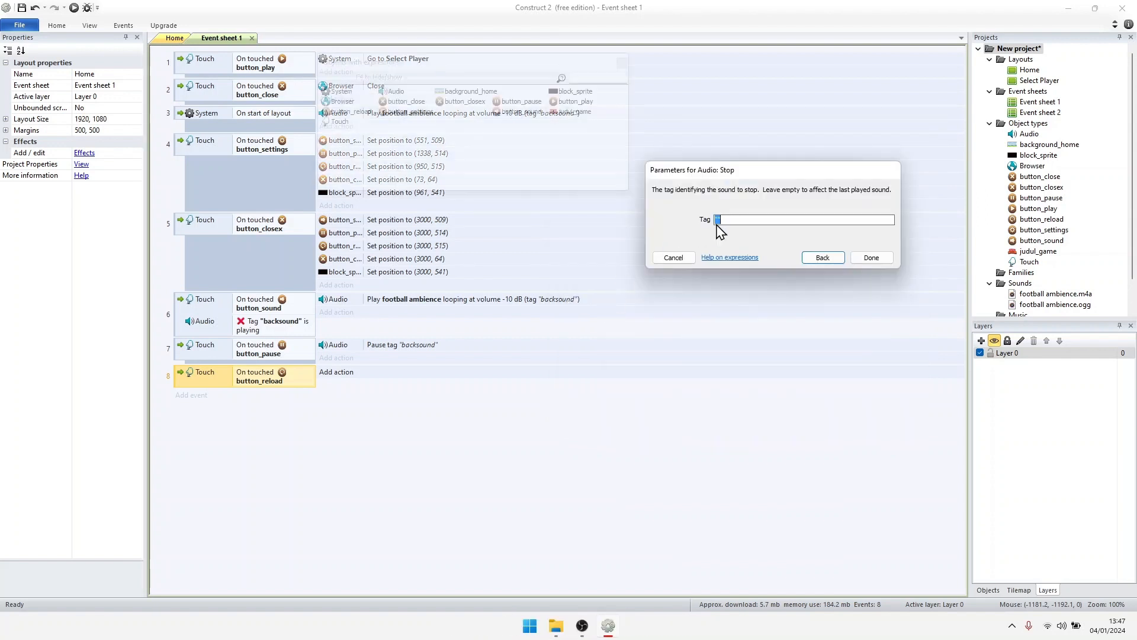
pyautogui.write('"backsound"')
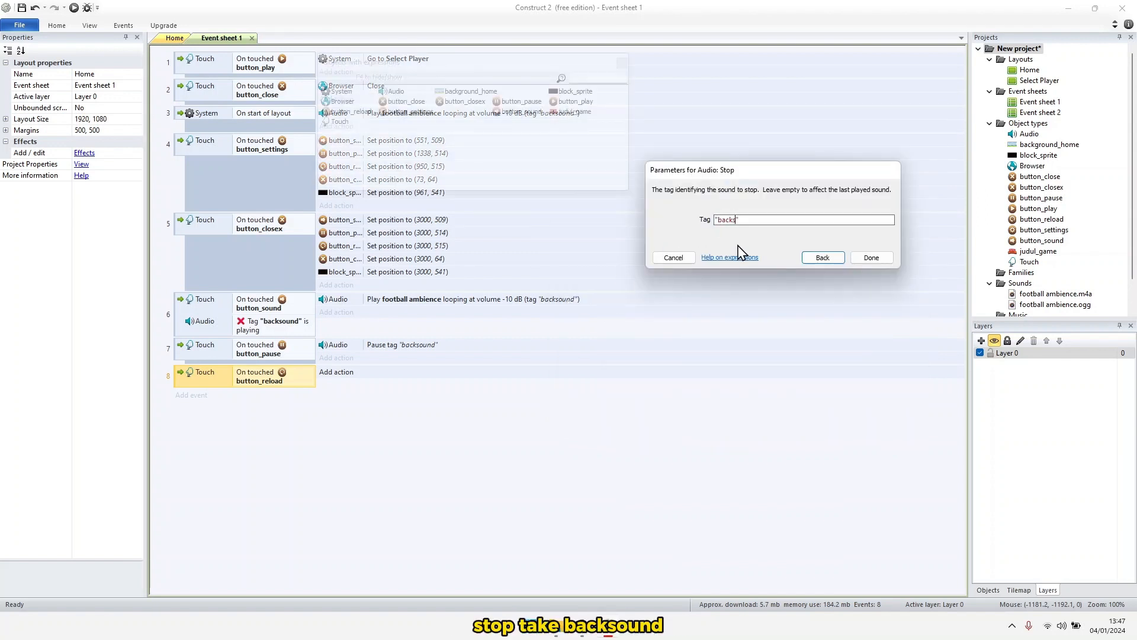
pyautogui.press('Return')
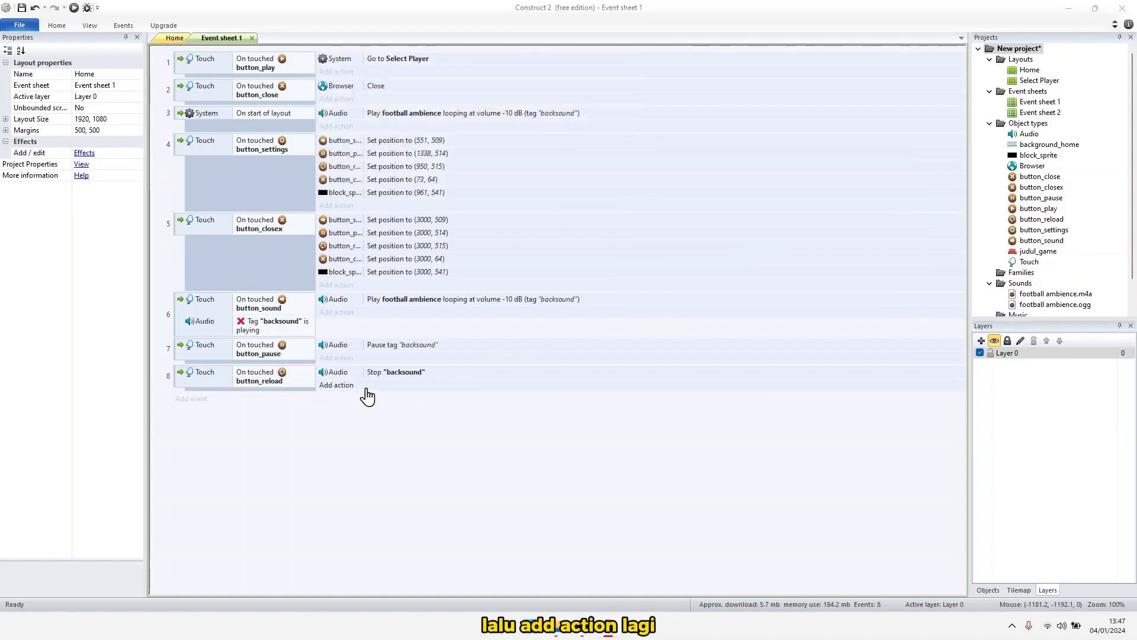
pyautogui.click(360, 386)
pyautogui.doubleClick(642, 168)
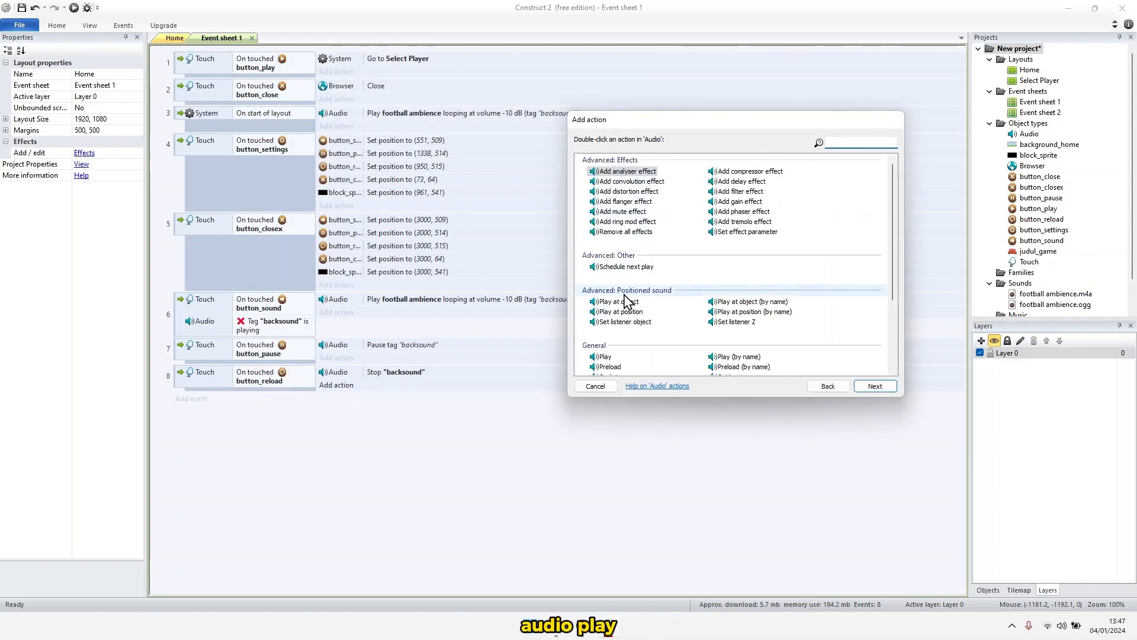
pyautogui.scroll(-5, 628, 254)
pyautogui.doubleClick(604, 254)
pyautogui.click(737, 222)
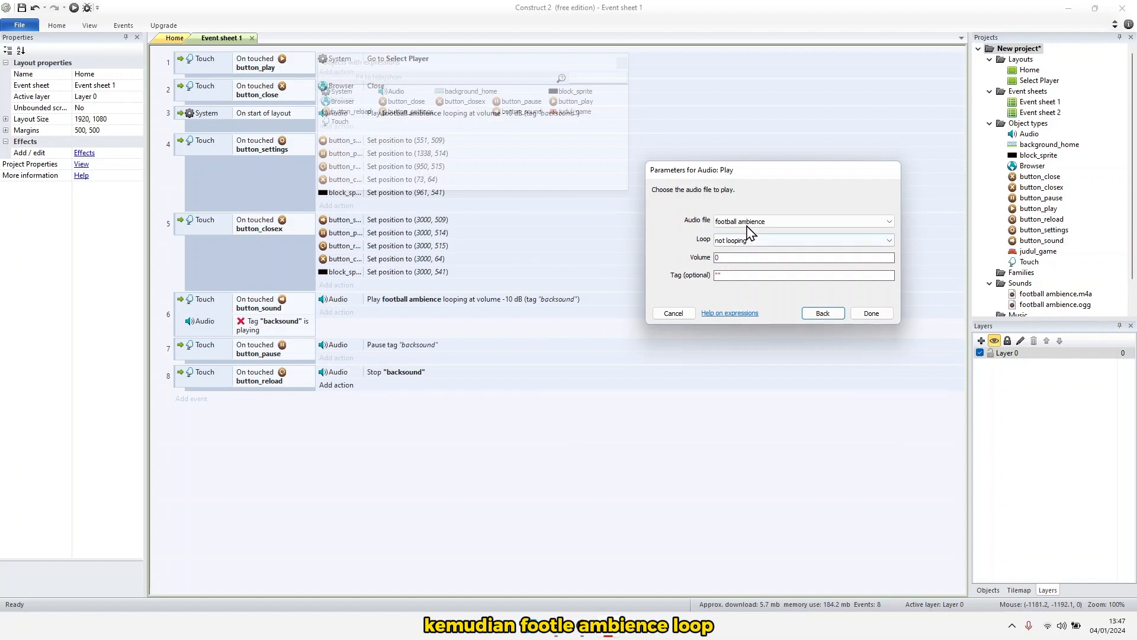
pyautogui.click(745, 232)
pyautogui.click(800, 240)
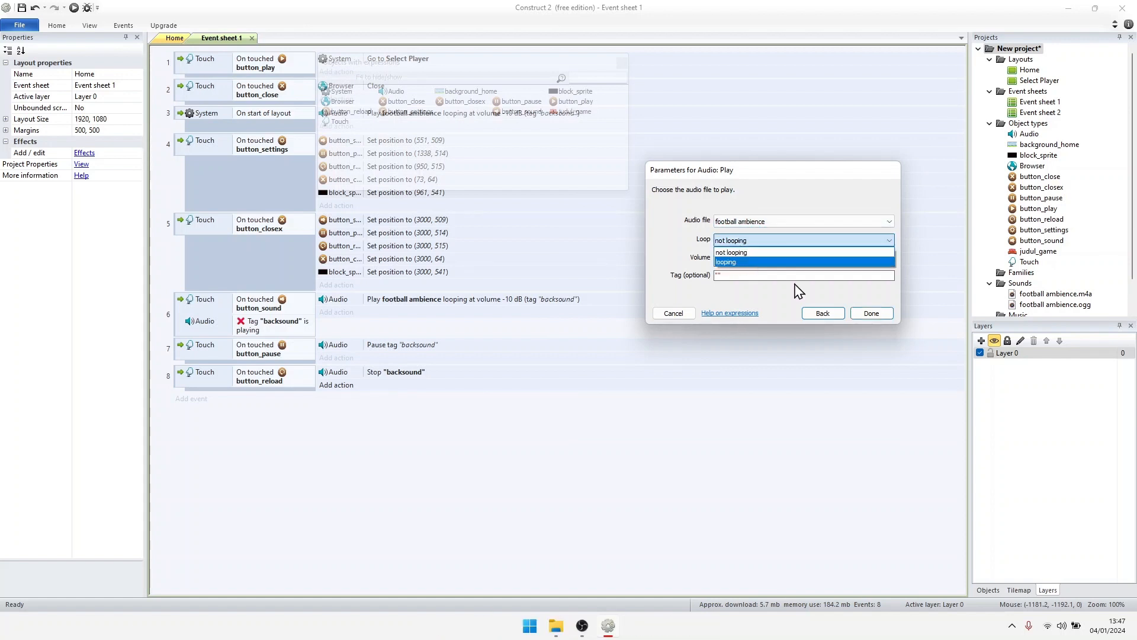
pyautogui.click(646, 322)
pyautogui.click(674, 312)
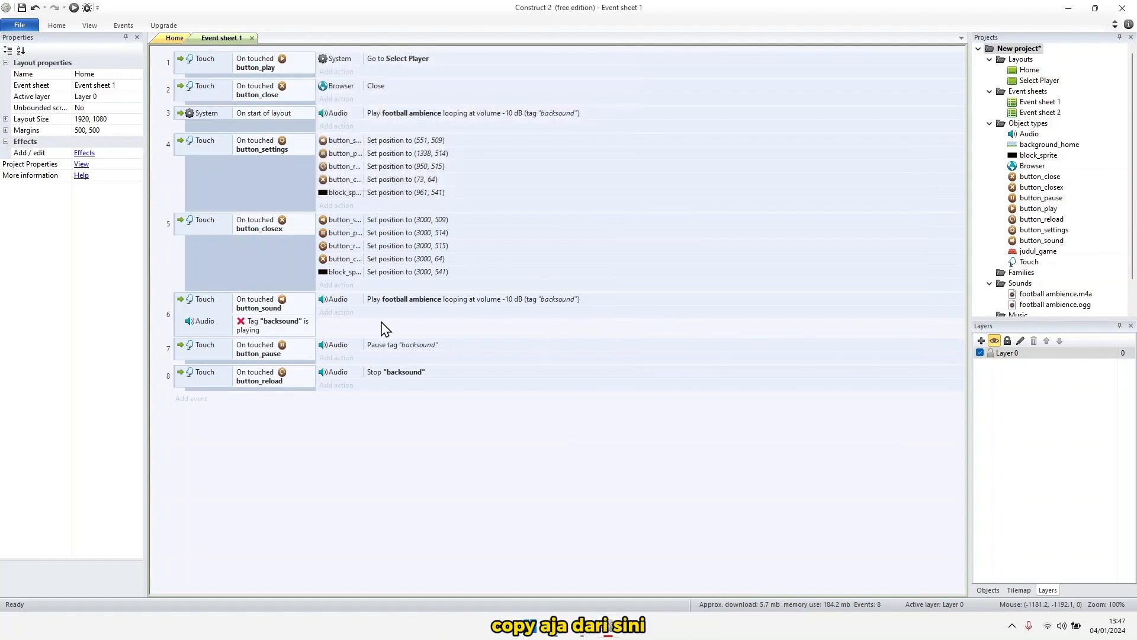
# Copy the football ambience Play action and the inverted "backsound" is-playing condition from the button_sound event into the button_reload event
pyautogui.click(396, 305)
pyautogui.keyDown('ctrl'); pyautogui.moveTo(396, 305); pyautogui.dragTo(348, 386); pyautogui.keyUp('ctrl')
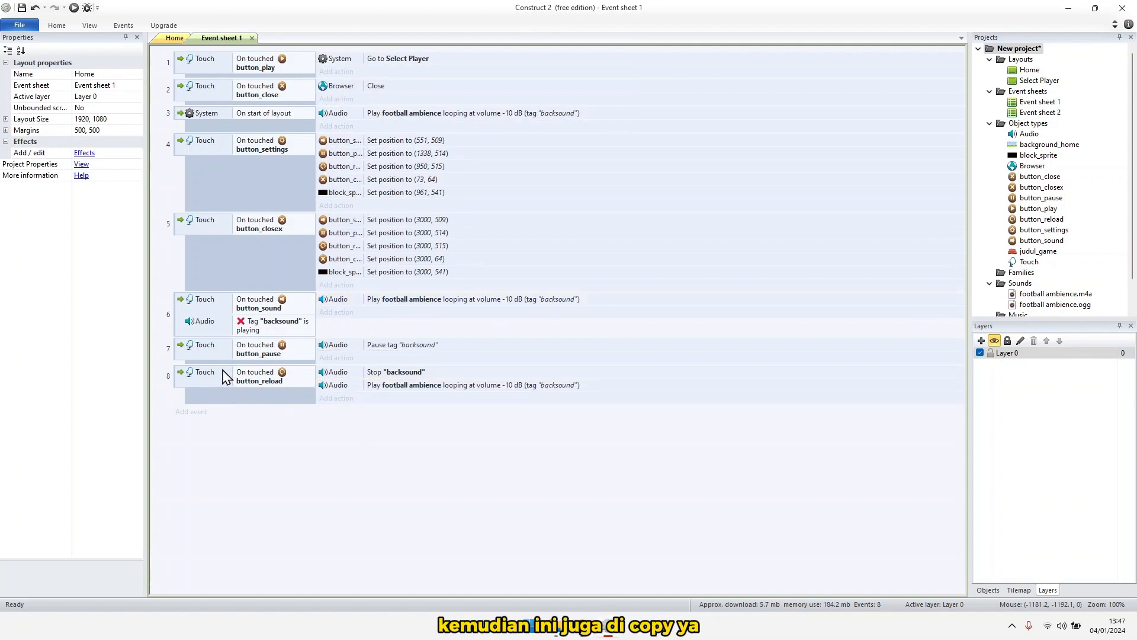
pyautogui.click(239, 328)
pyautogui.keyDown('ctrl'); pyautogui.moveTo(248, 332); pyautogui.dragTo(243, 392); pyautogui.keyUp('ctrl')
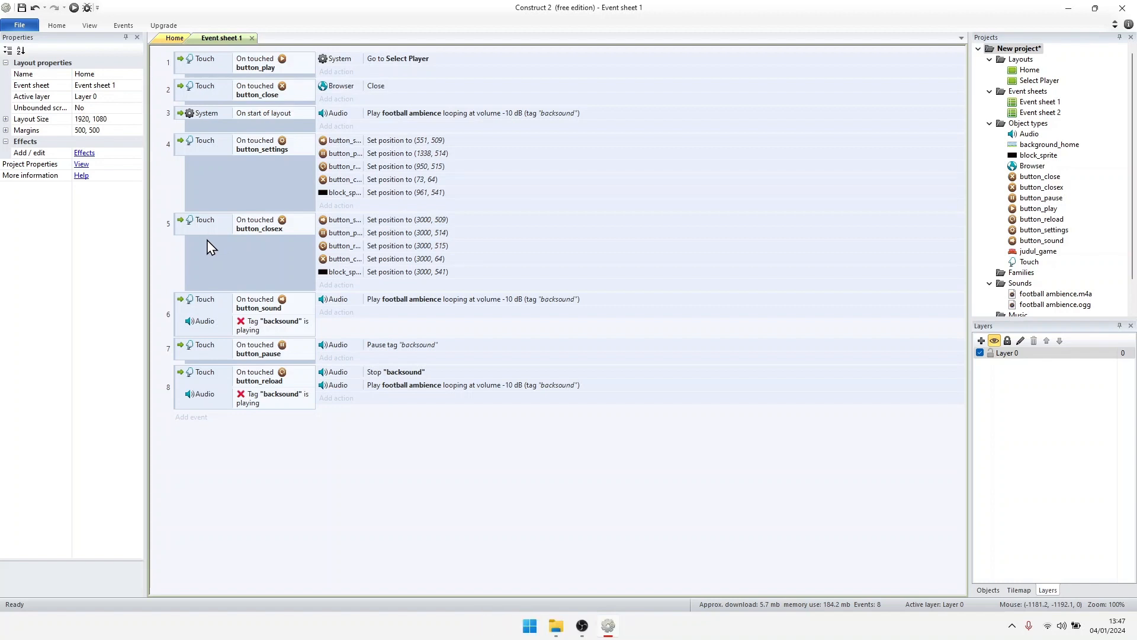
pyautogui.click(206, 325)
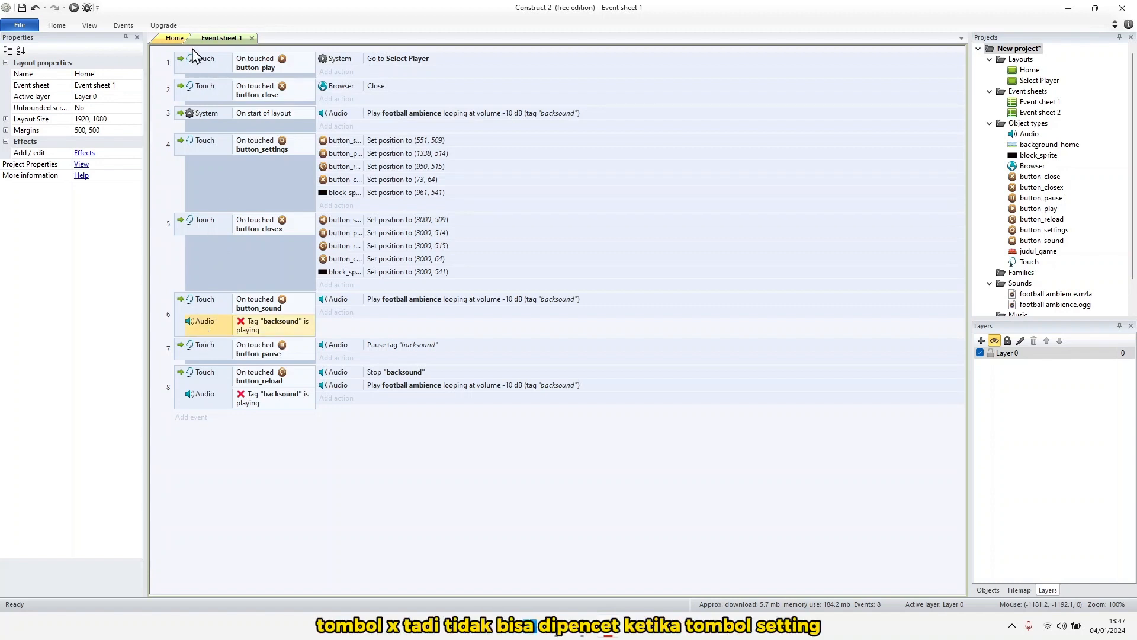
# Examine the close button, settings button and dark block sprite on the Home layout
pyautogui.click(173, 38)
pyautogui.click(420, 390)
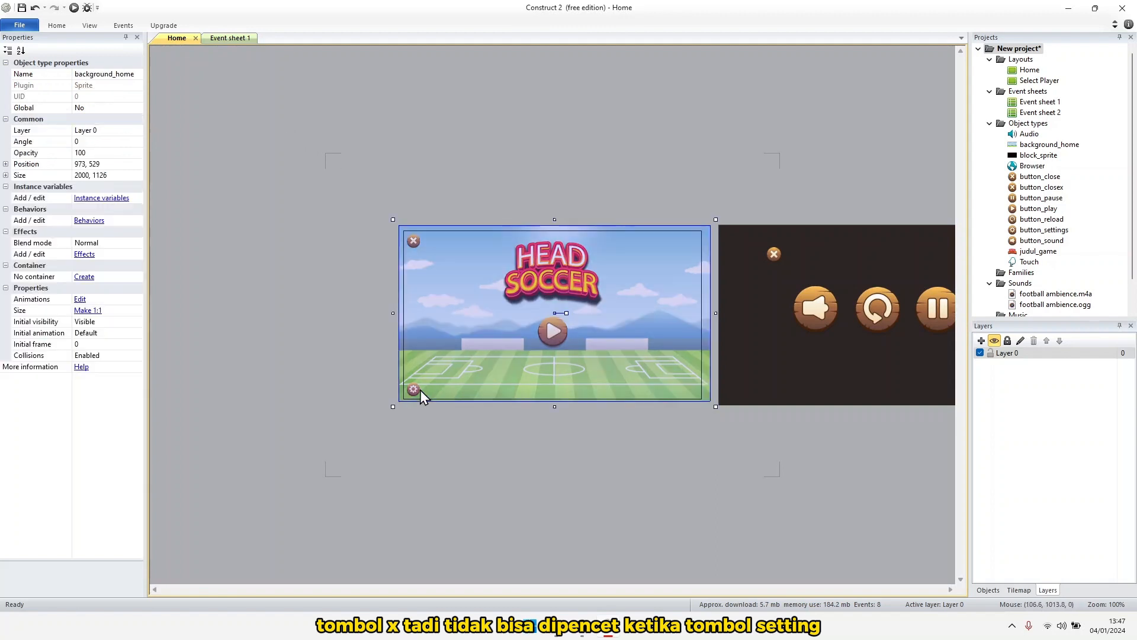
pyautogui.click(414, 388)
pyautogui.click(767, 402)
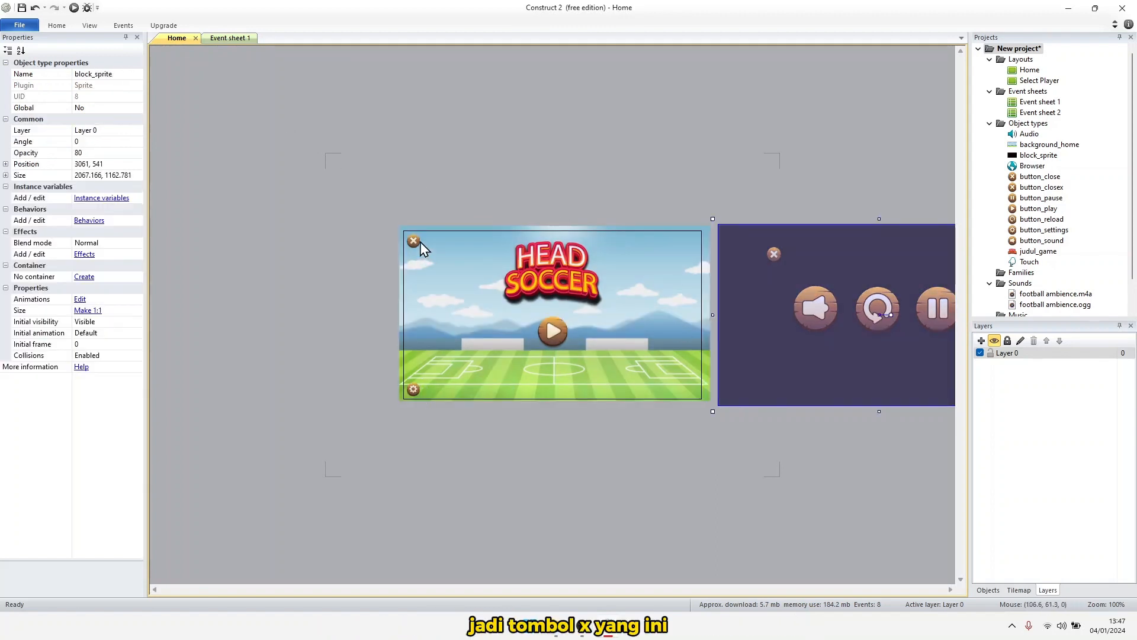
pyautogui.click(416, 242)
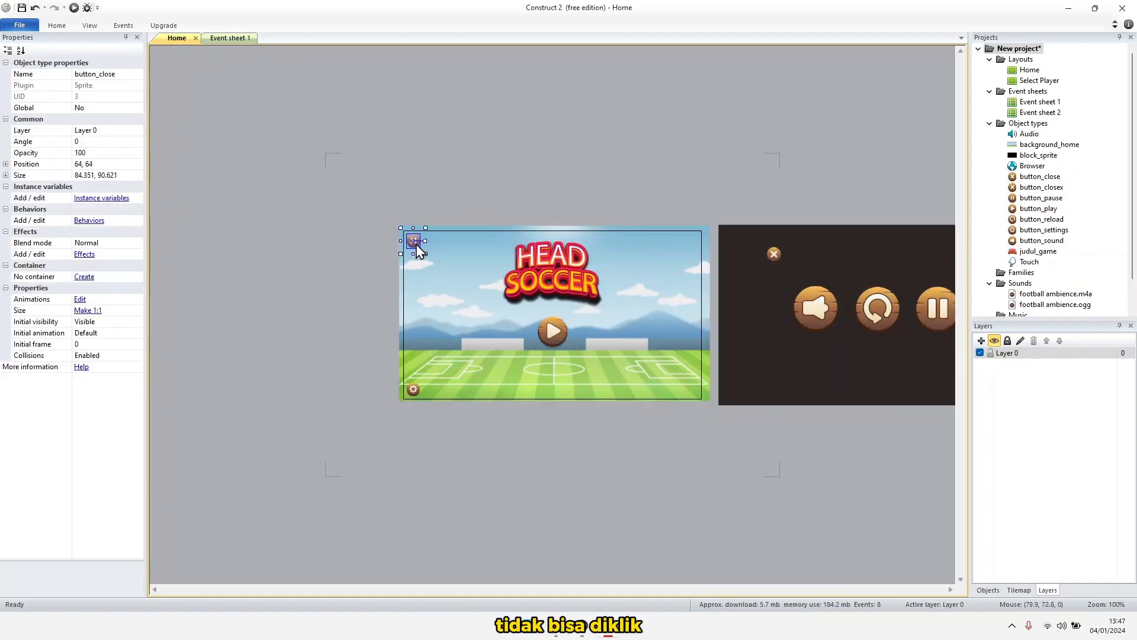
pyautogui.click(413, 391)
pyautogui.click(804, 374)
pyautogui.click(694, 467)
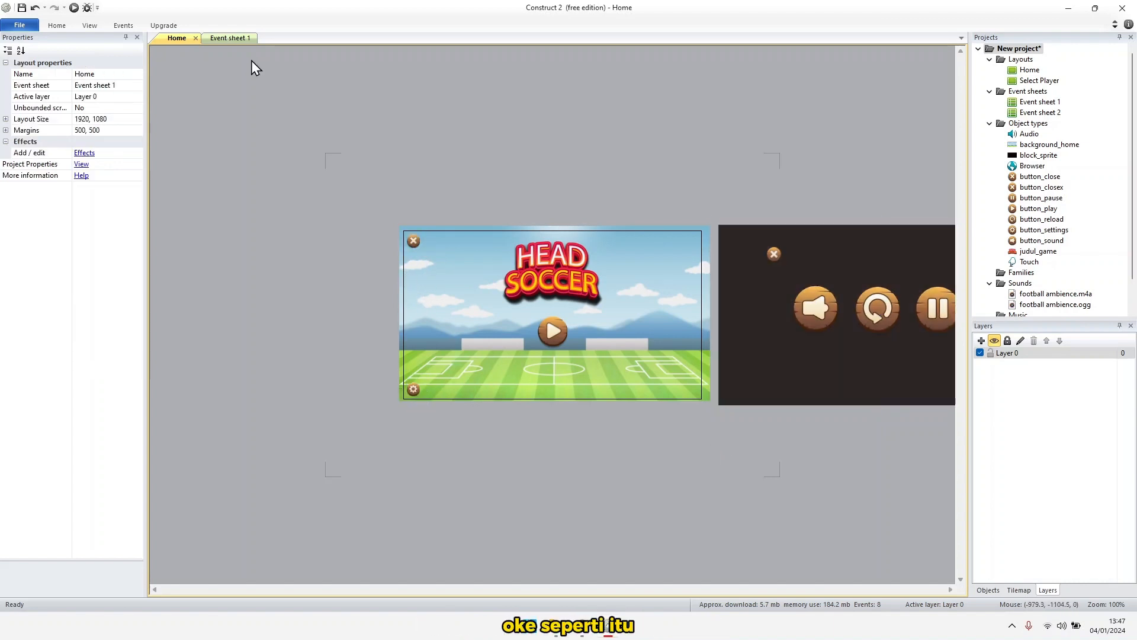
# Add a new event to Event sheet 1 with the block_sprite "Is outside layout" condition
pyautogui.click(230, 38)
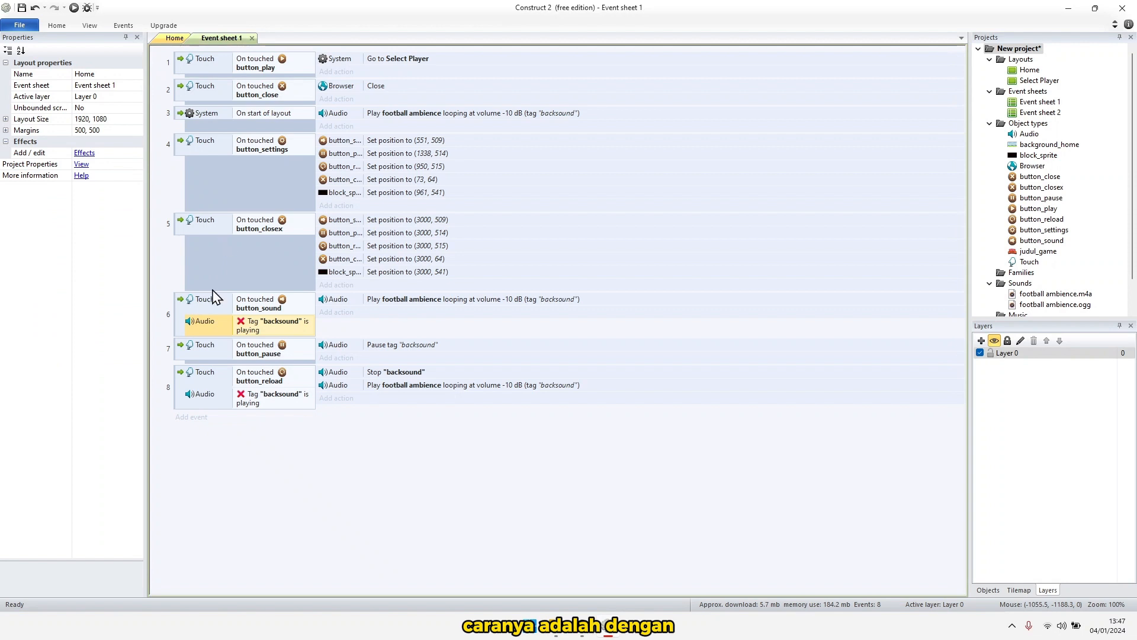
pyautogui.click(195, 418)
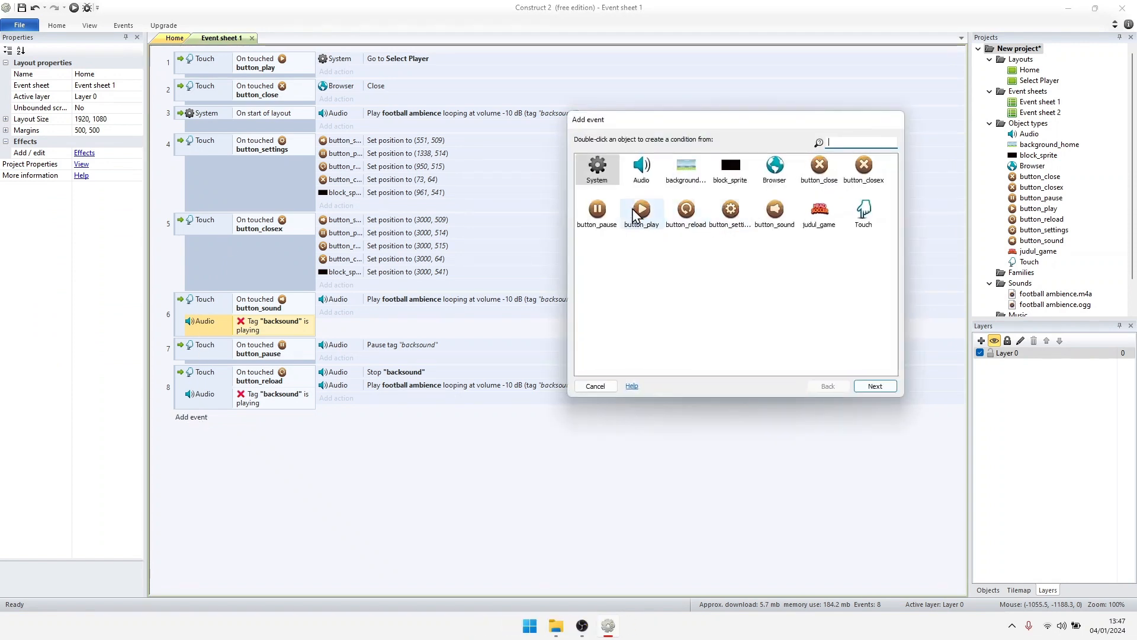
pyautogui.doubleClick(729, 175)
pyautogui.scroll(-4, 652, 255)
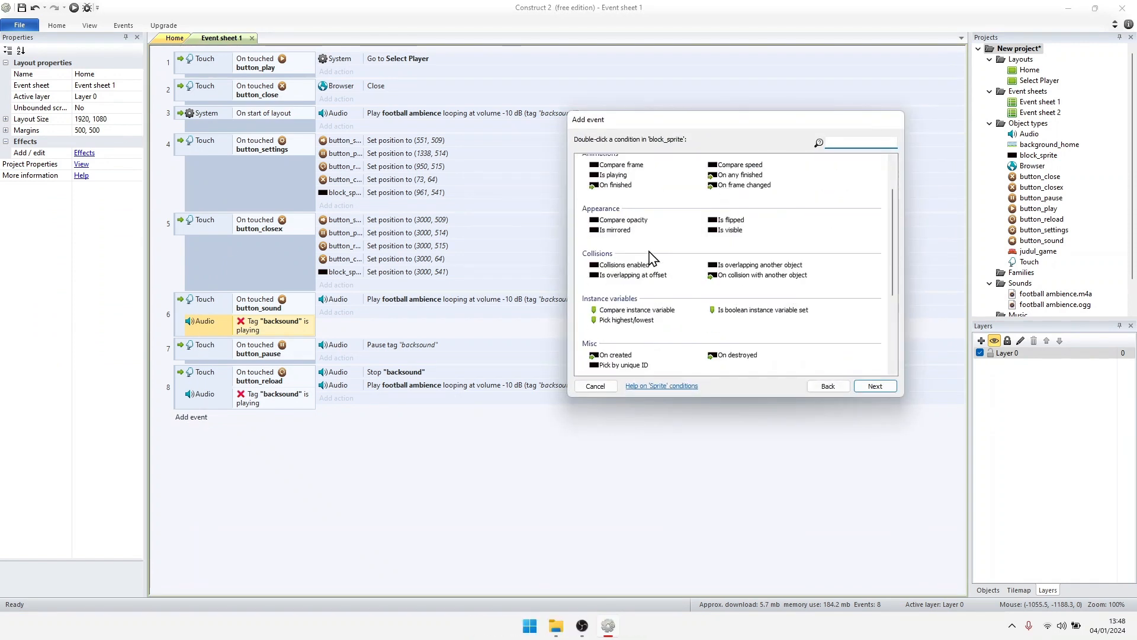
pyautogui.doubleClick(742, 317)
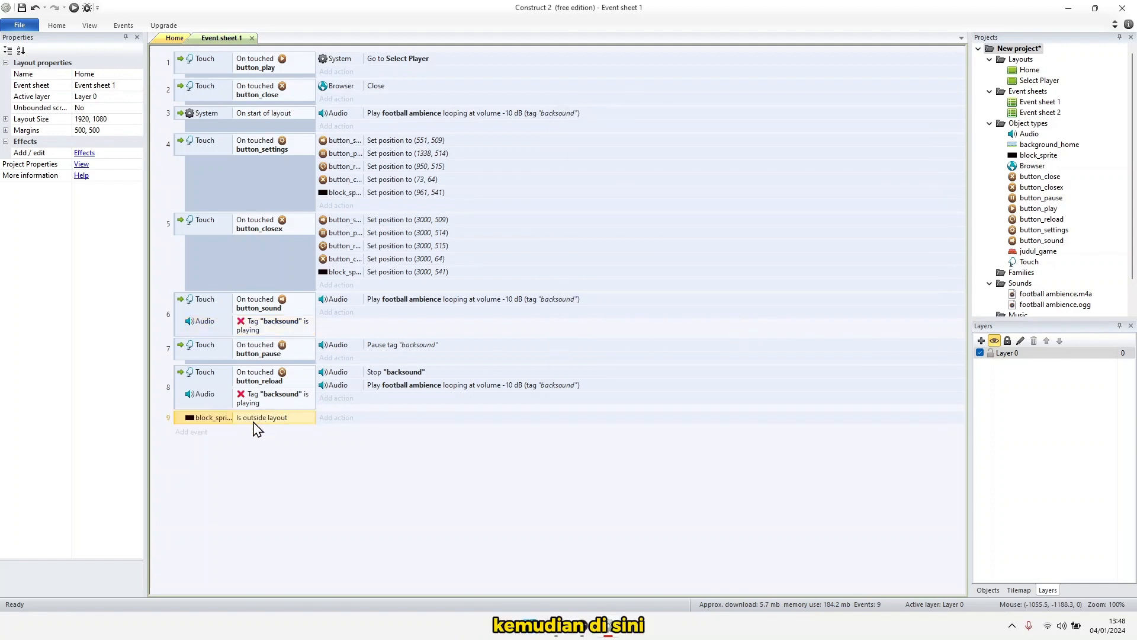
pyautogui.rightClick(255, 425)
pyautogui.click(227, 423)
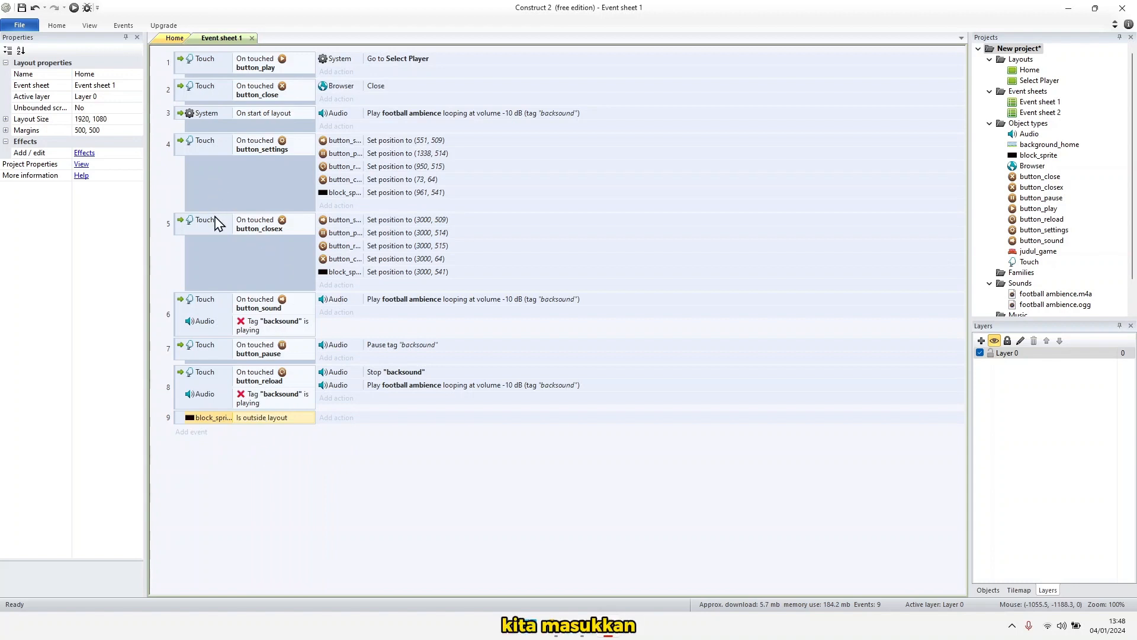
# Move the button_play, button_close, start of layout and button_settings events under the block_sprite "Is outside layout" event as sub-events
pyautogui.click(181, 62)
pyautogui.keyDown('shift'); pyautogui.click(178, 151); pyautogui.keyUp('shift')
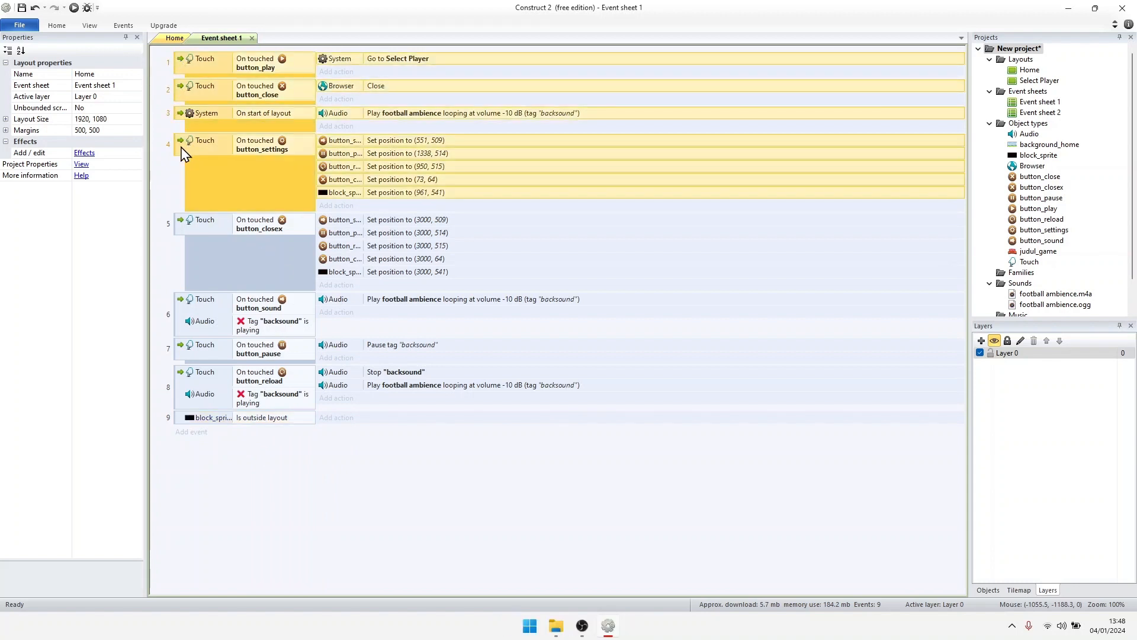
pyautogui.moveTo(181, 153); pyautogui.dragTo(269, 424)
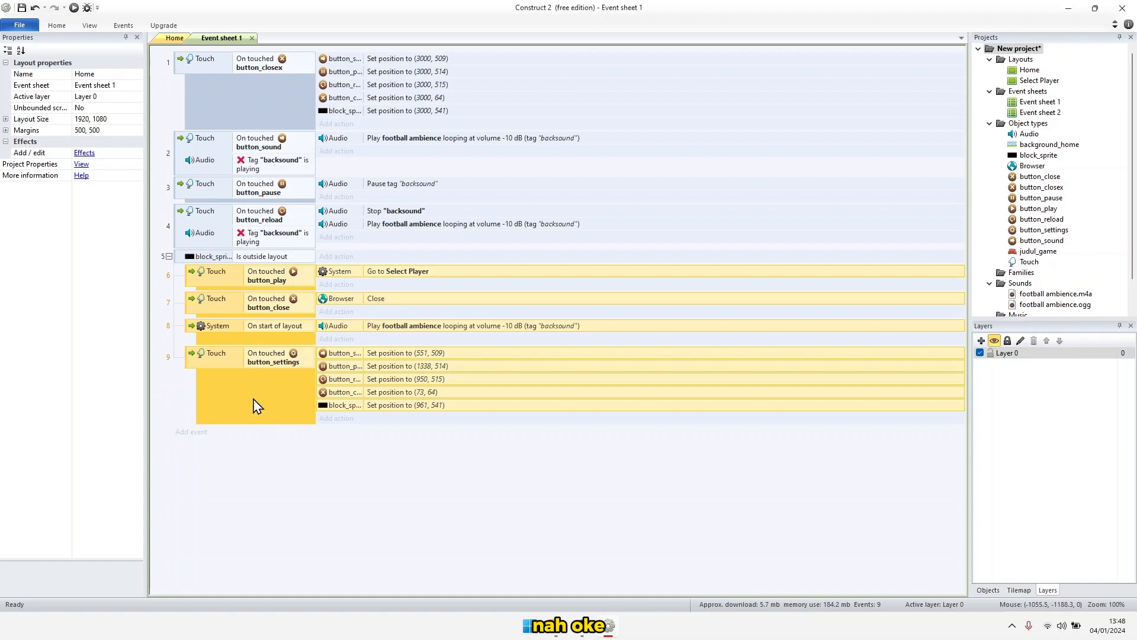
# Review the sub-events under the block_sprite "Is outside layout" condition and the button_closex event above them
pyautogui.click(190, 257)
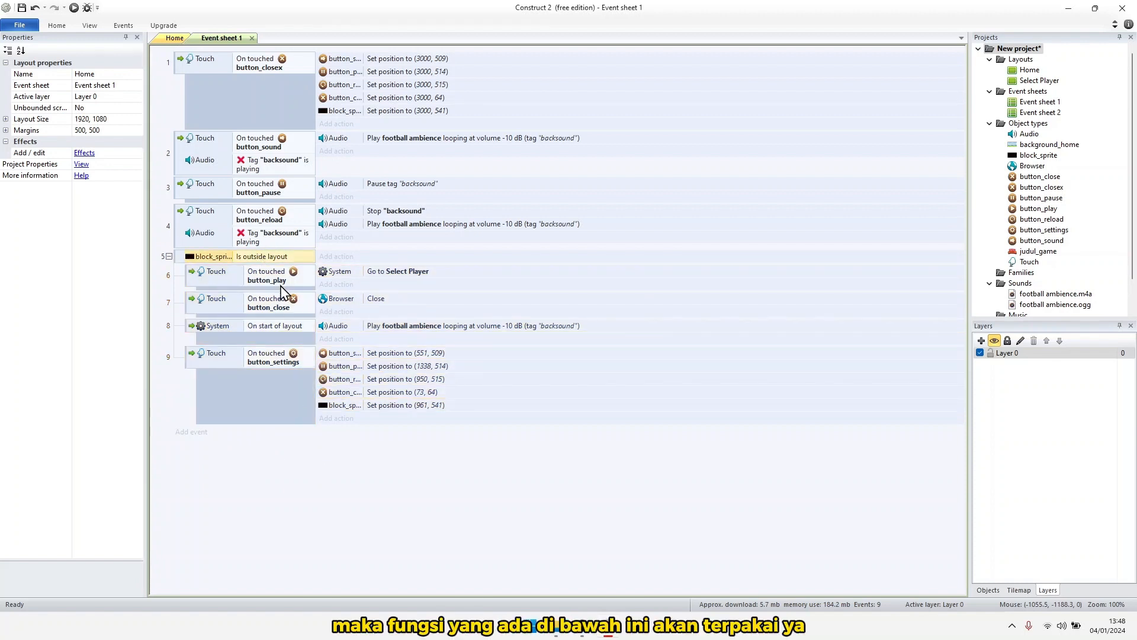
pyautogui.click(214, 285)
pyautogui.click(211, 289)
pyautogui.click(220, 307)
pyautogui.click(234, 329)
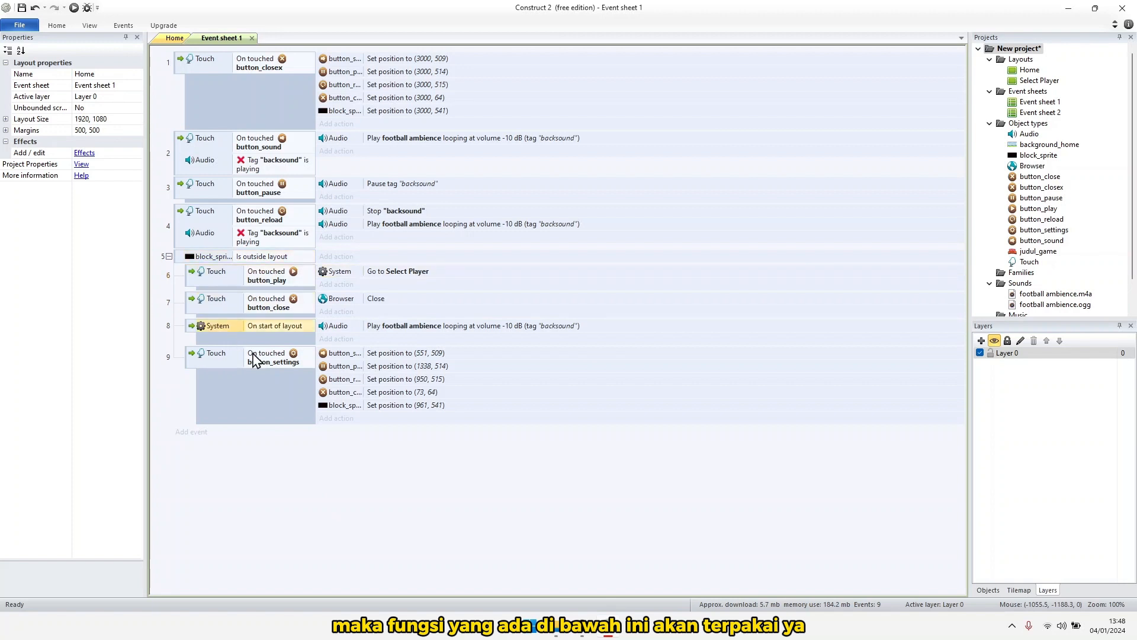
pyautogui.click(251, 353)
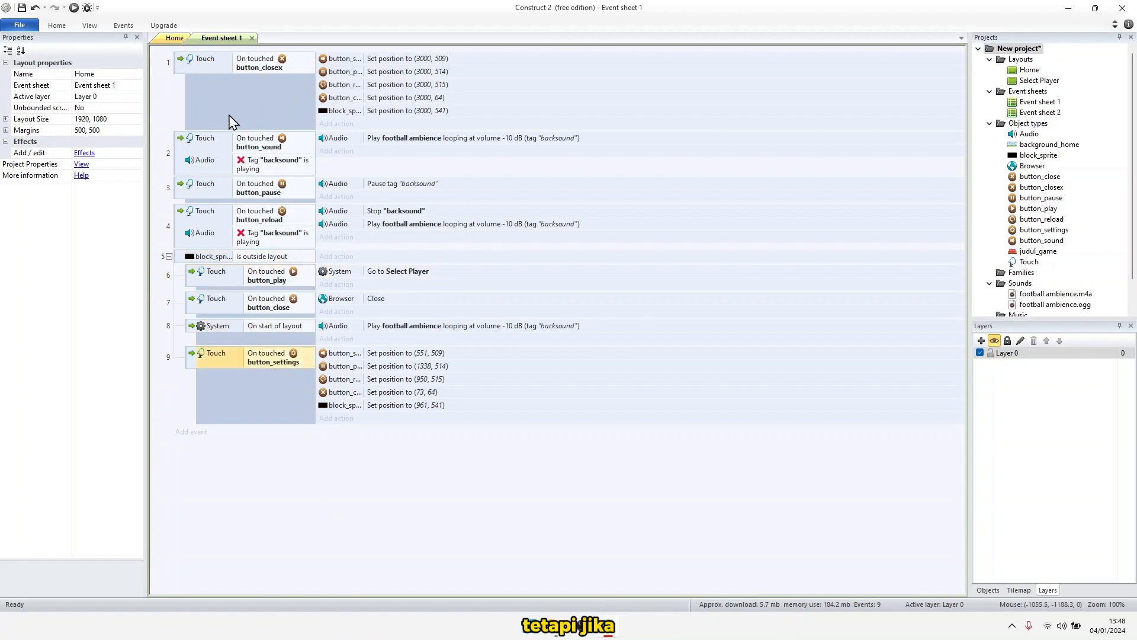
pyautogui.click(206, 64)
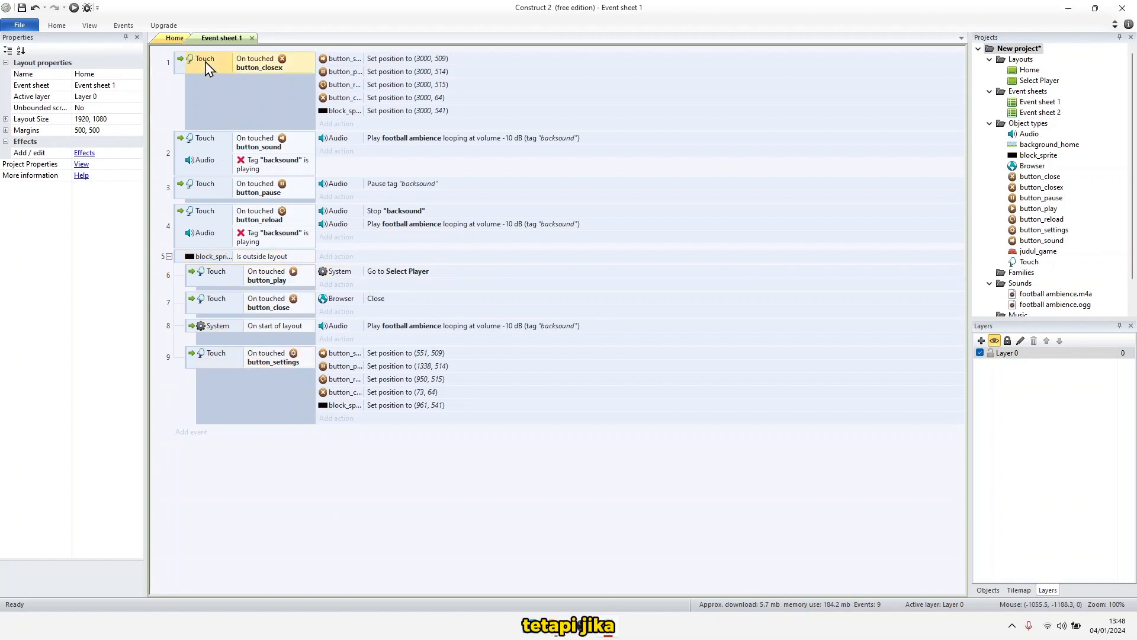
pyautogui.click(193, 261)
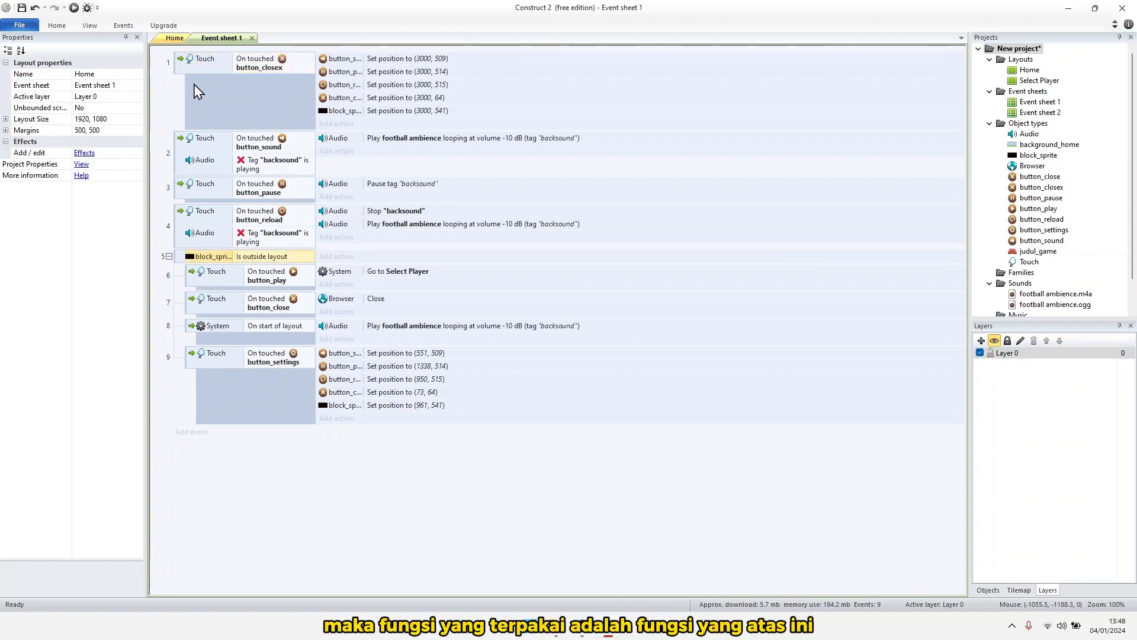
pyautogui.click(205, 68)
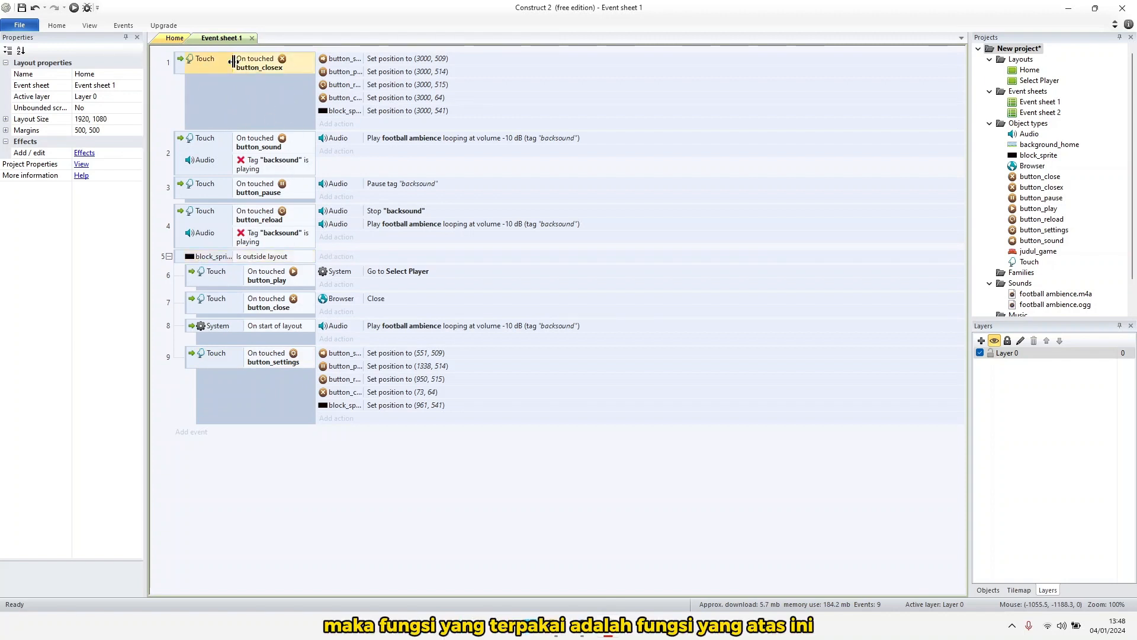
pyautogui.click(216, 258)
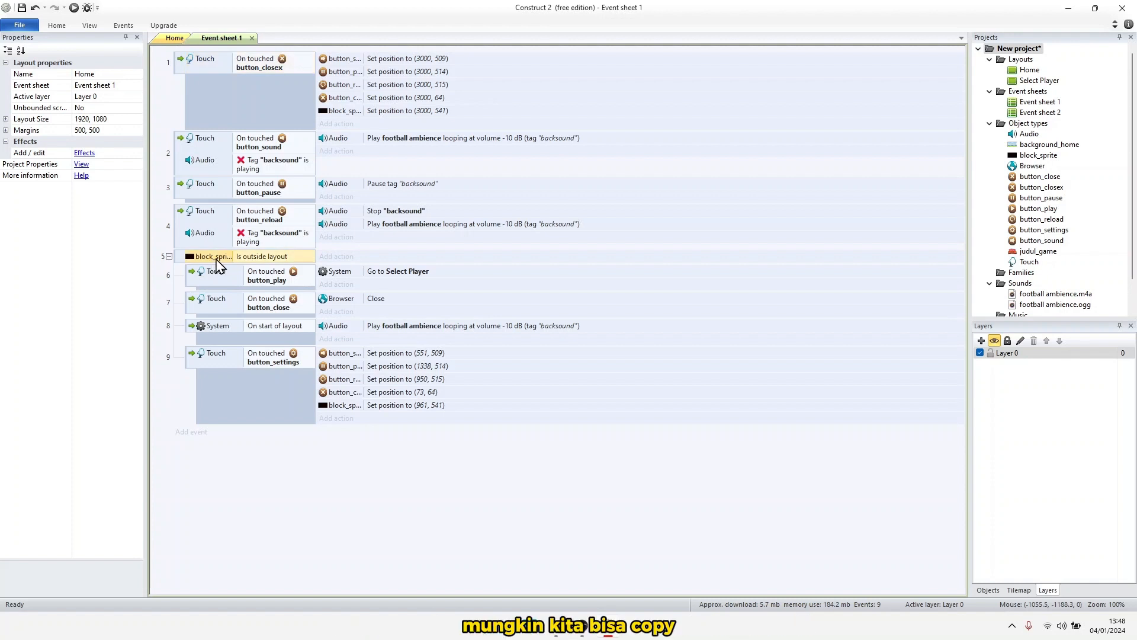
# Add another event with the block_sprite "Is outside layout" condition and invert it
pyautogui.click(192, 431)
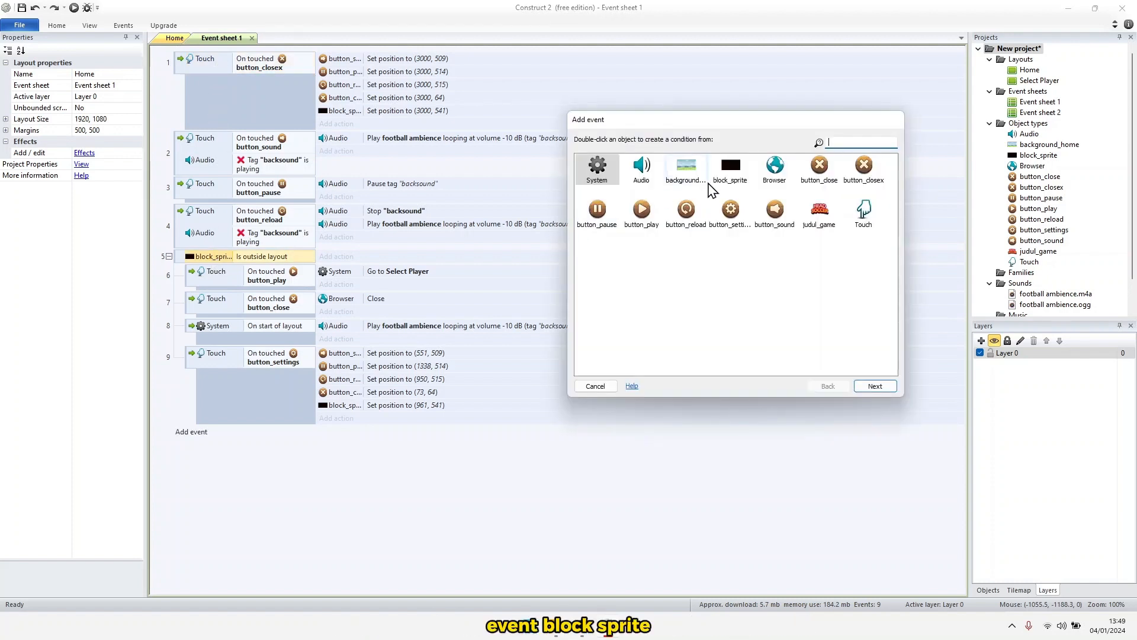
pyautogui.doubleClick(728, 174)
pyautogui.scroll(-5, 675, 296)
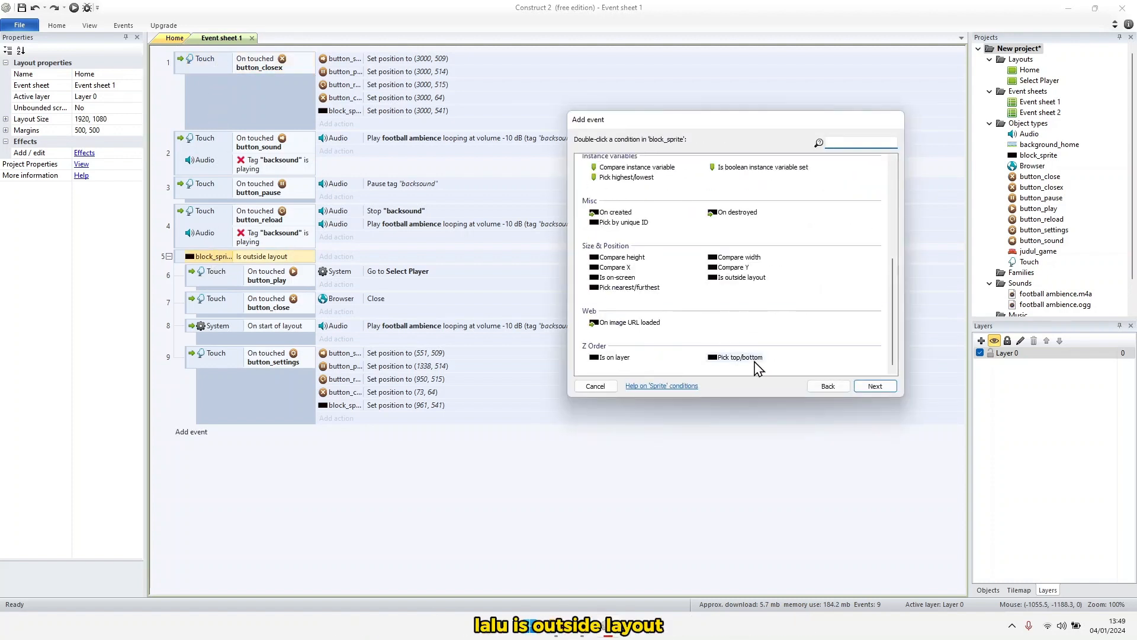
pyautogui.doubleClick(735, 278)
pyautogui.rightClick(255, 429)
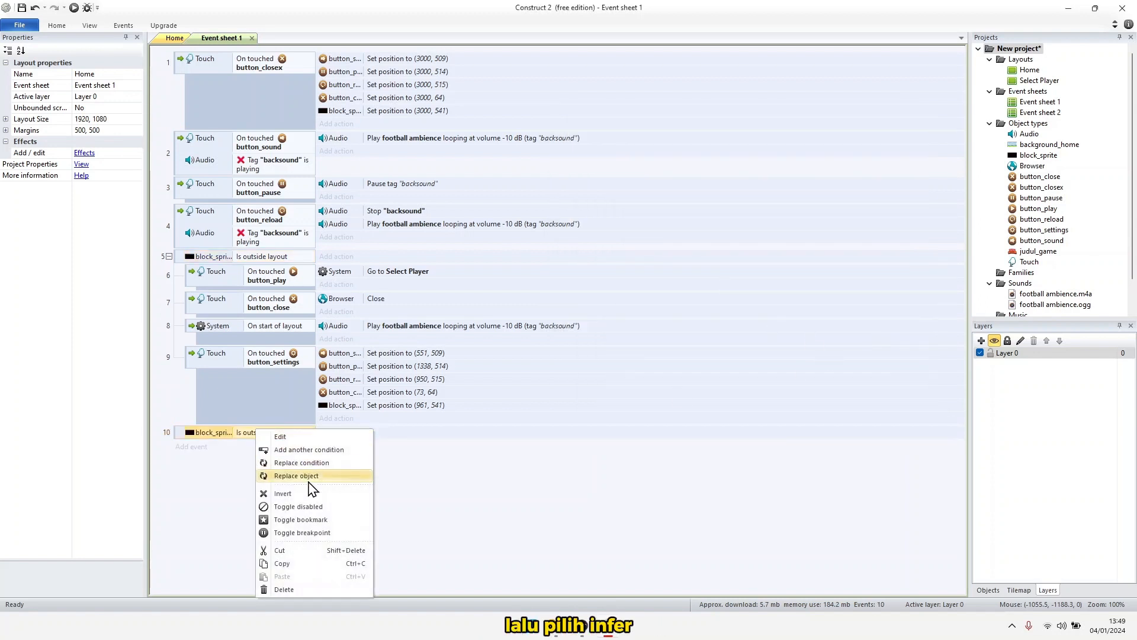
pyautogui.click(297, 495)
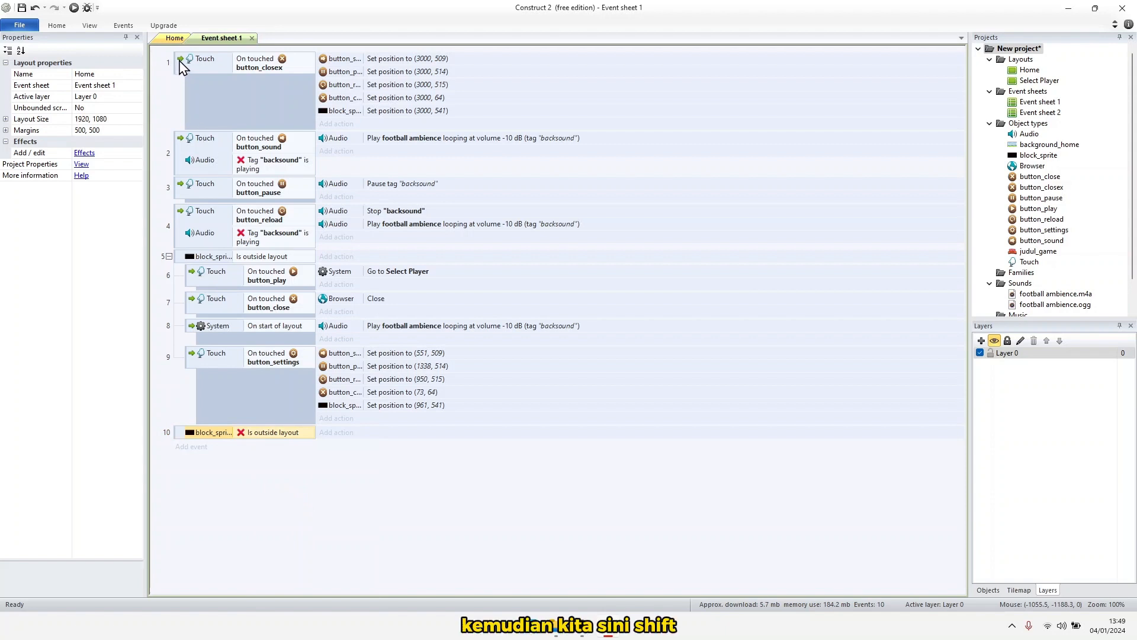
# Move the button_closex, button_sound, button_pause and button_reload events under the inverted block_sprite "Is outside layout" event as sub-events and collapse both groups
pyautogui.click(177, 76)
pyautogui.keyDown('shift'); pyautogui.click(177, 236); pyautogui.keyUp('shift')
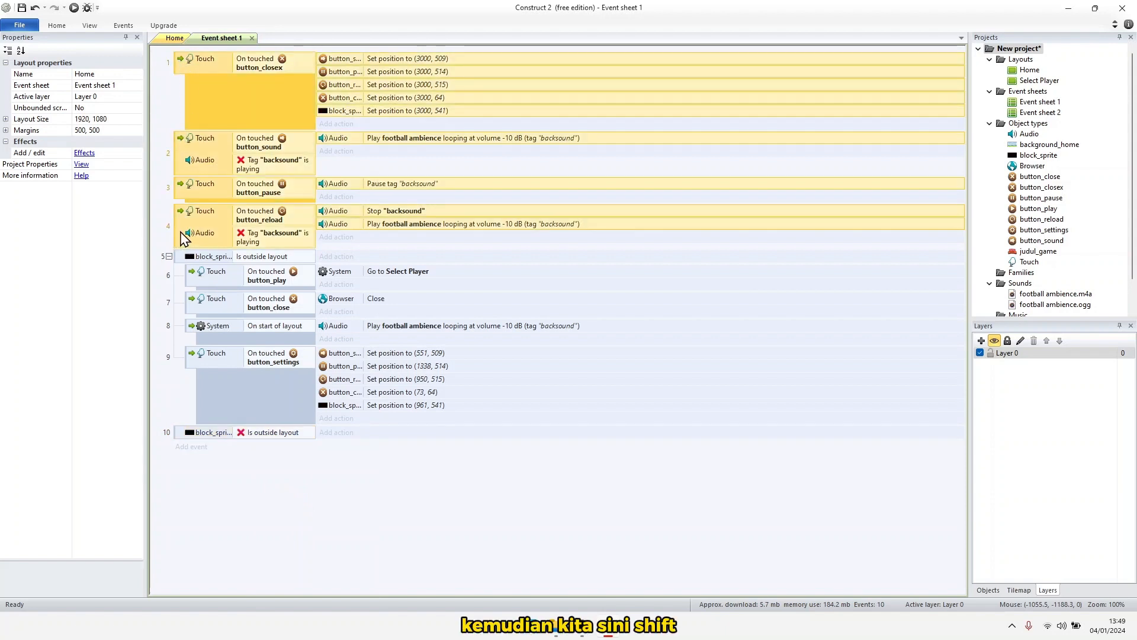
pyautogui.moveTo(185, 237); pyautogui.dragTo(237, 444)
pyautogui.click(299, 493)
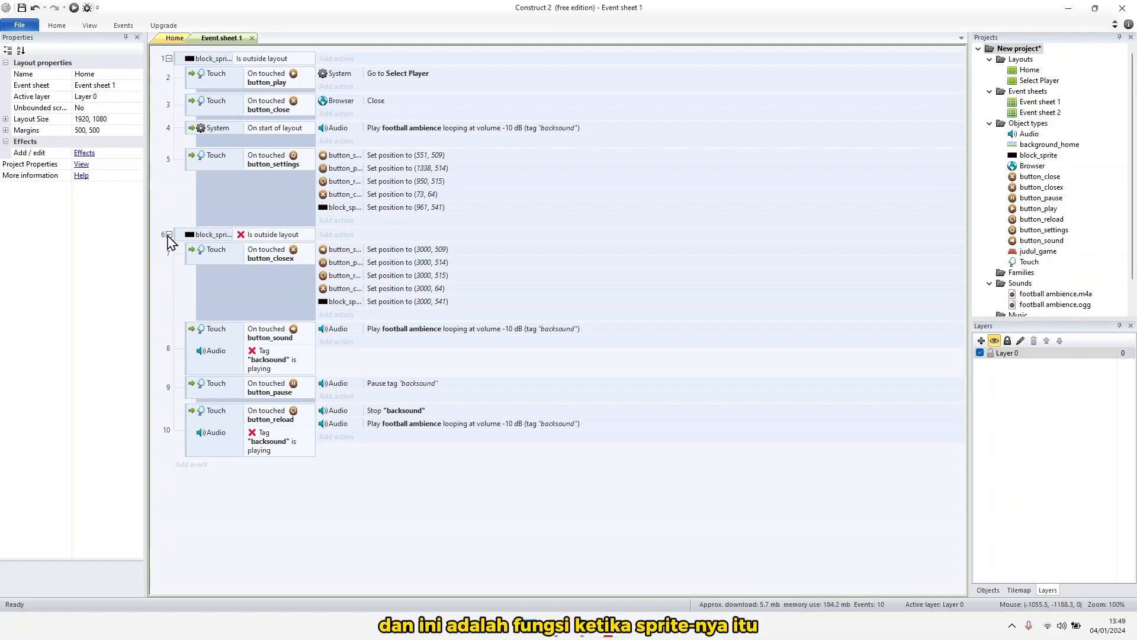
pyautogui.click(169, 235)
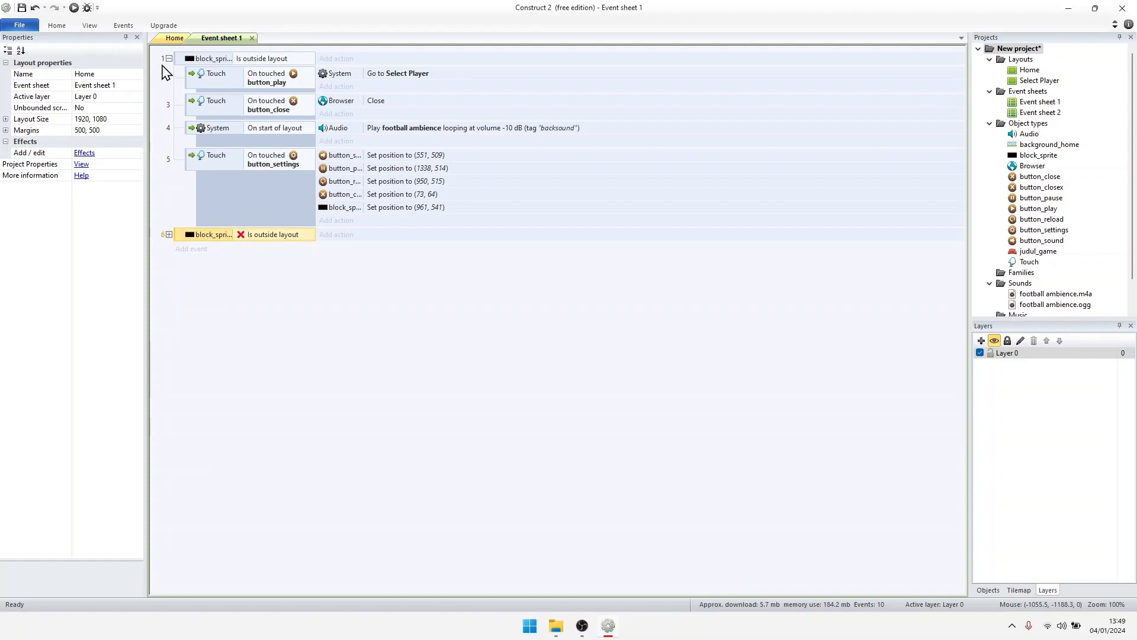
pyautogui.click(169, 59)
# Run the Home layout in the browser and test opening and closing the settings overlay
pyautogui.click(175, 38)
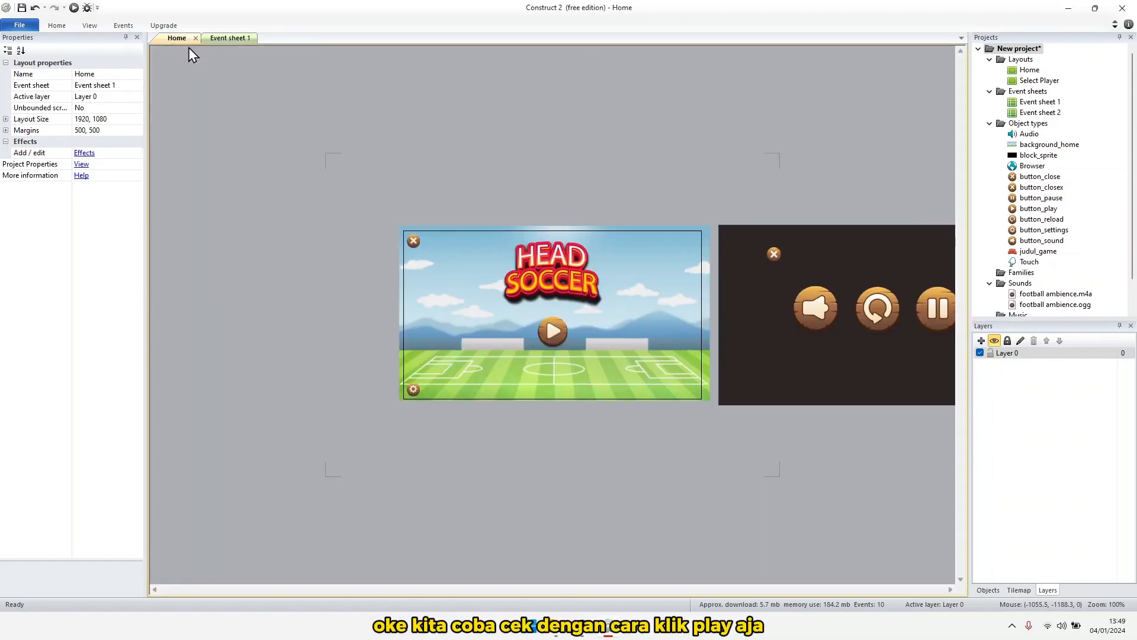
pyautogui.click(74, 8)
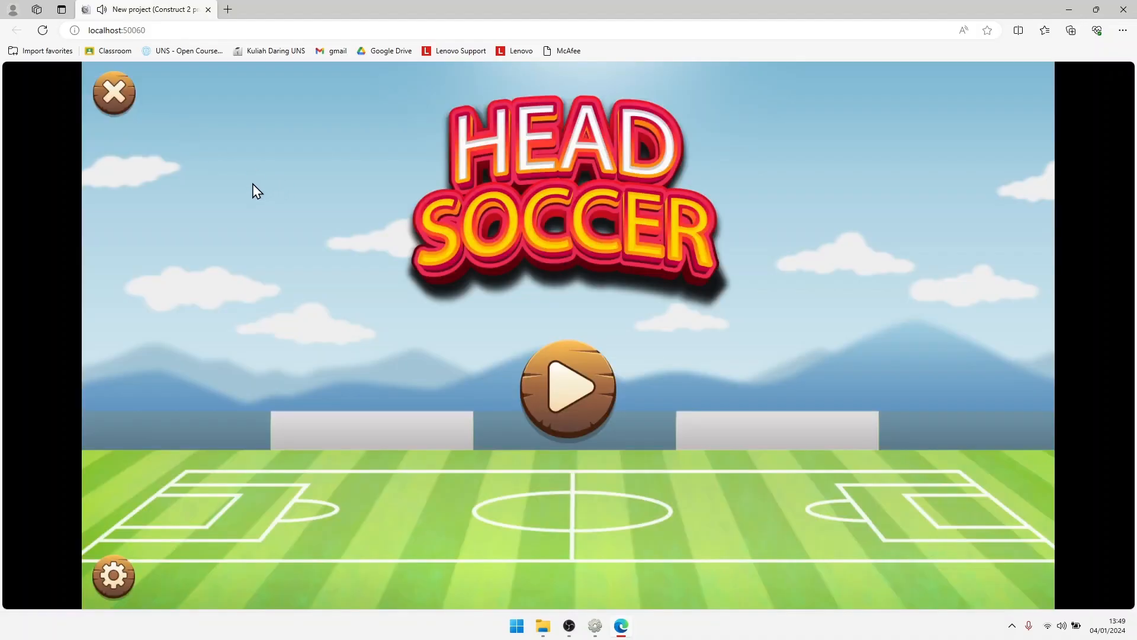
pyautogui.click(116, 583)
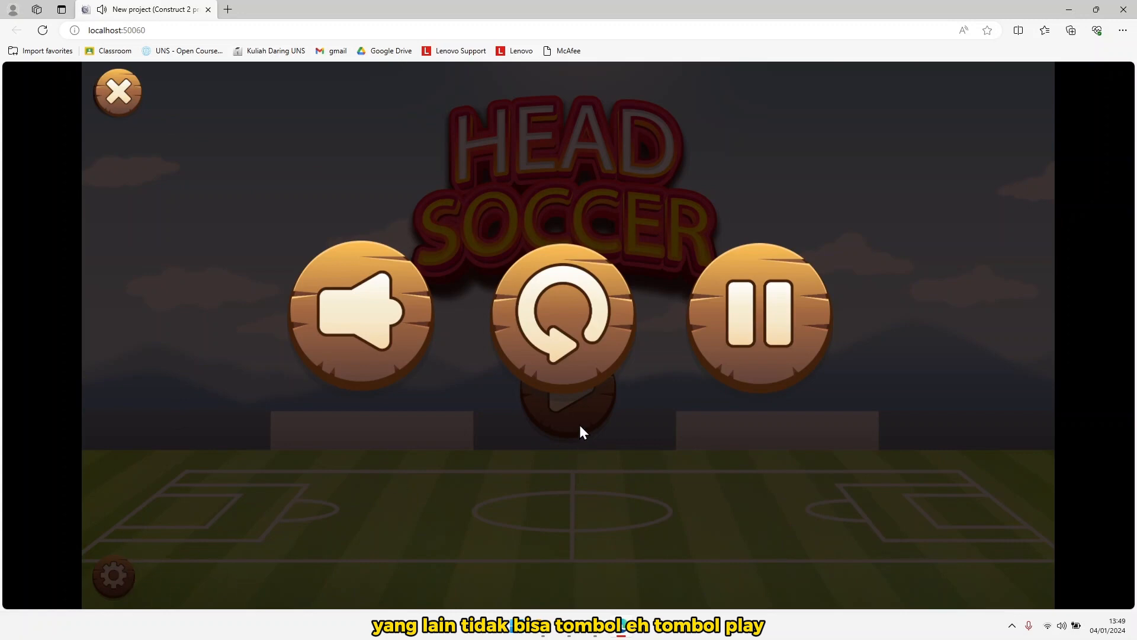
pyautogui.click(116, 96)
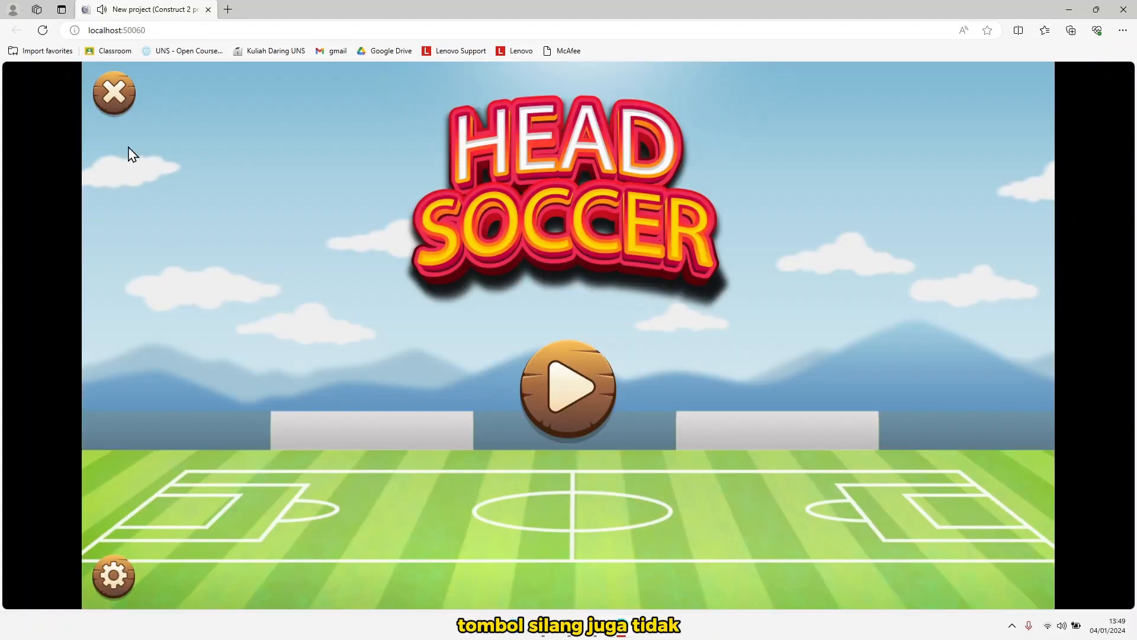
# Test the sound button in the reopened settings overlay, and check closing and reopening the overlay once more
pyautogui.click(113, 576)
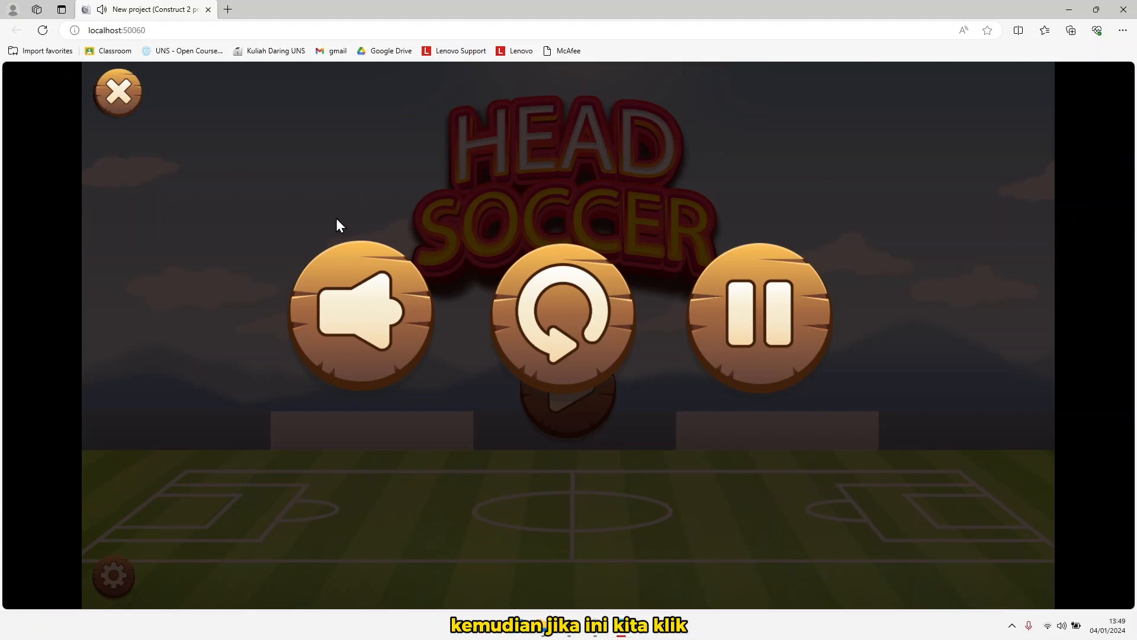
pyautogui.click(348, 279)
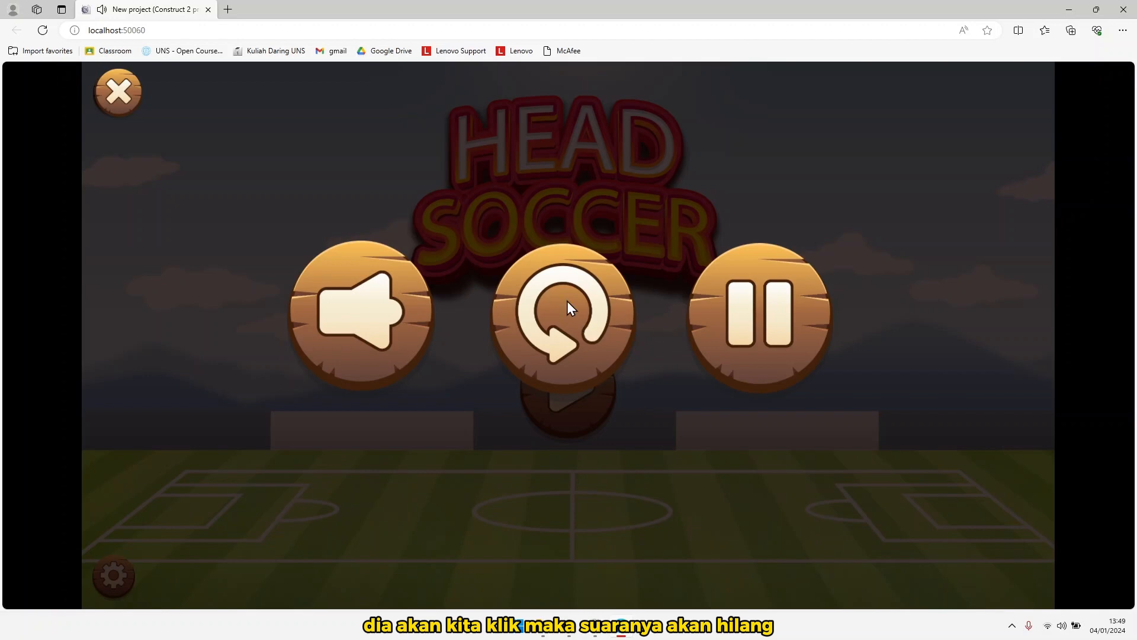
pyautogui.click(121, 104)
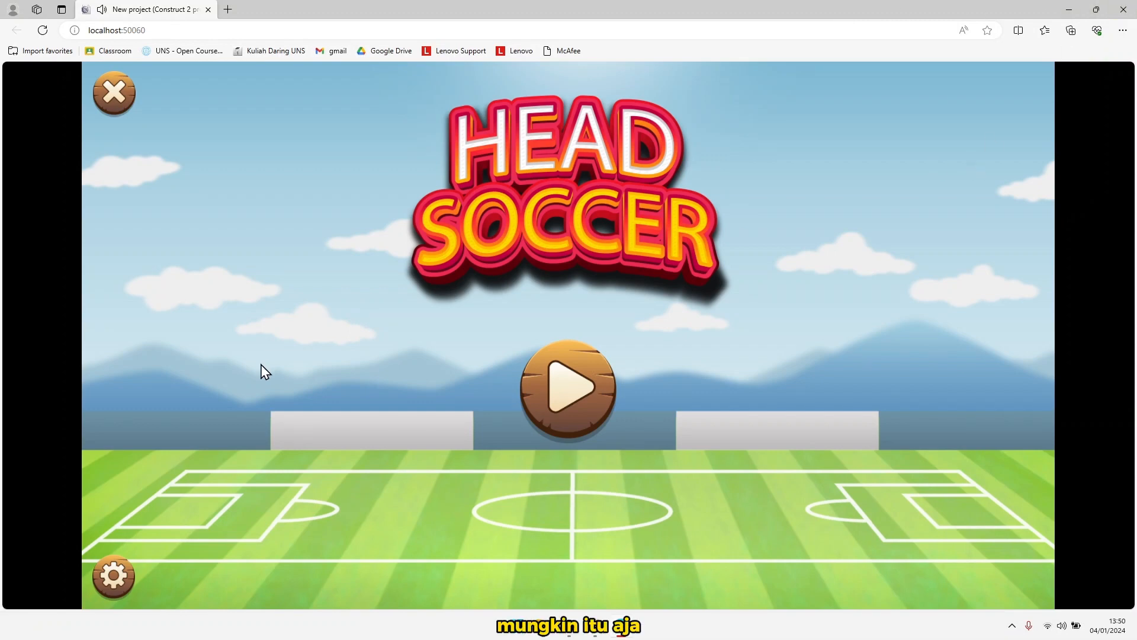
pyautogui.click(120, 573)
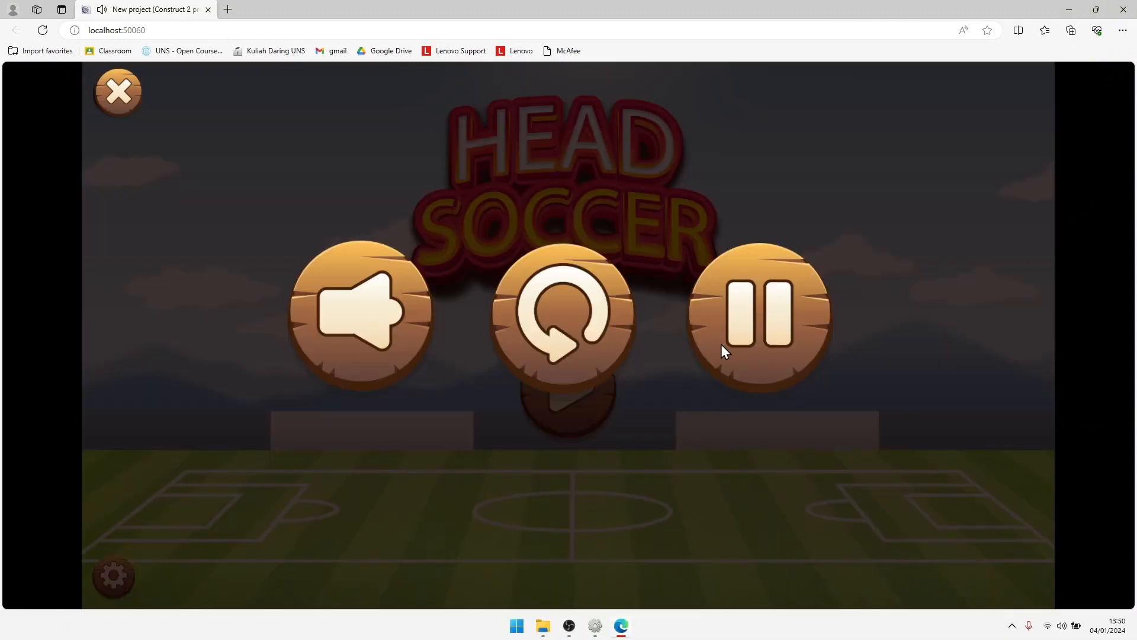
pyautogui.click(121, 102)
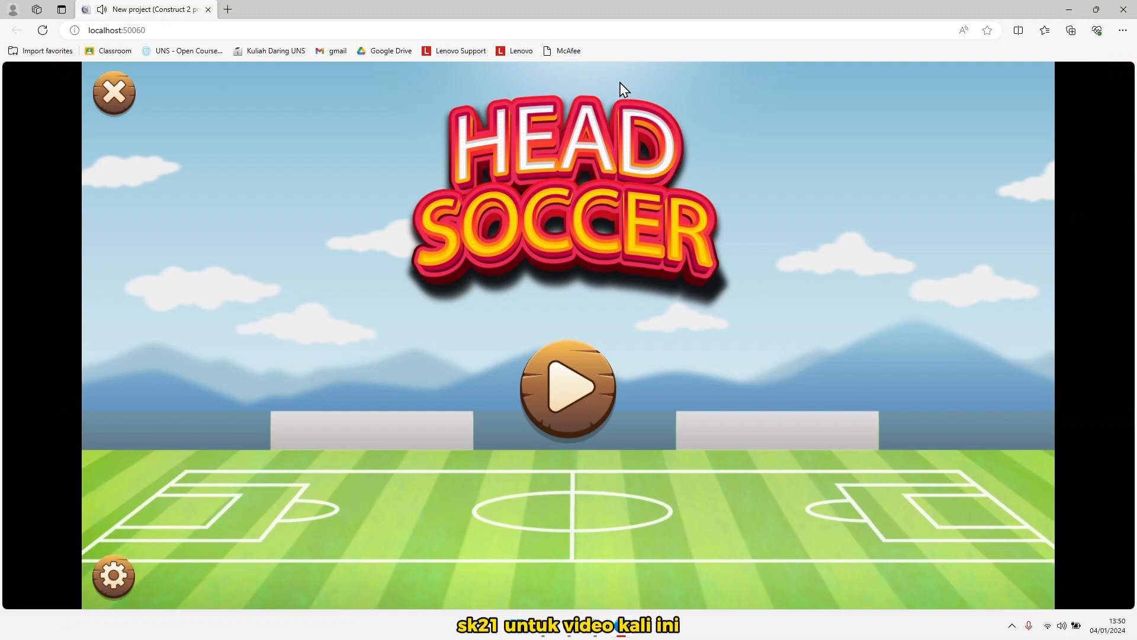